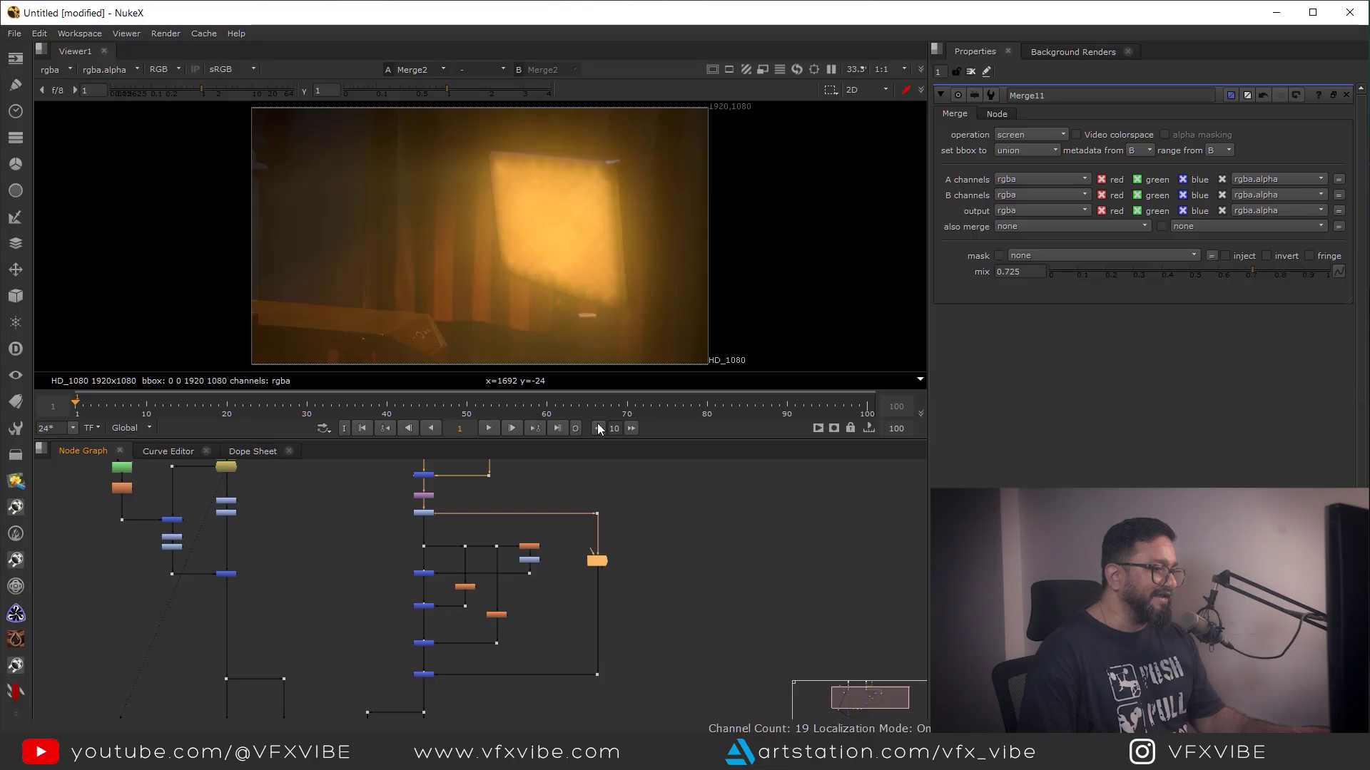
- View the Read2 air particles footage in an enlarged viewer and play it back
scroll(588, 228, up, 1)
drag(591, 196, 374, 350)
middle_drag(706, 637, 631, 620)
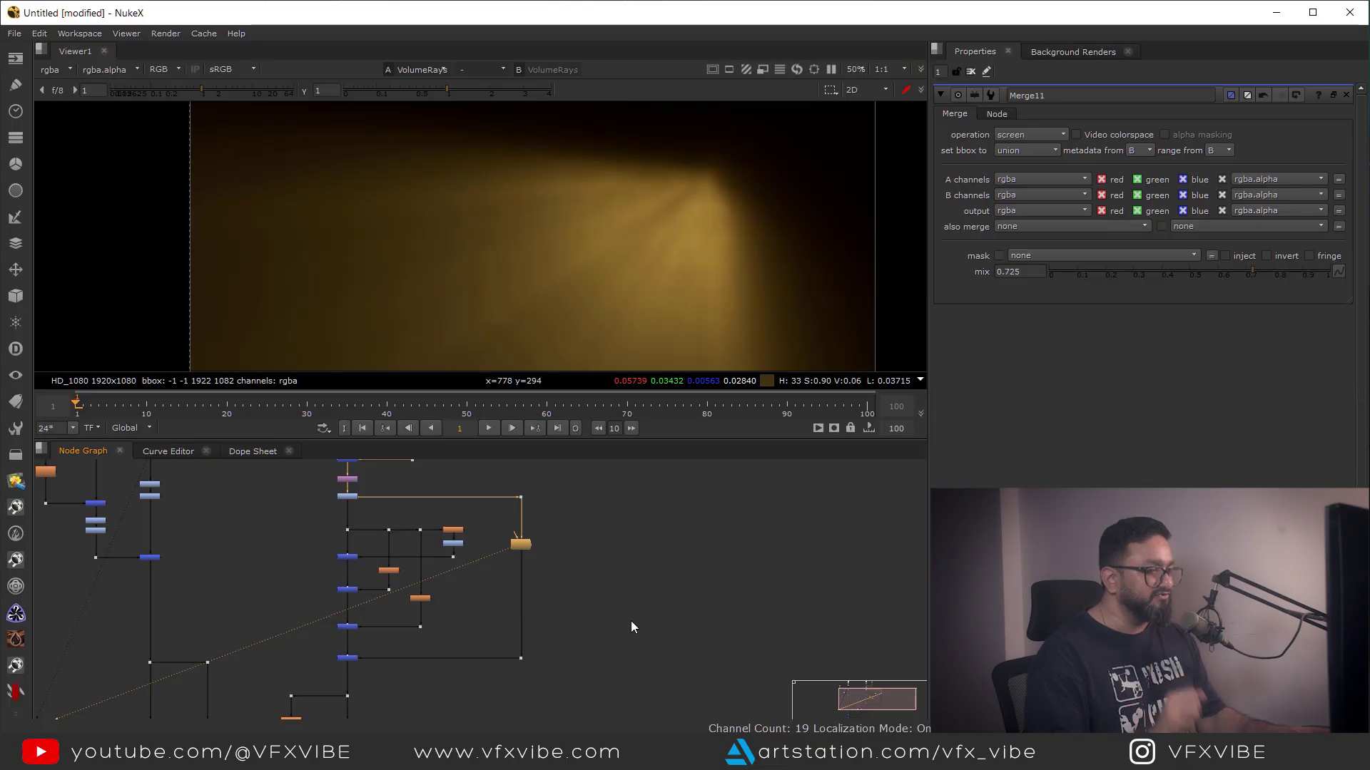
click(645, 644)
click(533, 591)
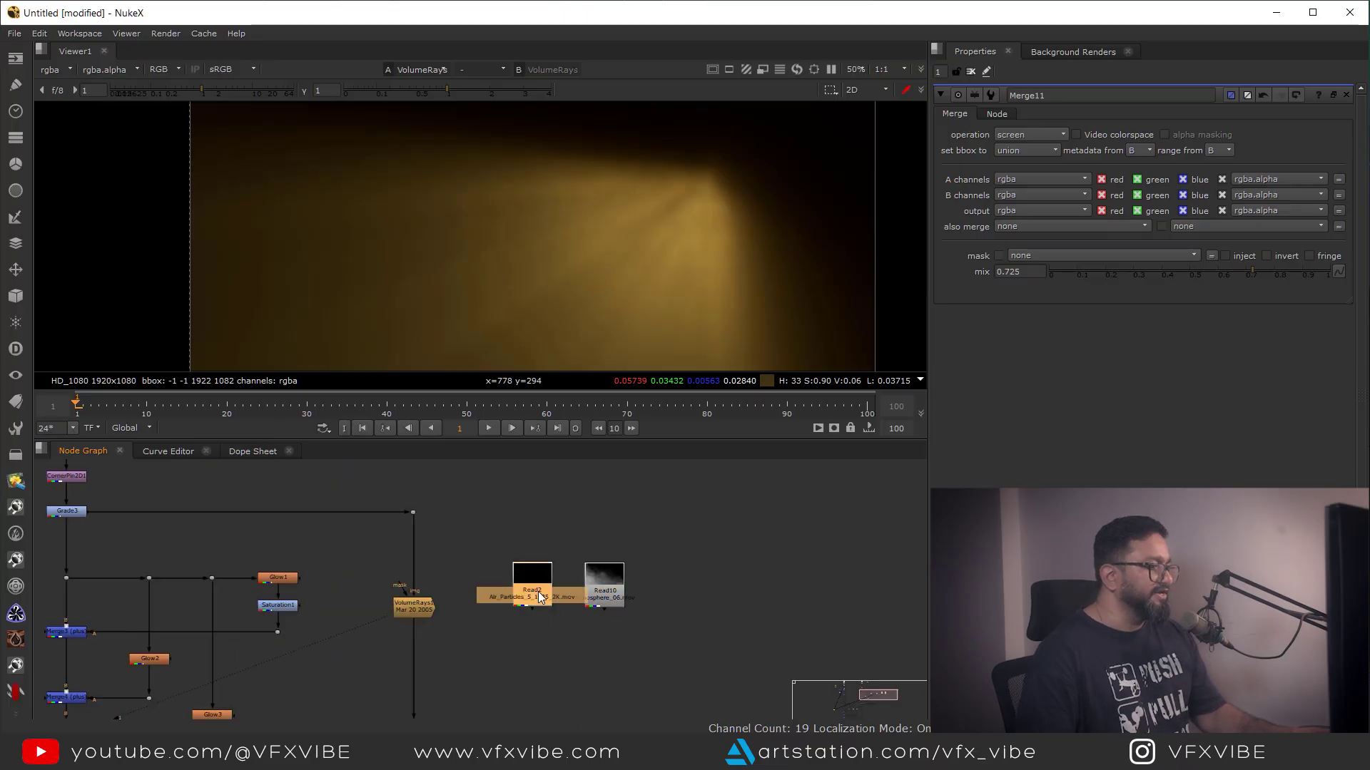
key(1)
key(space)
middle_drag(682, 336, 784, 264)
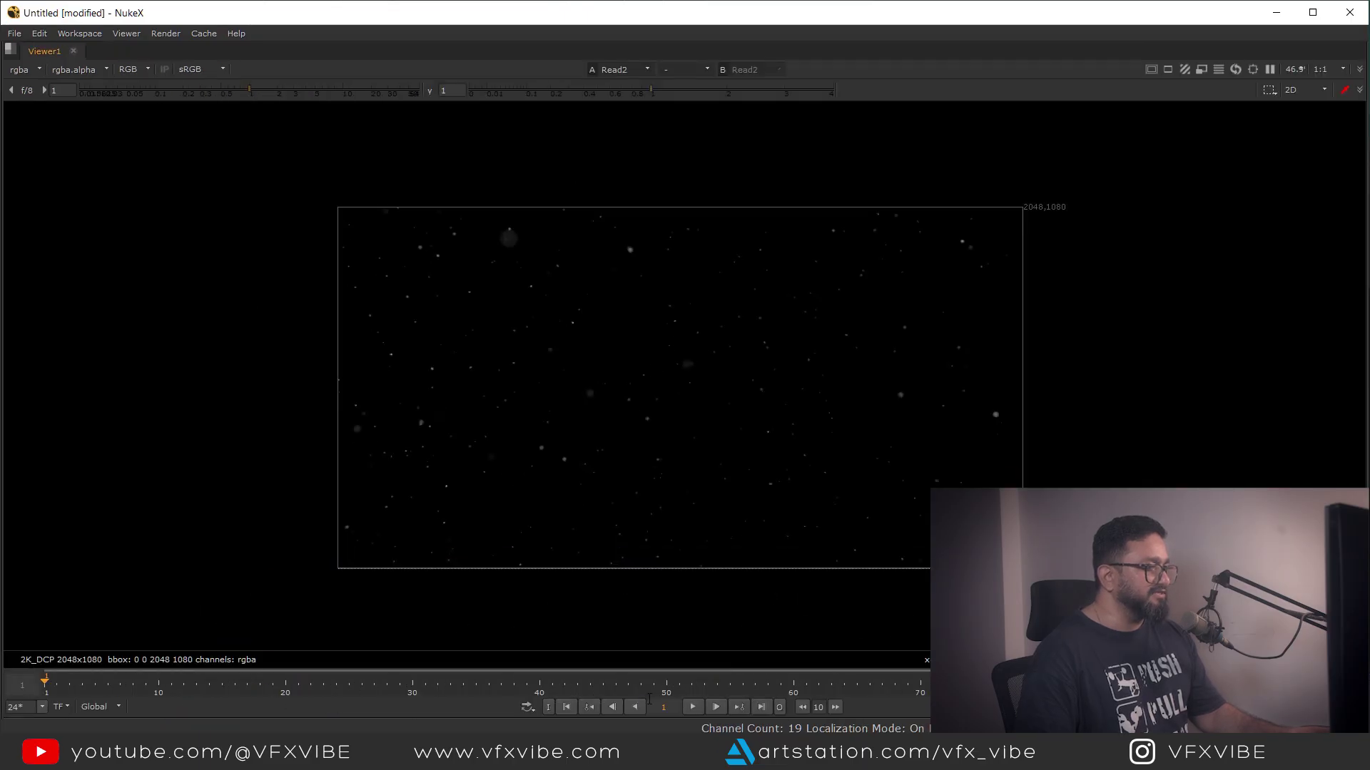
click(692, 707)
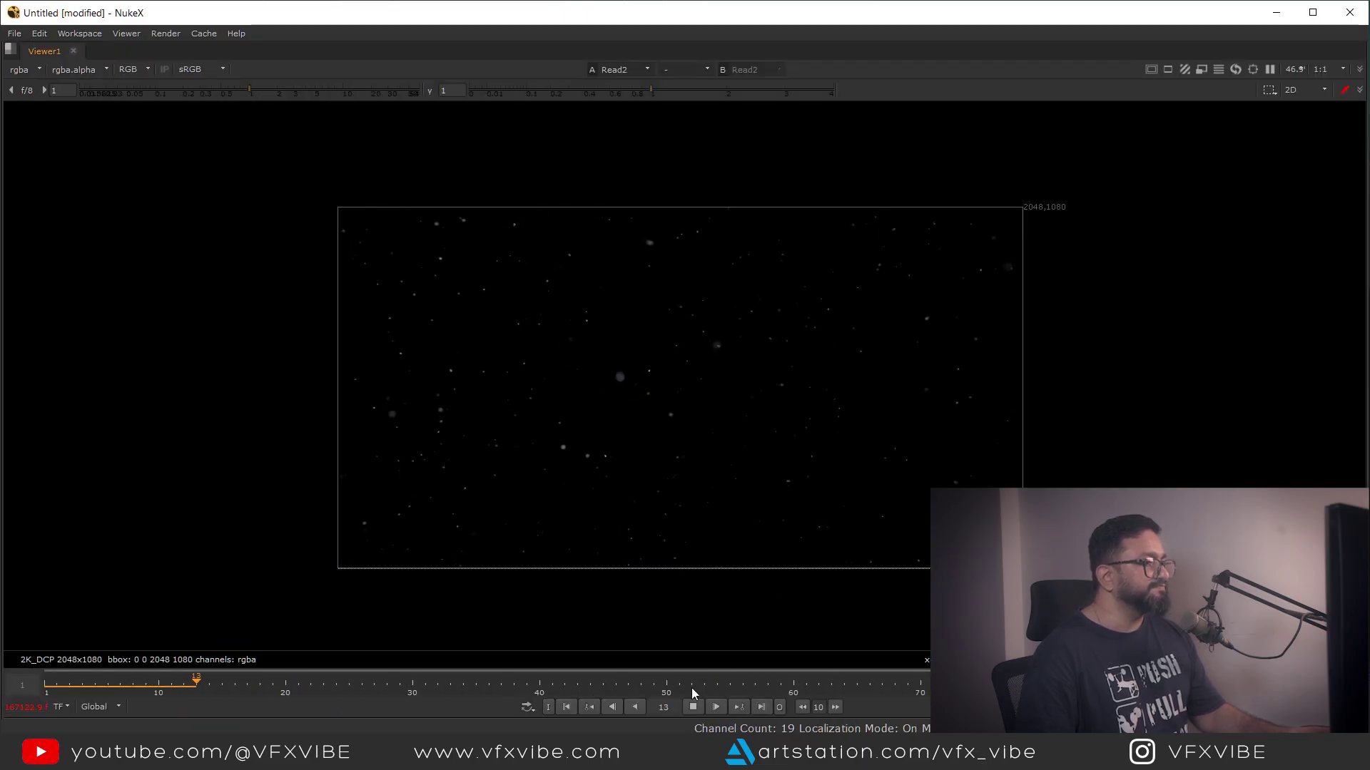
key(space)
- View the Read10 atmosphere footage, scrub and play it, and return to frame 1
click(636, 587)
key(1)
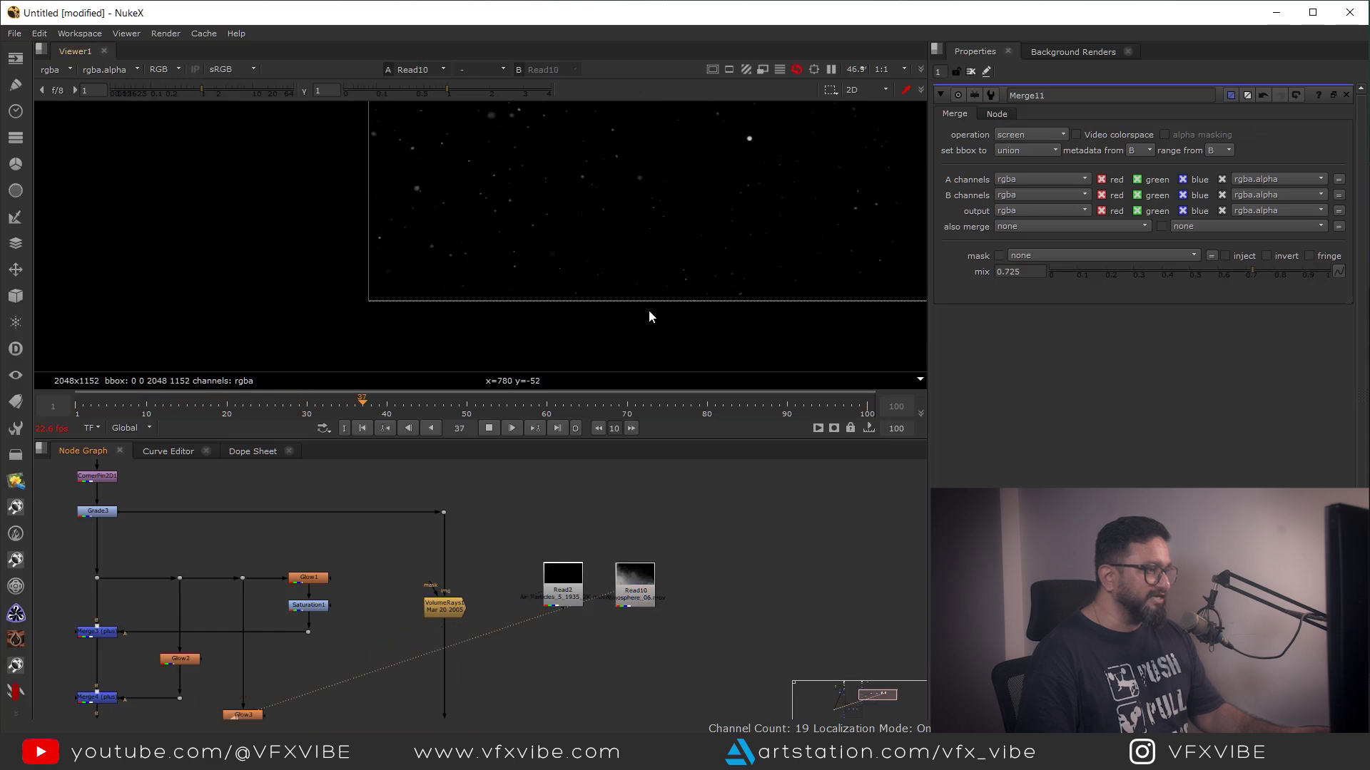
key(f)
drag(532, 412, 827, 410)
click(489, 429)
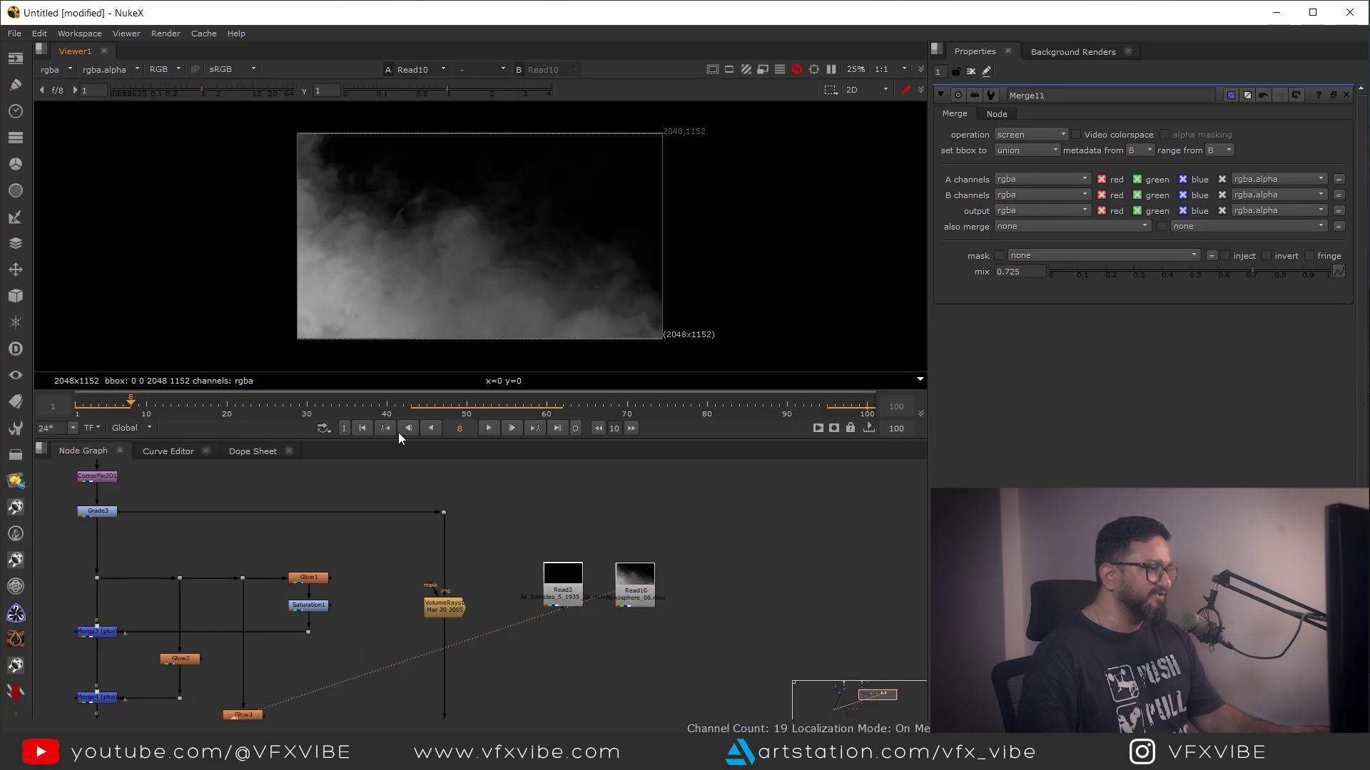
click(362, 428)
- Move the Read10 atmosphere node out of the way and place the Read2 particles node beside the VolumeRays output pipe
drag(634, 585, 781, 555)
drag(563, 585, 611, 529)
scroll(499, 592, down, 2)
drag(492, 592, 492, 577)
scroll(572, 548, down, 3)
drag(596, 547, 614, 620)
scroll(568, 581, up, 4)
scroll(515, 580, up, 1)
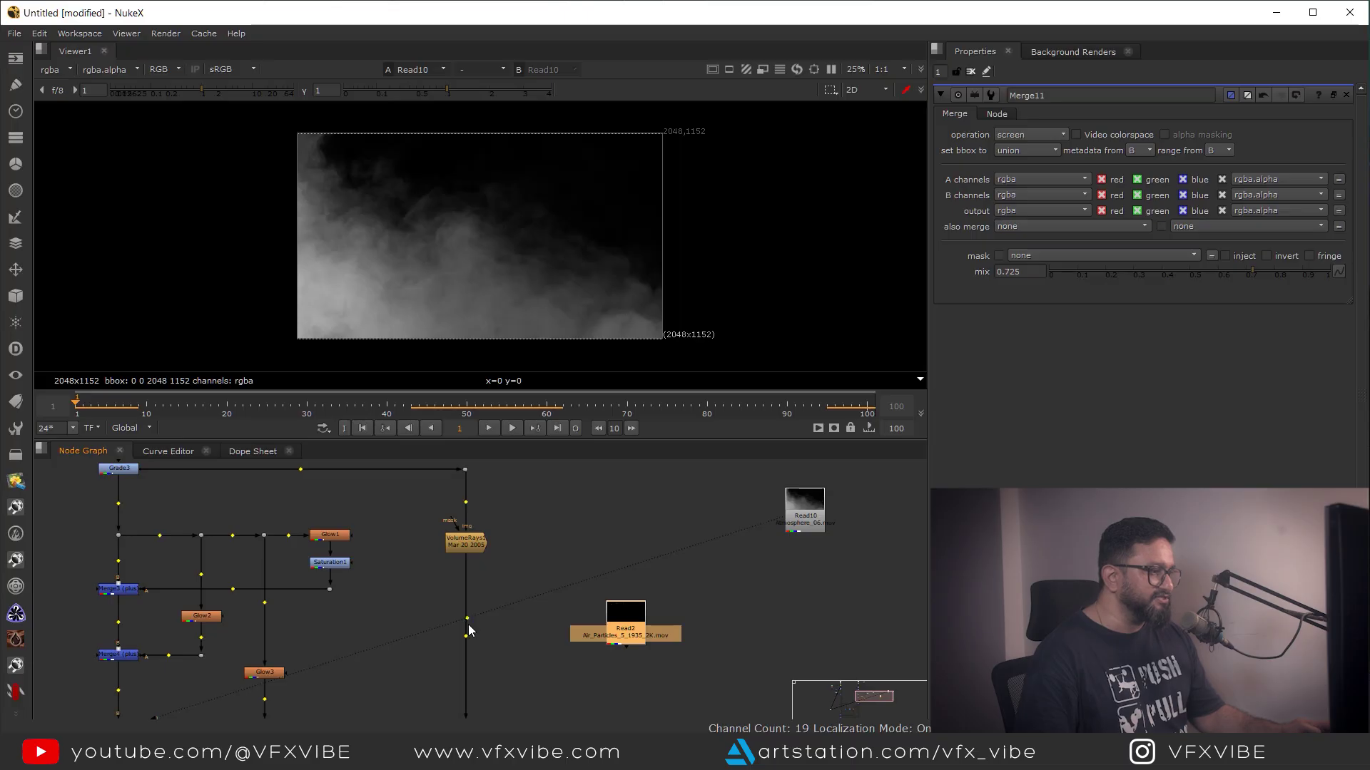
drag(608, 646, 618, 618)
- Merge the Read2 particles over the VolumeRays output with a new Merge node placed below Read2, and view the result
click(585, 649)
key(m)
drag(472, 615, 465, 606)
drag(569, 649, 629, 663)
drag(644, 605, 651, 577)
drag(647, 668, 646, 610)
key(1)
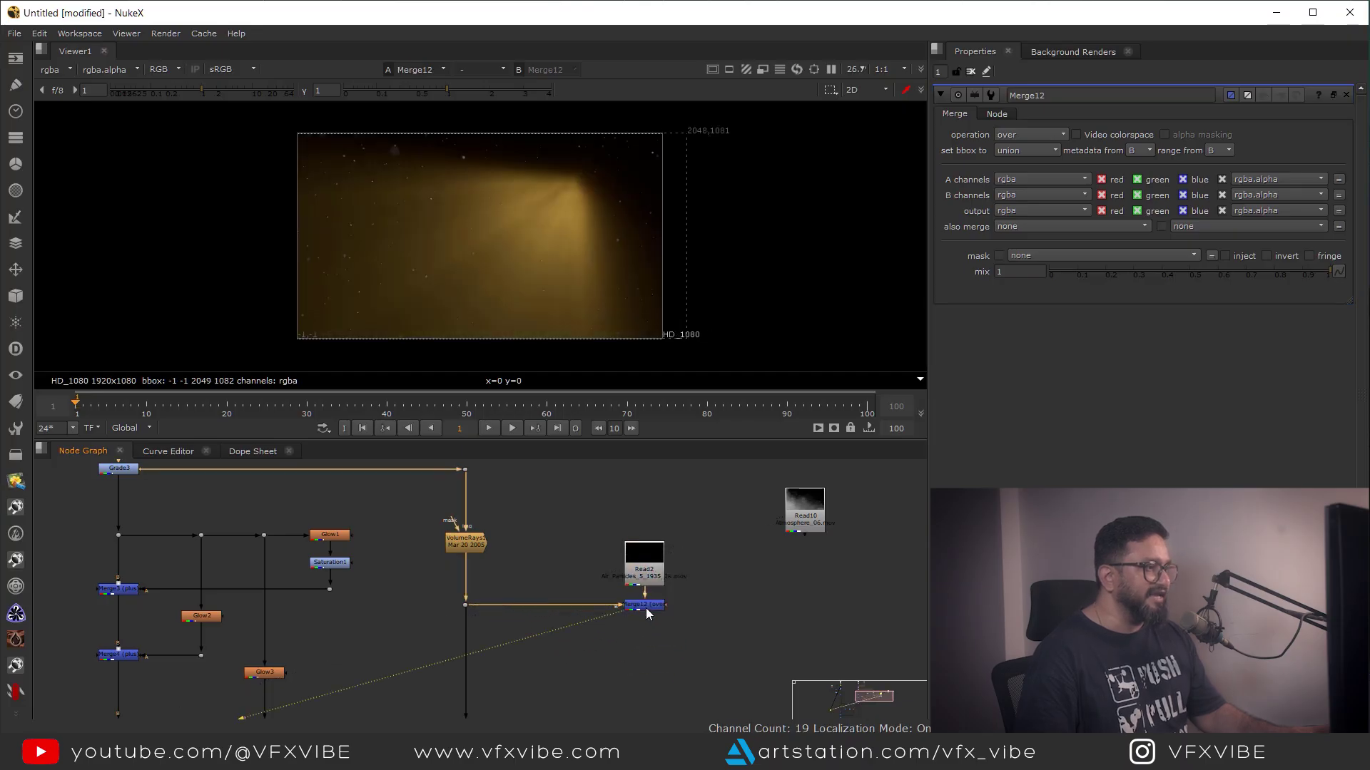
- Set the new merge's operation to multiply and check the dark result with temporarily raised viewer exposure
click(1032, 137)
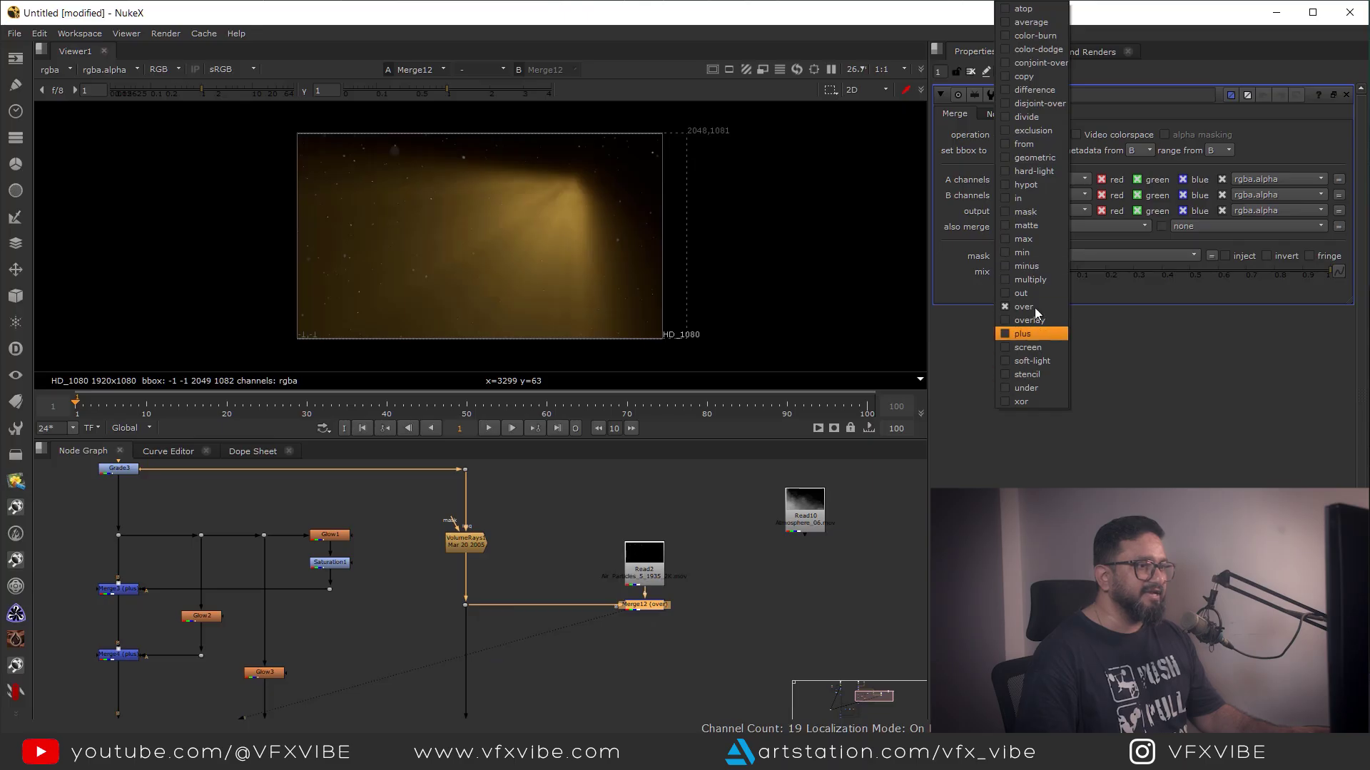
click(1043, 279)
scroll(485, 240, up, 3)
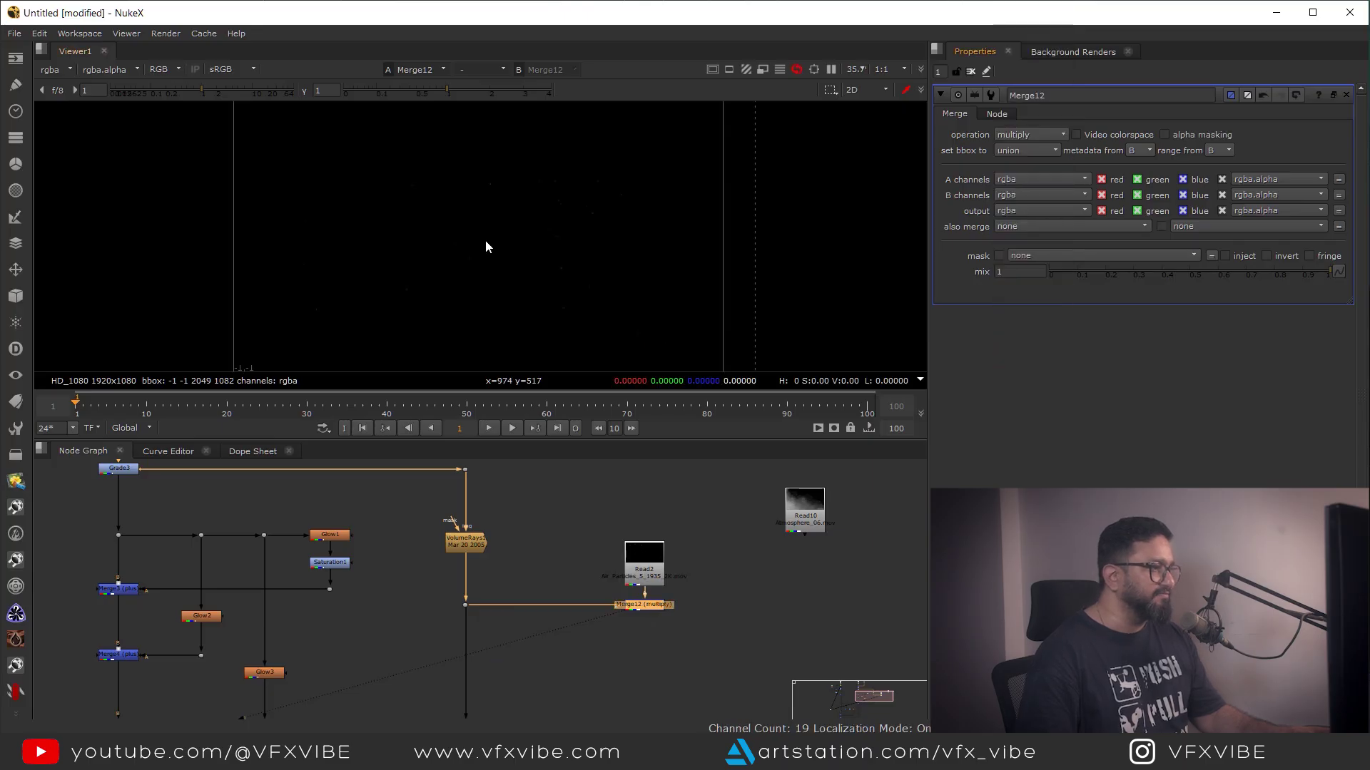
drag(207, 93, 280, 93)
scroll(612, 251, down, 1)
ctrl+click(197, 89)
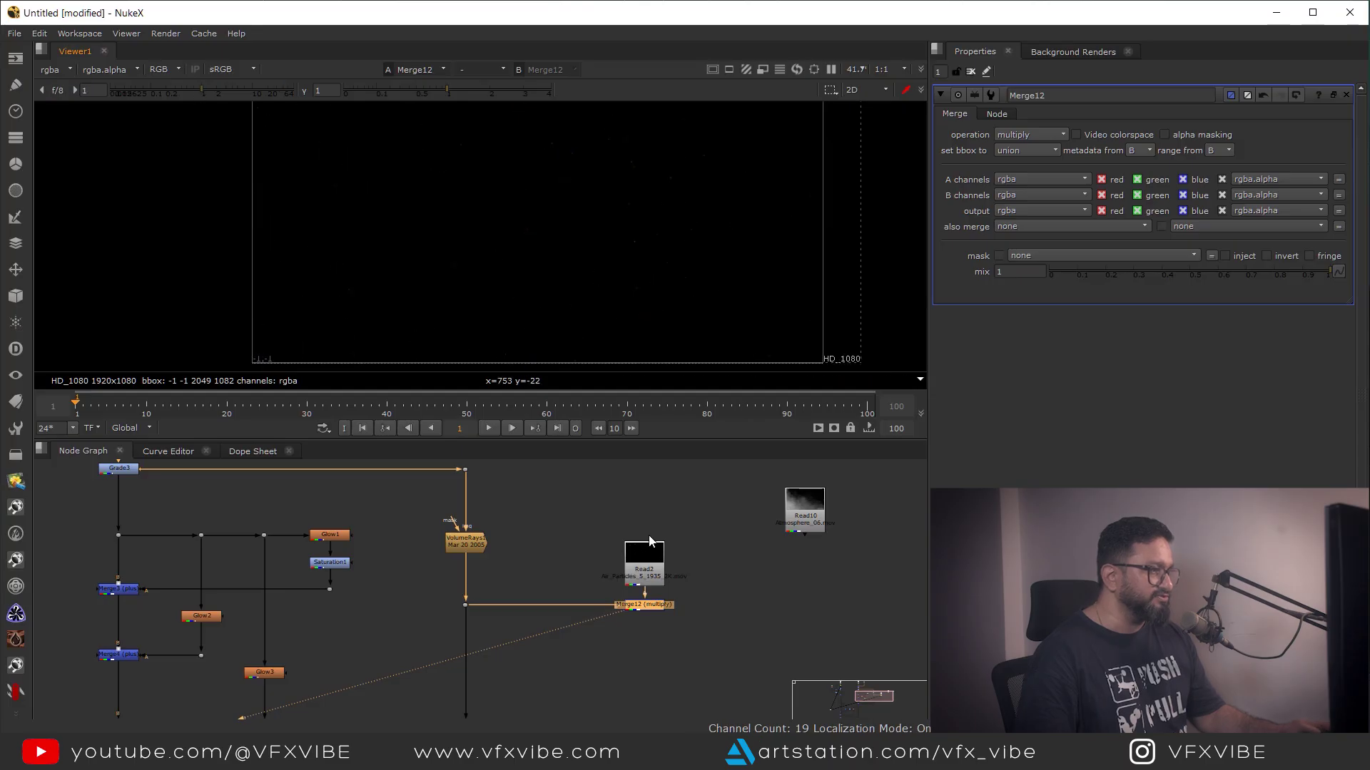
- Check the alpha channels of the Read2 particles and the VolumeRays node, and return to viewing the multiply merge
middle_drag(676, 629, 673, 588)
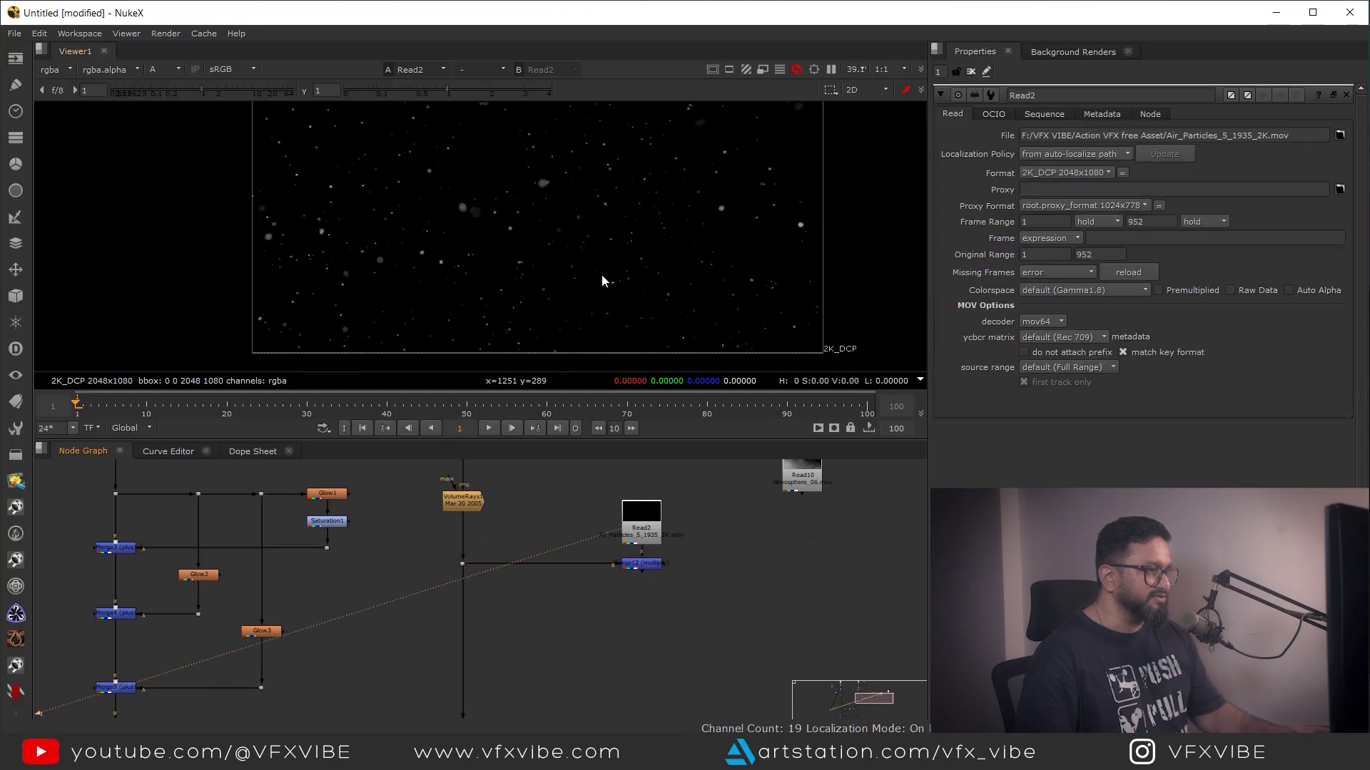
key(a)
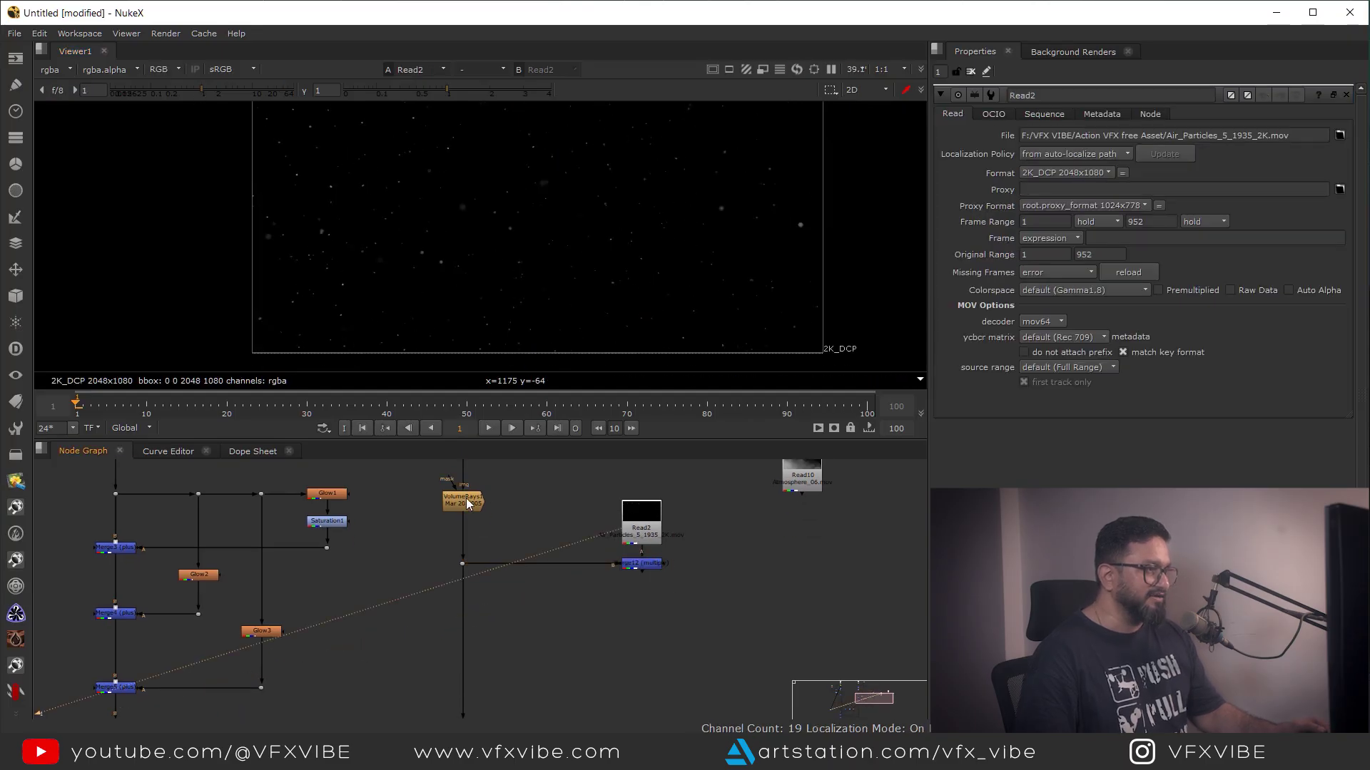
click(468, 503)
key(1)
key(a)
key(a)
click(640, 563)
double_click(649, 563)
key(1)
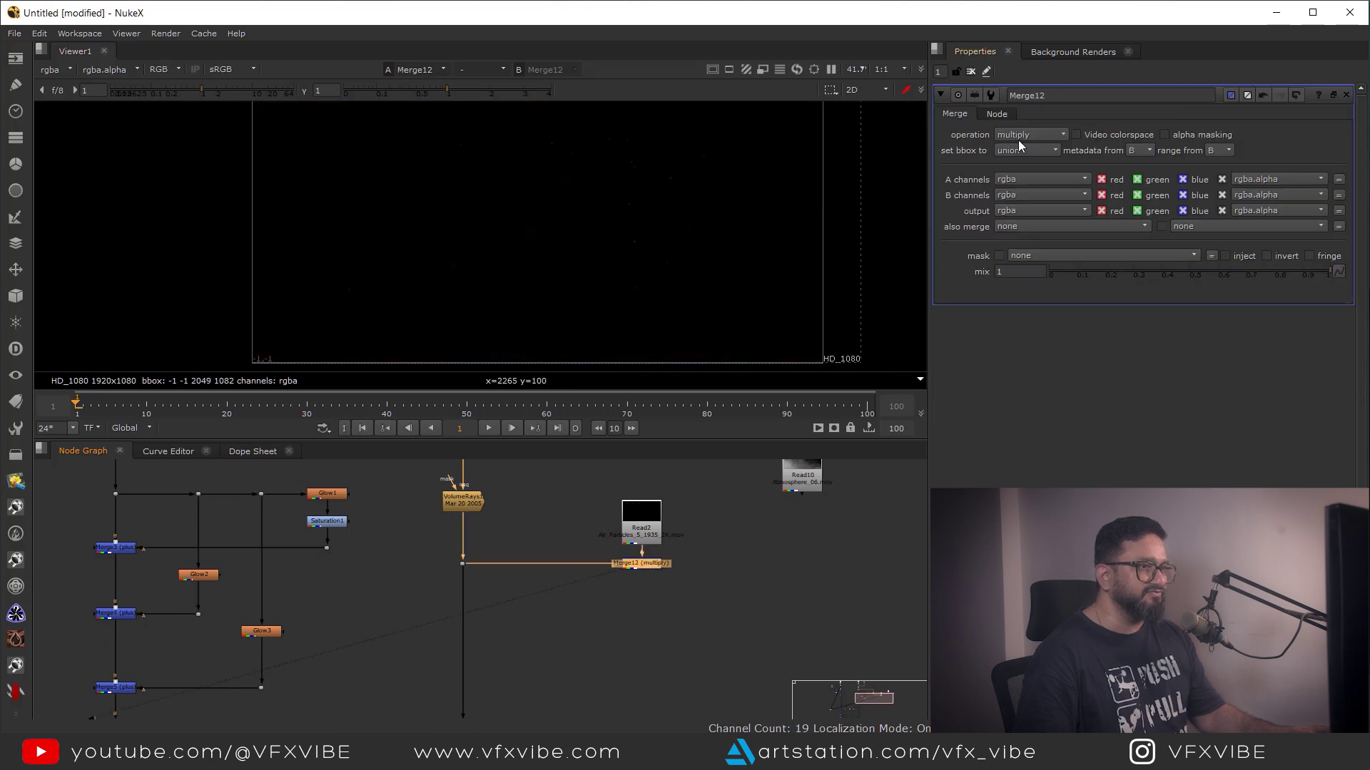
- Add a Grade after the multiply merge with gain 4, gamma 1.46 and whitepoint 0.56
key(g)
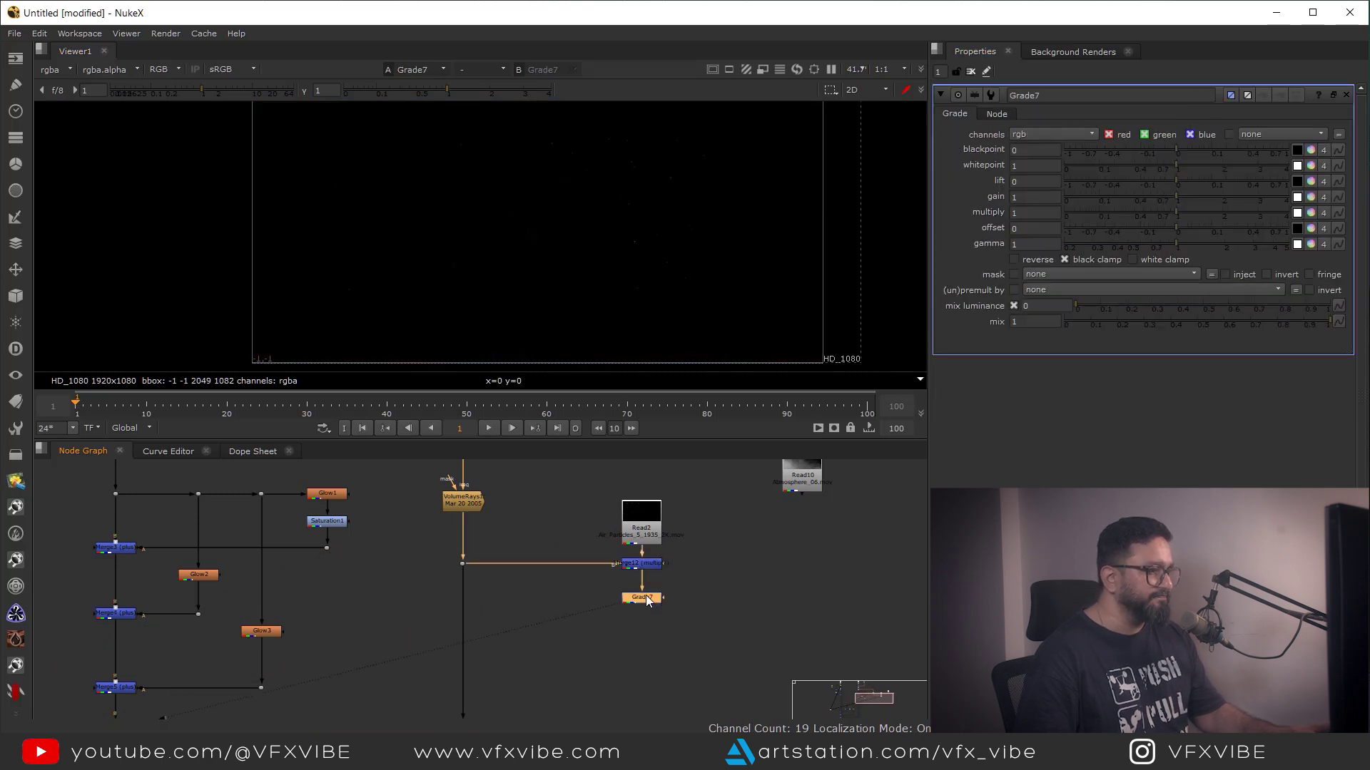
drag(1180, 201, 1291, 203)
middle_drag(655, 181, 707, 231)
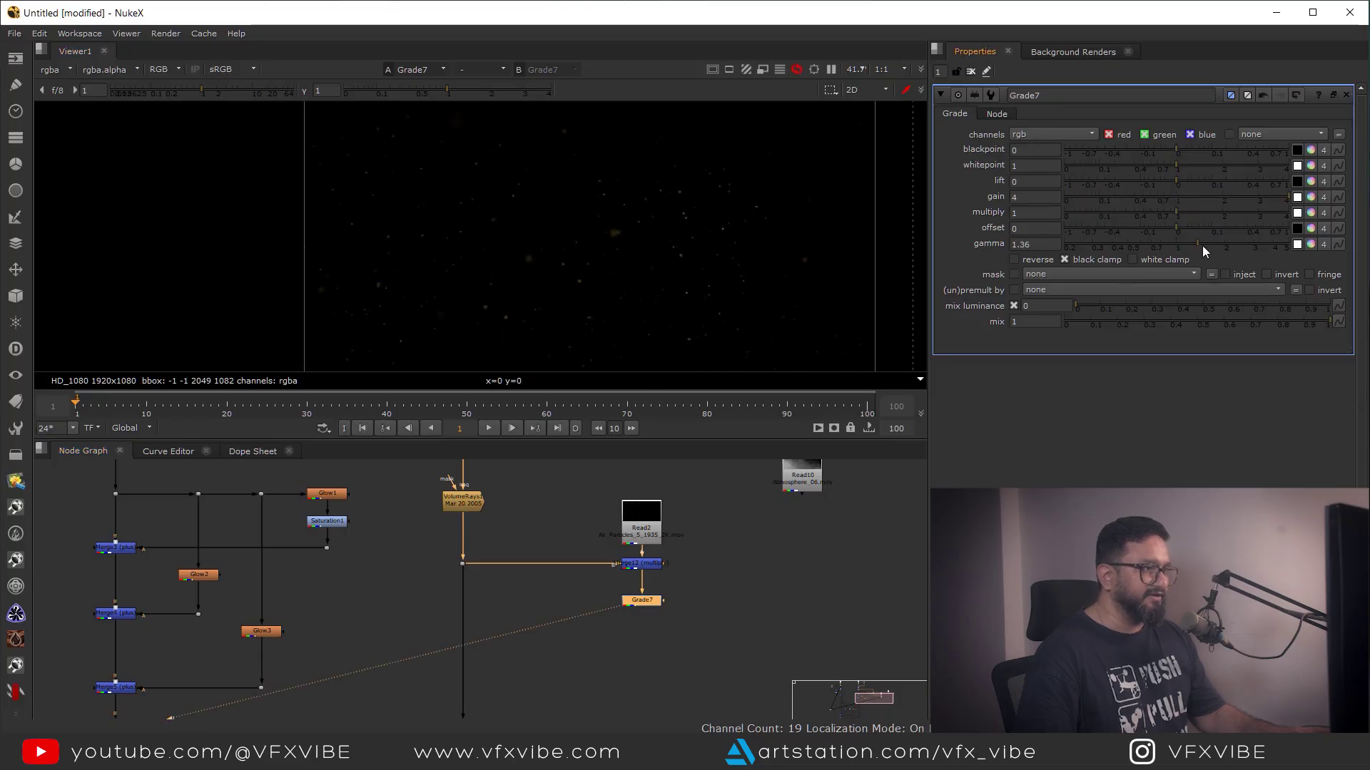
drag(1204, 245, 1201, 246)
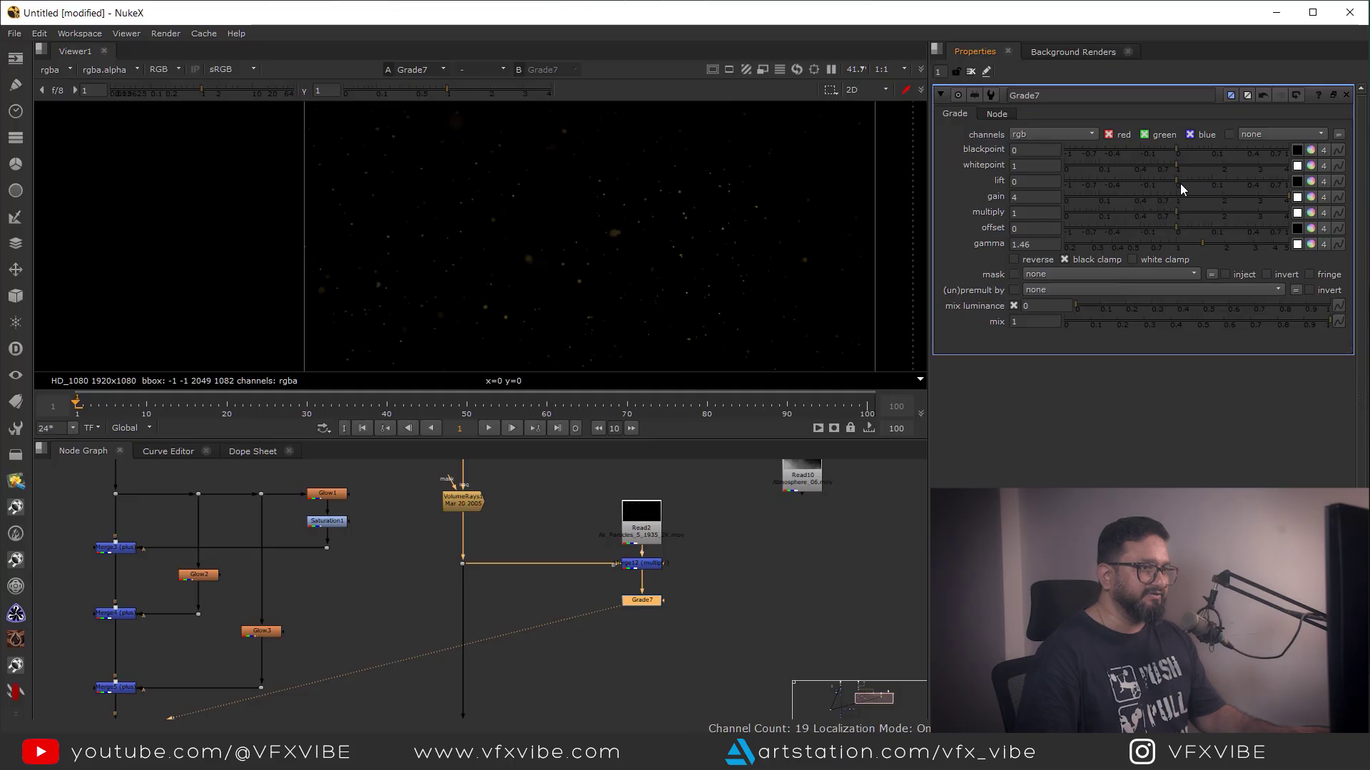
drag(1178, 164, 1145, 165)
- Examine the graded particles up close and scrub through the timeline, stopping at frame 14
key(f)
scroll(659, 298, down, 1)
middle_drag(656, 296, 600, 261)
mouse_move(650, 643)
middle_down()
mouse_move(664, 588)
mouse_move(642, 628)
middle_up()
click(642, 628)
scroll(568, 250, up, 1)
scroll(595, 237, up, 2)
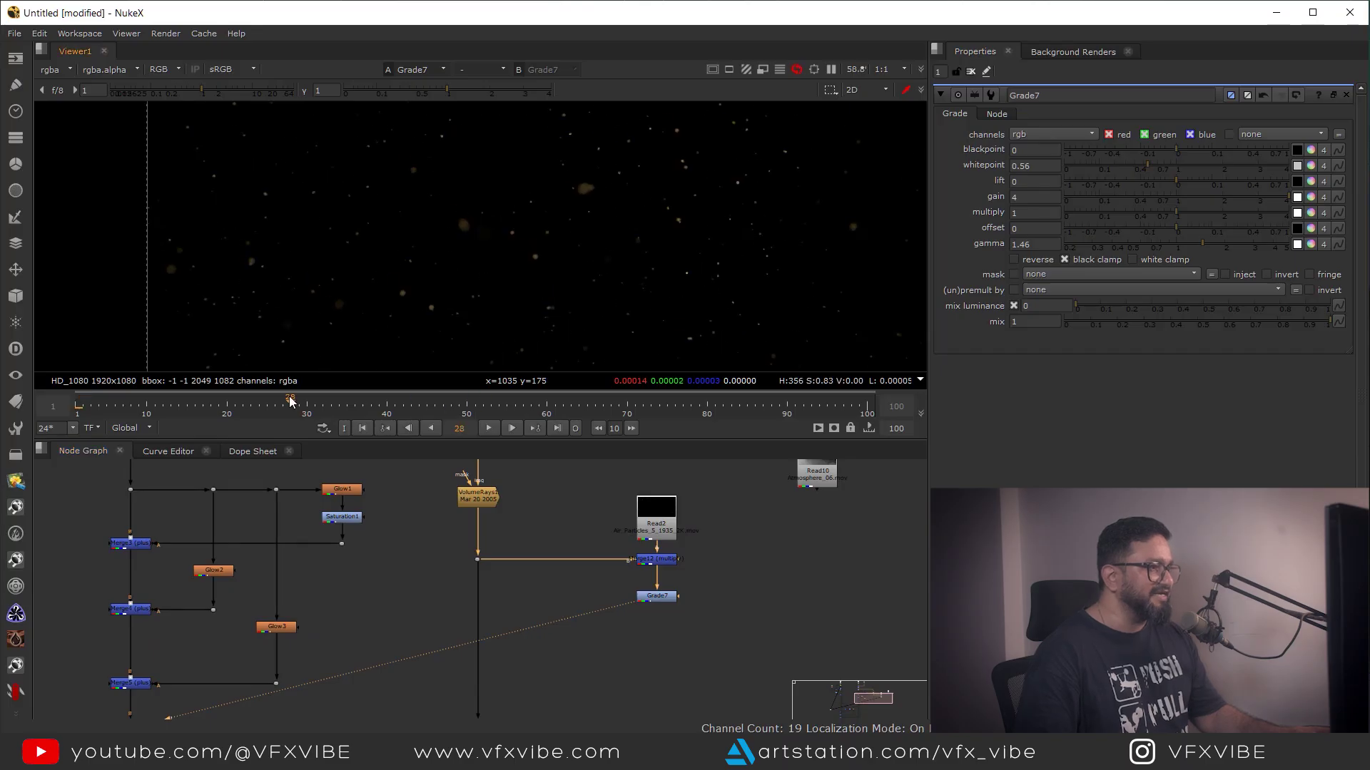
drag(700, 426, 180, 426)
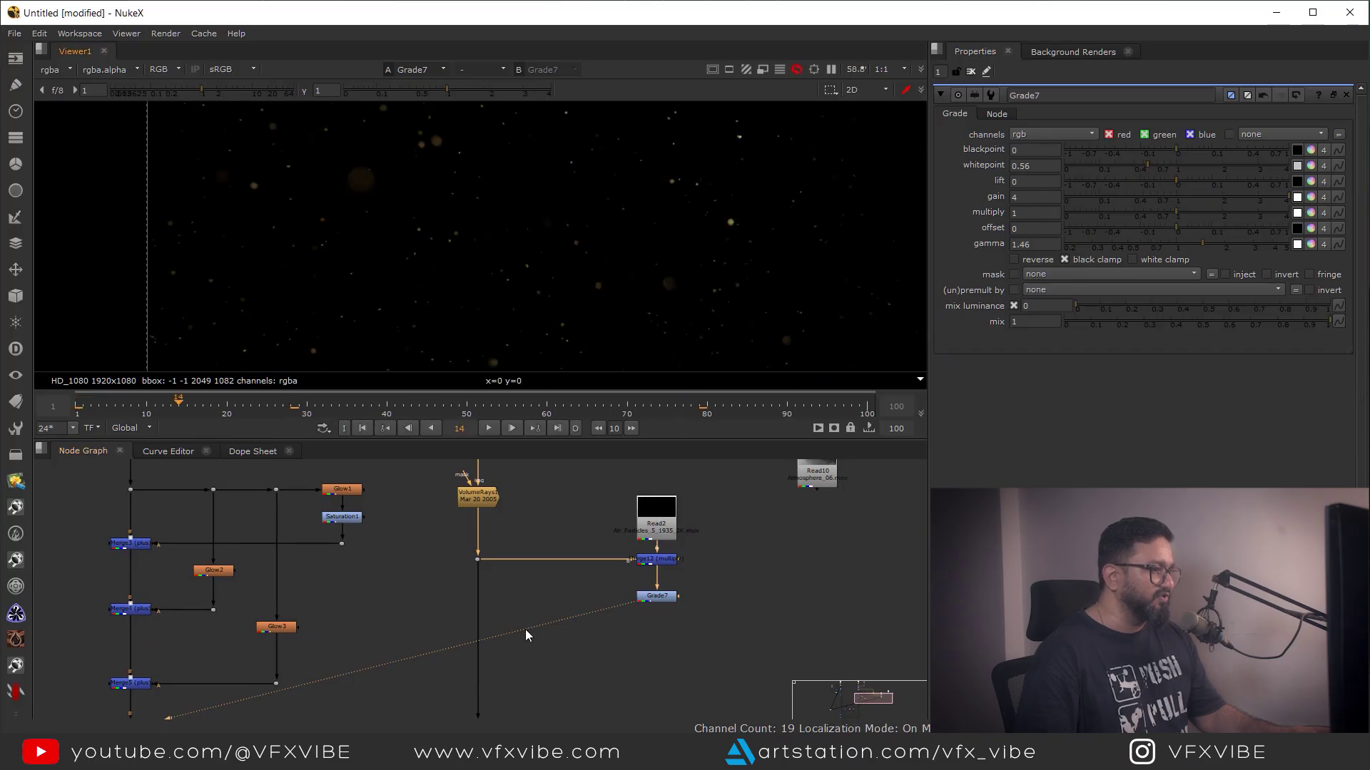
- Merge the Grade7 output back over the VolumeRays pipe with a new Merge node, tidy its connection with a dot, and view it
middle_drag(541, 656, 532, 605)
scroll(538, 603, up, 2)
key(m)
drag(490, 594, 684, 522)
drag(448, 568, 446, 632)
ctrl+drag(575, 582, 692, 634)
click(457, 633)
drag(562, 602, 269, 695)
key(1)
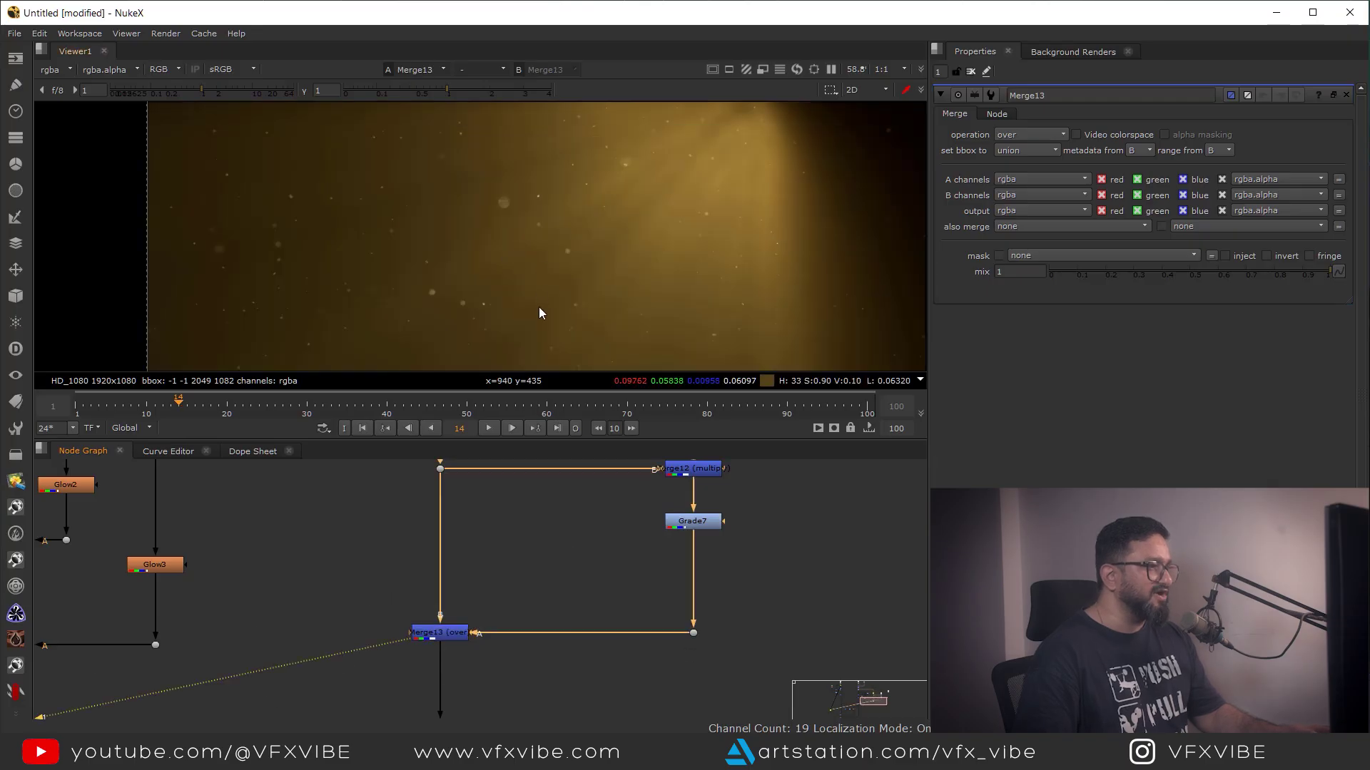
- Inspect the particles over the light rays and set Merge13's operation to screen
scroll(540, 307, down, 1)
middle_drag(546, 307, 594, 295)
scroll(603, 191, up, 5)
middle_drag(597, 190, 622, 267)
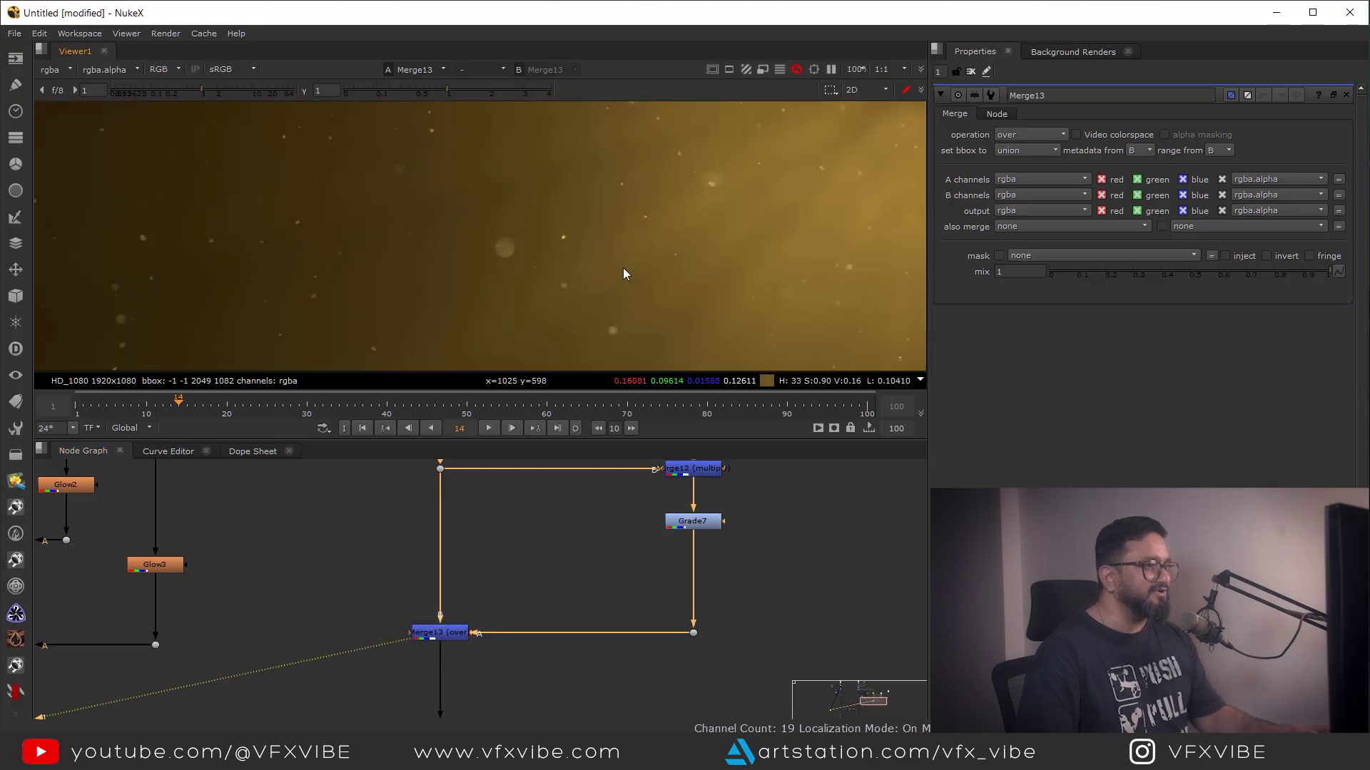
scroll(732, 189, down, 2)
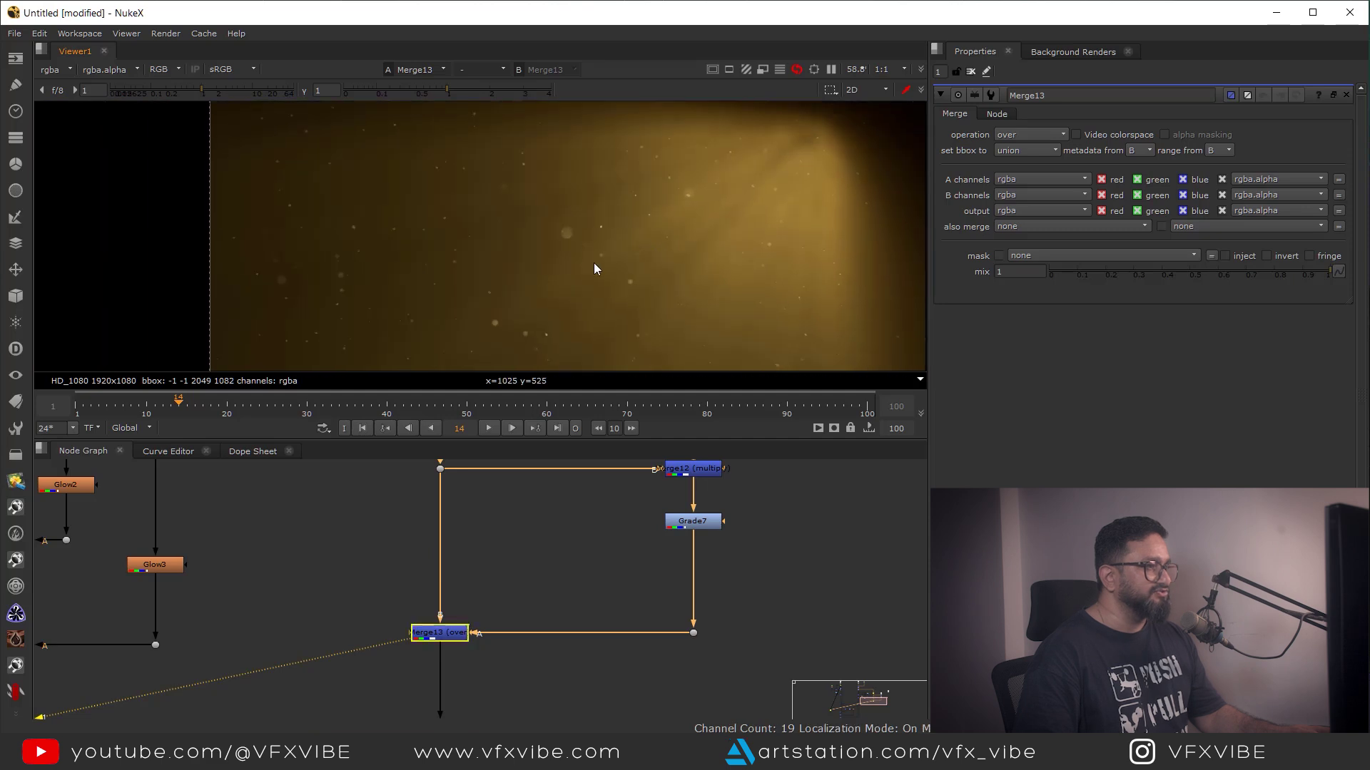
scroll(593, 268, down, 1)
click(439, 632)
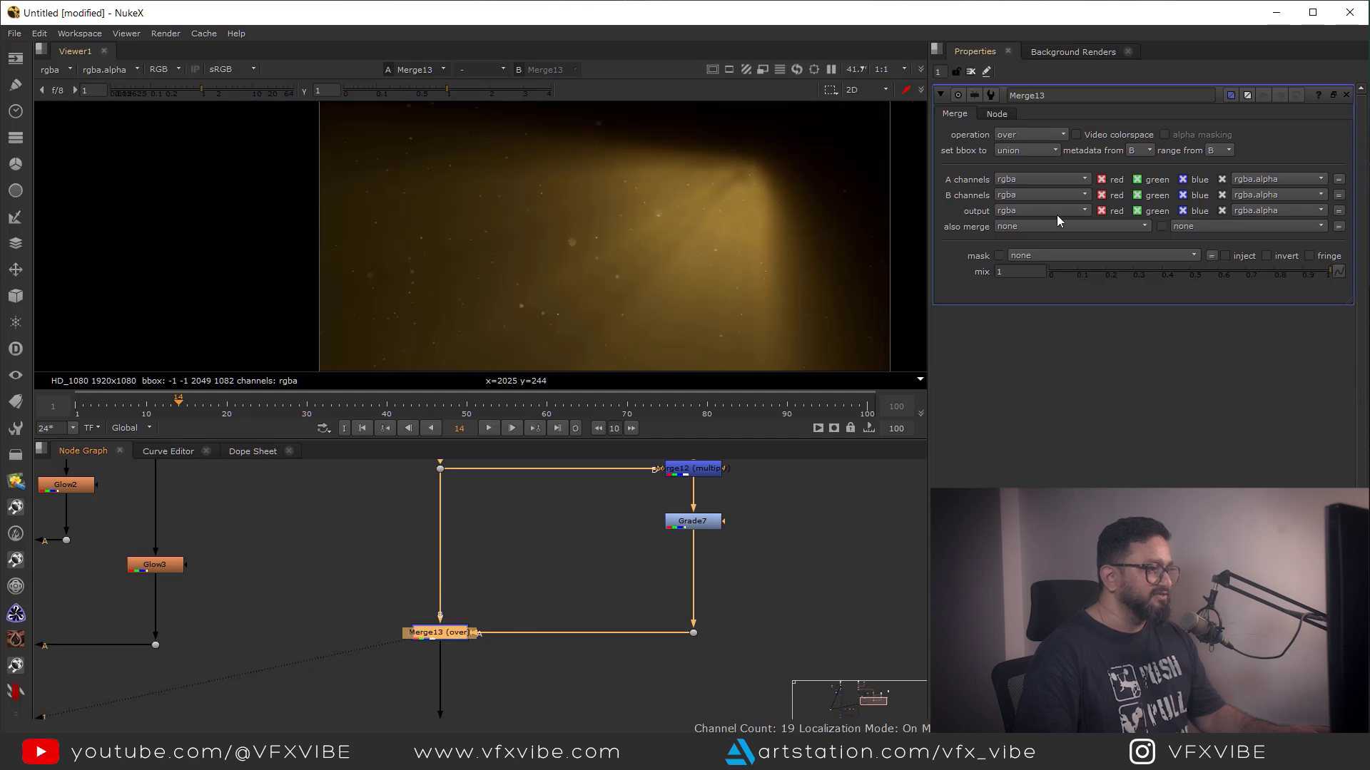
click(1024, 134)
click(1017, 359)
scroll(578, 284, up, 2)
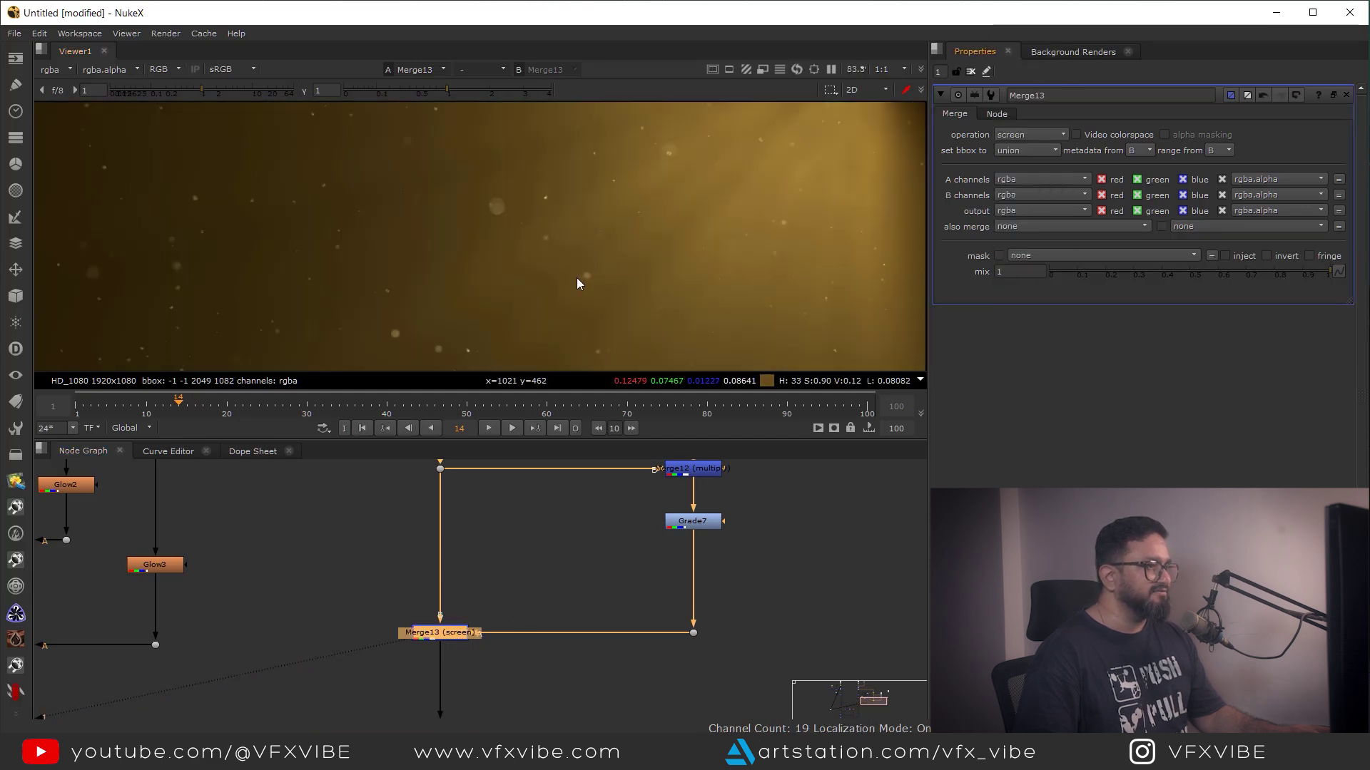
middle_drag(576, 279, 639, 280)
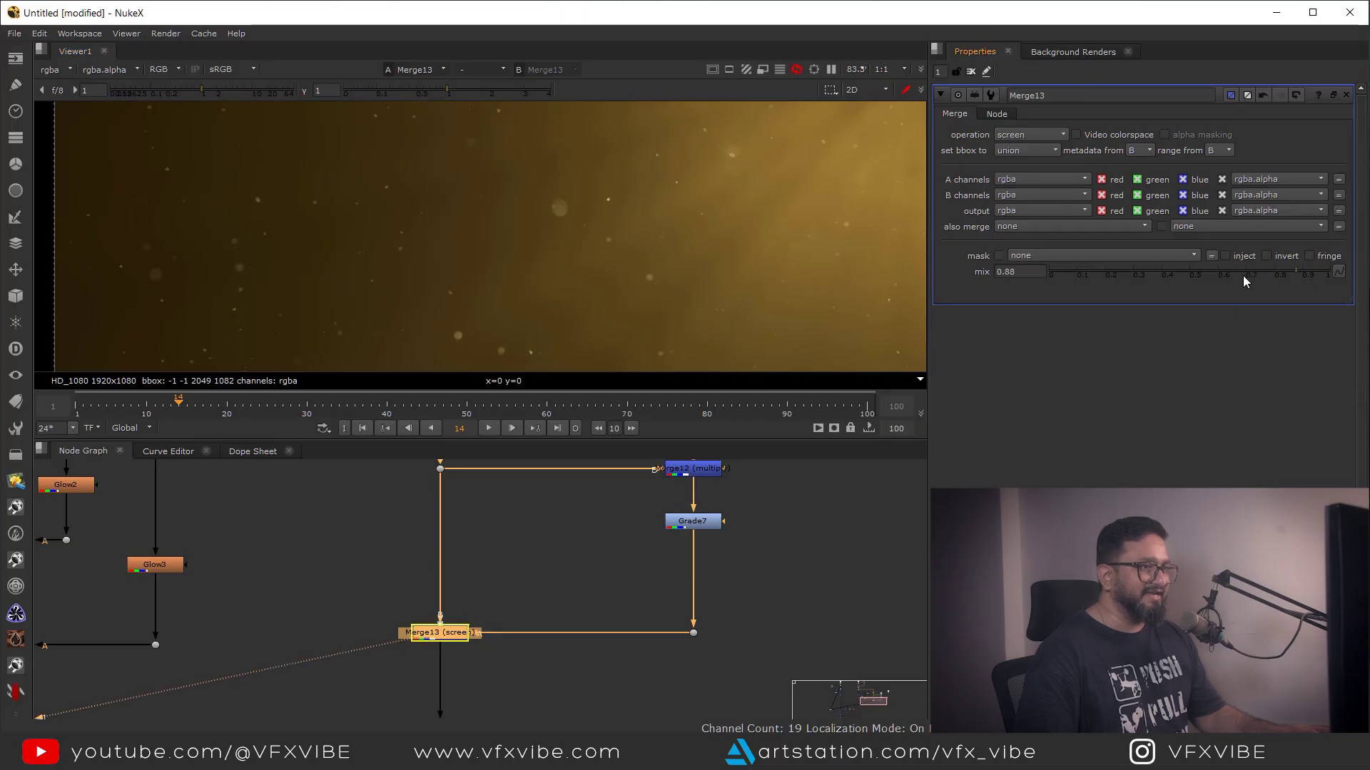
- View the final Merge2 composite in an enlarged viewer and examine the particles across the dark areas
scroll(644, 615, down, 4)
middle_drag(428, 713, 679, 532)
scroll(443, 633, up, 2)
click(496, 584)
key(1)
click(575, 524)
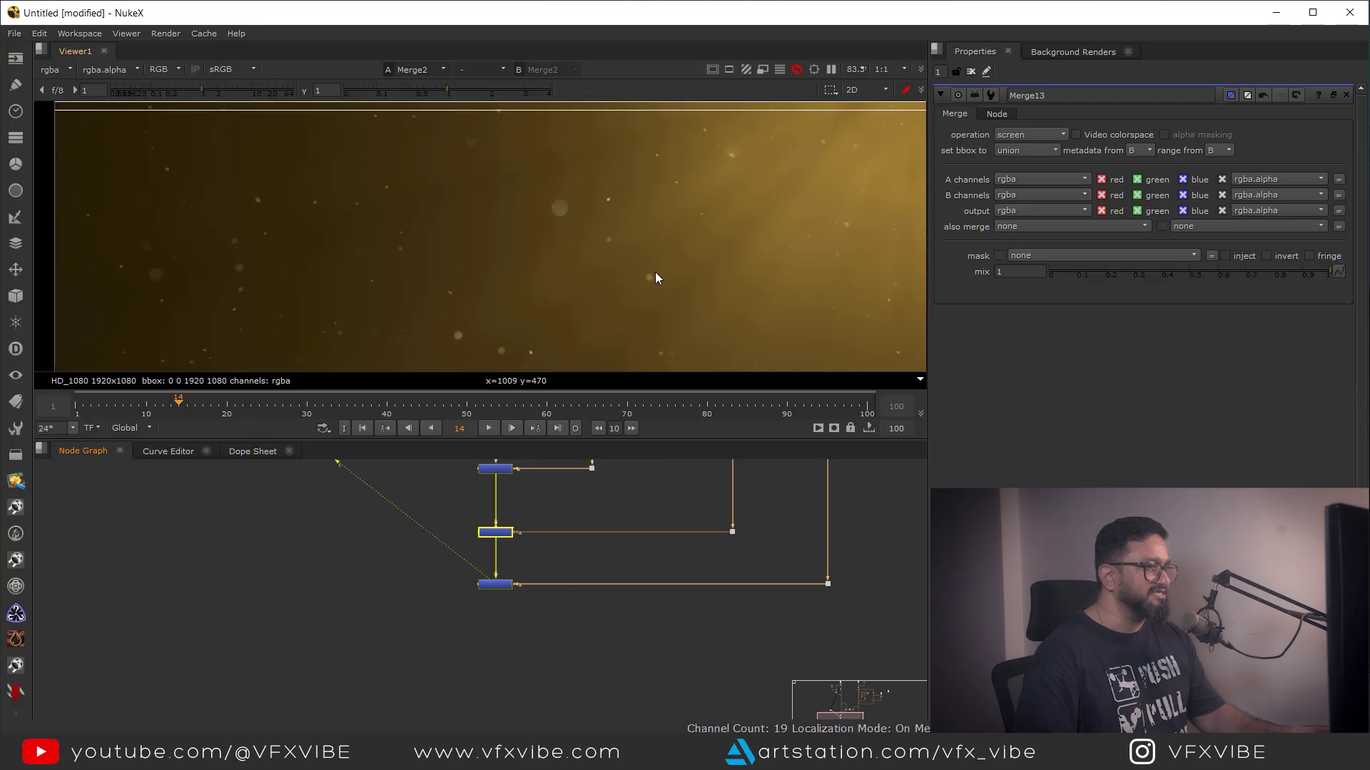
key(space)
scroll(692, 420, down, 3)
scroll(685, 472, up, 1)
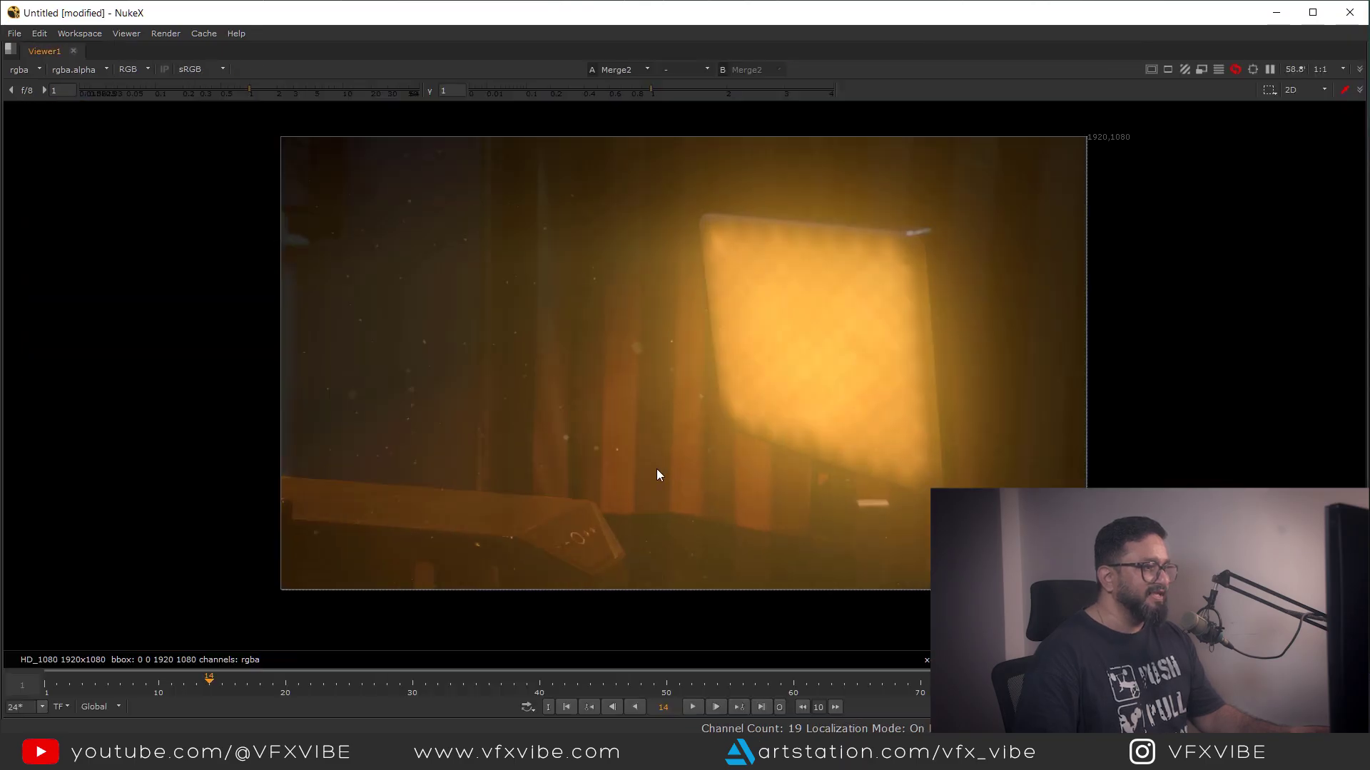
middle_drag(657, 468, 605, 511)
drag(666, 278, 388, 431)
drag(457, 376, 404, 566)
ctrl+right_click(404, 568)
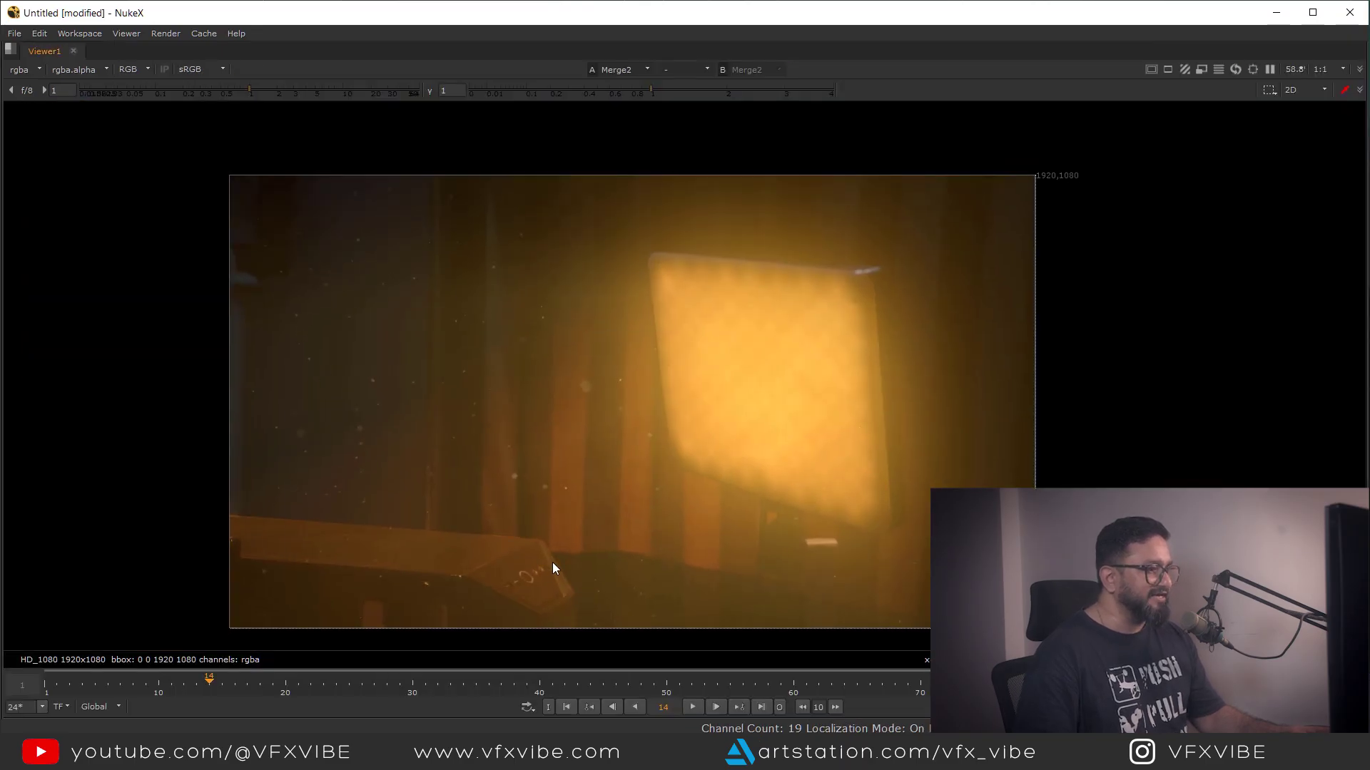
drag(441, 347, 309, 498)
- Reduce the particle intensity in Grade7 by setting gamma to 1.1 and whitepoint to 0.58
key(space)
middle_drag(578, 474, 563, 726)
mouse_move(892, 478)
middle_down()
mouse_move(764, 641)
mouse_move(629, 612)
middle_up()
scroll(599, 610, up, 2)
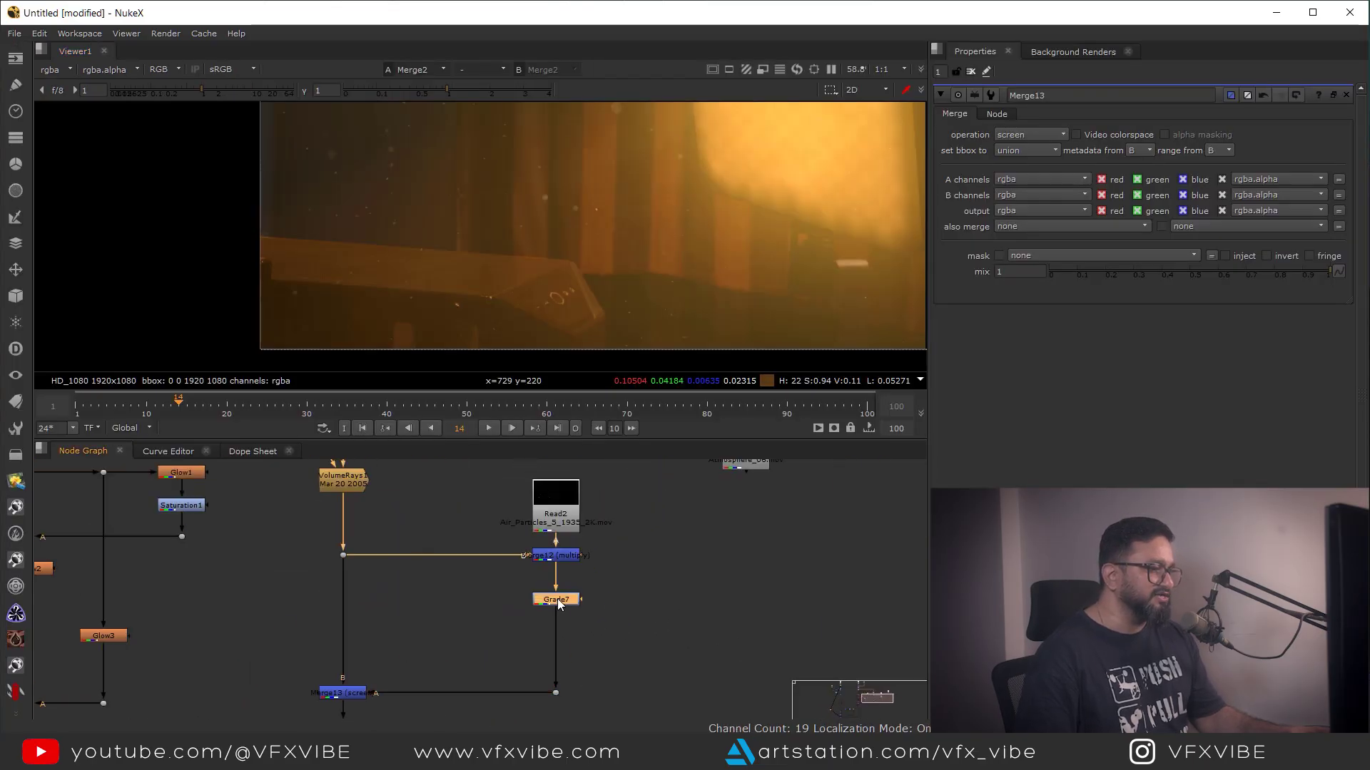
double_click(555, 599)
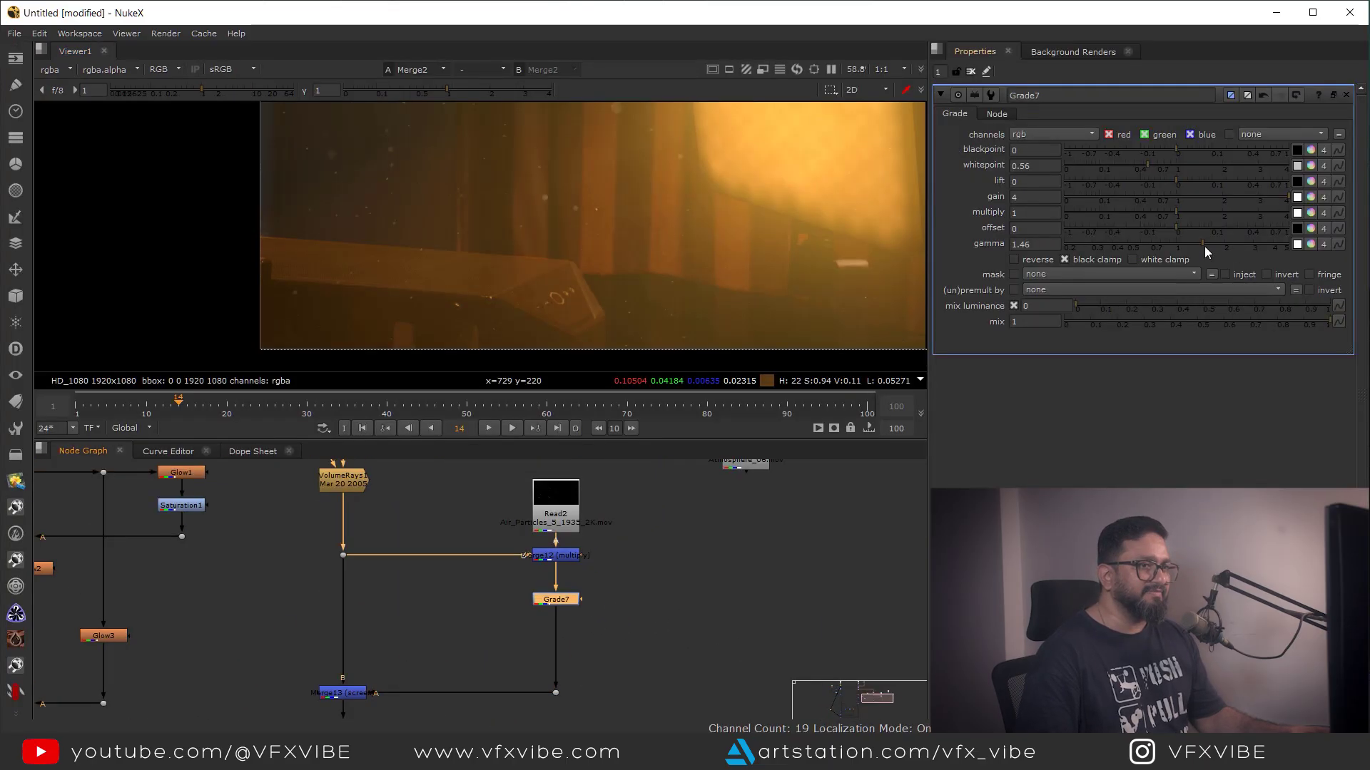
click(1182, 246)
middle_drag(676, 160, 713, 283)
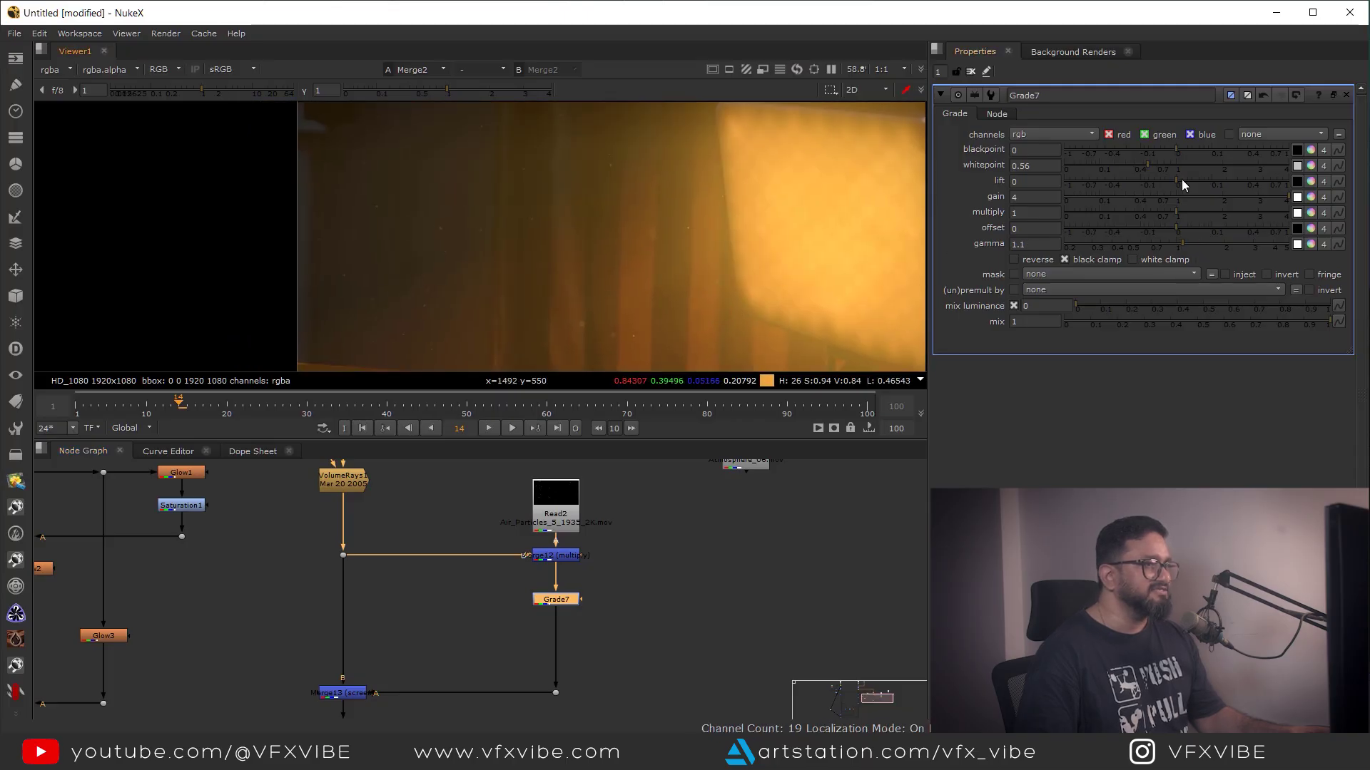
click(1149, 166)
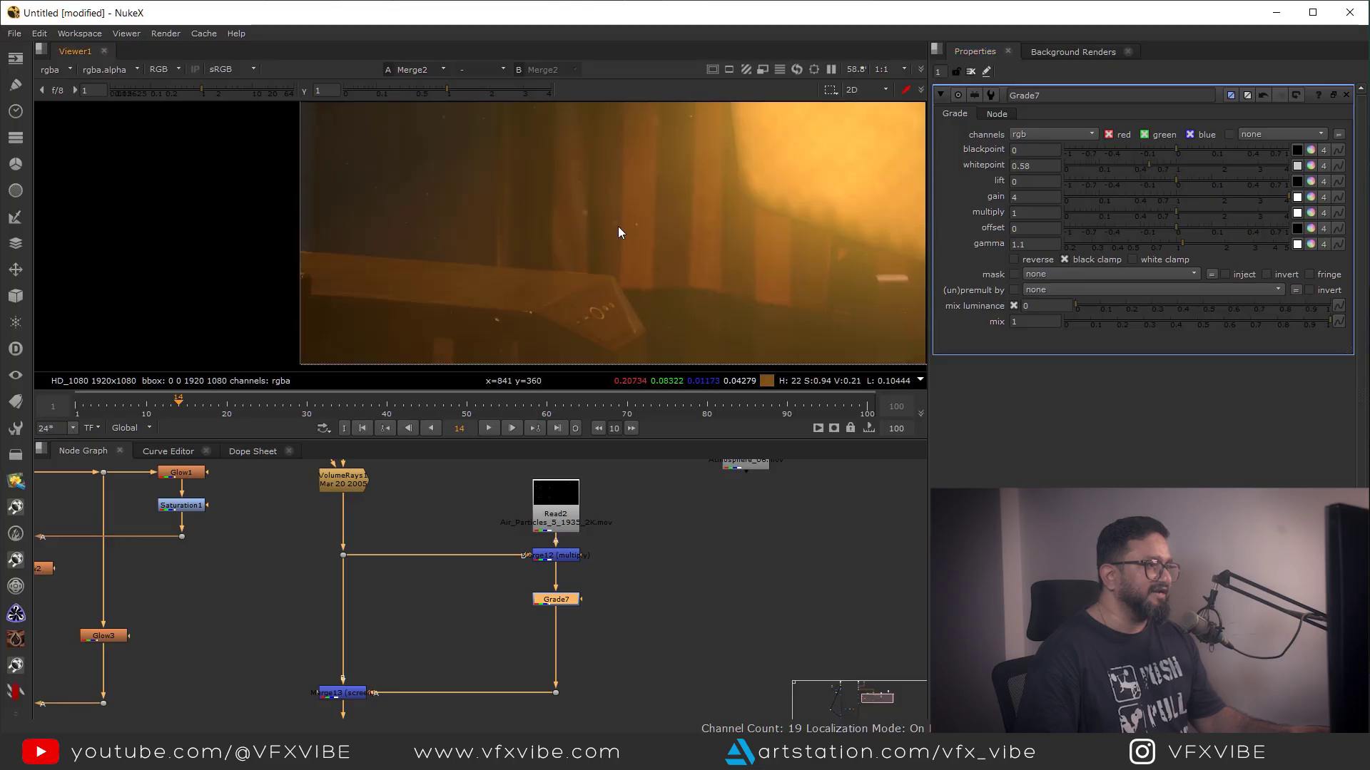
- Play back the final composite in an enlarged viewer to check the particles' motion and brightness
click(489, 428)
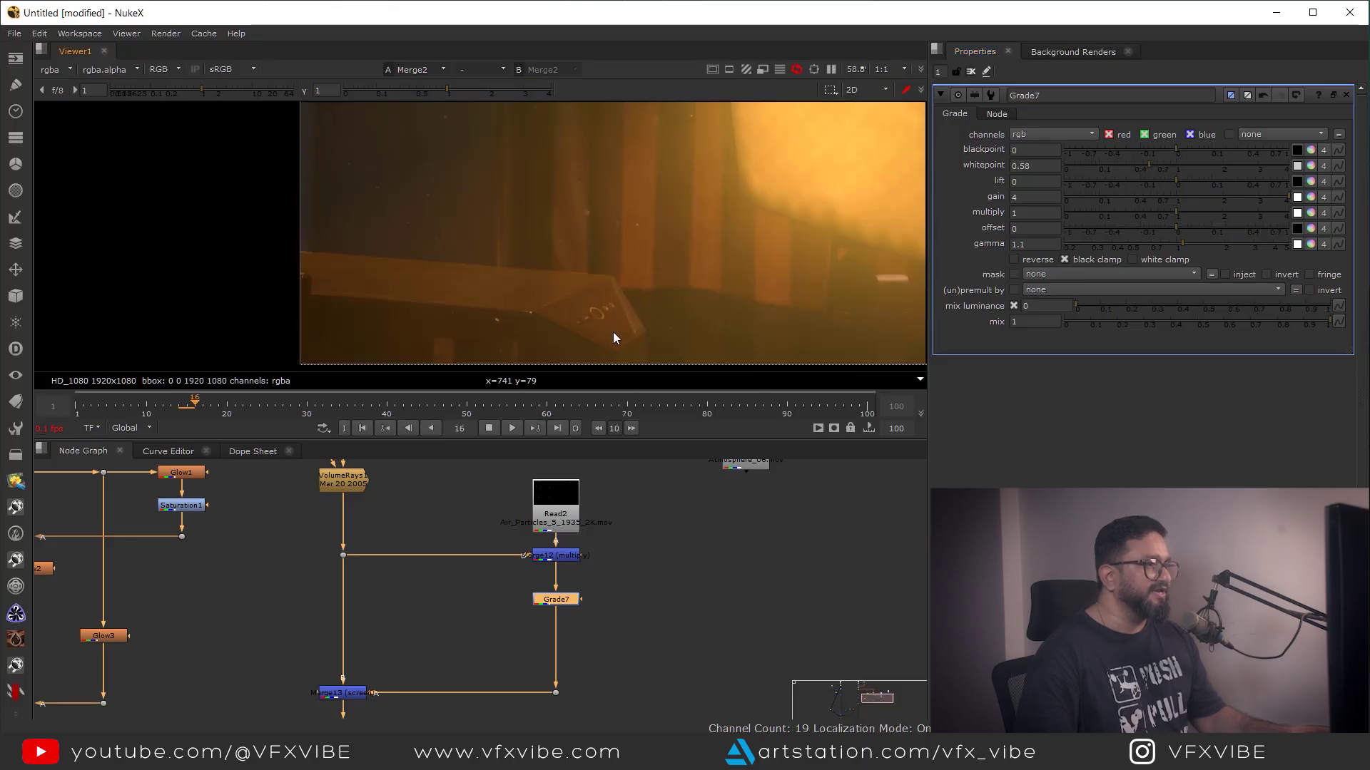
key(space)
scroll(703, 438, up, 2)
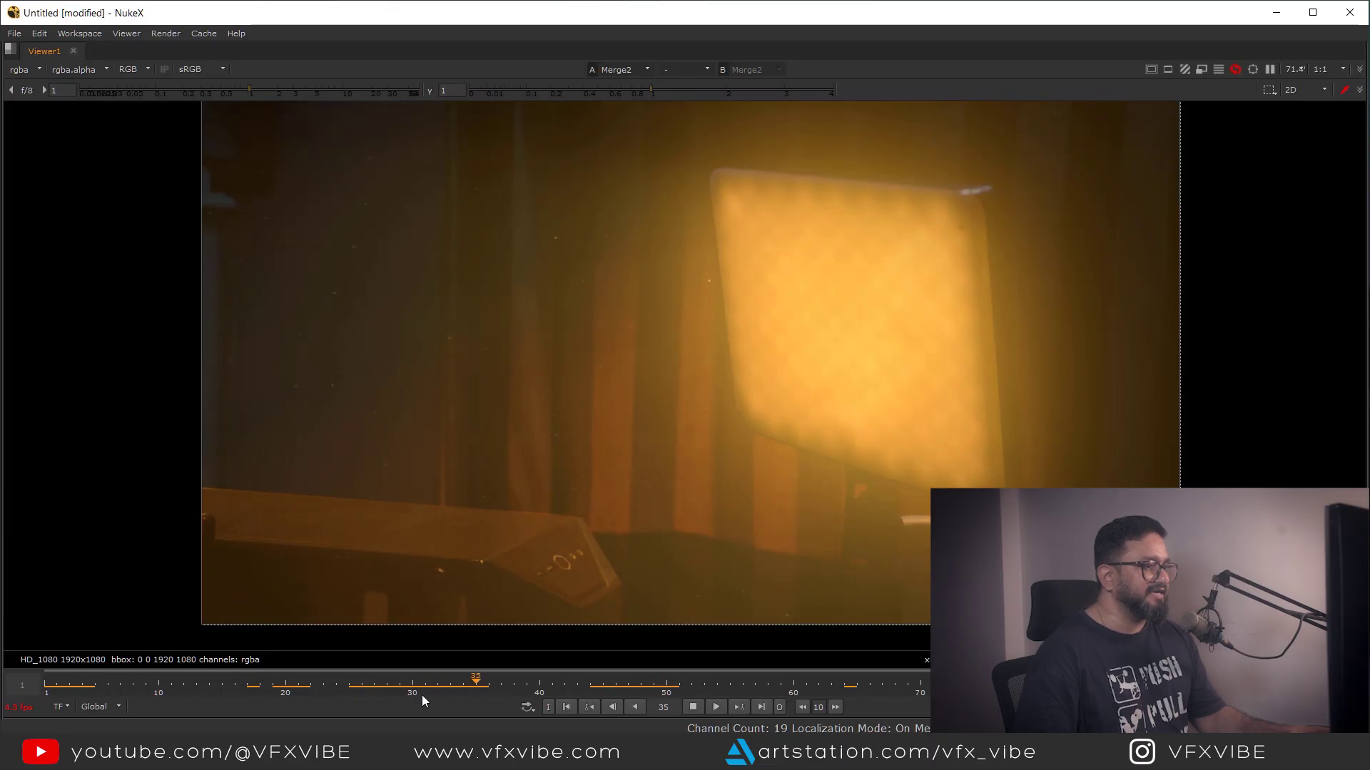
click(692, 707)
key(space)
- View the Read10 atmosphere clip in the viewer and examine its smoke texture beside the particle branch
drag(686, 522, 688, 562)
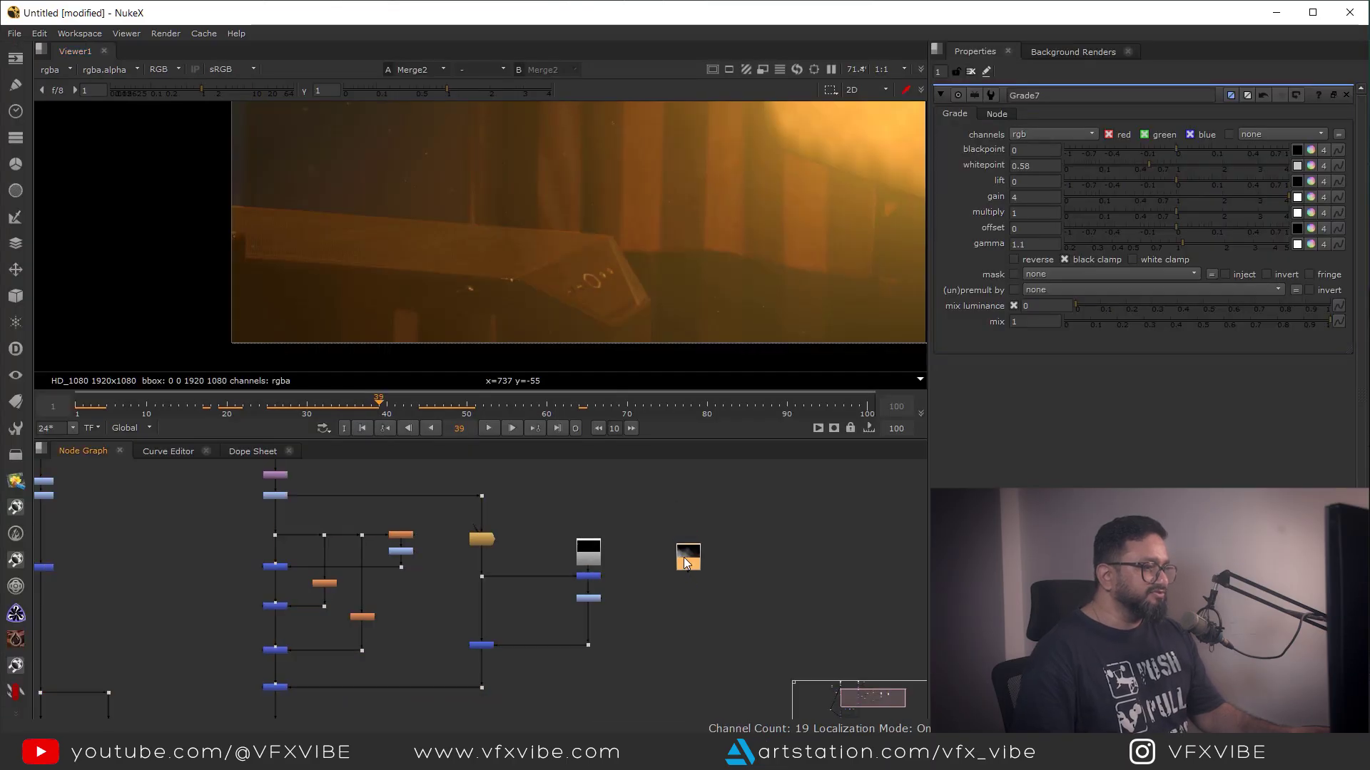
key(1)
scroll(620, 599, up, 2)
drag(502, 473, 568, 594)
scroll(604, 604, up, 1)
middle_drag(604, 604, 593, 572)
scroll(552, 572, down, 2)
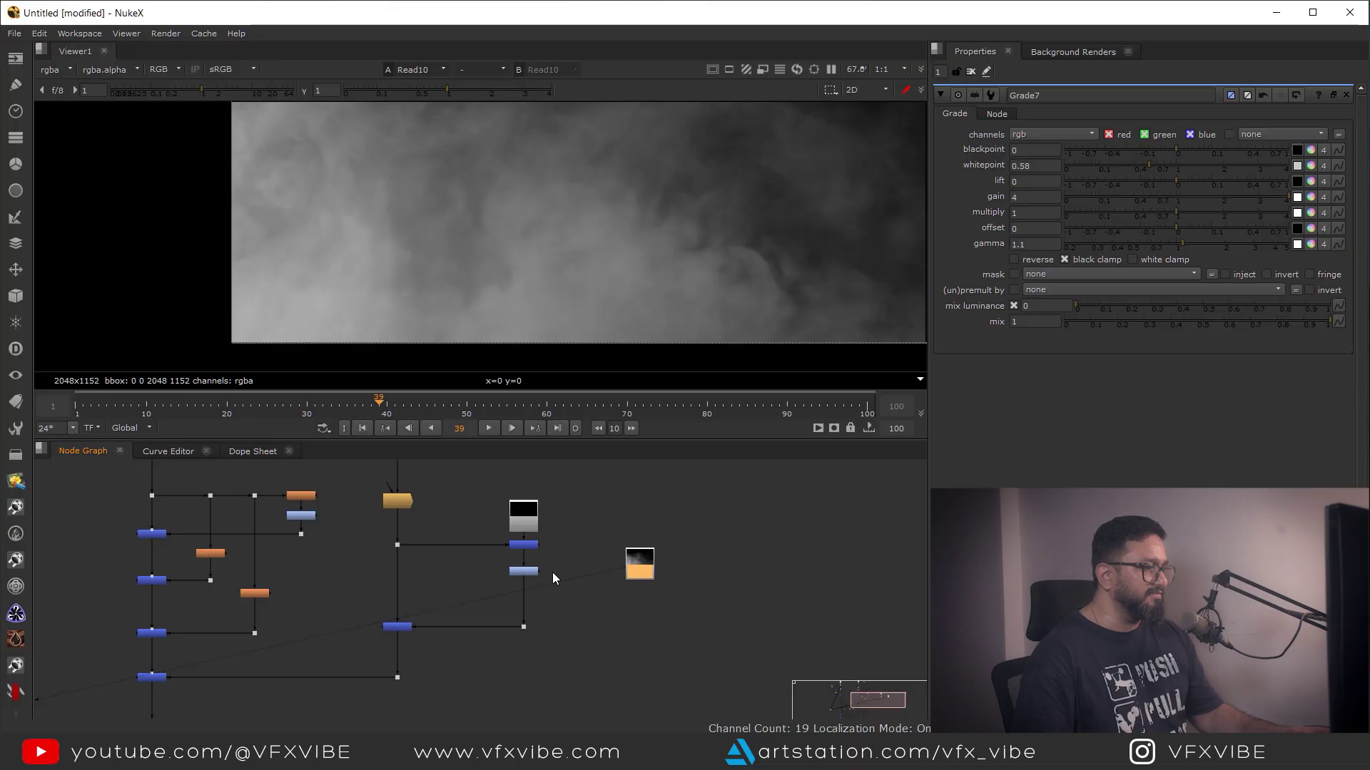
middle_drag(479, 563, 508, 545)
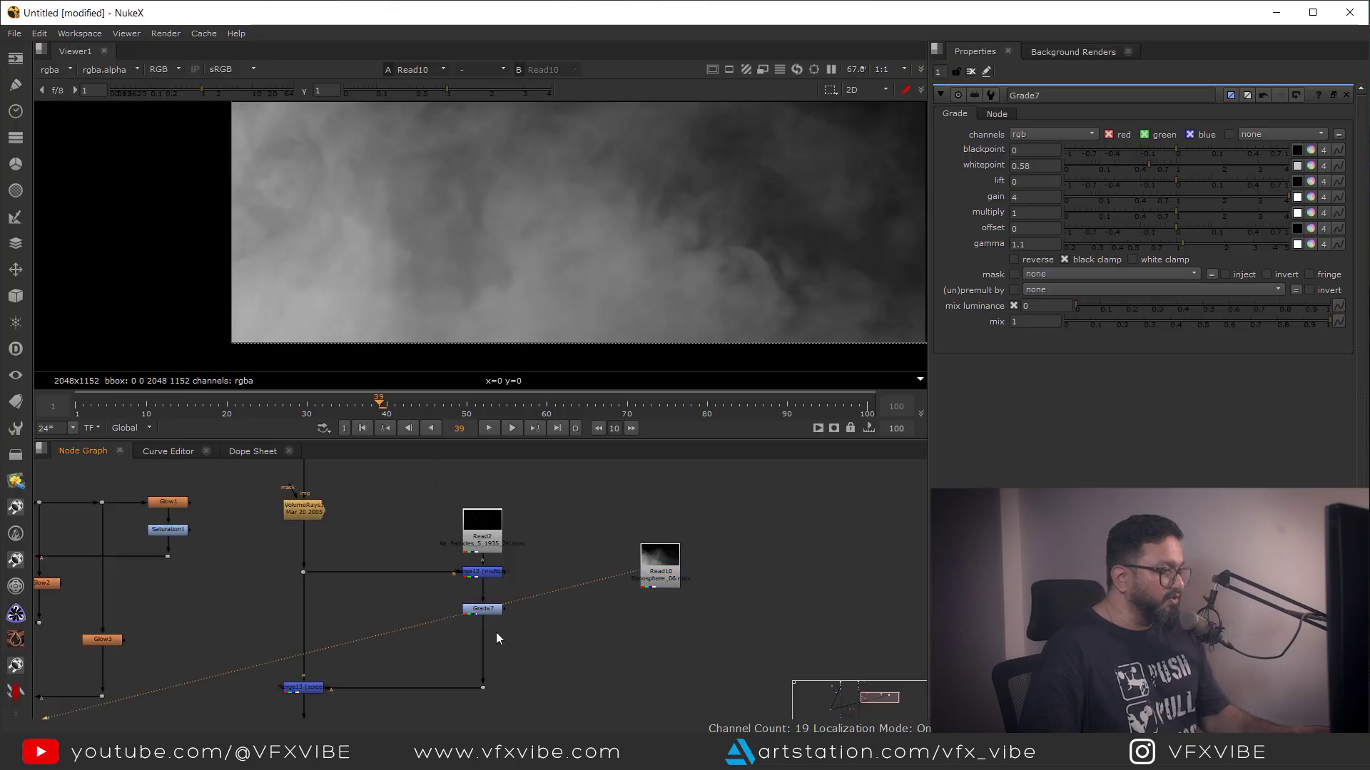
middle_drag(552, 632, 591, 638)
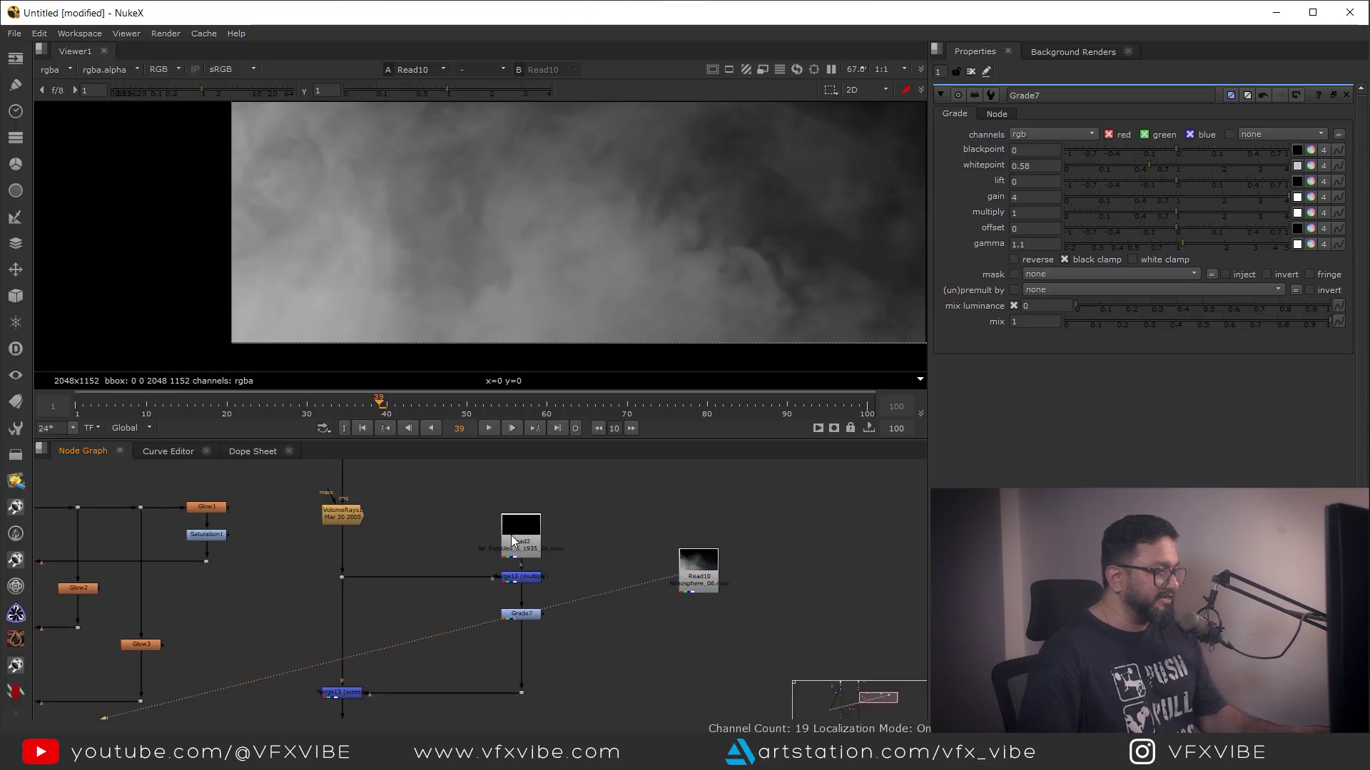
- Move the Read2 particles clip higher and place the Read10 atmosphere clip beside the lower end of the particle branch
drag(512, 540, 514, 484)
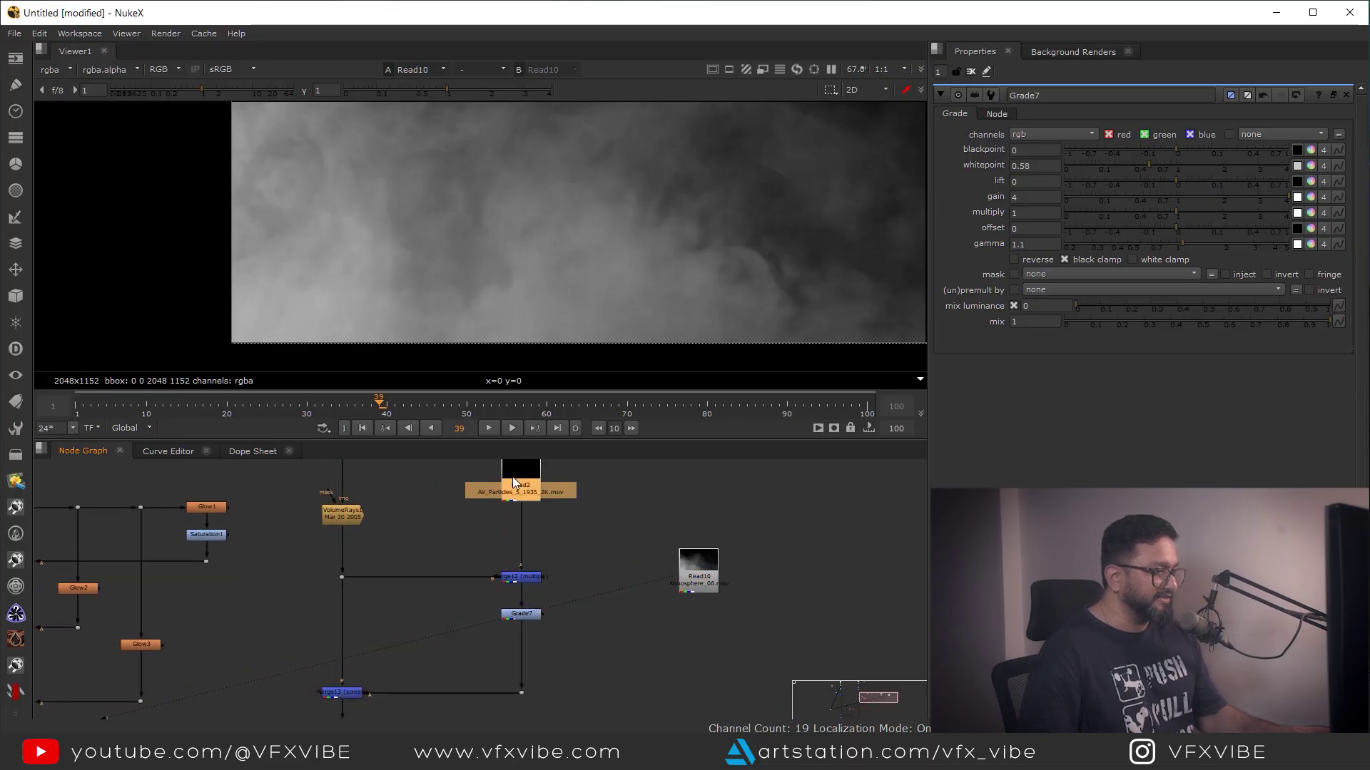
click(378, 543)
ctrl+click(343, 552)
drag(699, 571, 542, 710)
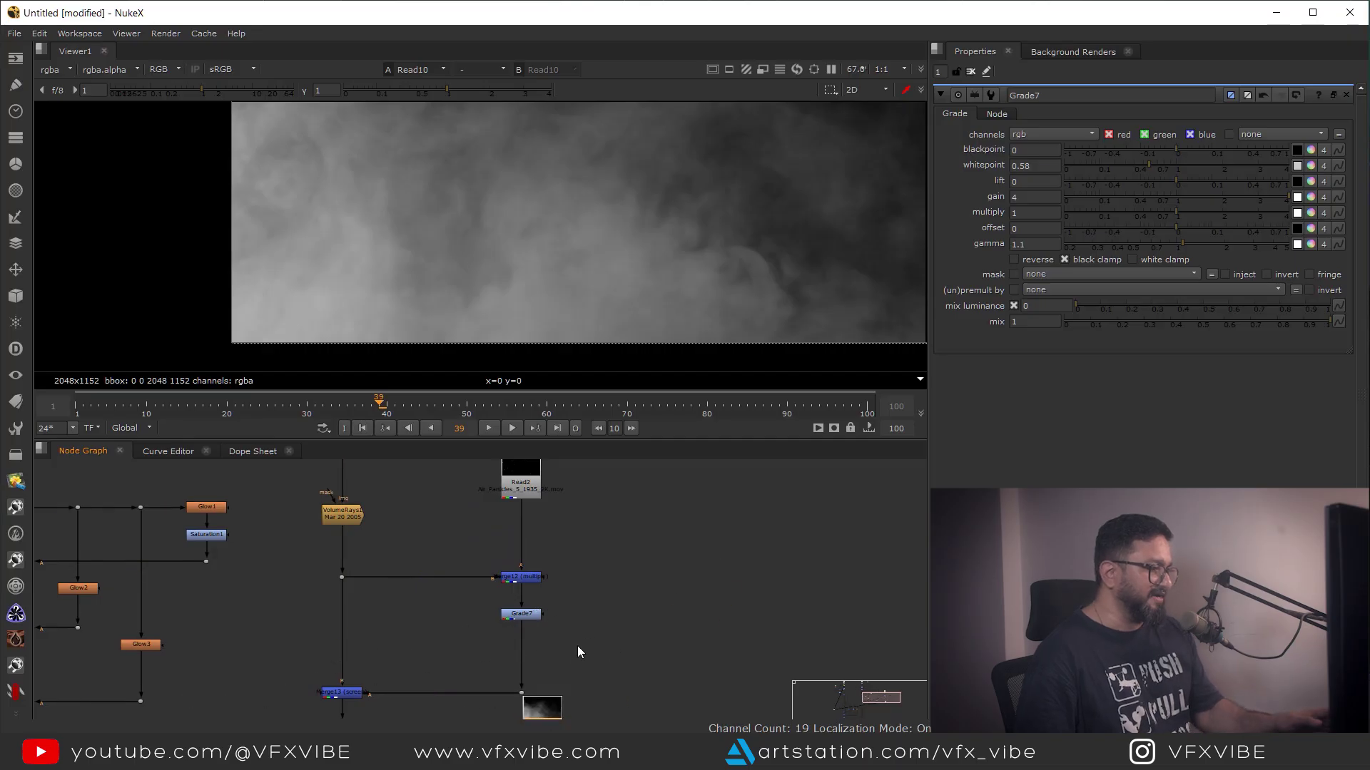
middle_drag(576, 645, 660, 565)
drag(619, 631, 658, 664)
ctrl+drag(508, 499, 525, 499)
drag(653, 681, 661, 657)
middle_drag(539, 696, 530, 652)
click(537, 653)
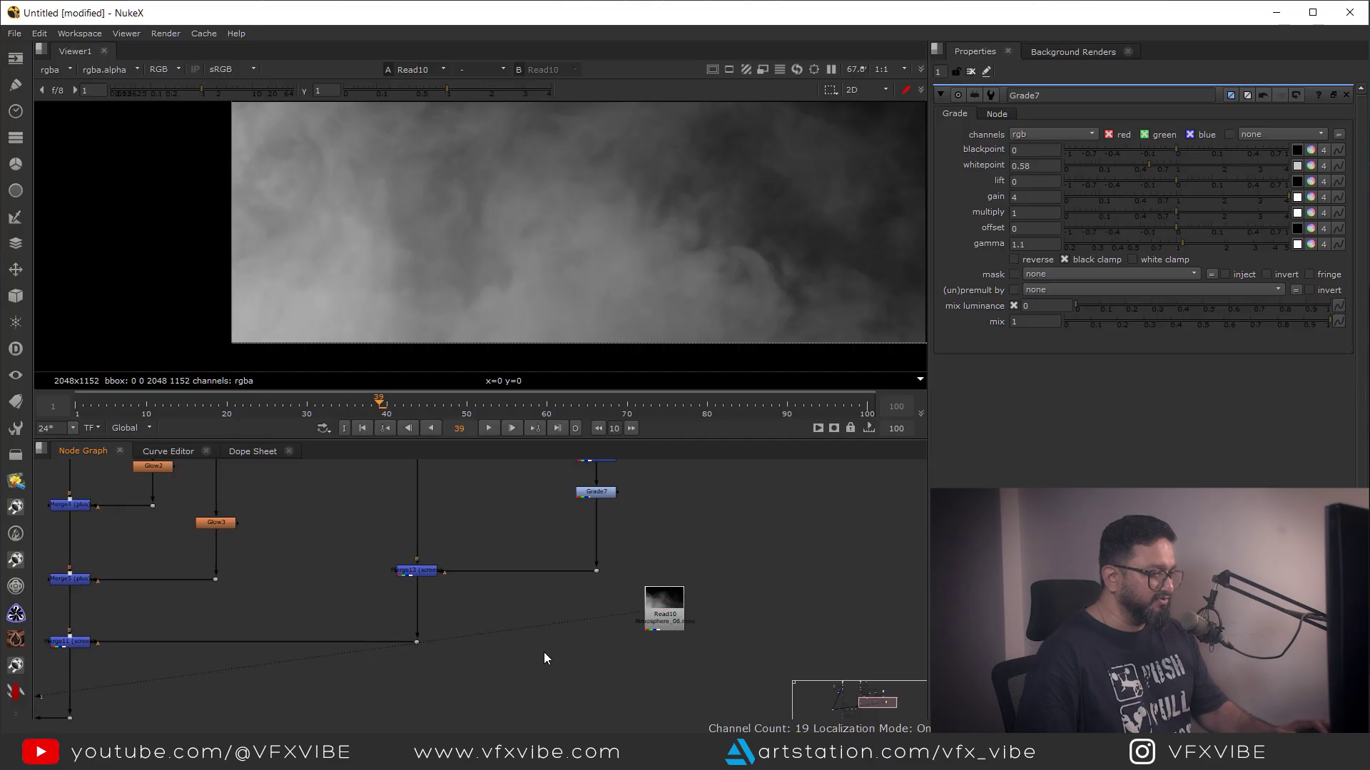
- Create a Merge node combining the Read10 atmosphere clip with the VolumeRays output and set its operation to multiply
key(m)
drag(542, 630, 519, 498)
drag(545, 692, 698, 489)
ctrl+drag(602, 573, 703, 647)
drag(587, 618, 434, 688)
key(1)
click(1028, 134)
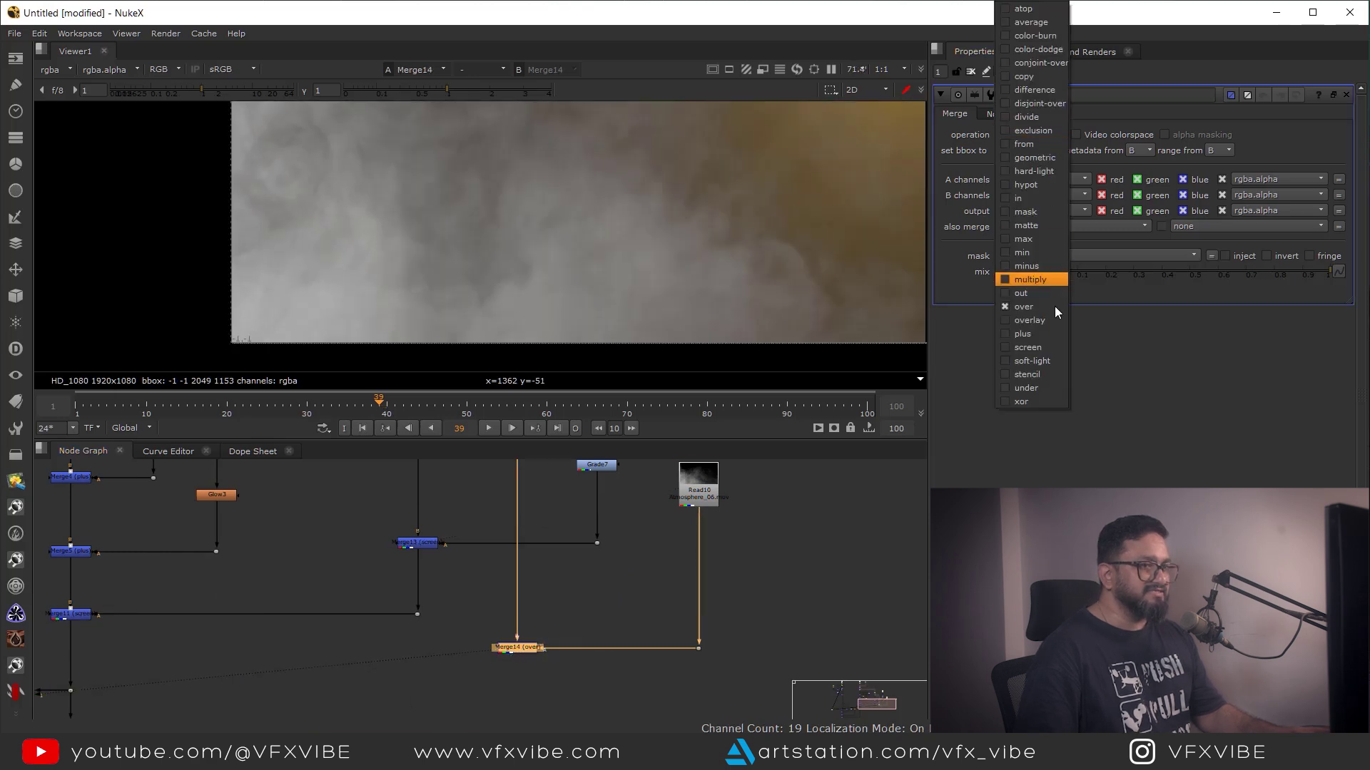
click(1038, 281)
- Play back Merge14 with the viewer gain raised to 9 to check the lit smoke, and reset the viewer gain
scroll(538, 272, down, 3)
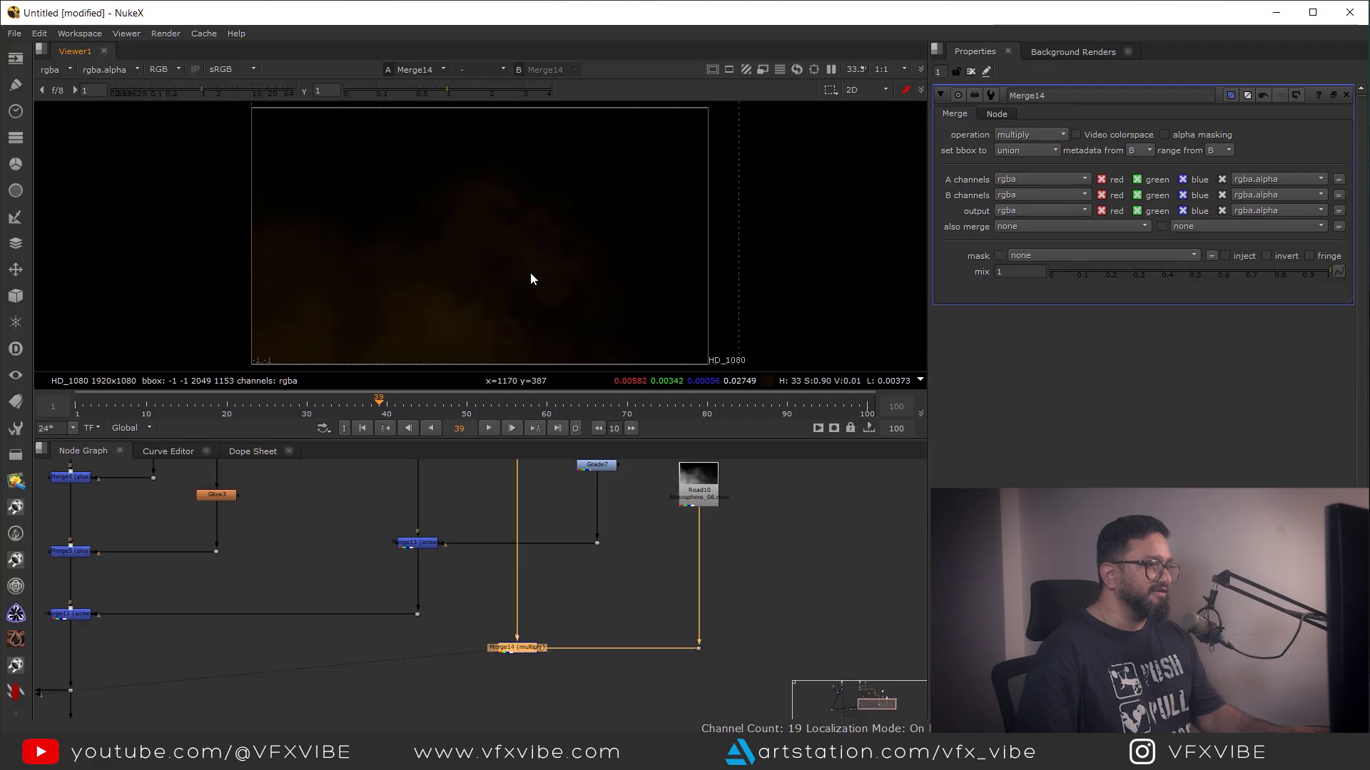
drag(213, 91, 251, 93)
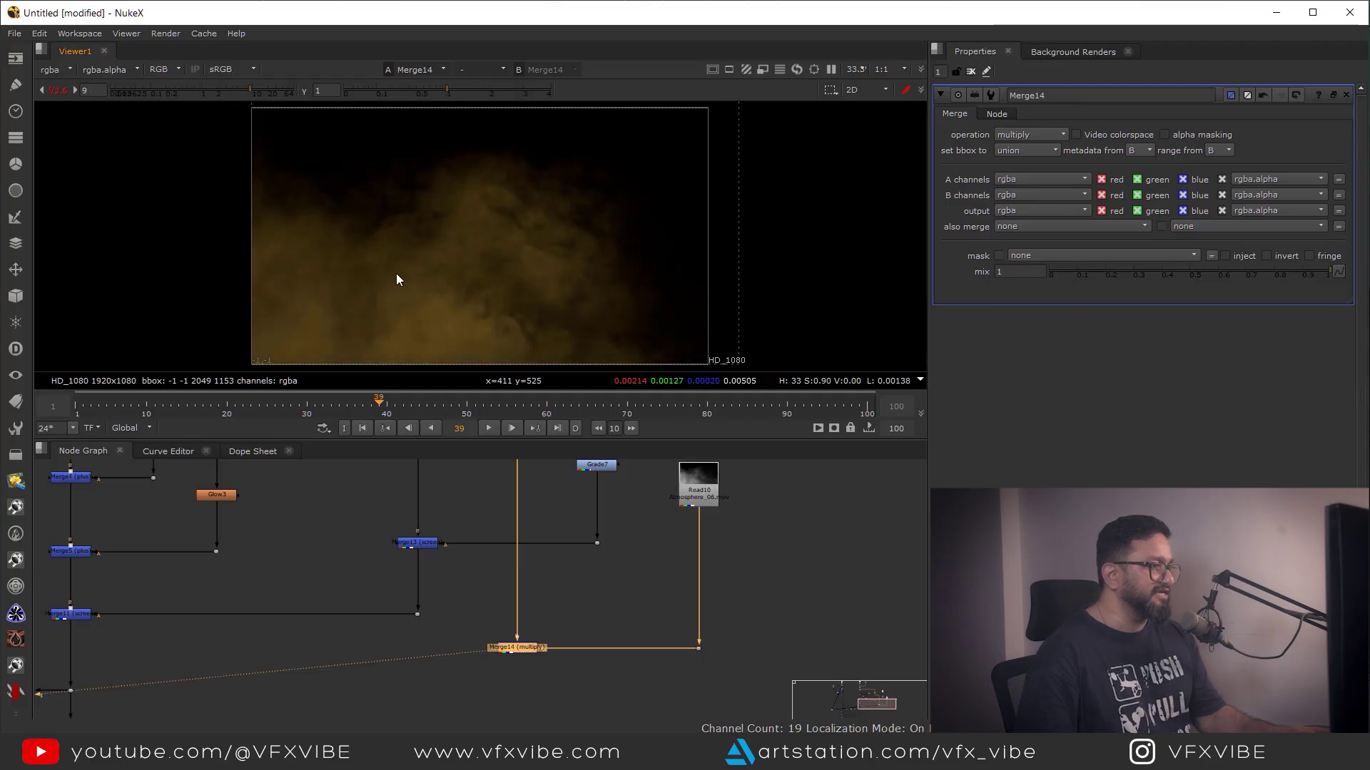
click(489, 430)
middle_drag(505, 281, 550, 269)
scroll(550, 274, up, 2)
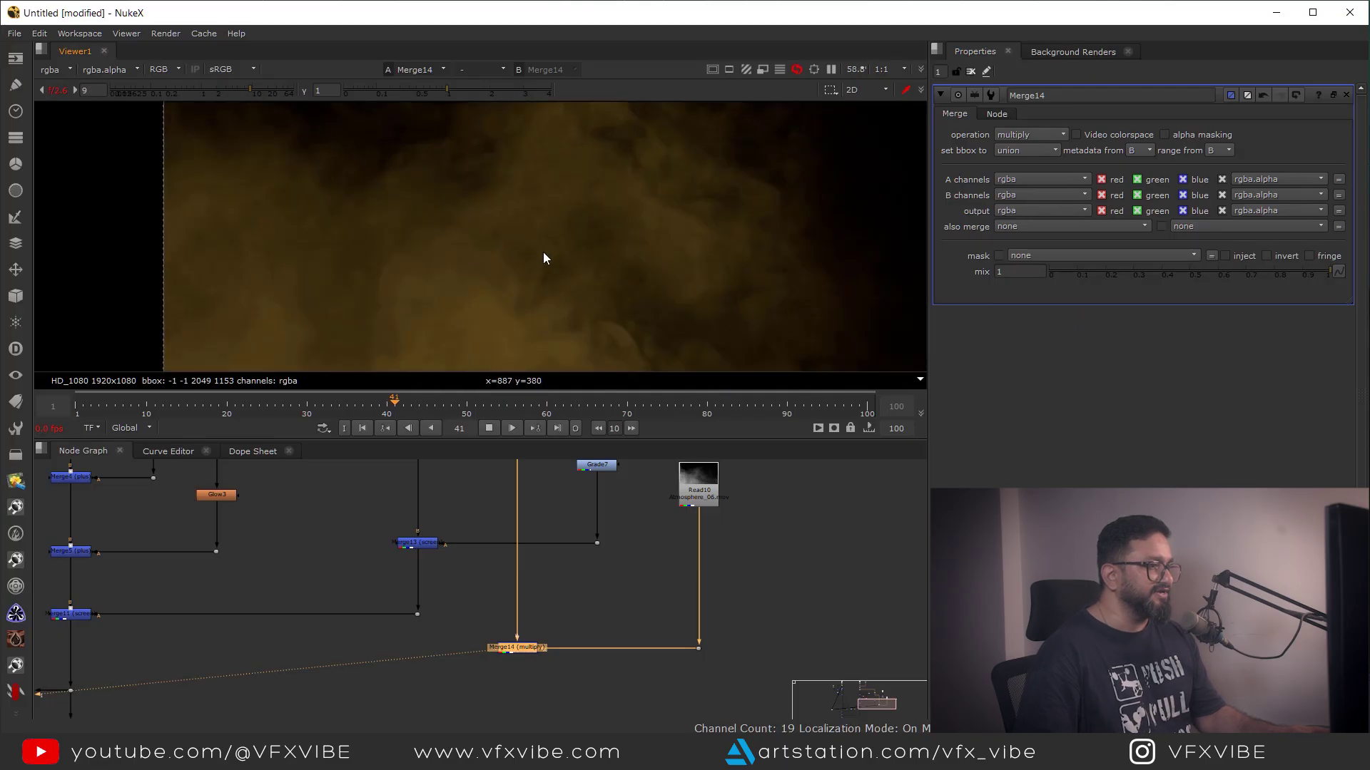
ctrl+click(226, 93)
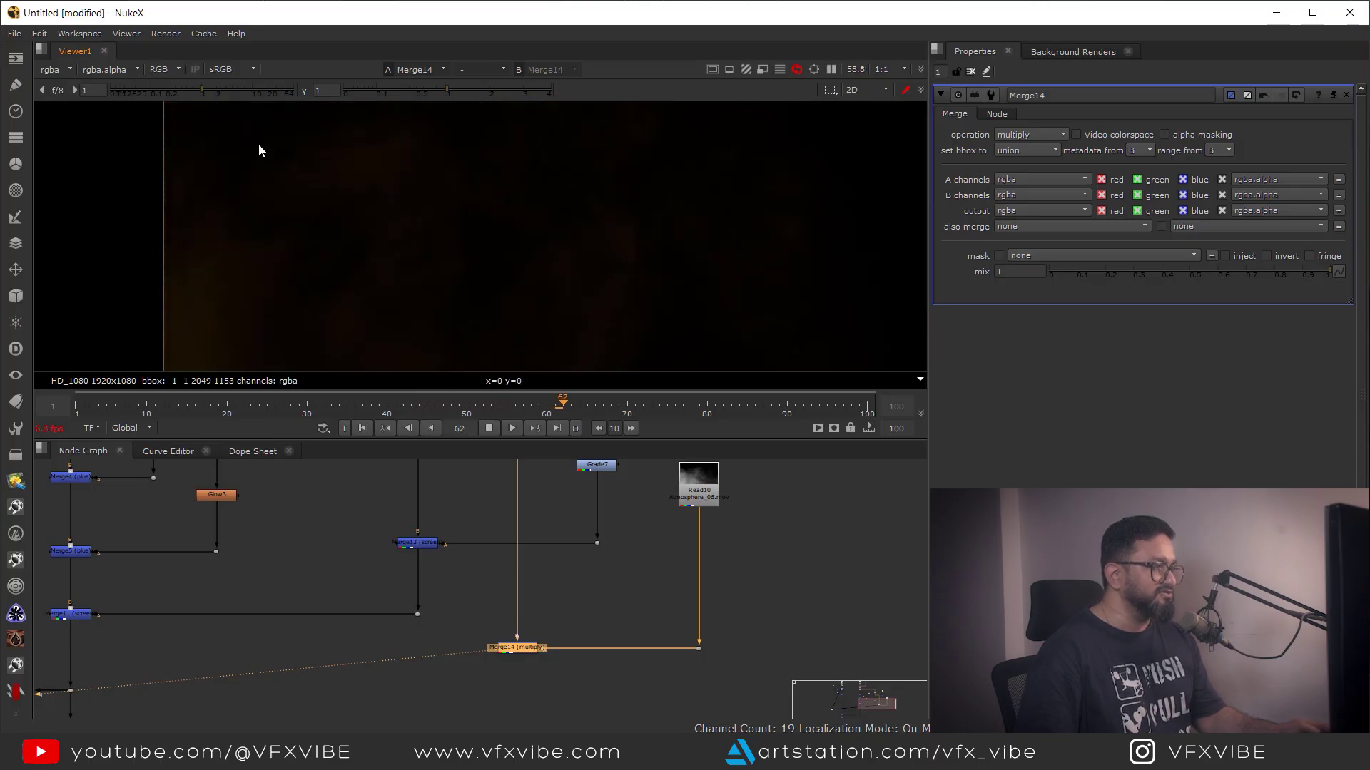
scroll(521, 575, down, 3)
middle_drag(550, 614, 662, 589)
middle_drag(586, 535, 572, 596)
click(490, 428)
- Rearrange the lower part of the node graph to make room for merging the atmosphere into the light composite
scroll(613, 614, down, 3)
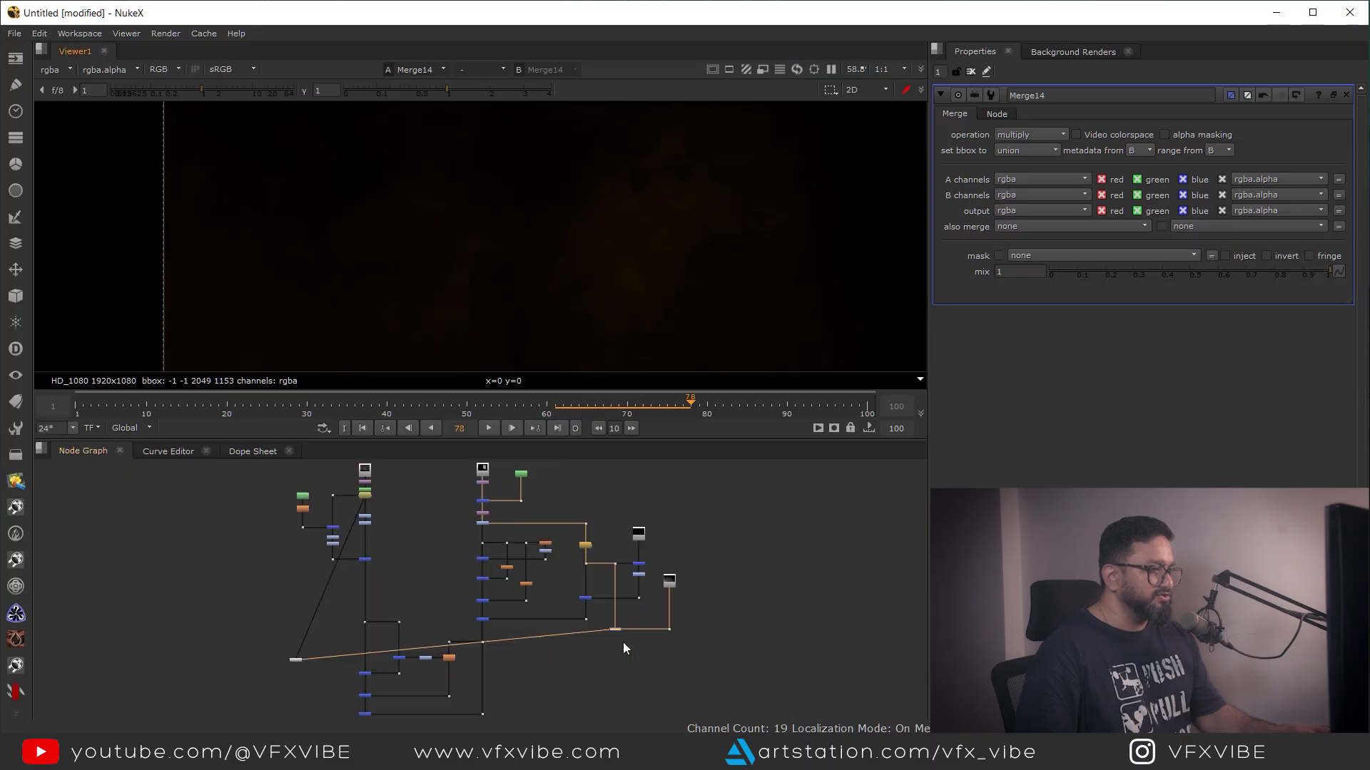
middle_drag(623, 642, 627, 610)
scroll(520, 628, up, 1)
drag(450, 573, 616, 598)
scroll(404, 601, down, 2)
drag(300, 663, 519, 568)
click(452, 588)
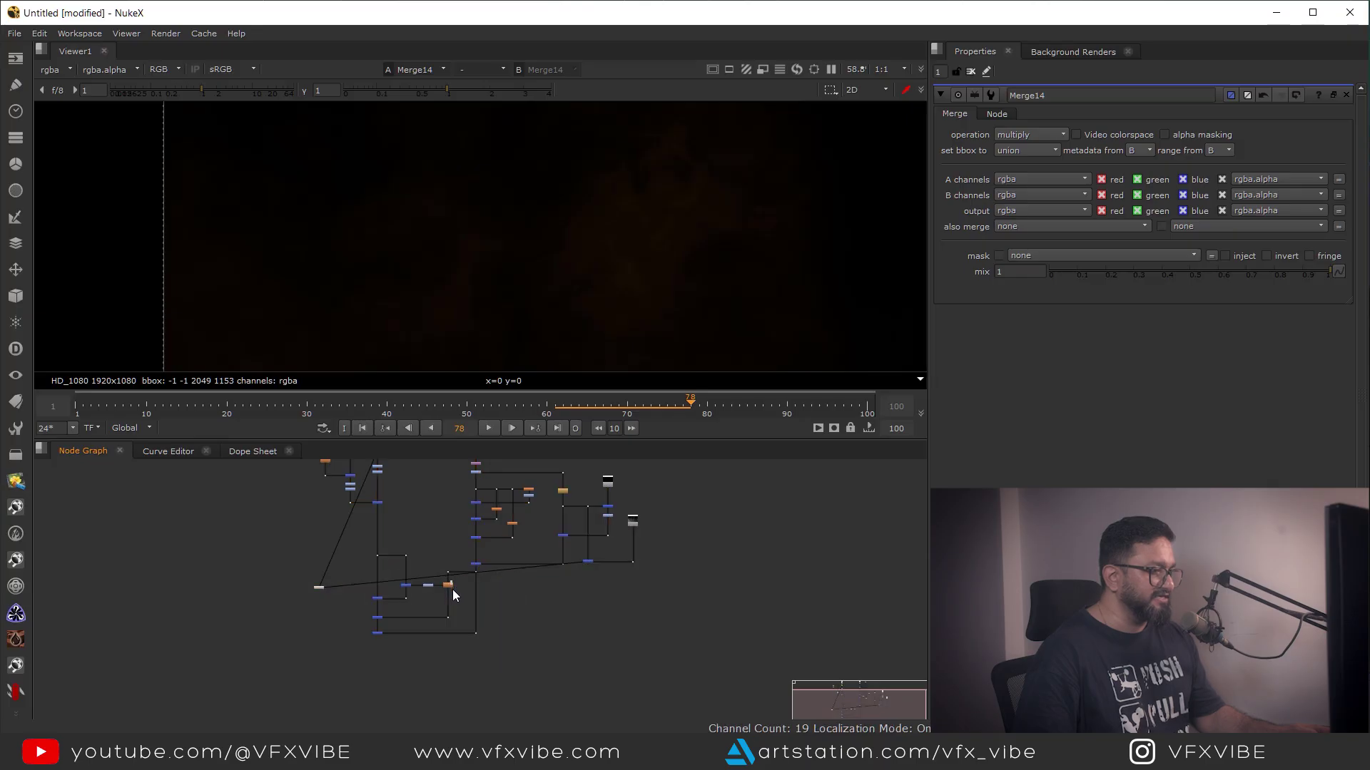
drag(341, 659, 523, 565)
scroll(513, 565, up, 4)
drag(703, 584, 702, 594)
- Try to merge the multiplied atmosphere directly into the main light composite with a new Merge node set to over
click(469, 596)
key(m)
drag(471, 597, 699, 593)
drag(432, 614, 432, 629)
ctrl+drag(563, 615, 696, 628)
drag(507, 612, 403, 639)
key(1)
- Disable and re-enable Merge14 to compare the composite with and without the atmosphere
scroll(468, 305, up, 1)
scroll(468, 298, down, 3)
middle_drag(468, 298, 503, 244)
scroll(410, 254, up, 3)
middle_drag(703, 621, 587, 653)
scroll(587, 654, up, 2)
click(585, 616)
key(d)
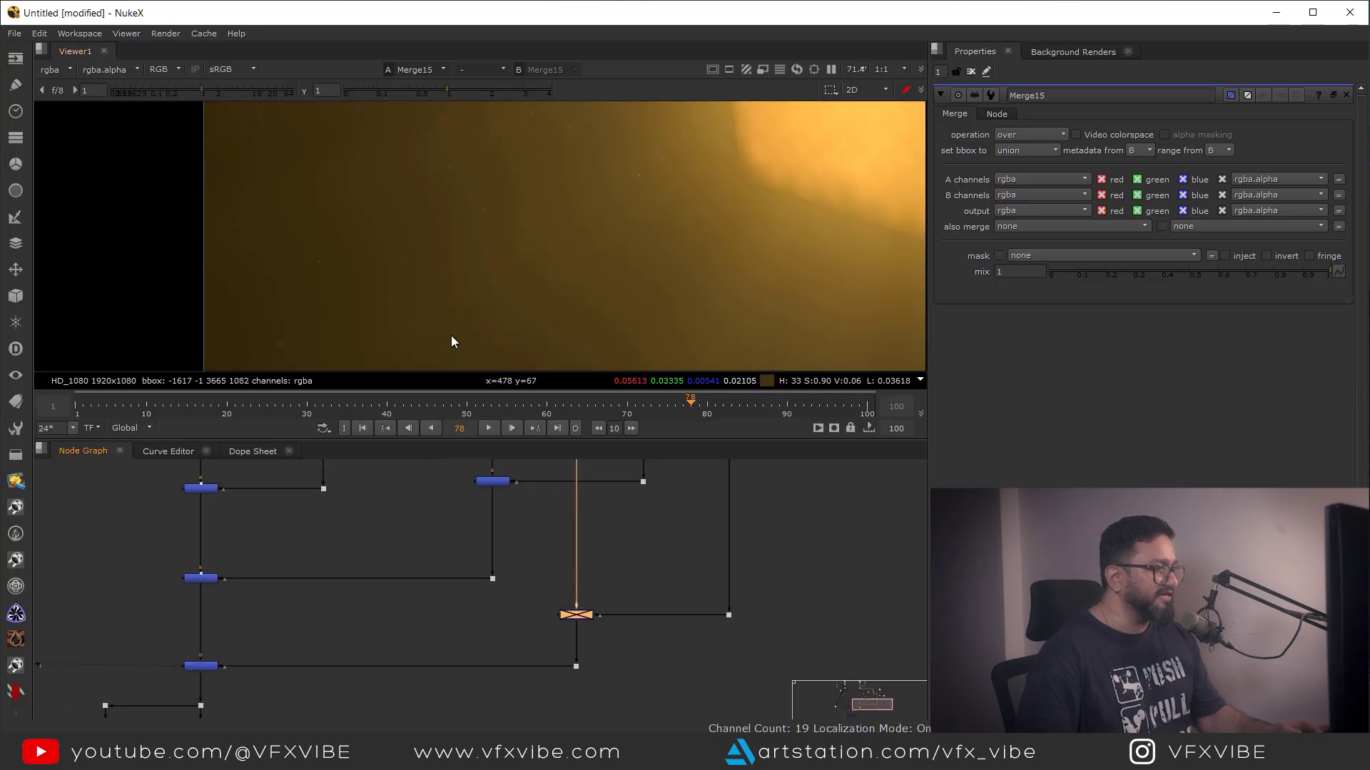
key(d)
middle_drag(494, 320, 557, 241)
key(d)
key(d)
scroll(592, 644, up, 2)
mouse_move(635, 583)
middle_down()
mouse_move(592, 644)
mouse_move(650, 601)
middle_up()
scroll(592, 644, down, 3)
- Undo the merge of the atmosphere into the main light composite
key(ctrl+z)
key(ctrl+z)
key(ctrl+z)
- View the multiplied atmosphere from Merge14 and add a Grade node below it
scroll(414, 568, down, 2)
click(365, 583)
drag(366, 583, 366, 623)
scroll(520, 590, up, 3)
drag(632, 589, 550, 627)
key(1)
key(f)
click(583, 605)
key(g)
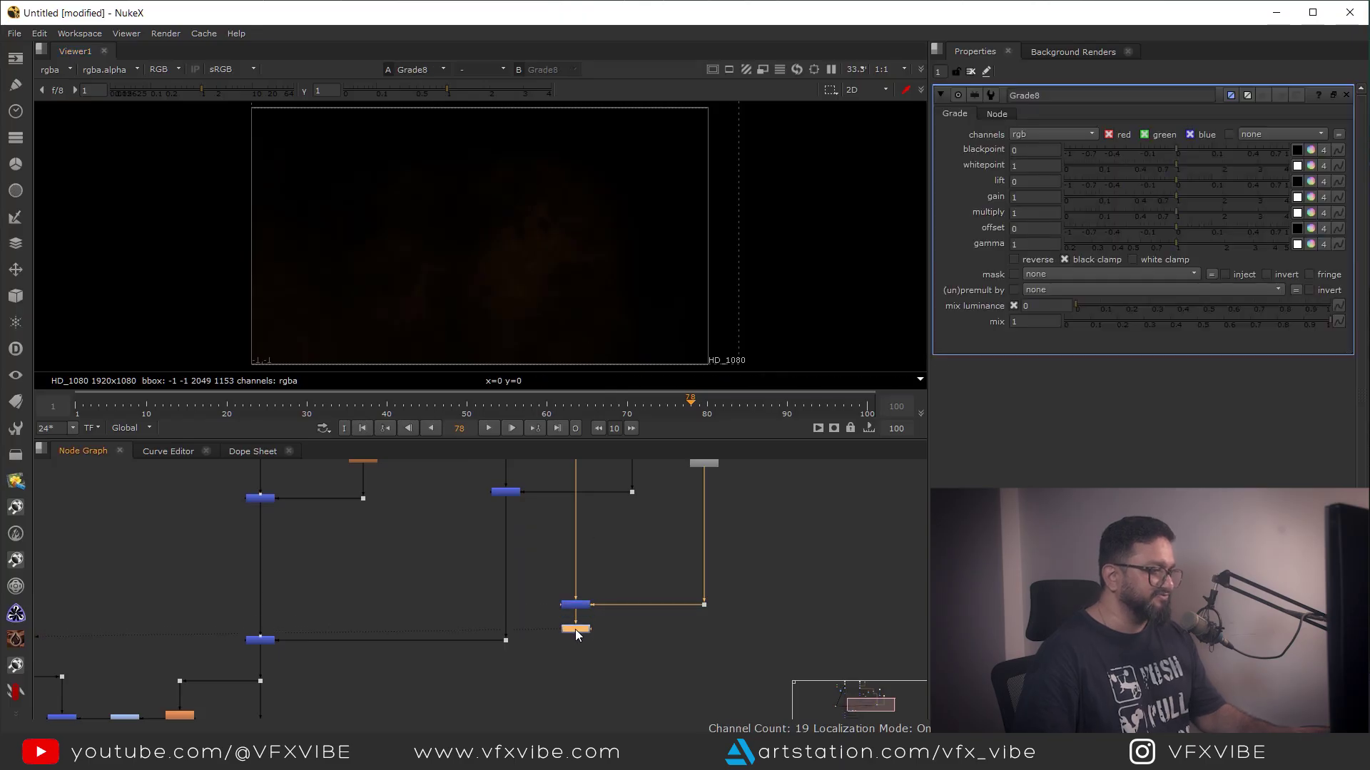
- Brighten the atmosphere in Grade8 by setting gain to 3.5, gamma to 1.04 and whitepoint to 0.57
drag(1174, 198, 1273, 210)
drag(1177, 243, 1178, 246)
drag(1177, 167, 1154, 167)
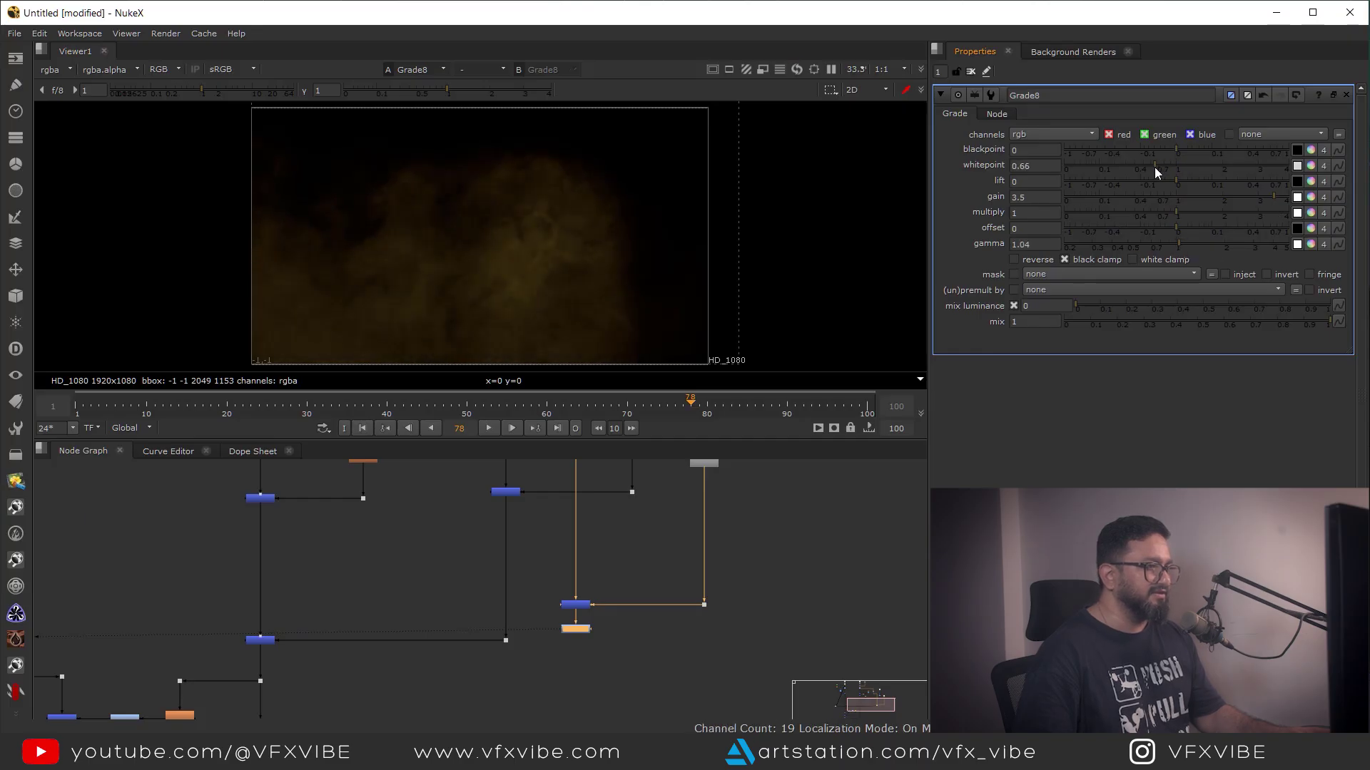
- Add a Merge node below Merge13 in the light rays branch, connect Grade8 as its A input and view it
middle_drag(566, 574, 622, 543)
drag(247, 578, 592, 627)
drag(328, 614, 355, 623)
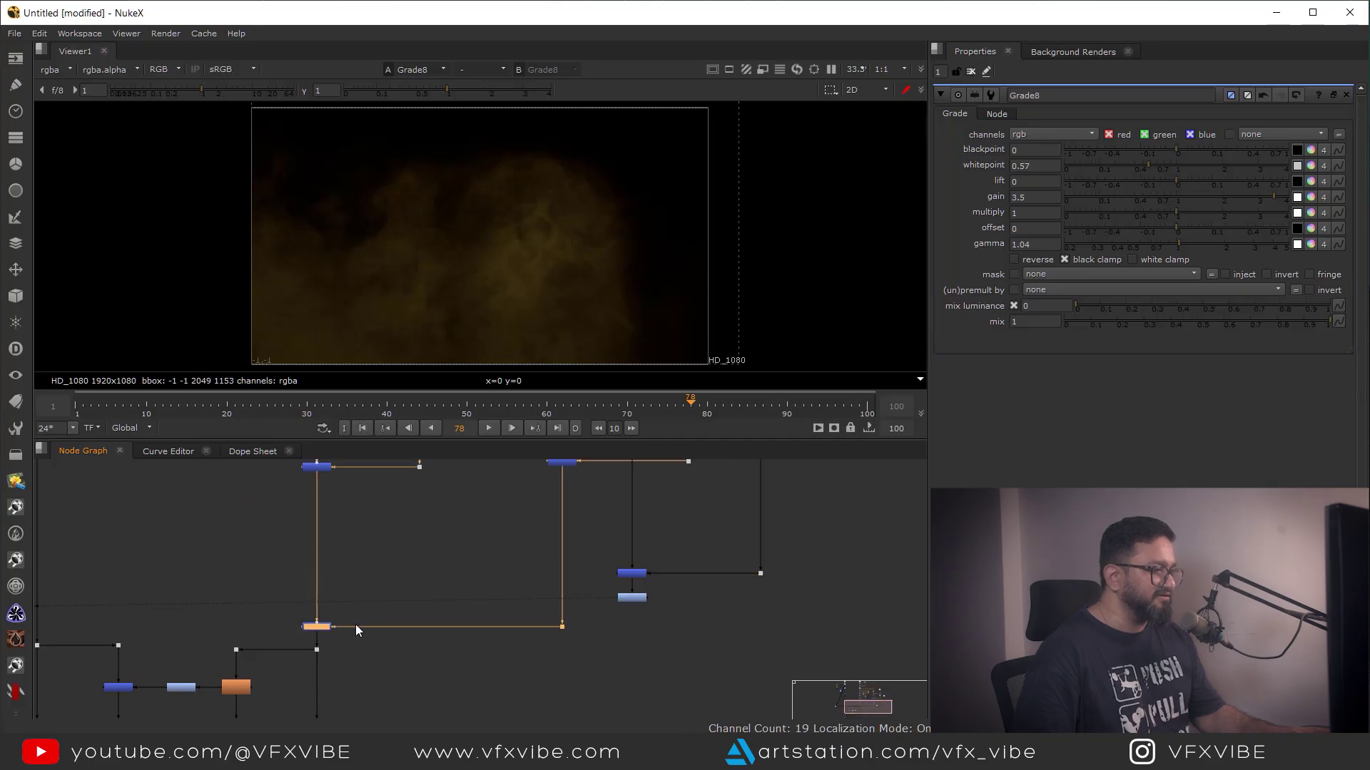
click(591, 540)
key(m)
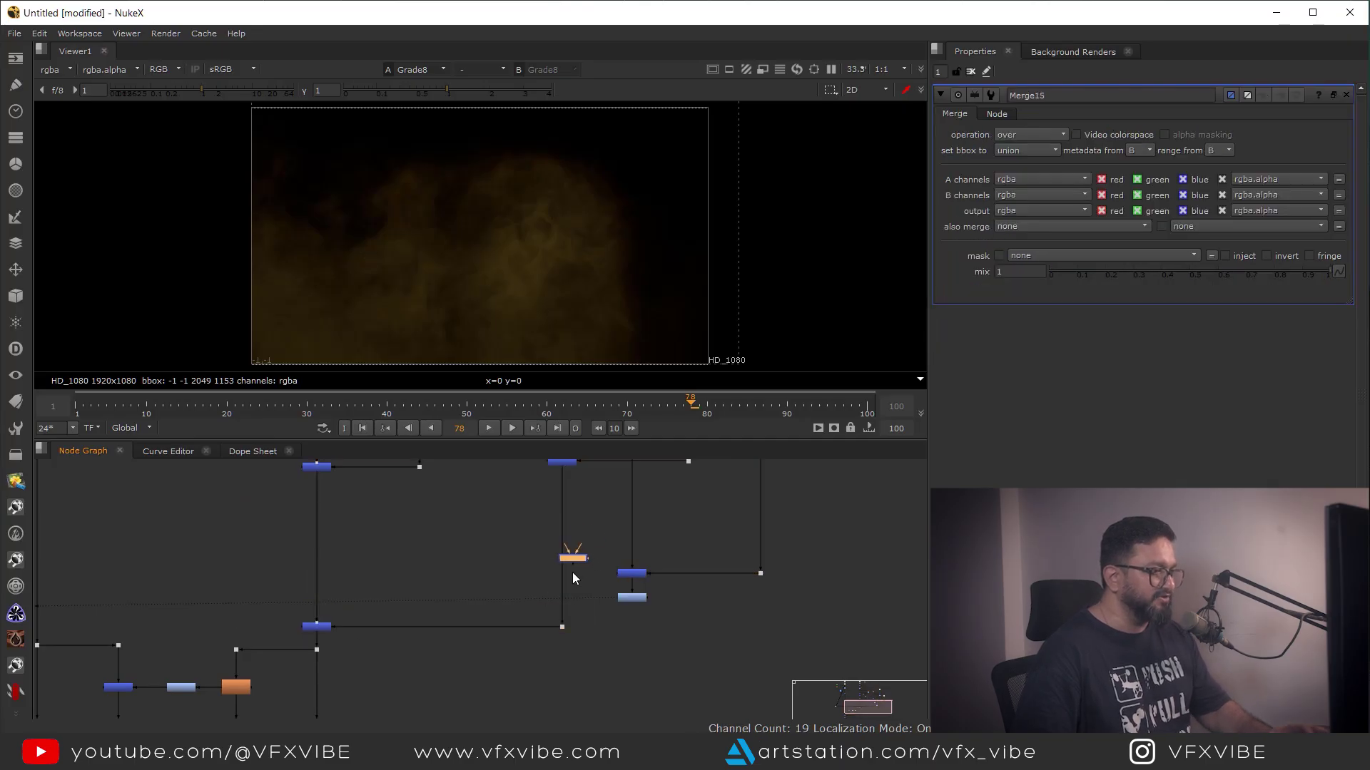
click(569, 592)
mouse_move(621, 600)
mouse_down()
mouse_move(571, 592)
mouse_move(533, 612)
mouse_up()
key(1)
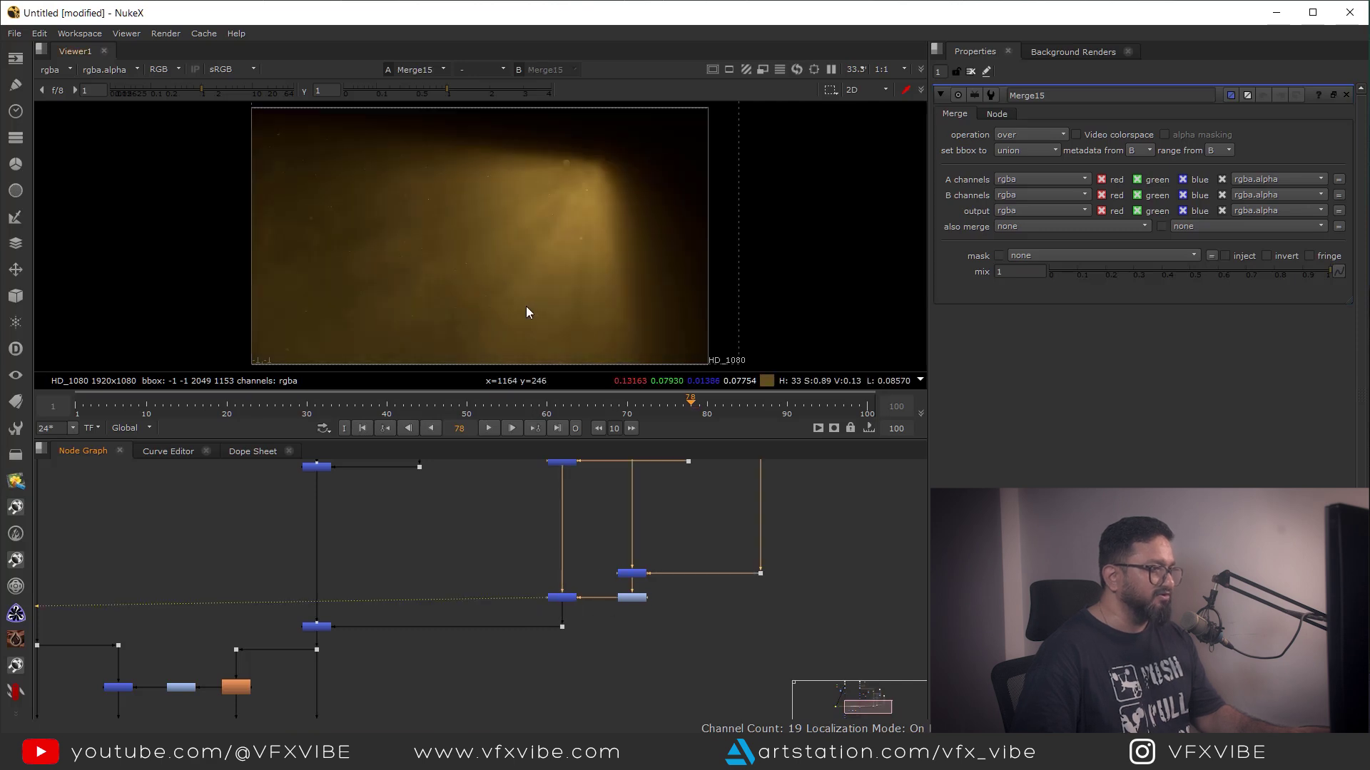
- Play back the Merge15 result in an enlarged viewer to check the smoke moving through the light rays
middle_drag(518, 297, 576, 262)
scroll(575, 261, up, 1)
key(space)
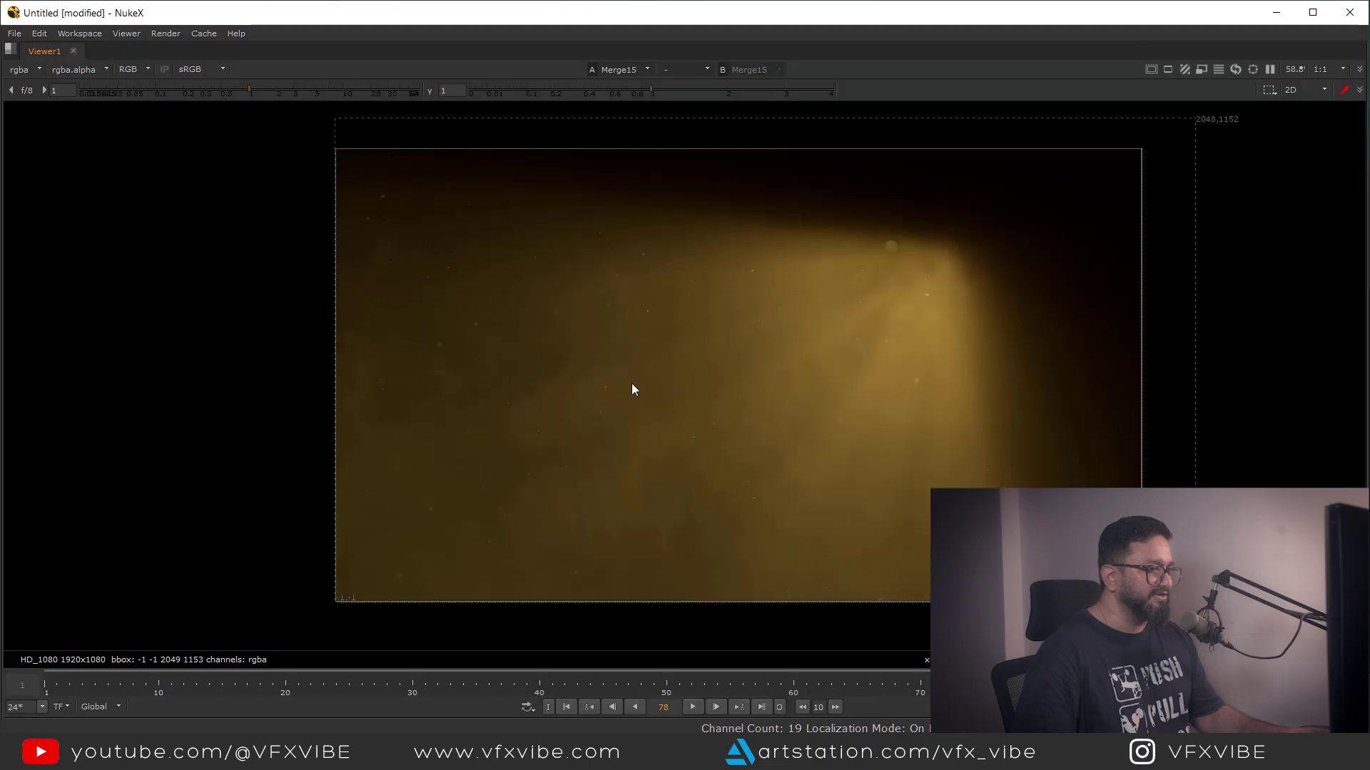
click(692, 708)
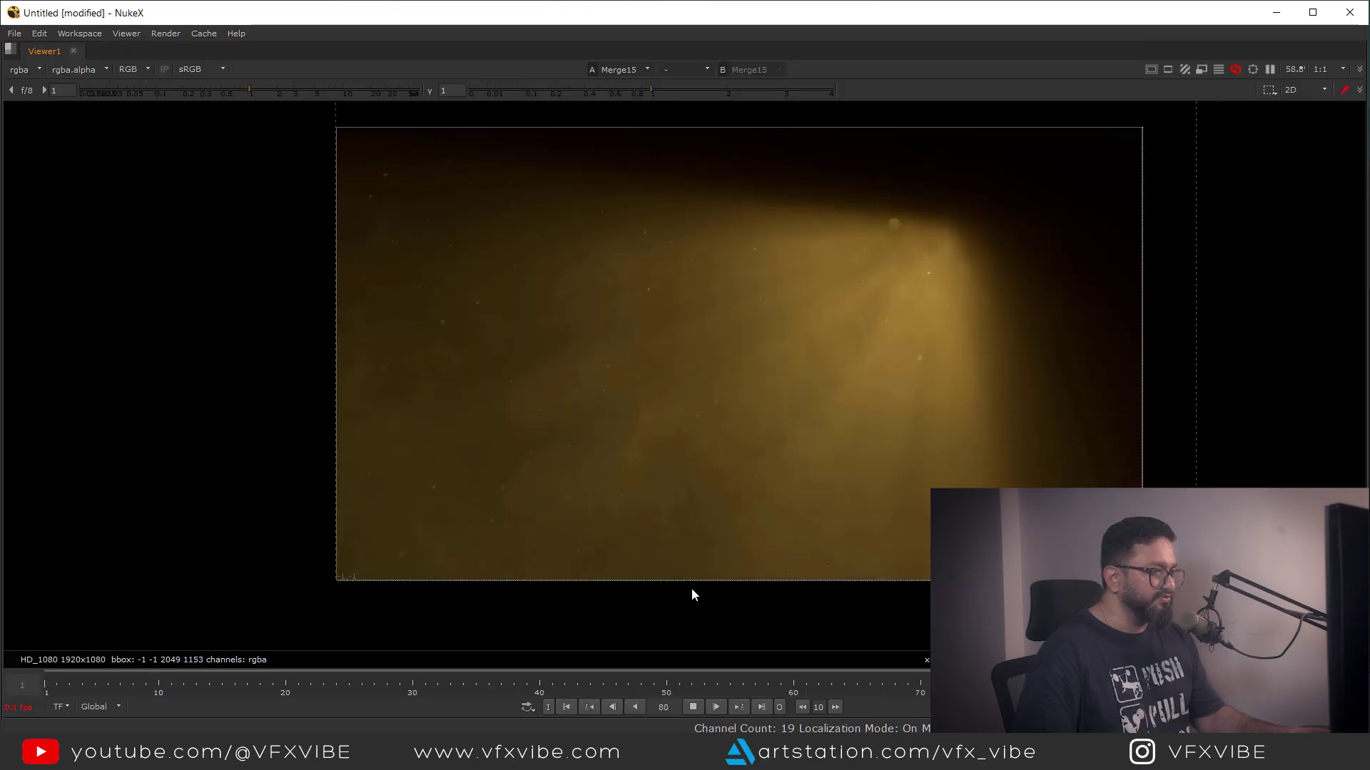
scroll(644, 444, up, 2)
scroll(686, 415, down, 2)
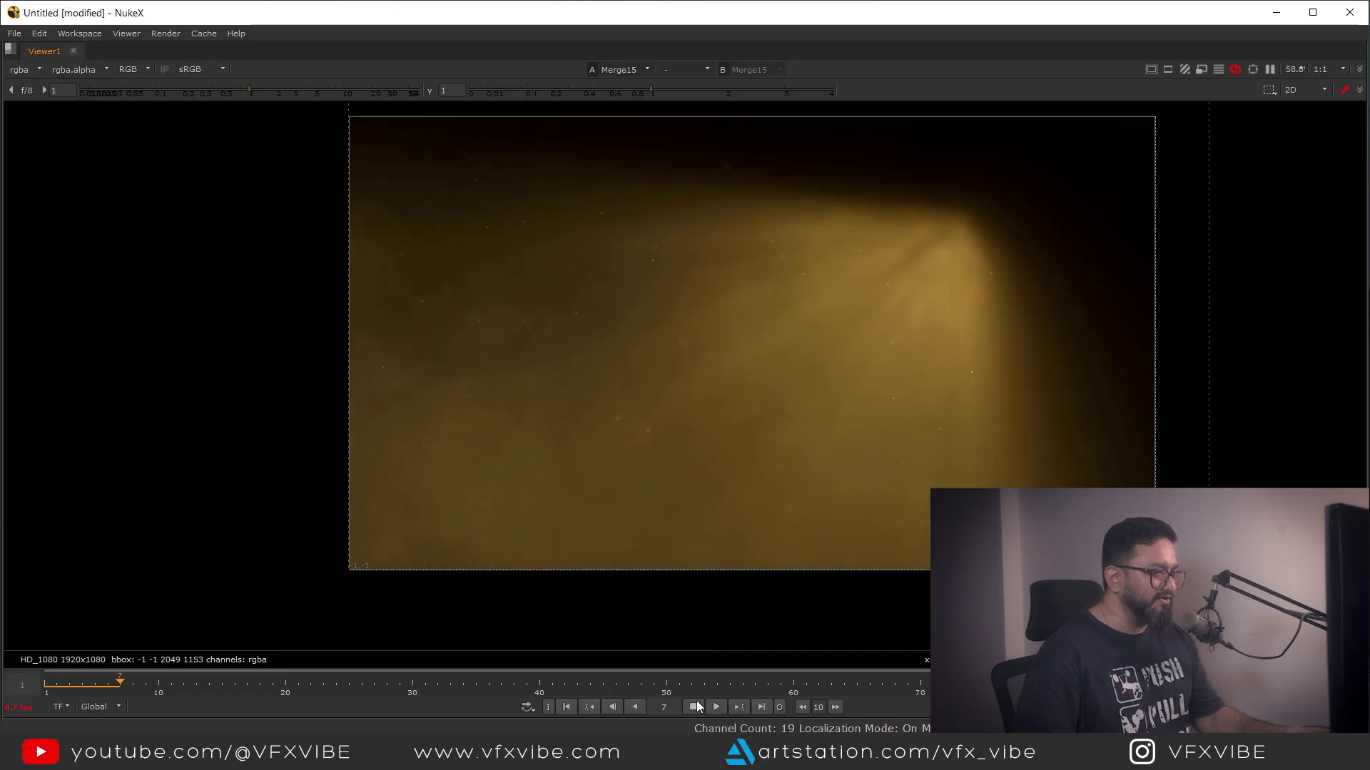
key(space)
click(488, 428)
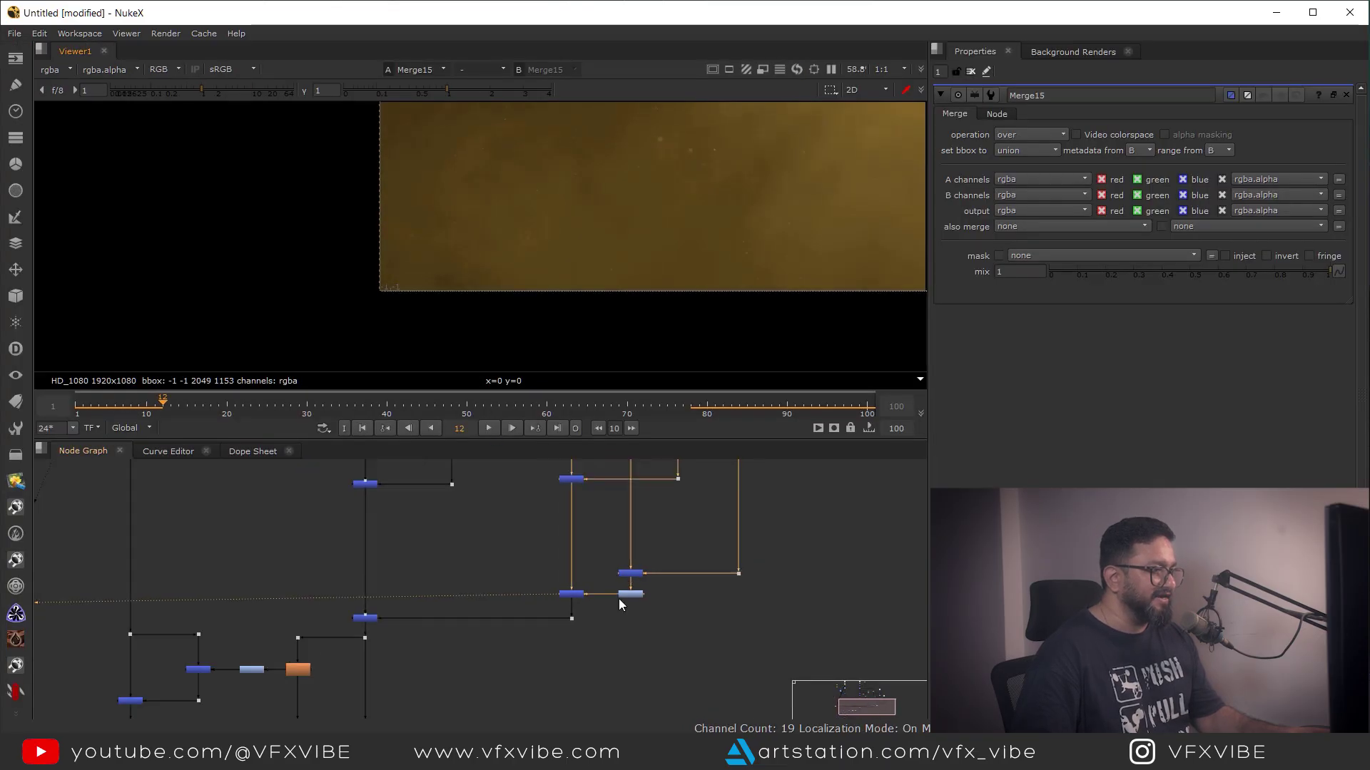
- View the final Merge2 composite in an enlarged viewer and examine the atmosphere's strength around the light
drag(391, 630, 498, 565)
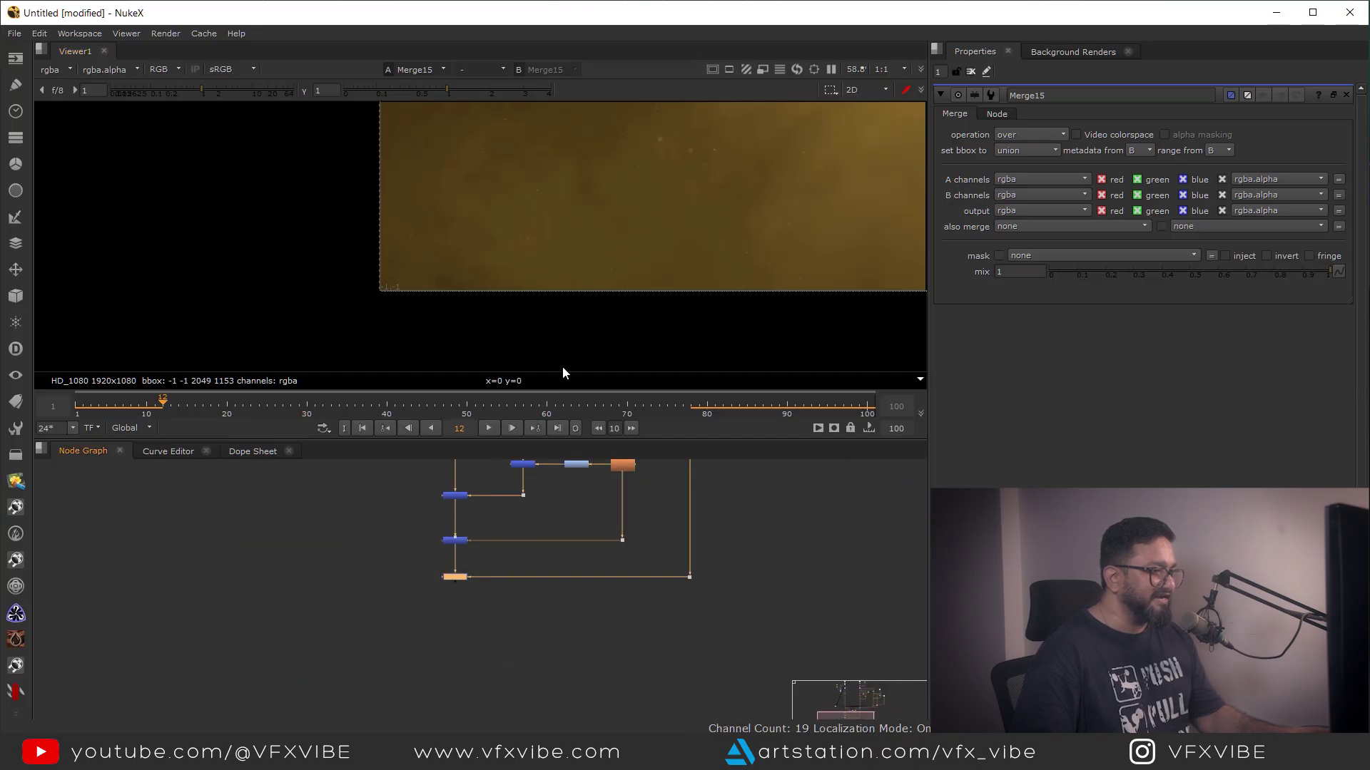
key(1)
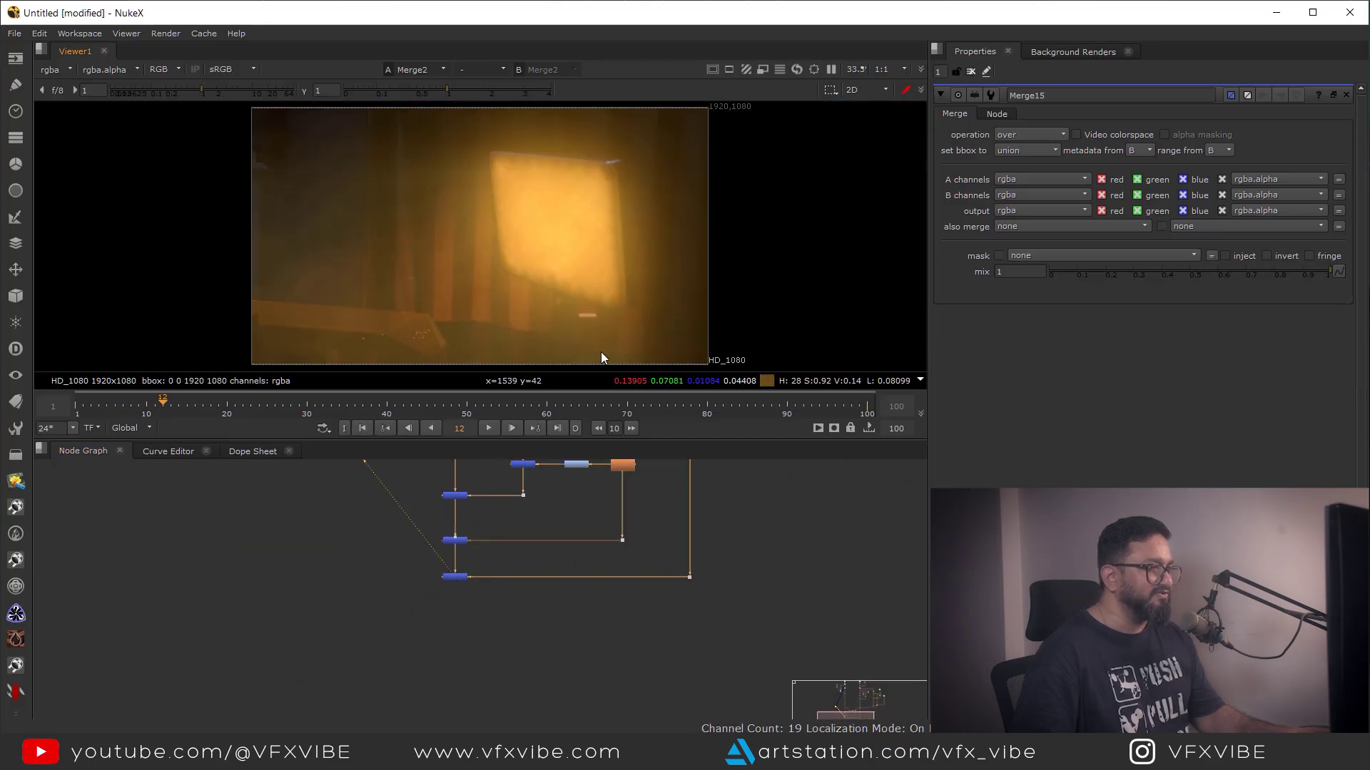
key(space)
scroll(545, 401, up, 2)
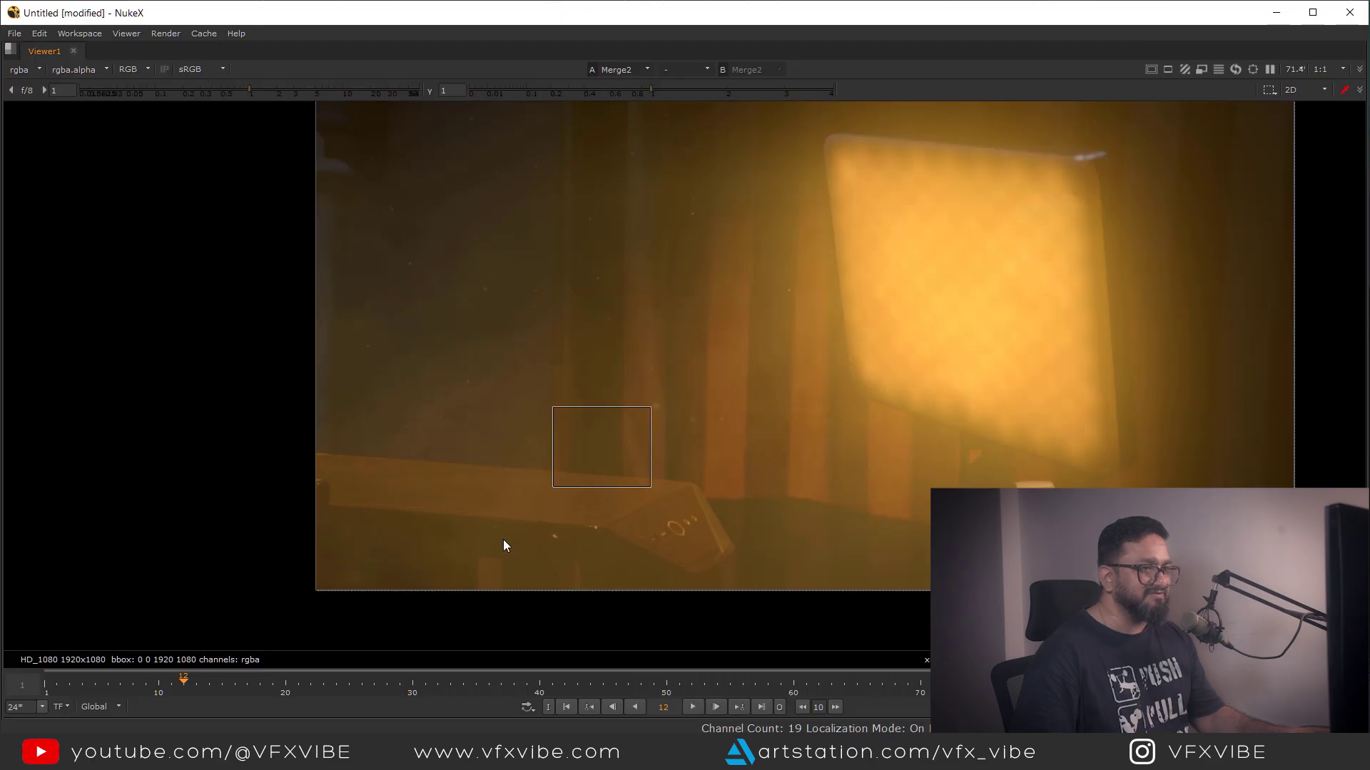
scroll(631, 463, down, 4)
middle_drag(663, 486, 590, 508)
scroll(507, 471, up, 2)
drag(540, 363, 443, 426)
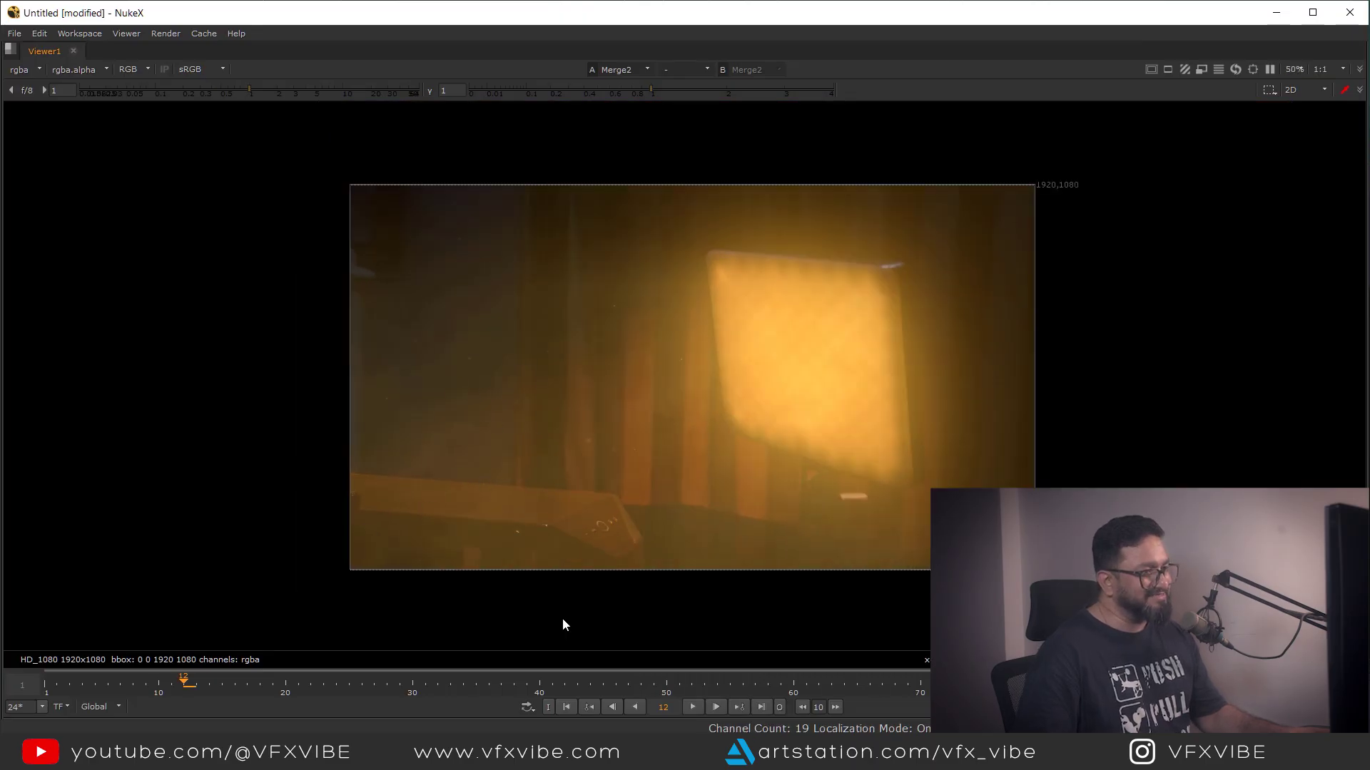
key(space)
- Reduce the atmosphere's strength by setting Merge15's mix to 0.685
scroll(576, 683, up, 5)
click(505, 644)
scroll(610, 303, up, 2)
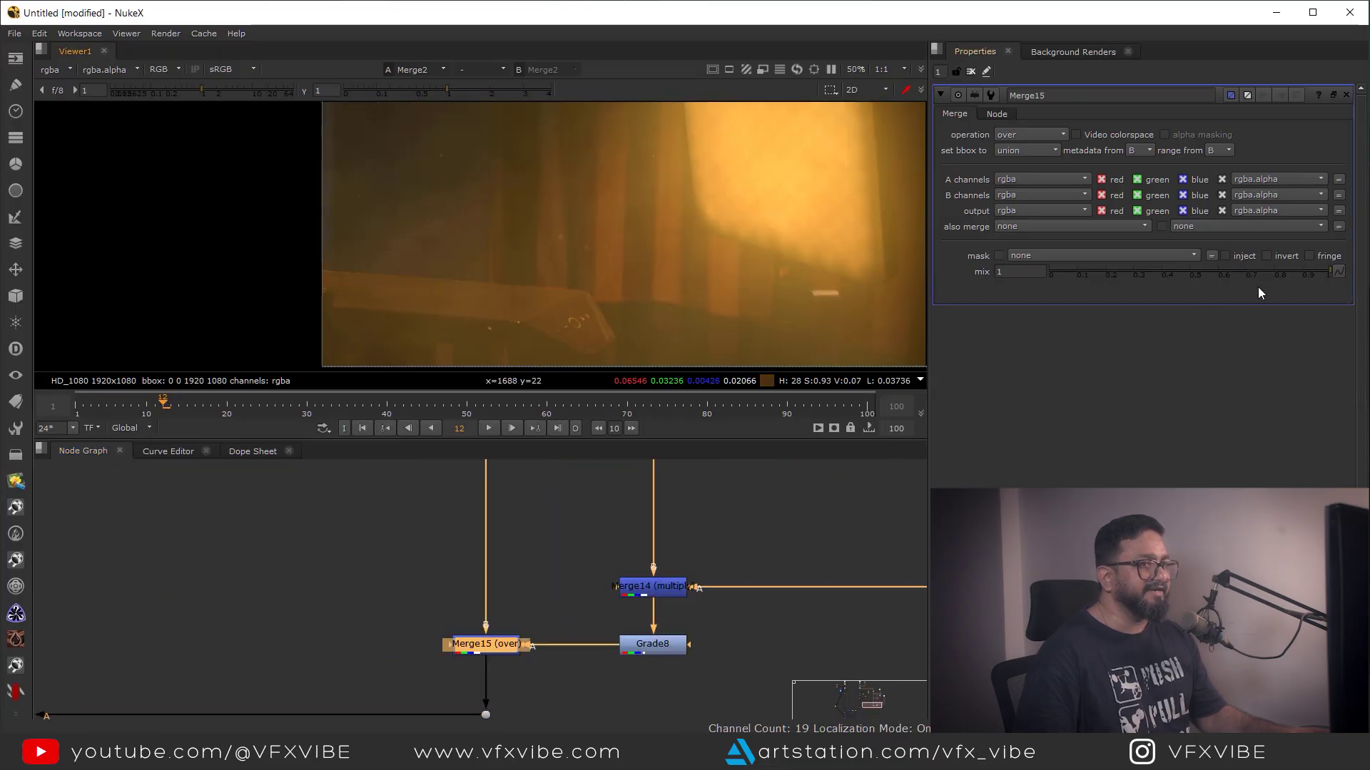
drag(1287, 272, 1249, 276)
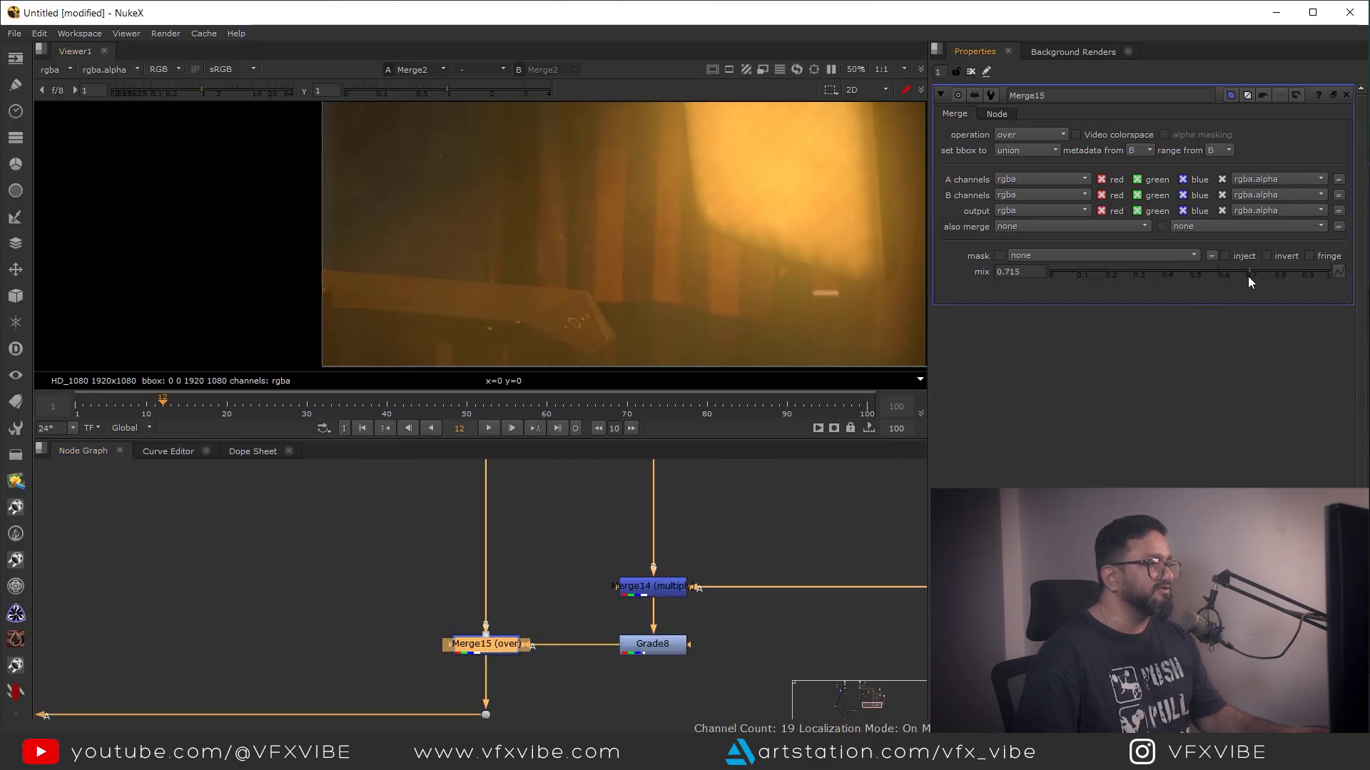
click(1237, 273)
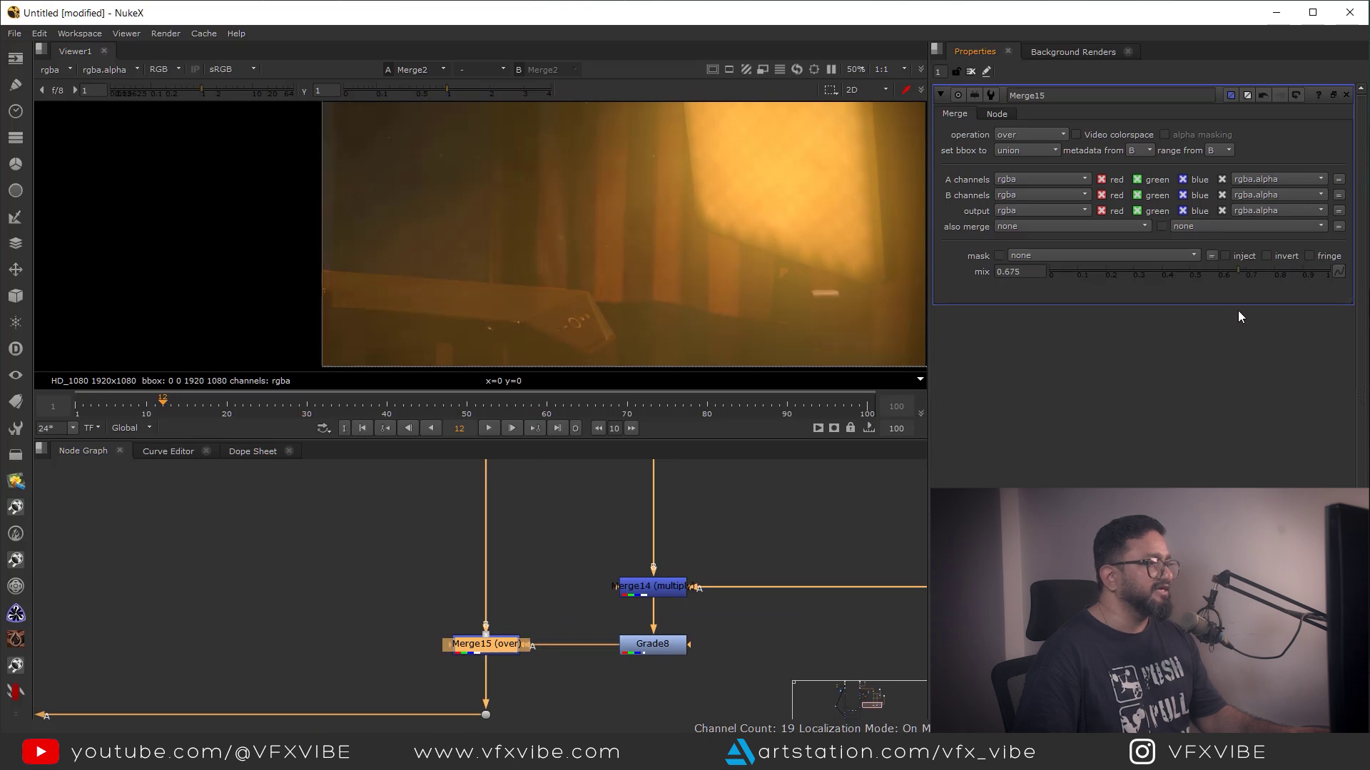
drag(1243, 301, 1241, 300)
- Review the outputs of Merge14, Grade8 and Merge15 one after another in the viewer
scroll(696, 642, down, 3)
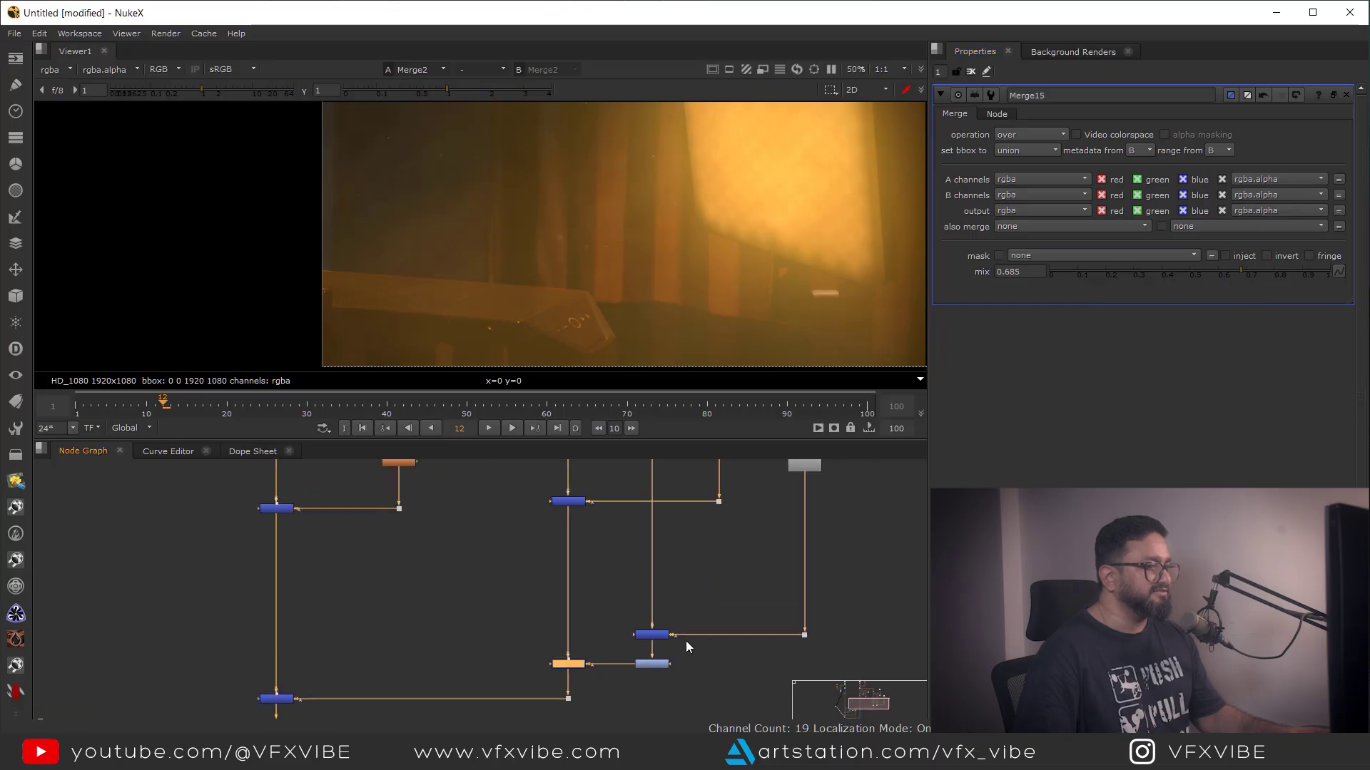
click(661, 635)
key(1)
click(649, 666)
key(1)
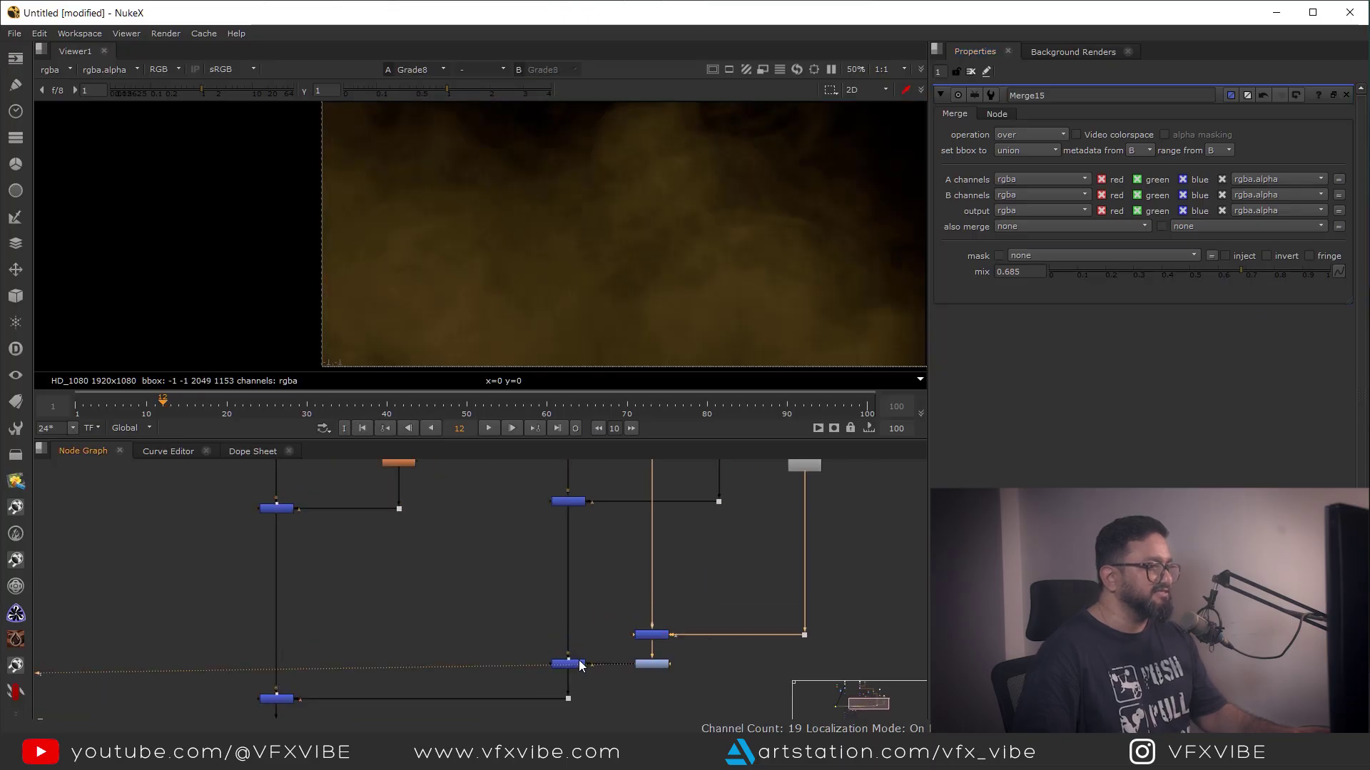
click(580, 663)
key(1)
- Examine the final Merge2 composite with the reduced atmosphere in an enlarged viewer and return to the full workspace
scroll(580, 667, down, 4)
middle_drag(566, 639, 770, 520)
drag(545, 642, 448, 676)
key(1)
key(space)
scroll(789, 371, down, 2)
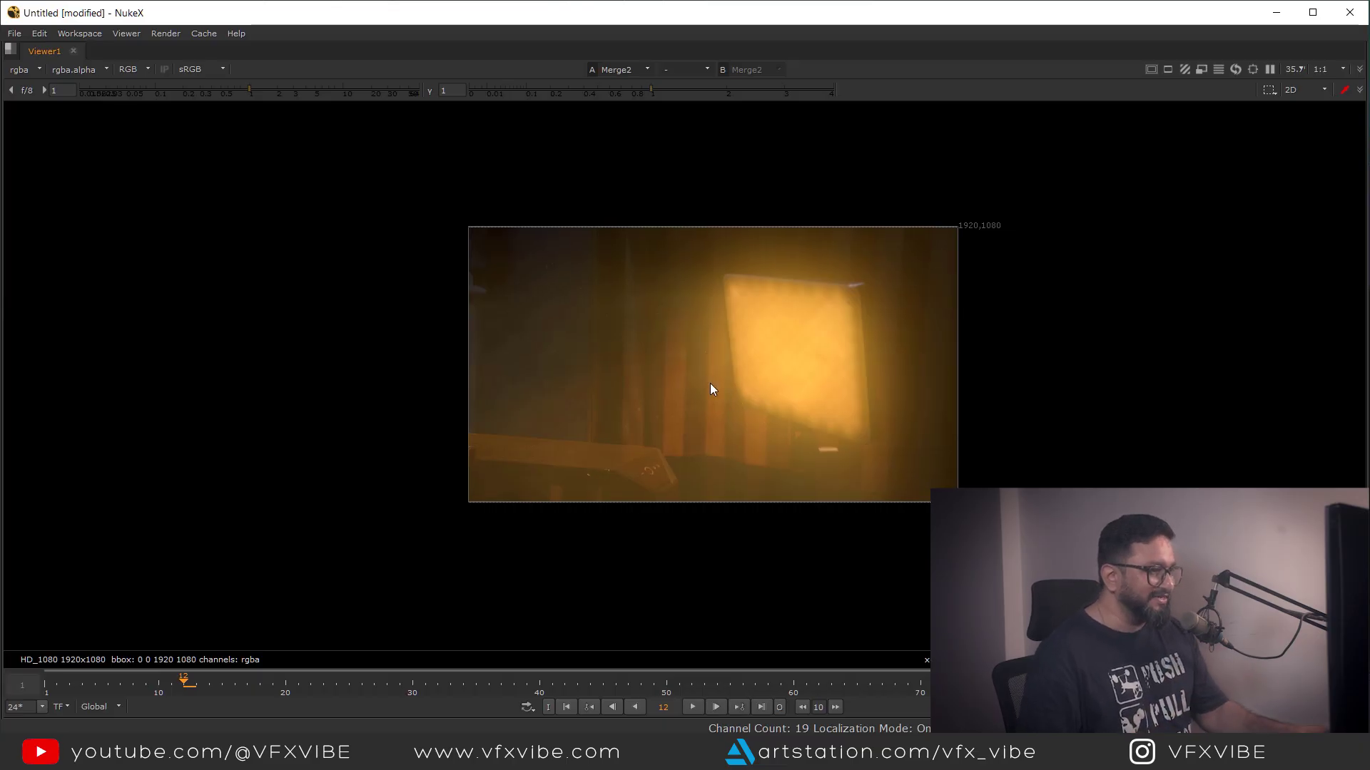
key(space)
scroll(517, 620, up, 4)
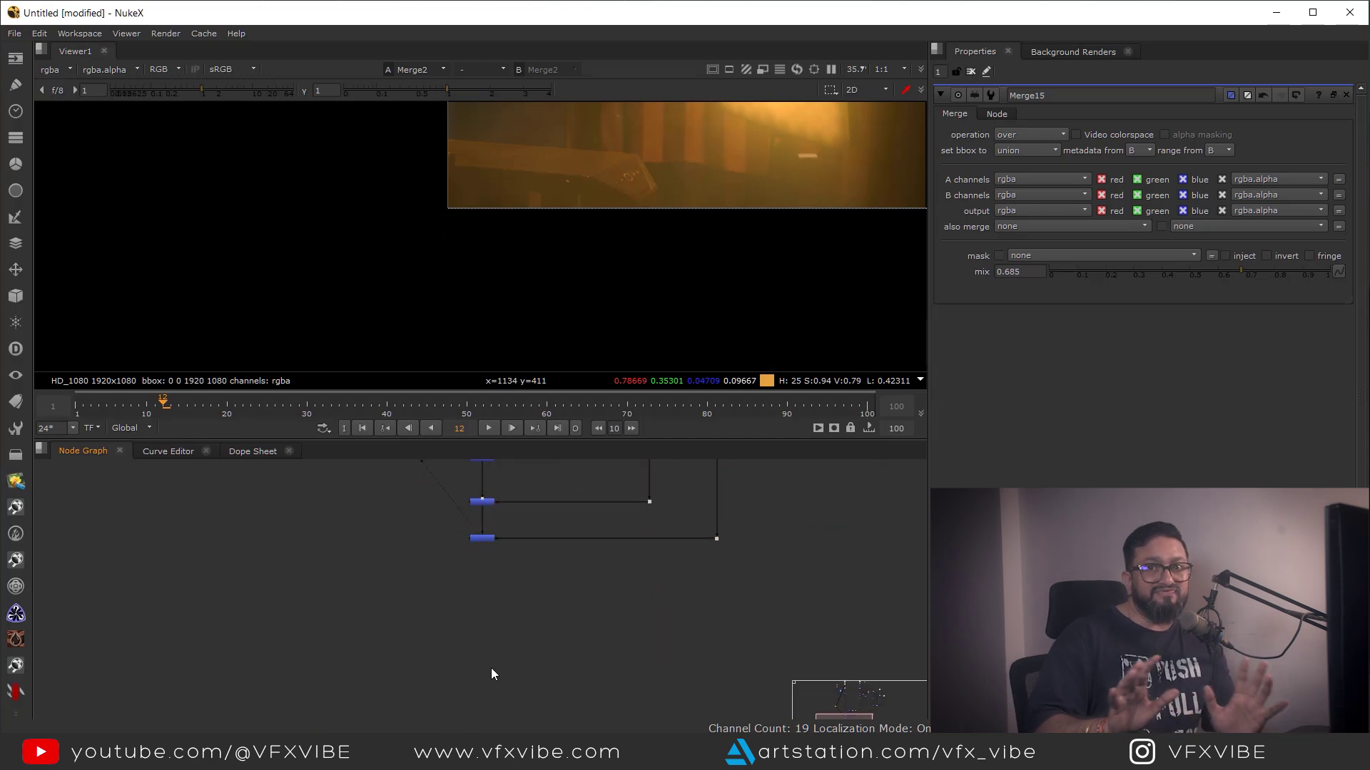
- Add a CameraShake node and connect it below the final Merge2
key(Tab)
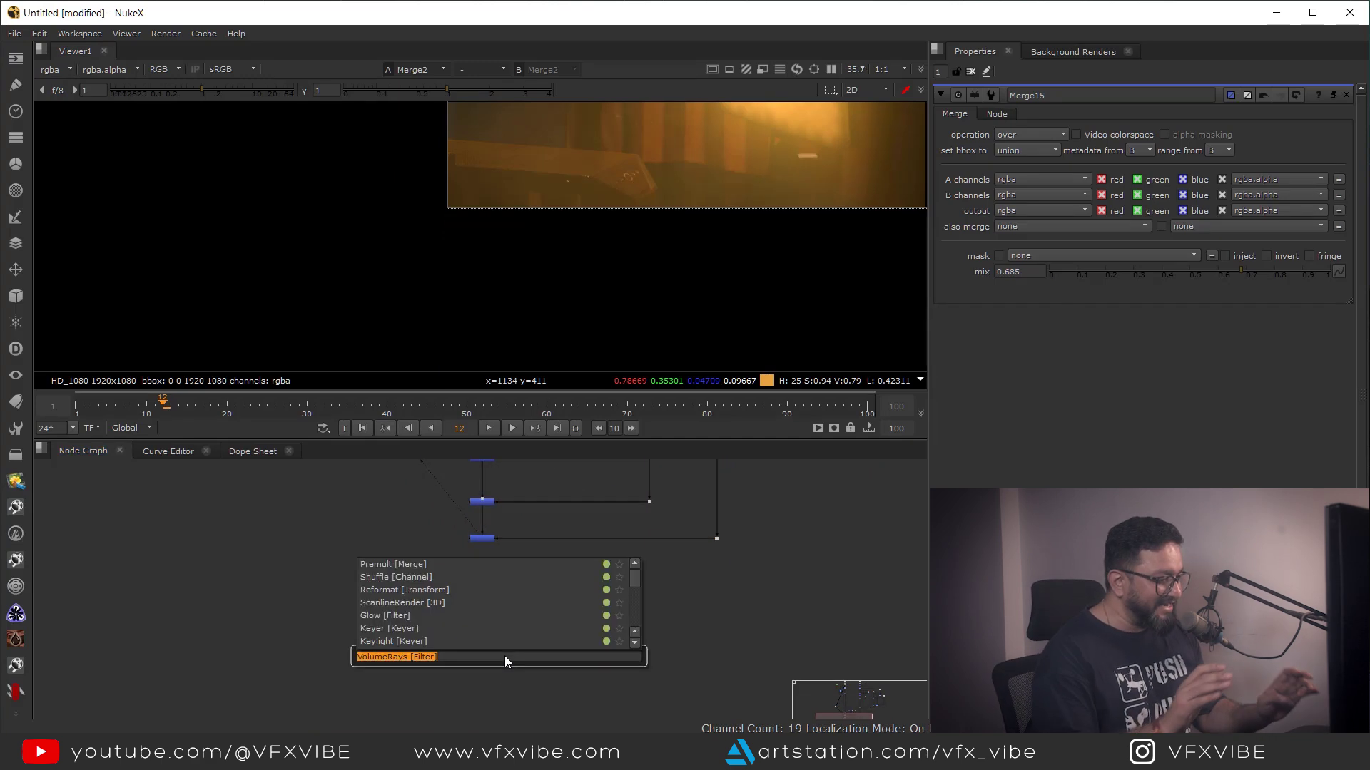
text(camera)
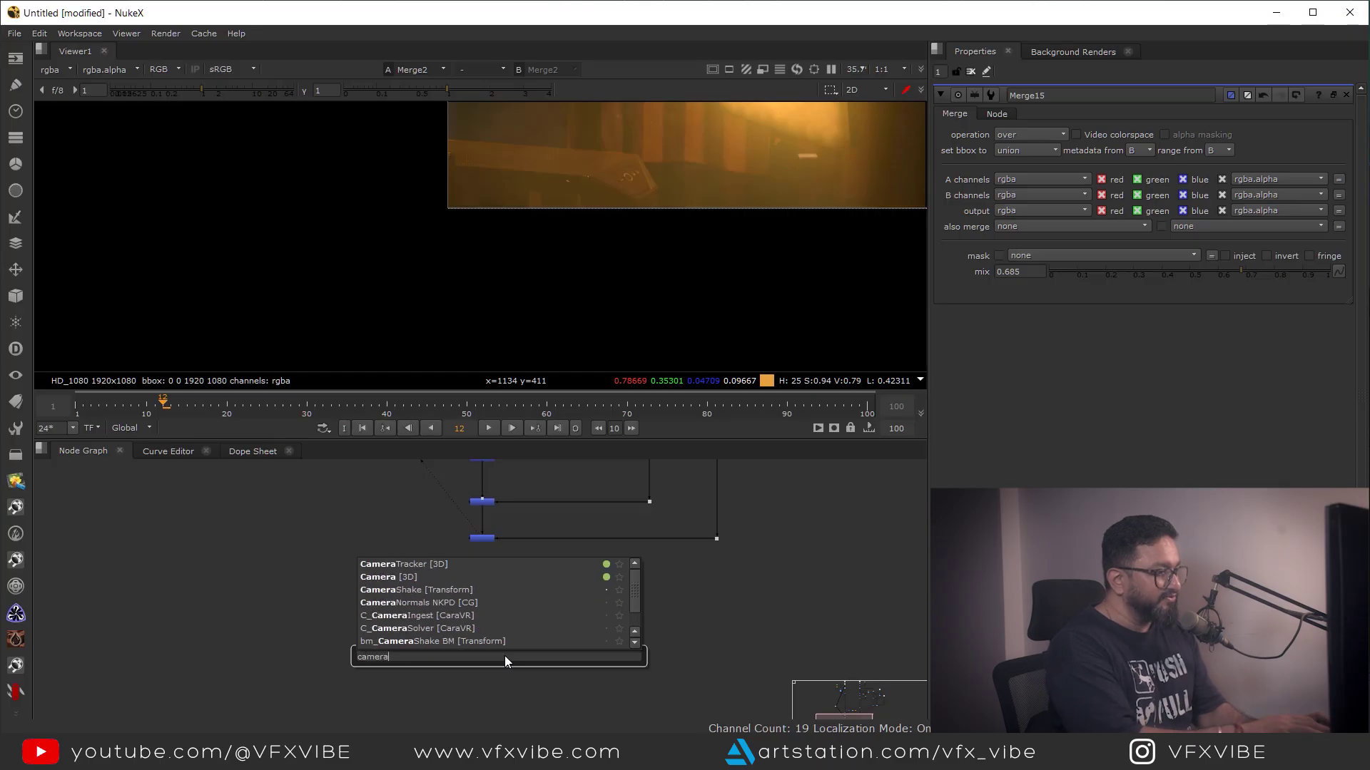
click(414, 589)
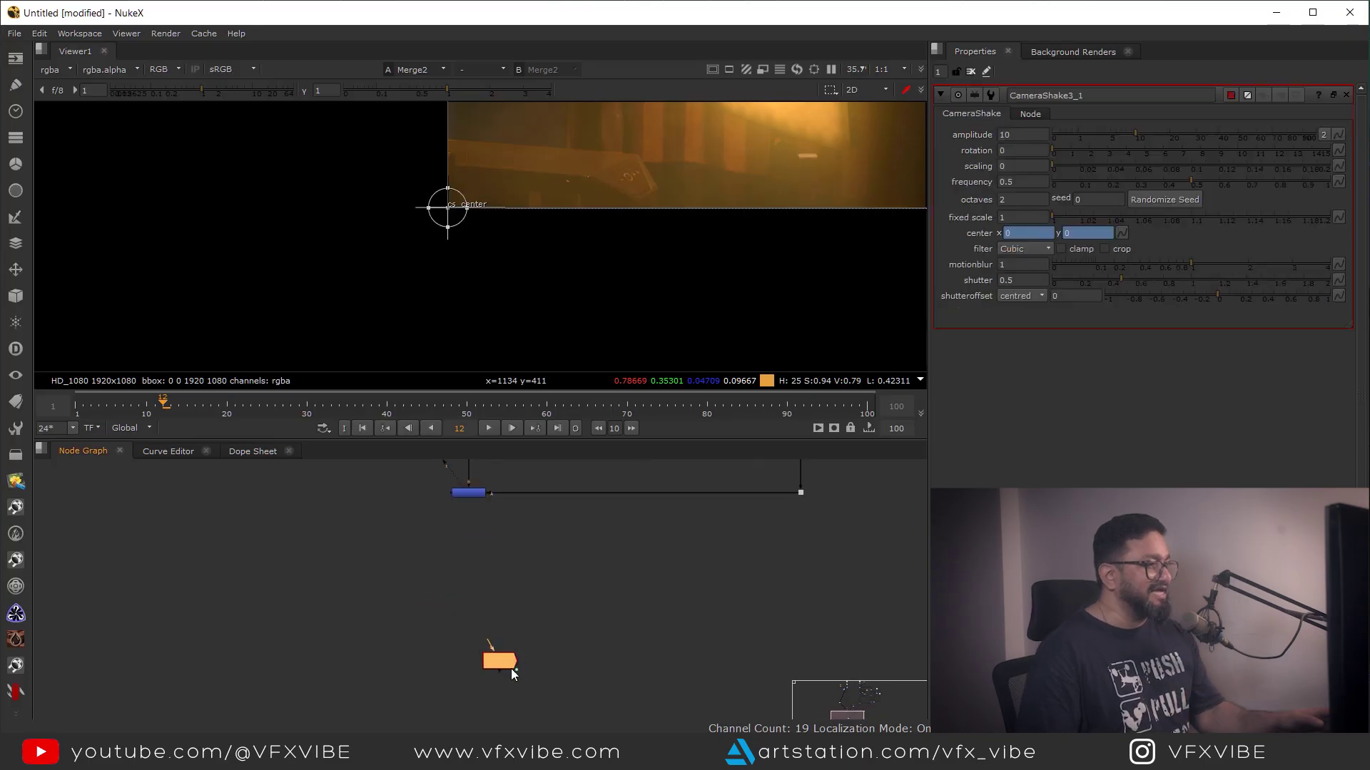
scroll(482, 555, up, 4)
middle_drag(492, 563, 524, 684)
drag(472, 647, 481, 562)
- Play back the CameraShake output in an enlarged viewer to examine the movement, and return to the full workspace
key(1)
key(space)
scroll(609, 447, up, 2)
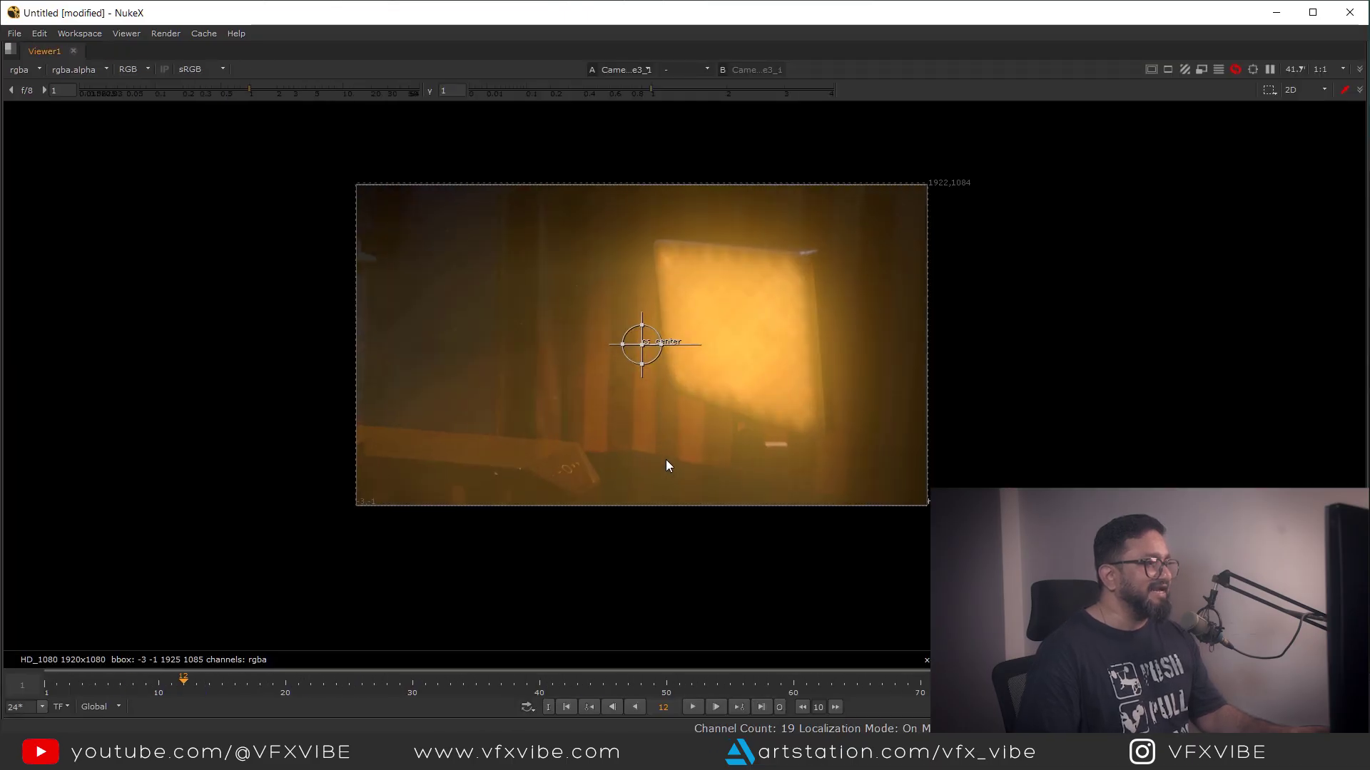
click(699, 707)
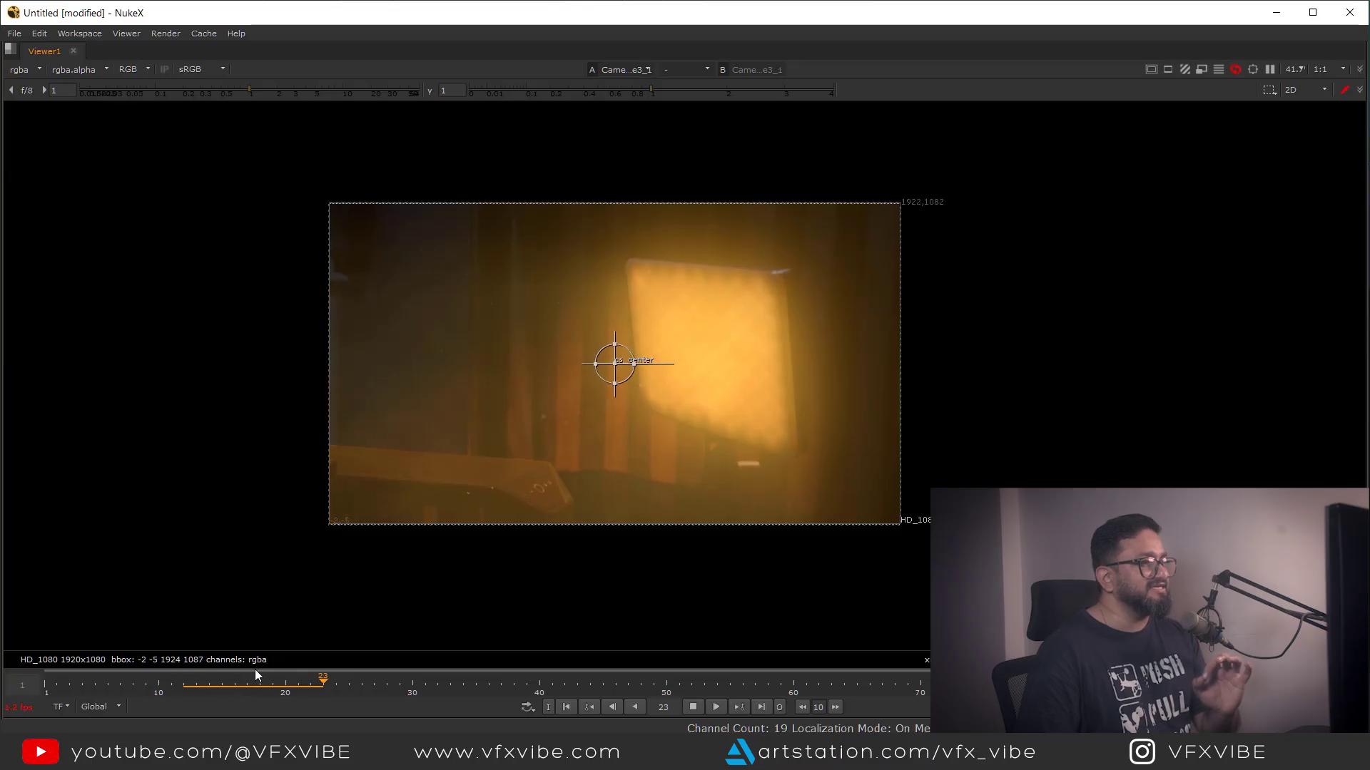
click(695, 707)
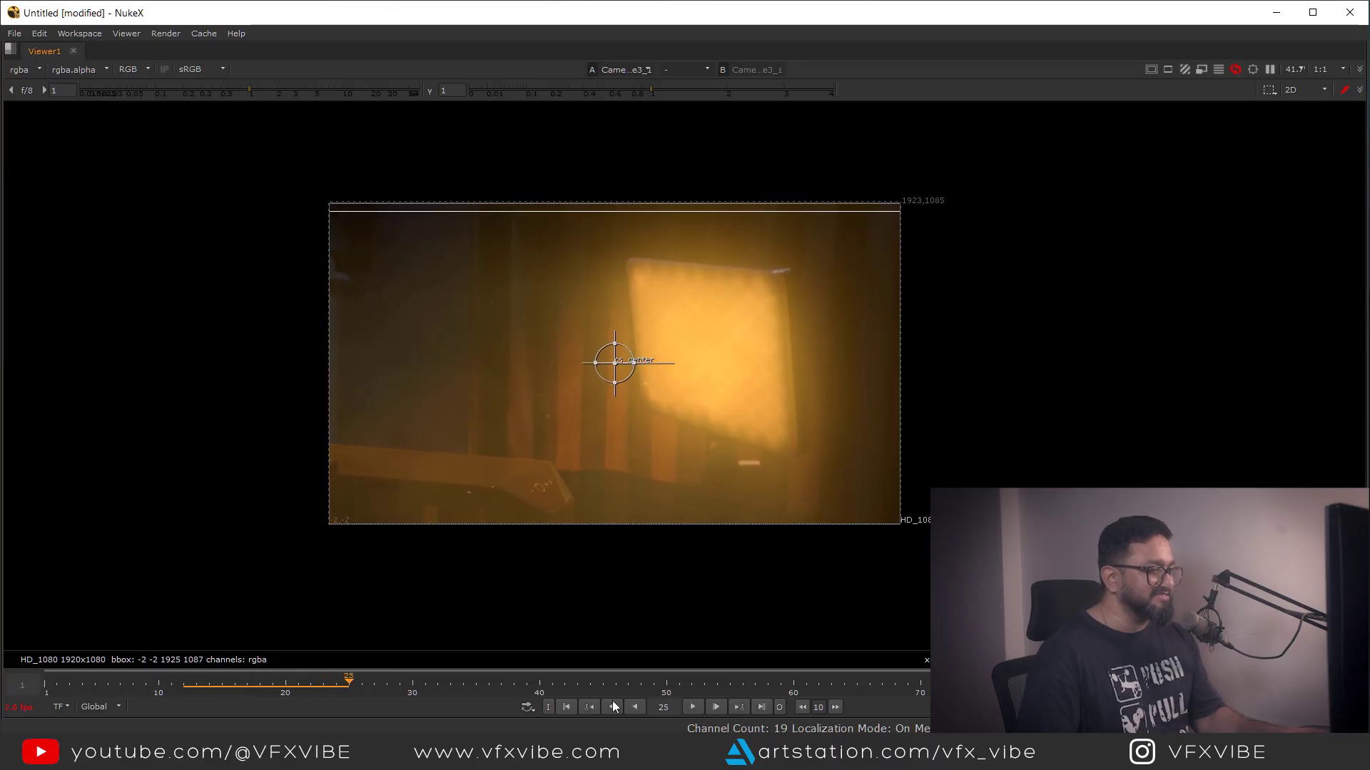
key(space)
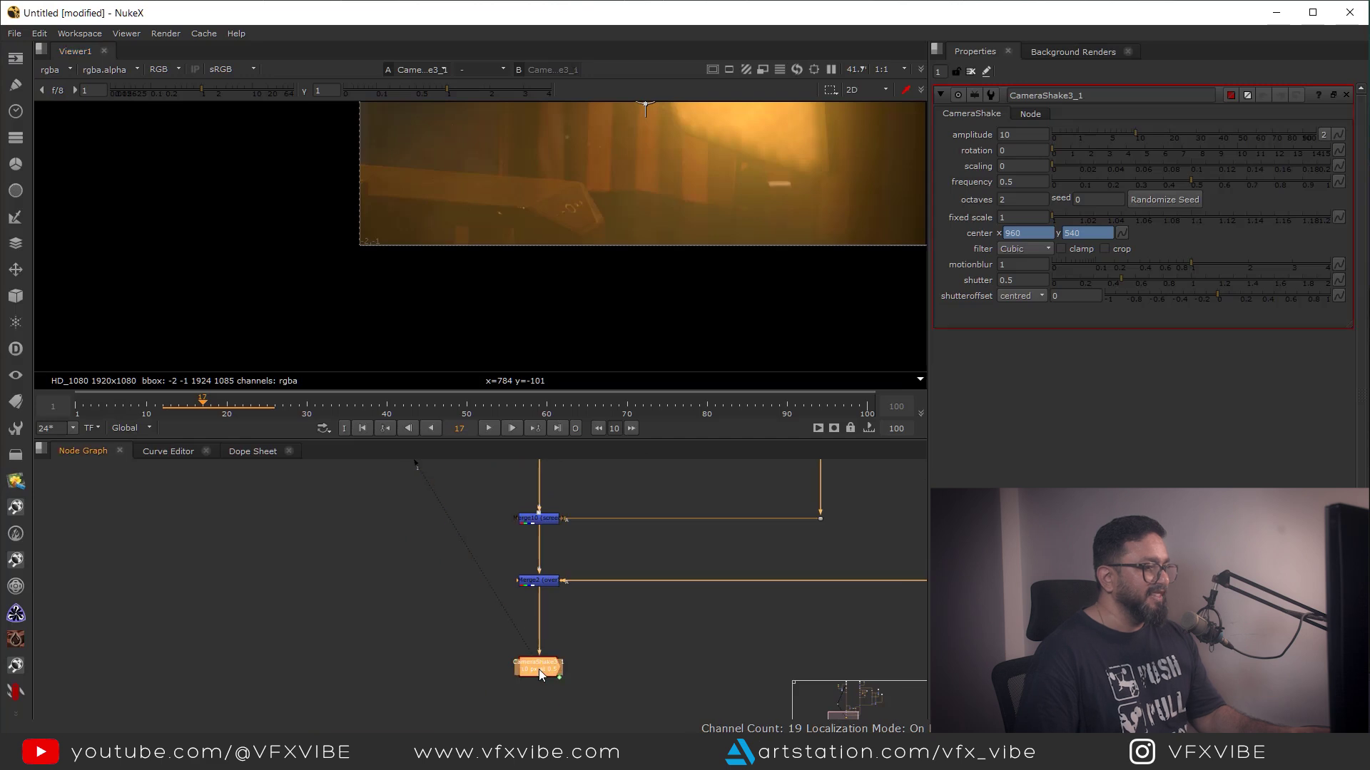
- Set the CameraShake's amplitude to 15
middle_drag(752, 224, 687, 282)
scroll(592, 617, down, 3)
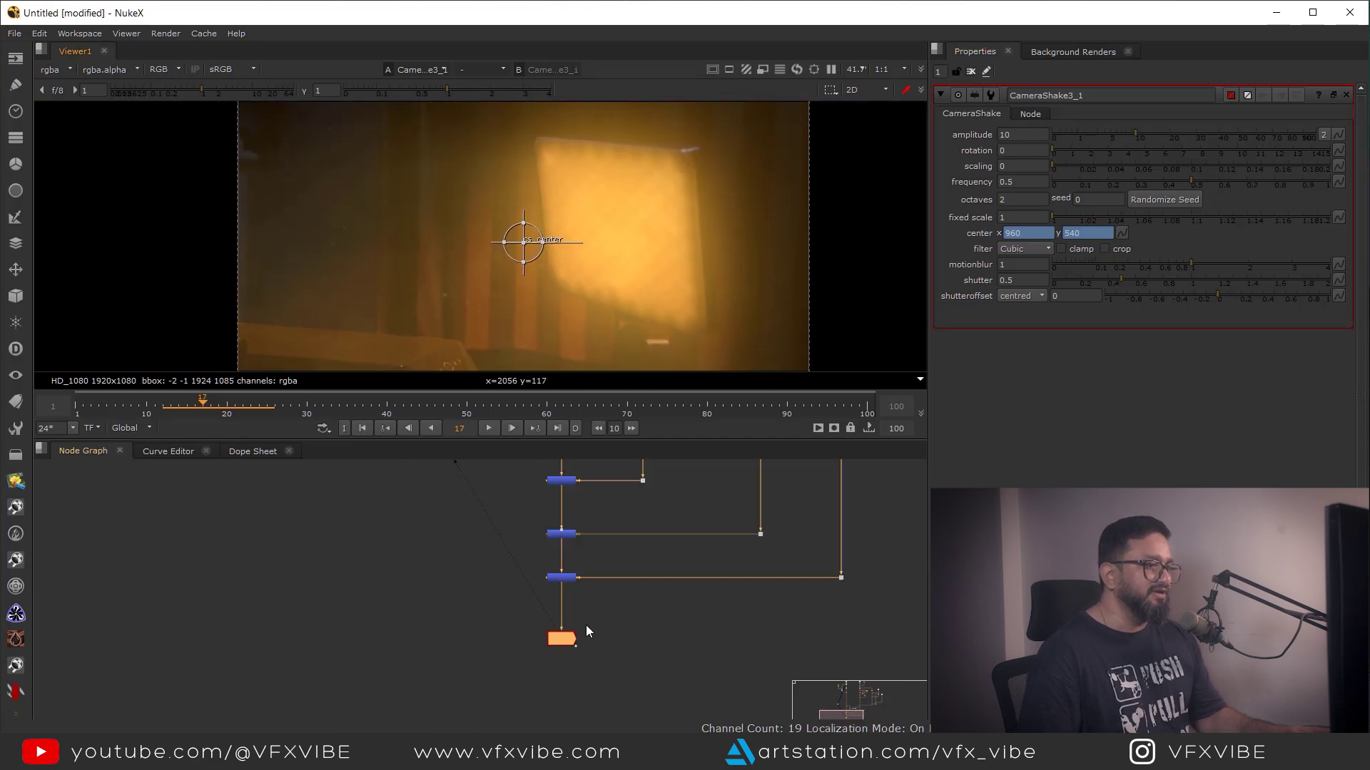
text(15)
key(Return)
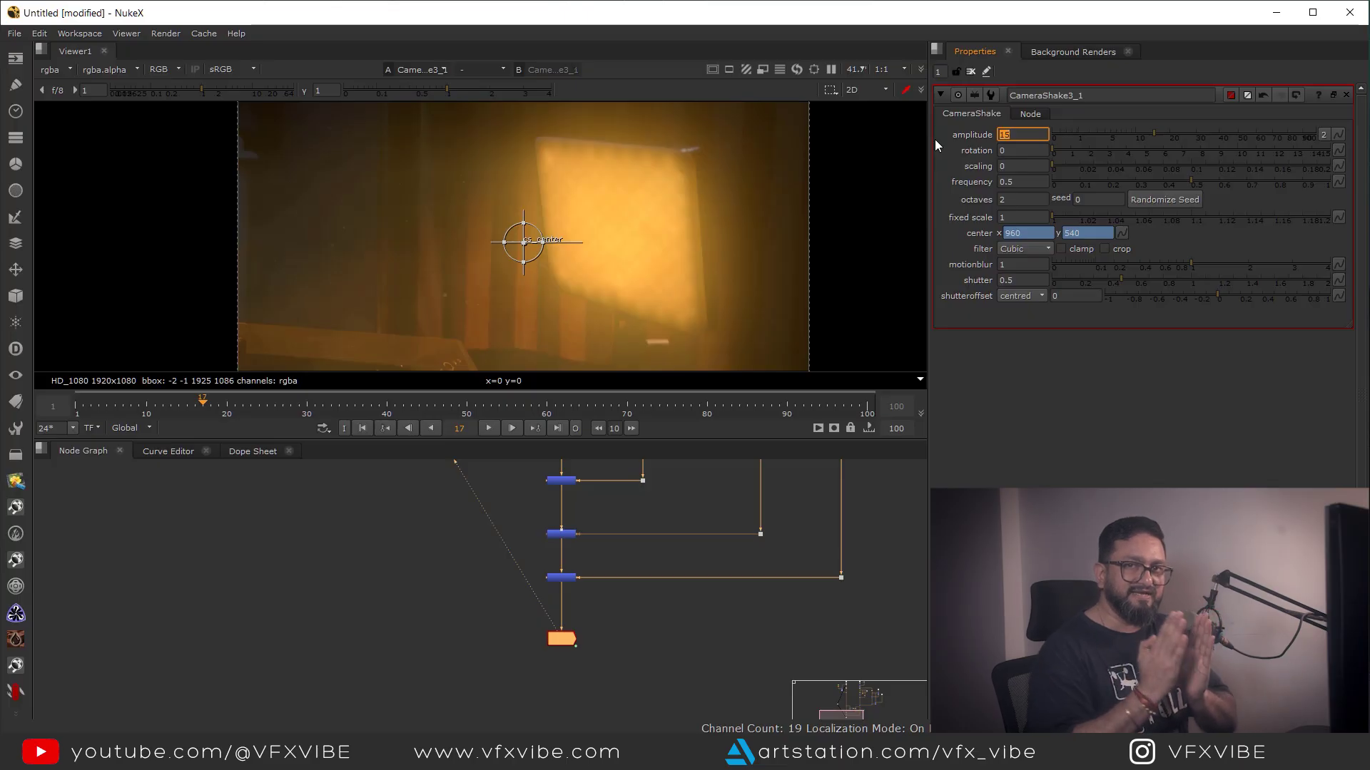
key(Tab)
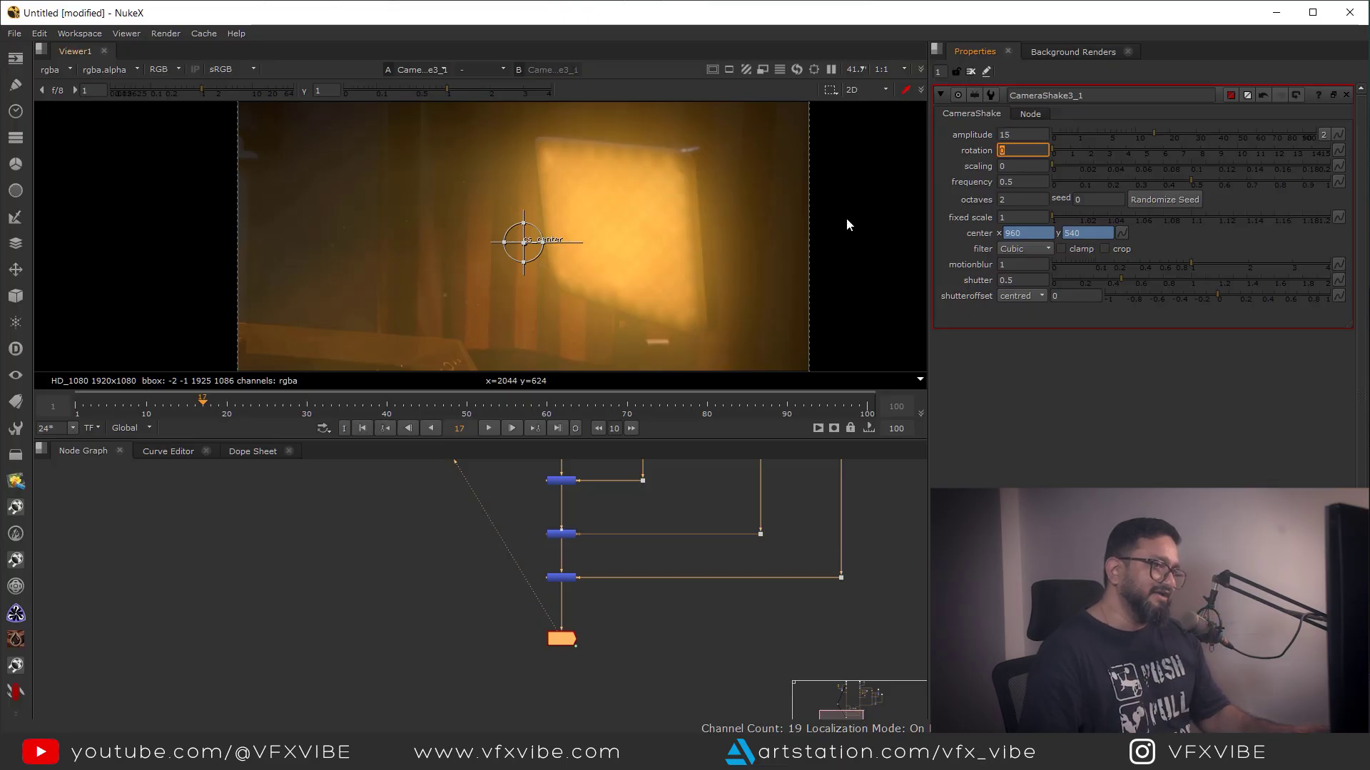
- Create a separate Constant node beside the CameraShake and set its color to 0.5
scroll(639, 624, down, 3)
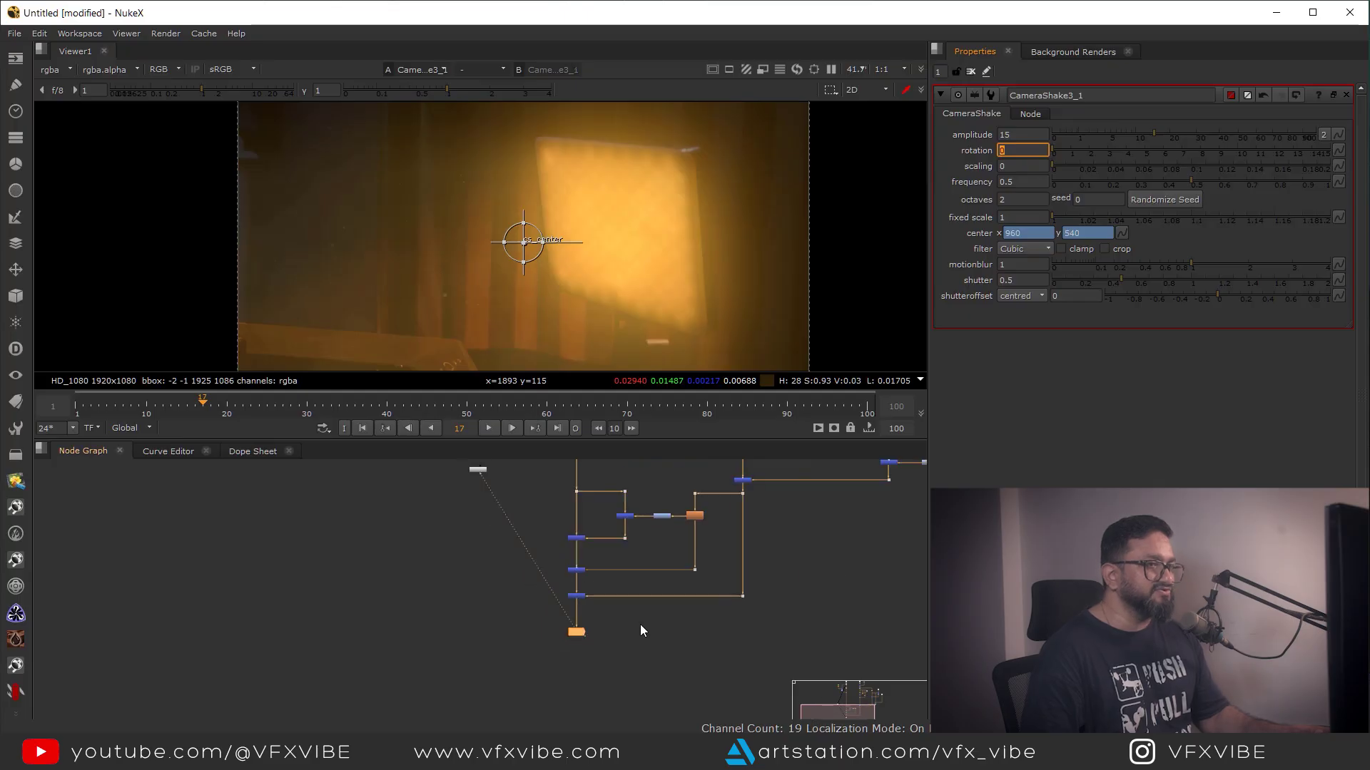
scroll(625, 636, up, 5)
click(533, 579)
click(15, 60)
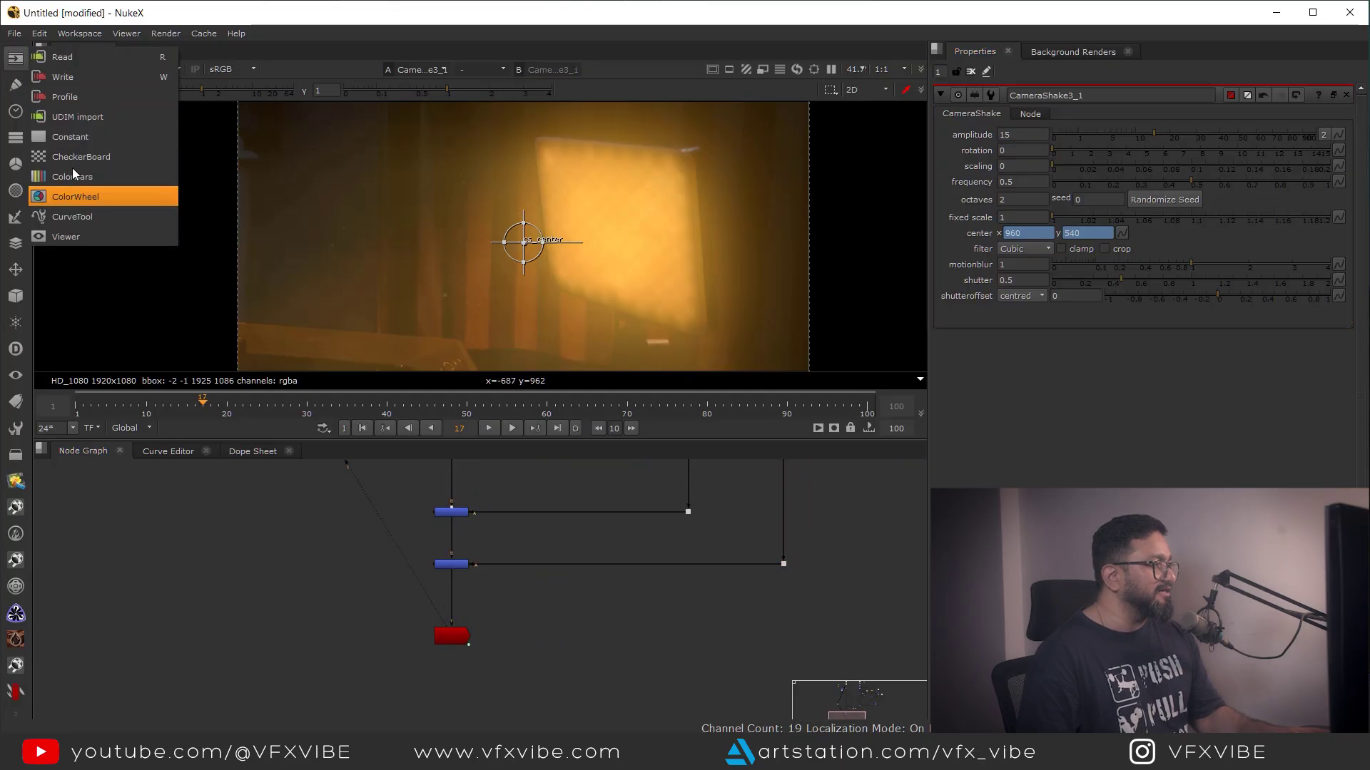
click(64, 139)
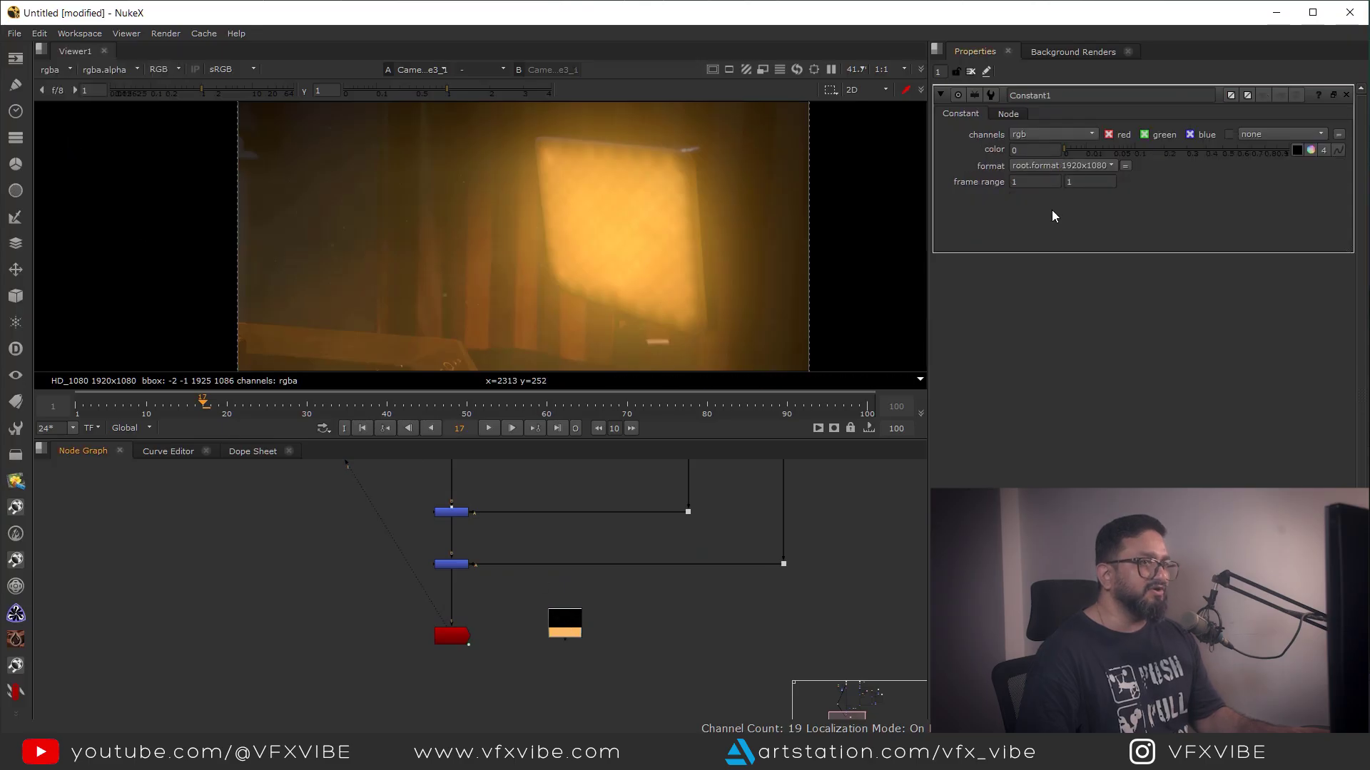
drag(1024, 150, 995, 150)
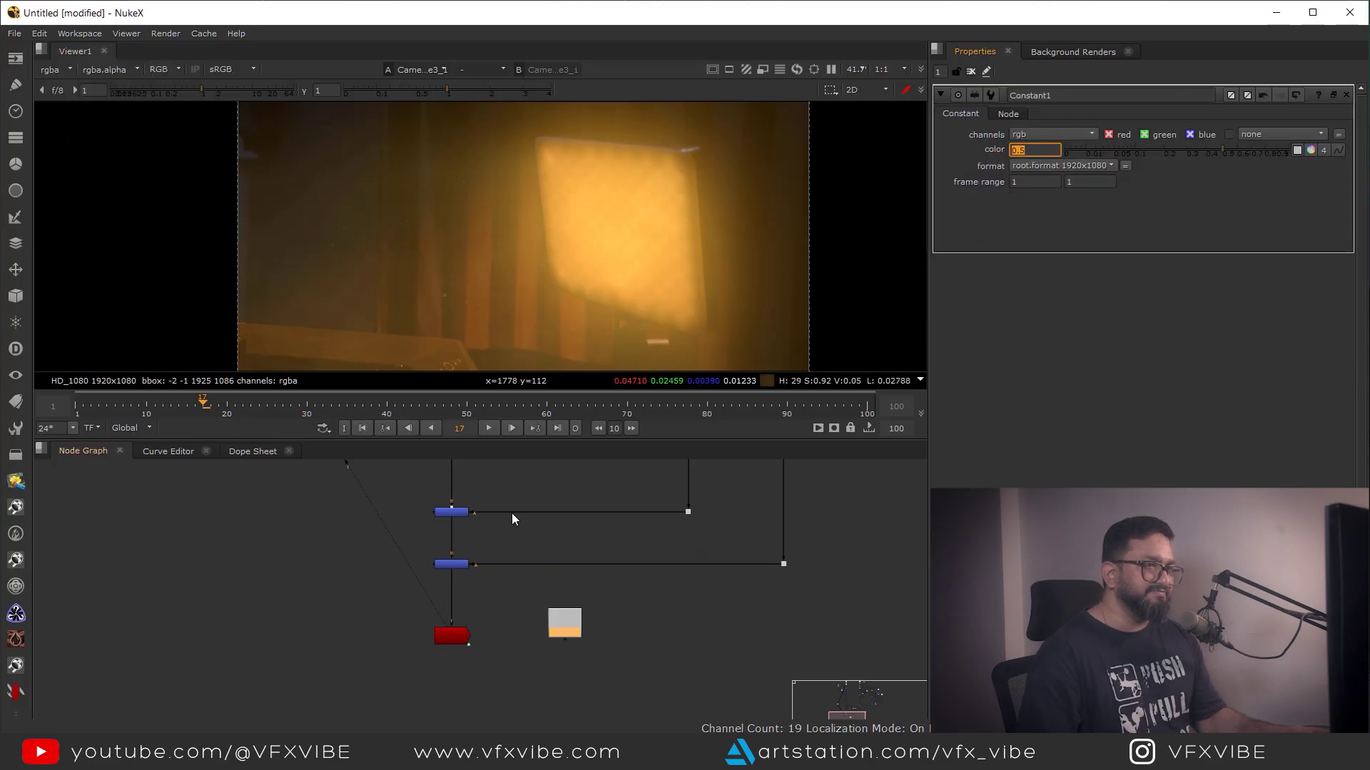
- Rewire the CameraShake to the Constant and play back the shake on it
key(1)
drag(443, 636, 563, 674)
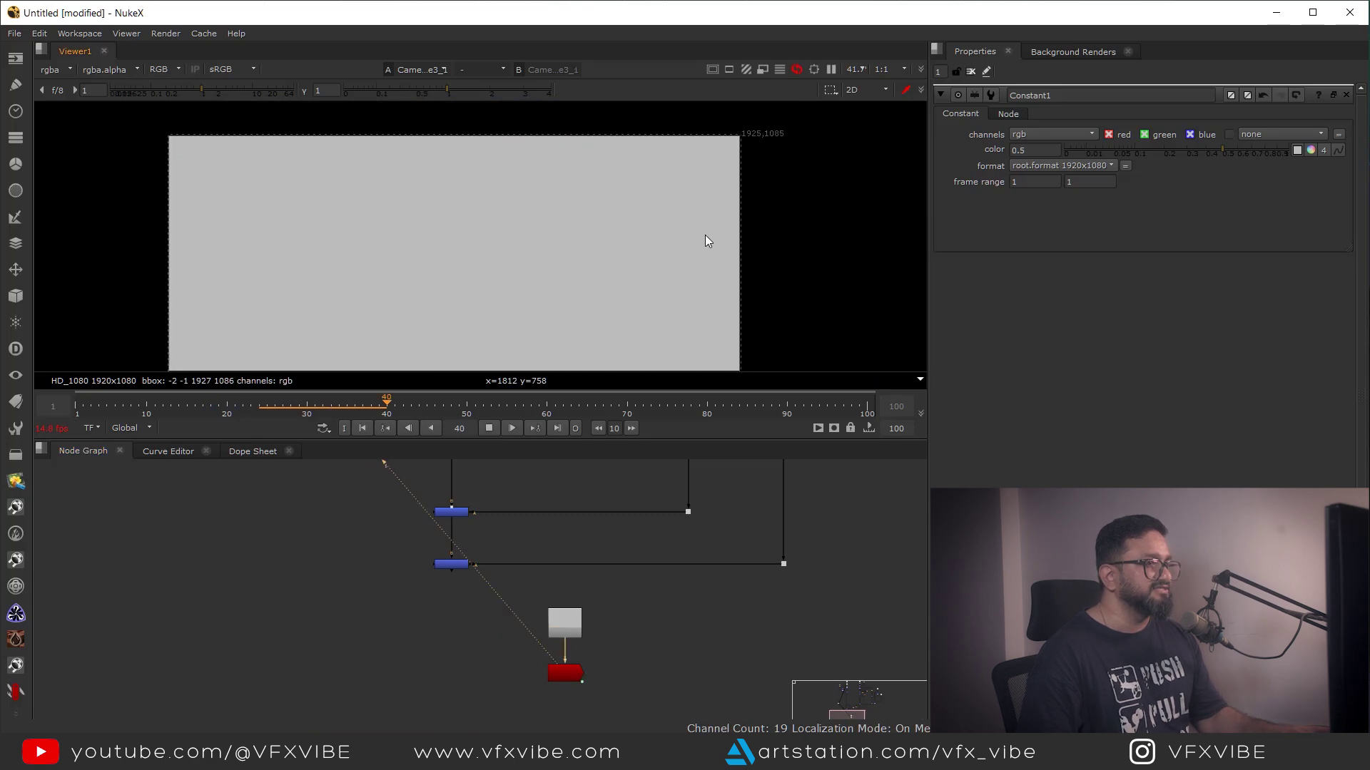
scroll(471, 193, down, 2)
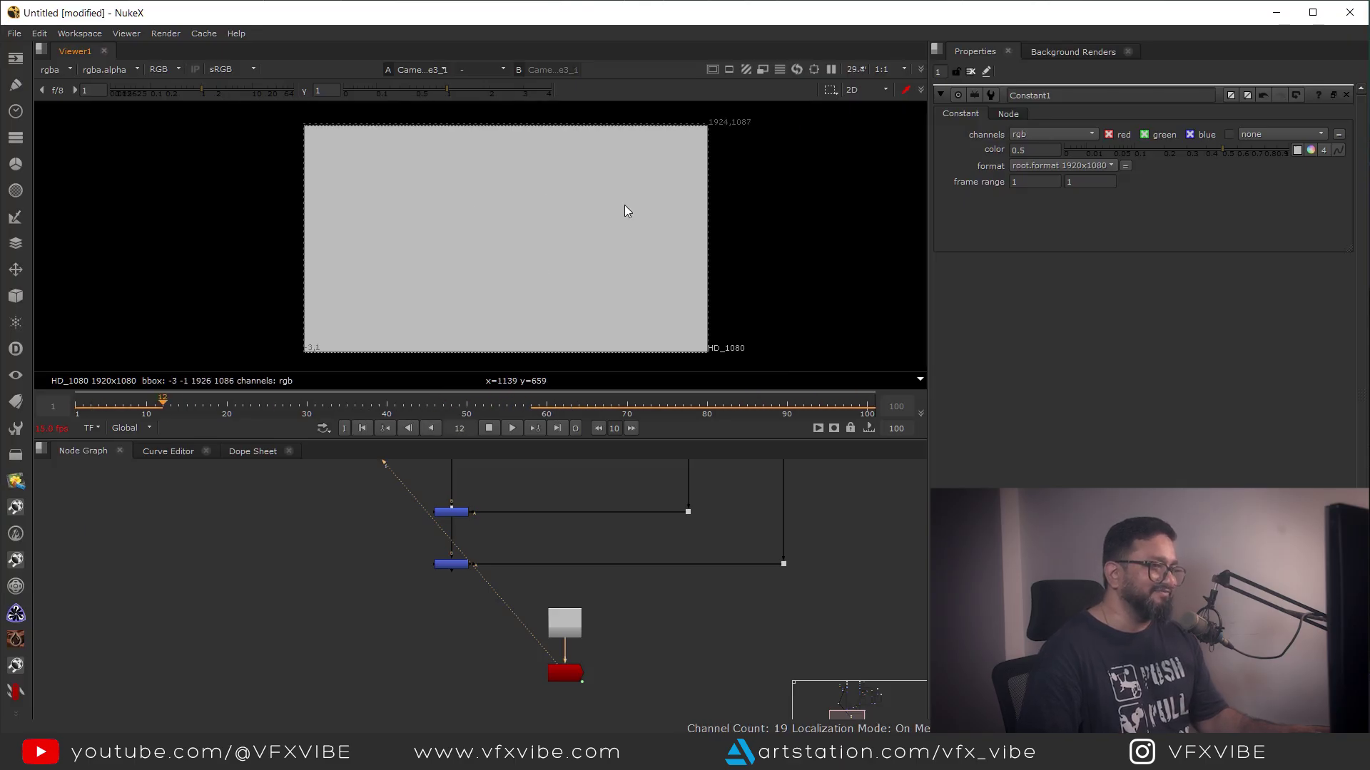
click(484, 426)
- Add a CheckerBoard node, feed it into the CameraShake in place of the Constant, and play back the shake
click(15, 59)
click(77, 157)
drag(589, 636, 560, 673)
middle_drag(577, 685, 573, 670)
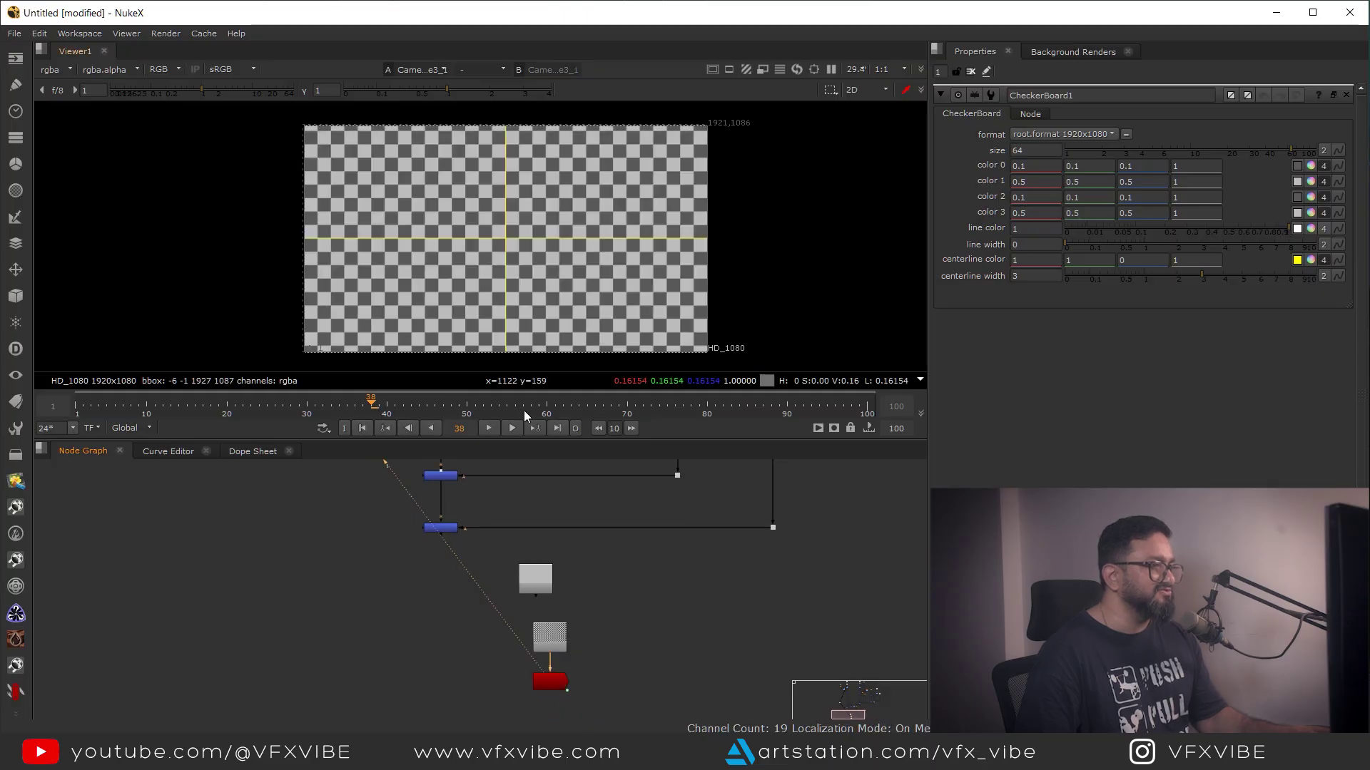
click(488, 428)
scroll(605, 227, up, 3)
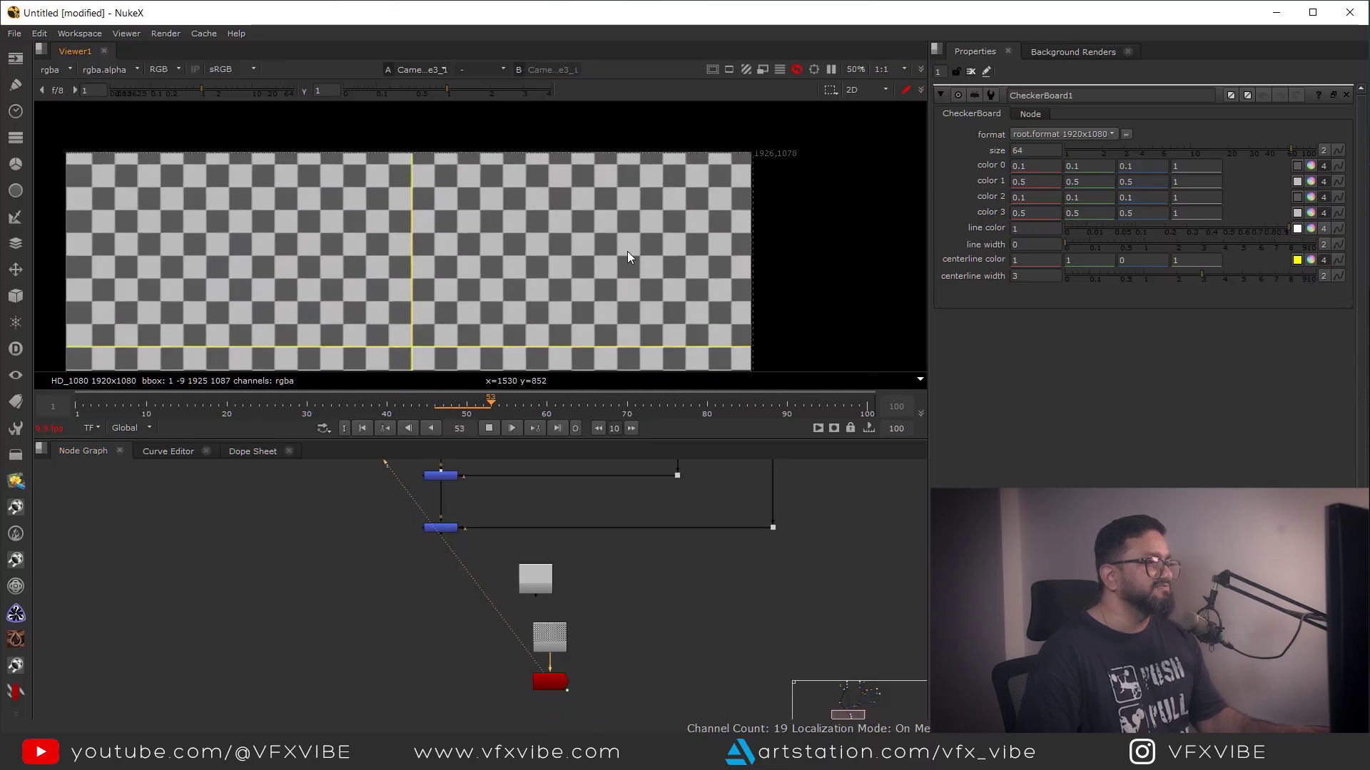
- Set the CameraShake's rotation to 0.5
double_click(558, 683)
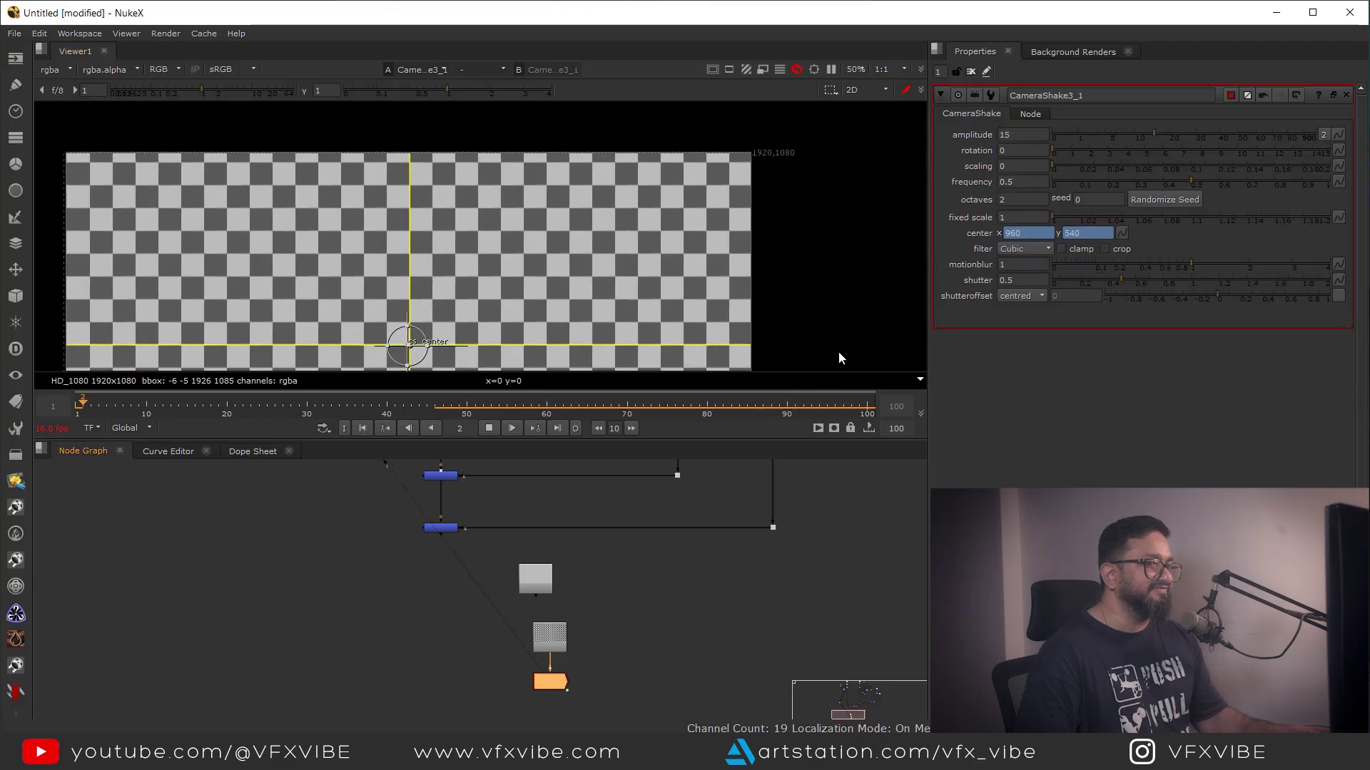
click(1025, 150)
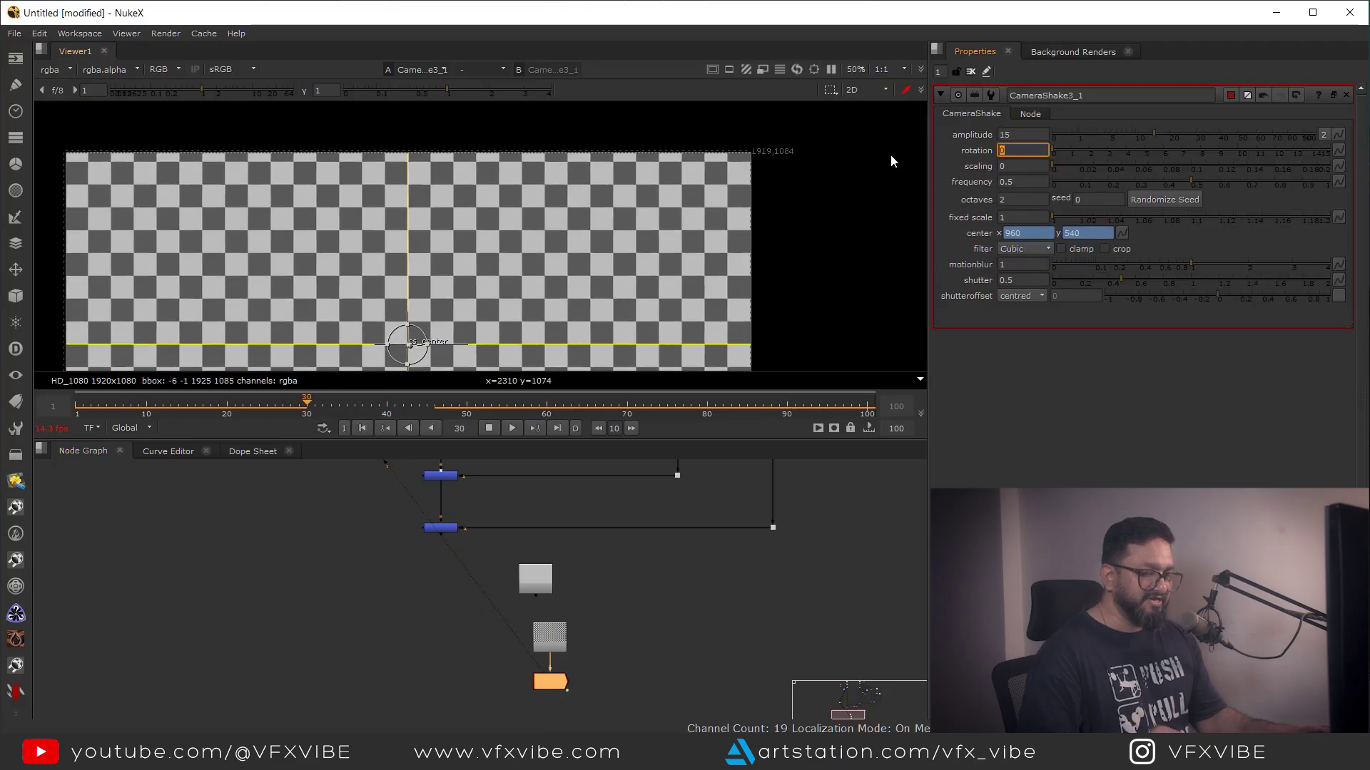
text(.5)
key(Return)
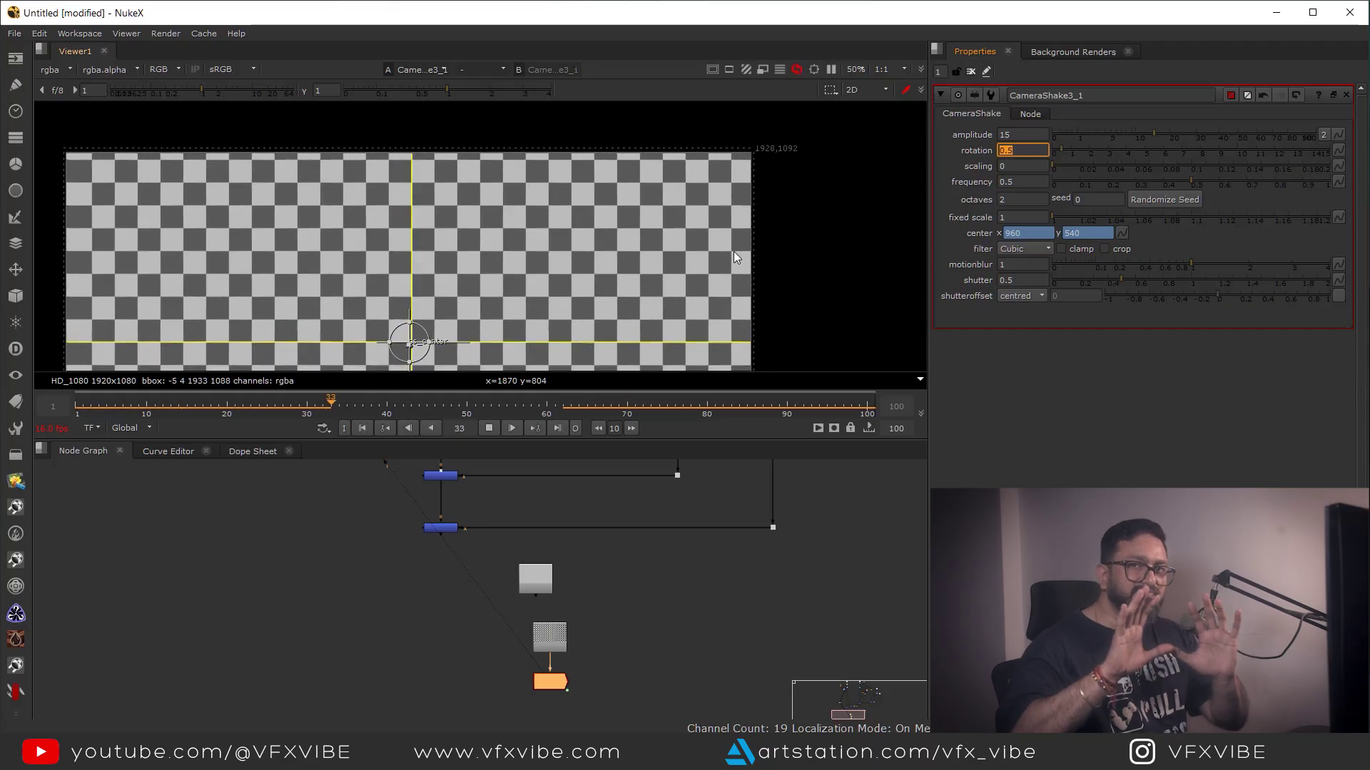
- Try a CameraShake scaling of 0.1 on the checkerboard
key(Tab)
text(.1)
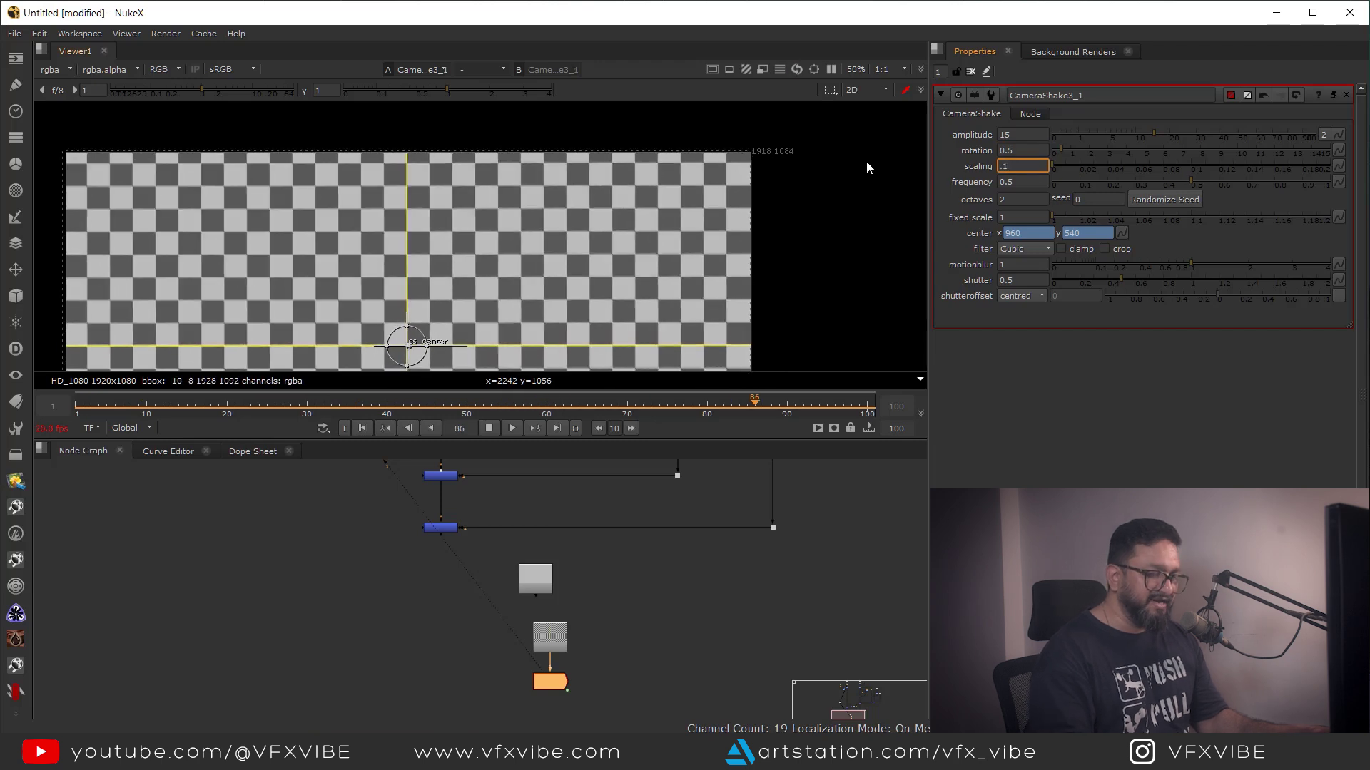
key(Return)
scroll(570, 242, down, 1)
- Set the CameraShake's scaling to 0.01
drag(1023, 166, 926, 177)
key(BackSpace)
text(.01)
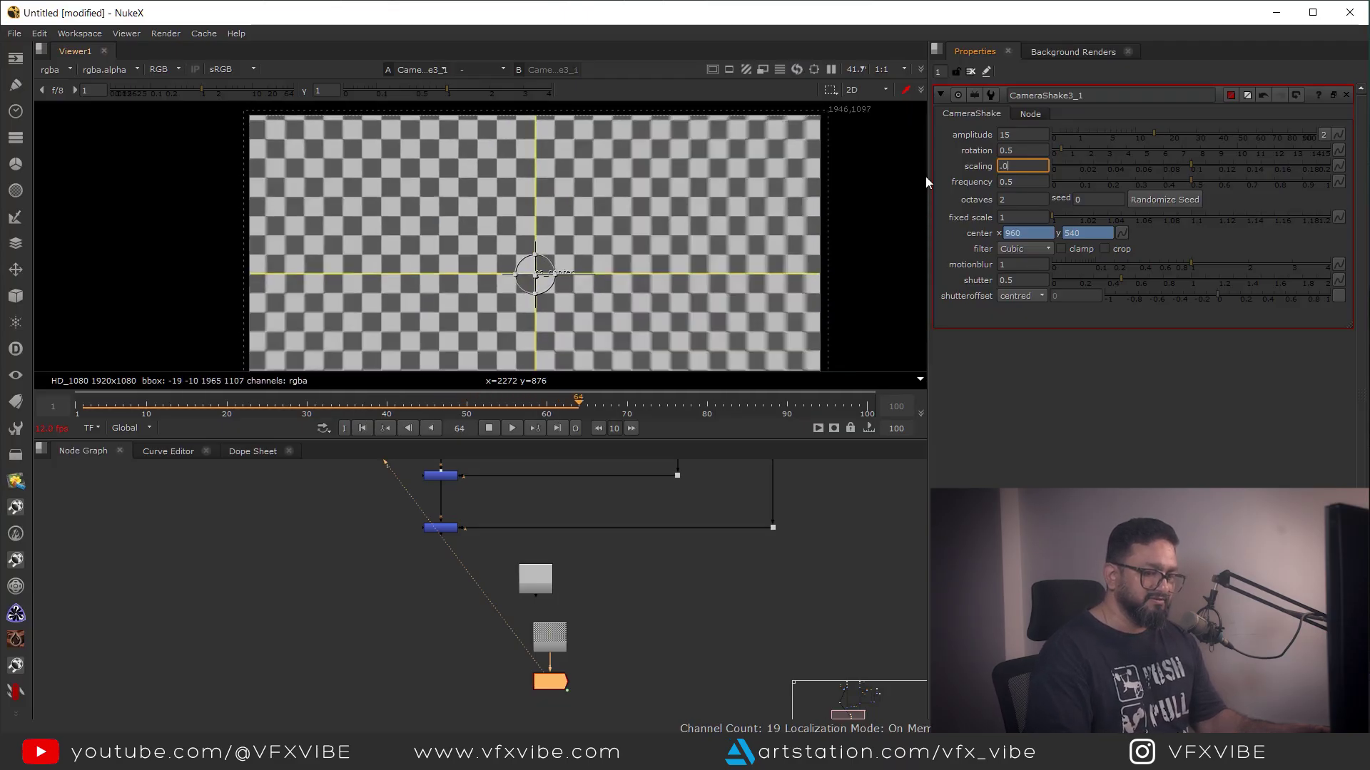
key(Return)
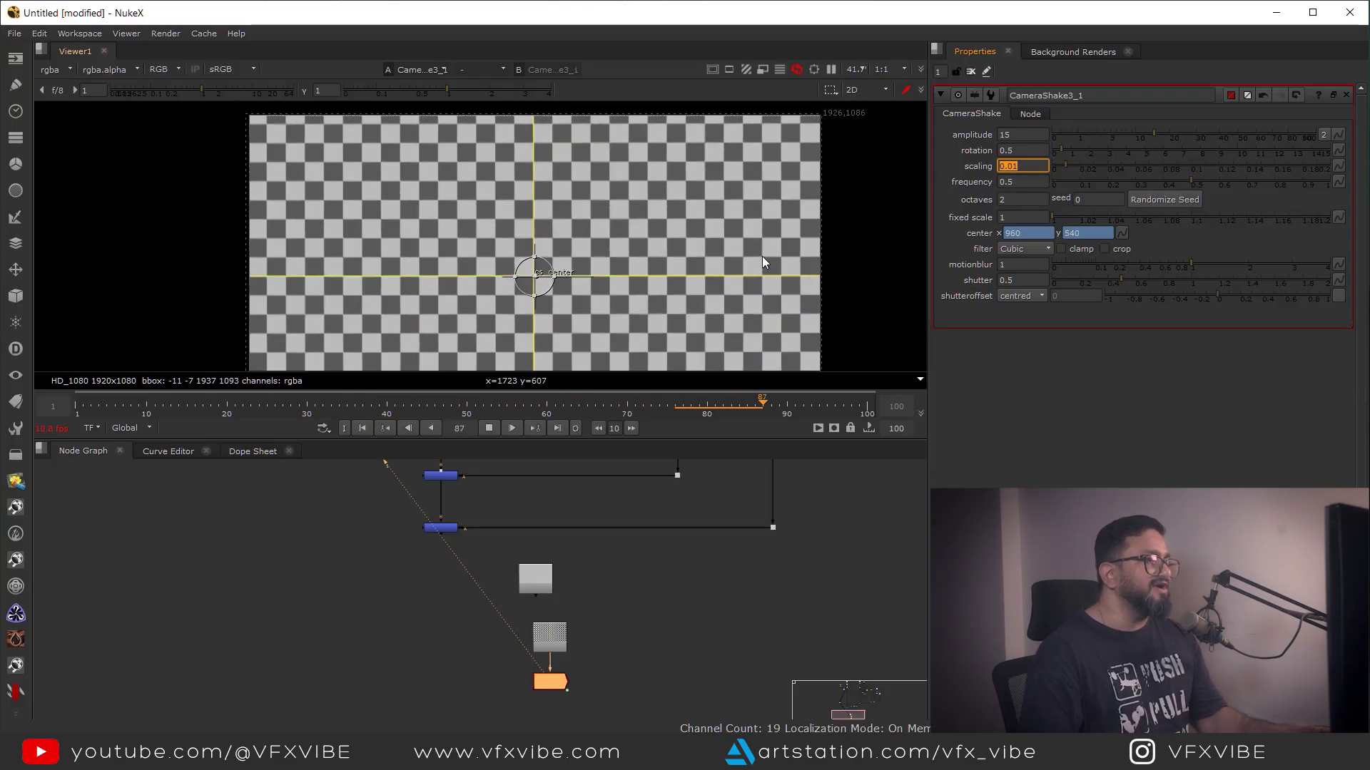
- Examine the shaking checkerboard in an enlarged viewer, stop playback and return to the full workspace
middle_drag(722, 246, 721, 187)
key(f)
key(space)
scroll(673, 411, up, 1)
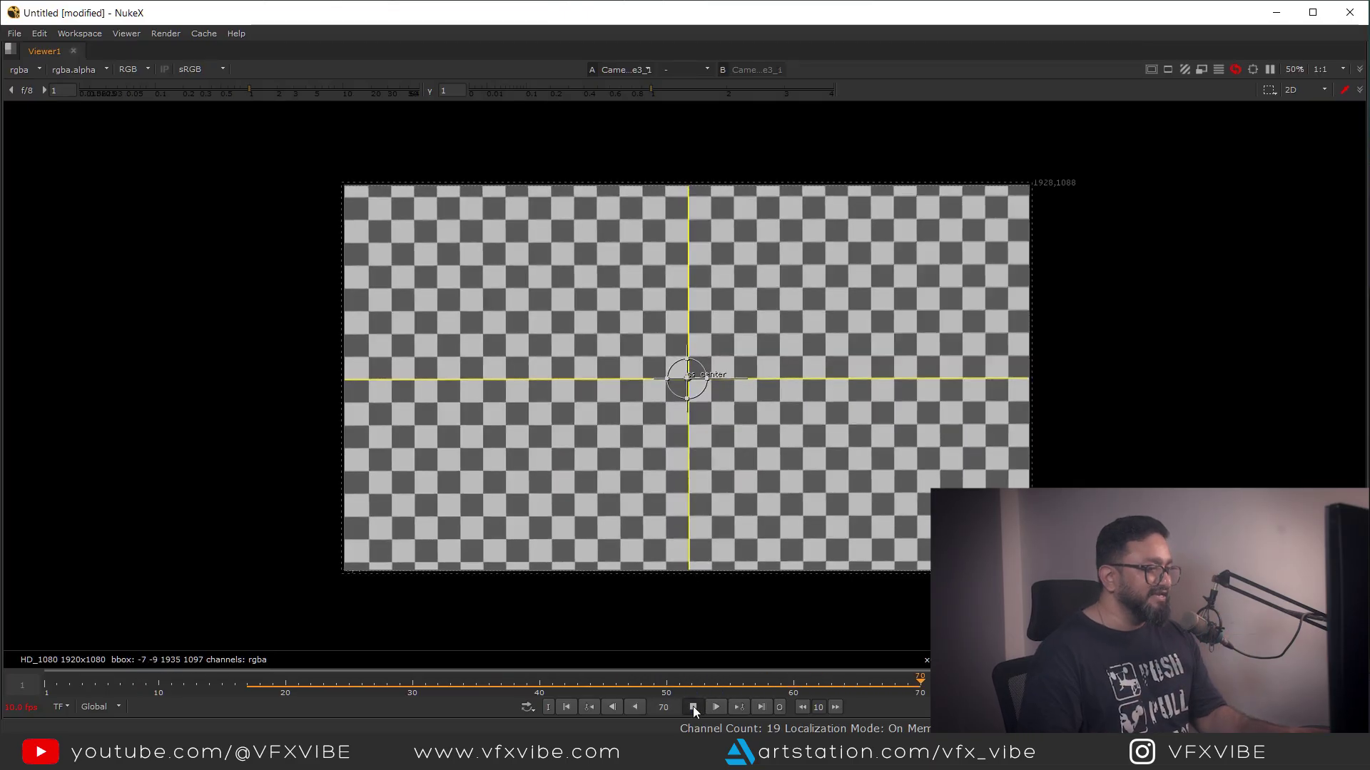
click(692, 707)
key(space)
- Reconnect the CameraShake below the final Merge2 and leave the Constant and CheckerBoard nodes disconnected off to the side
middle_drag(520, 653, 563, 573)
scroll(534, 614, up, 3)
drag(555, 552, 677, 562)
click(547, 629)
drag(480, 526, 752, 591)
scroll(563, 560, down, 1)
middle_drag(529, 620, 695, 684)
drag(695, 682, 571, 566)
middle_drag(556, 541, 542, 588)
drag(542, 587, 540, 522)
drag(560, 614, 537, 624)
click(575, 586)
- Scrub through the timeline to review the camera shake on the final composite, and return to frame 1
drag(494, 407, 268, 406)
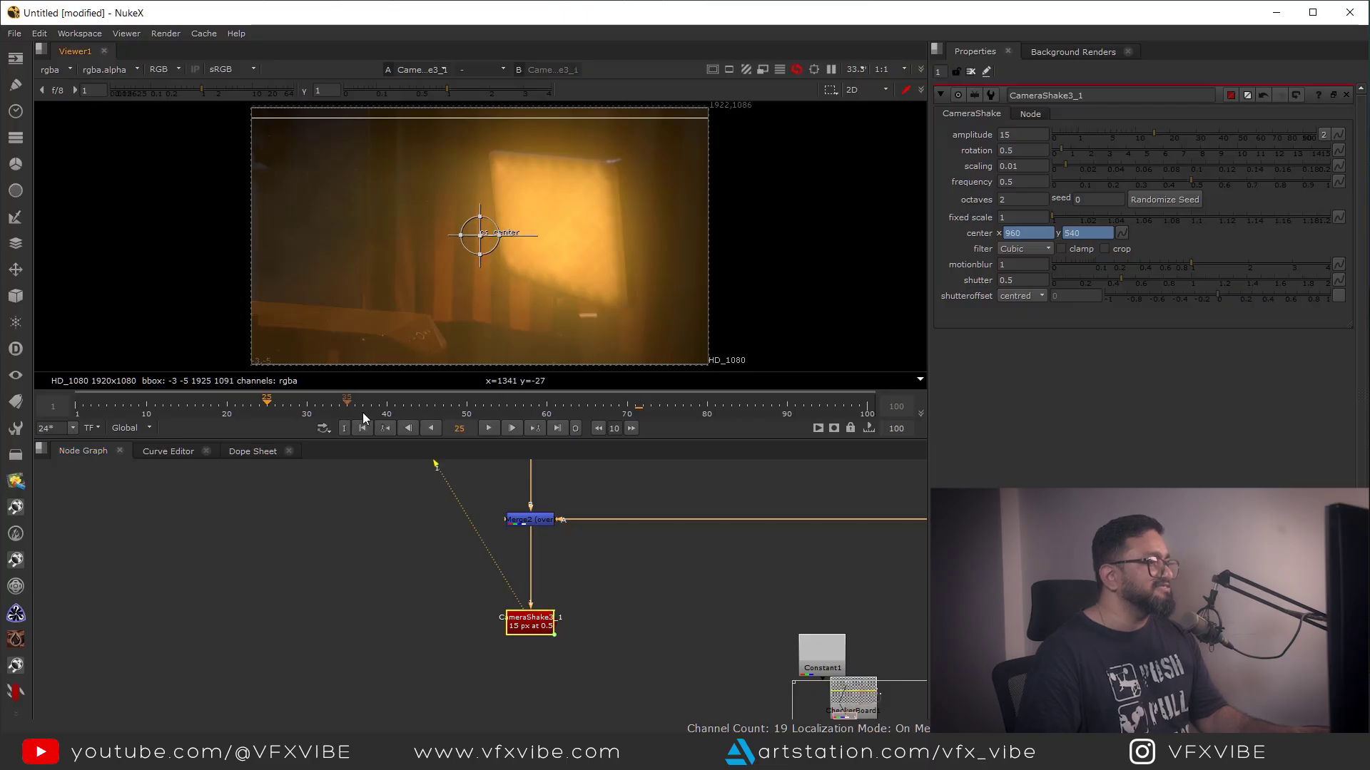
drag(641, 407, 747, 416)
drag(567, 408, 219, 409)
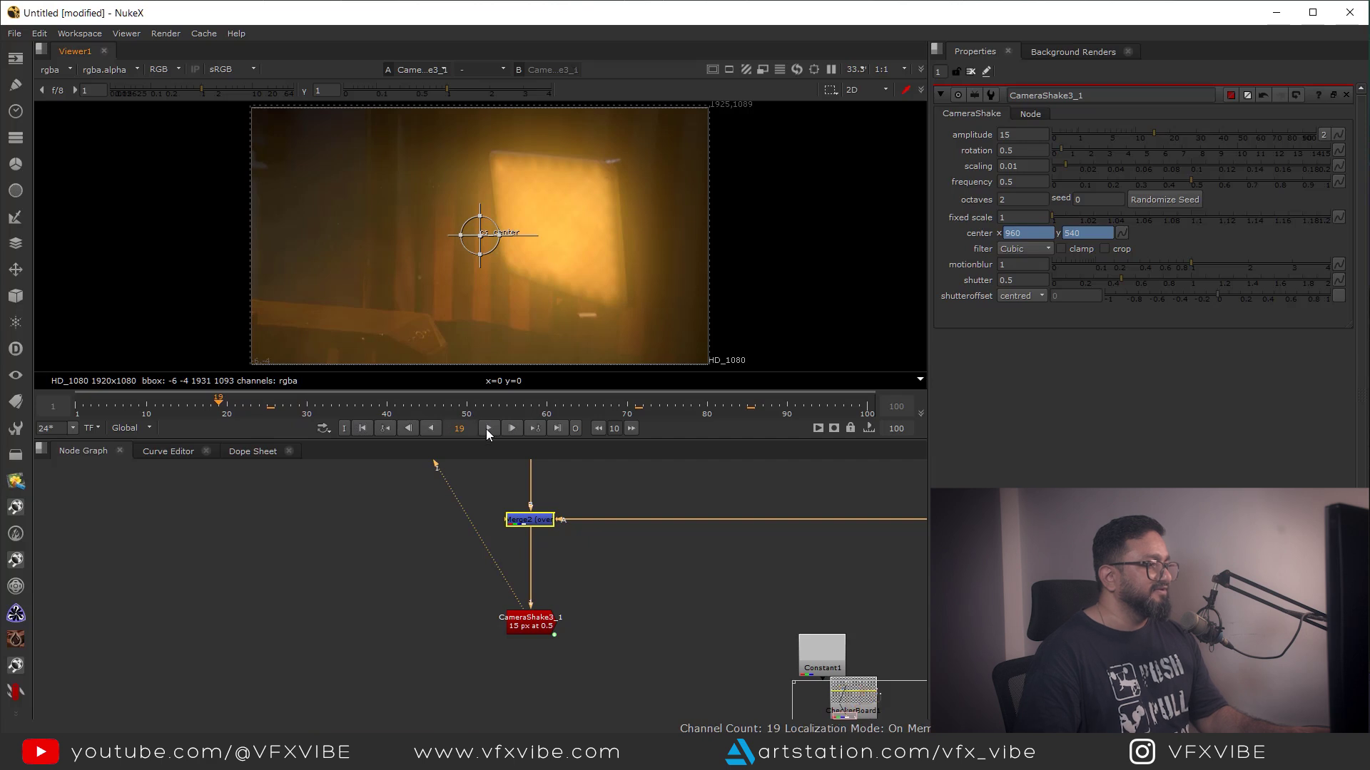
click(357, 428)
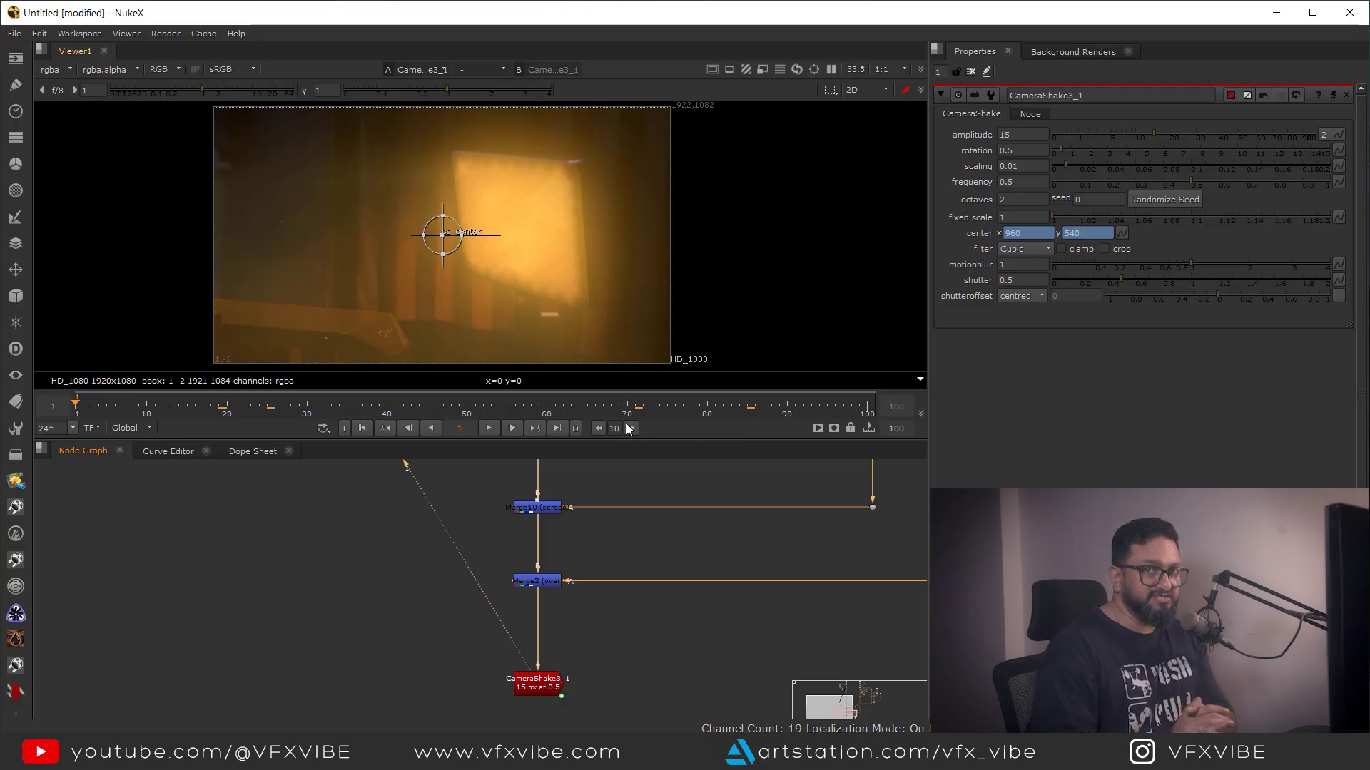
- Find Merge11 in the light branch and show its output in the viewer
scroll(689, 544, down, 4)
middle_drag(760, 542, 634, 589)
scroll(634, 589, down, 2)
middle_drag(645, 597, 639, 546)
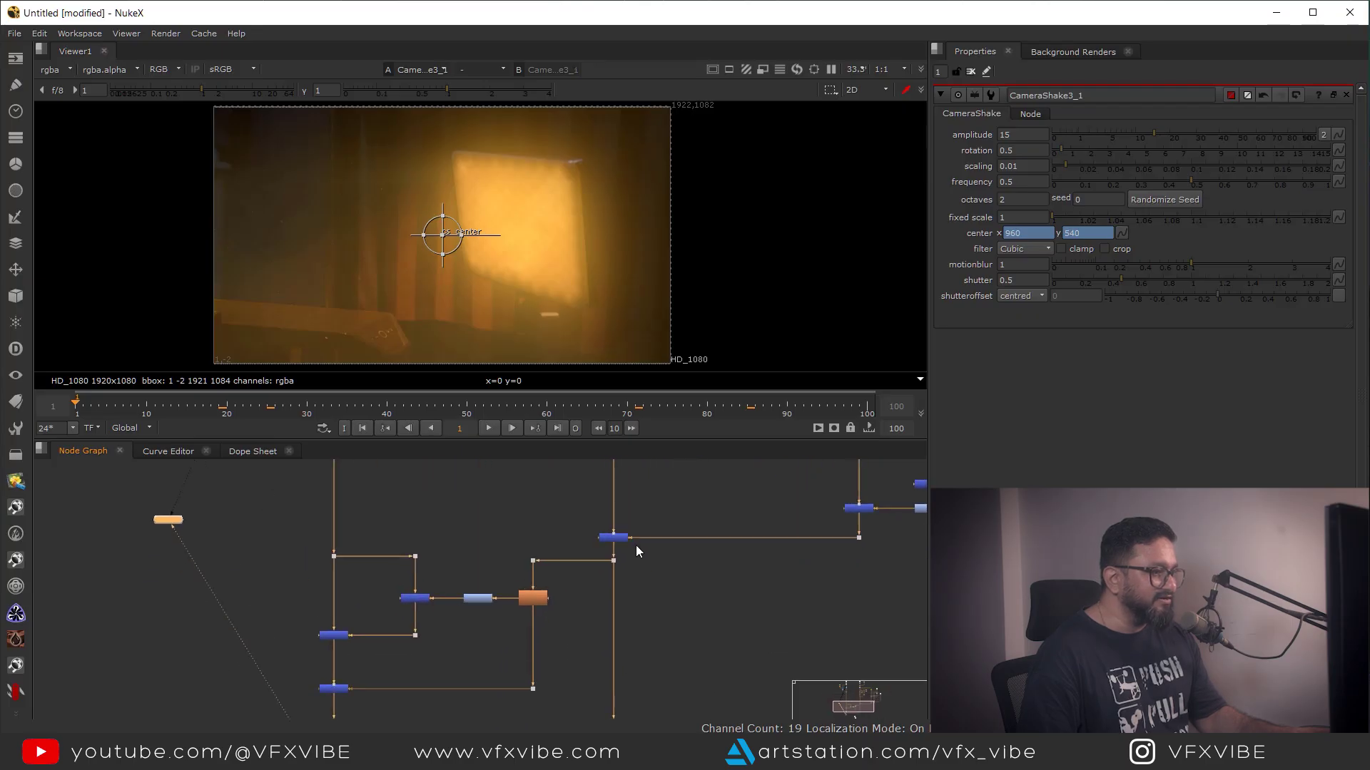
click(616, 540)
key(1)
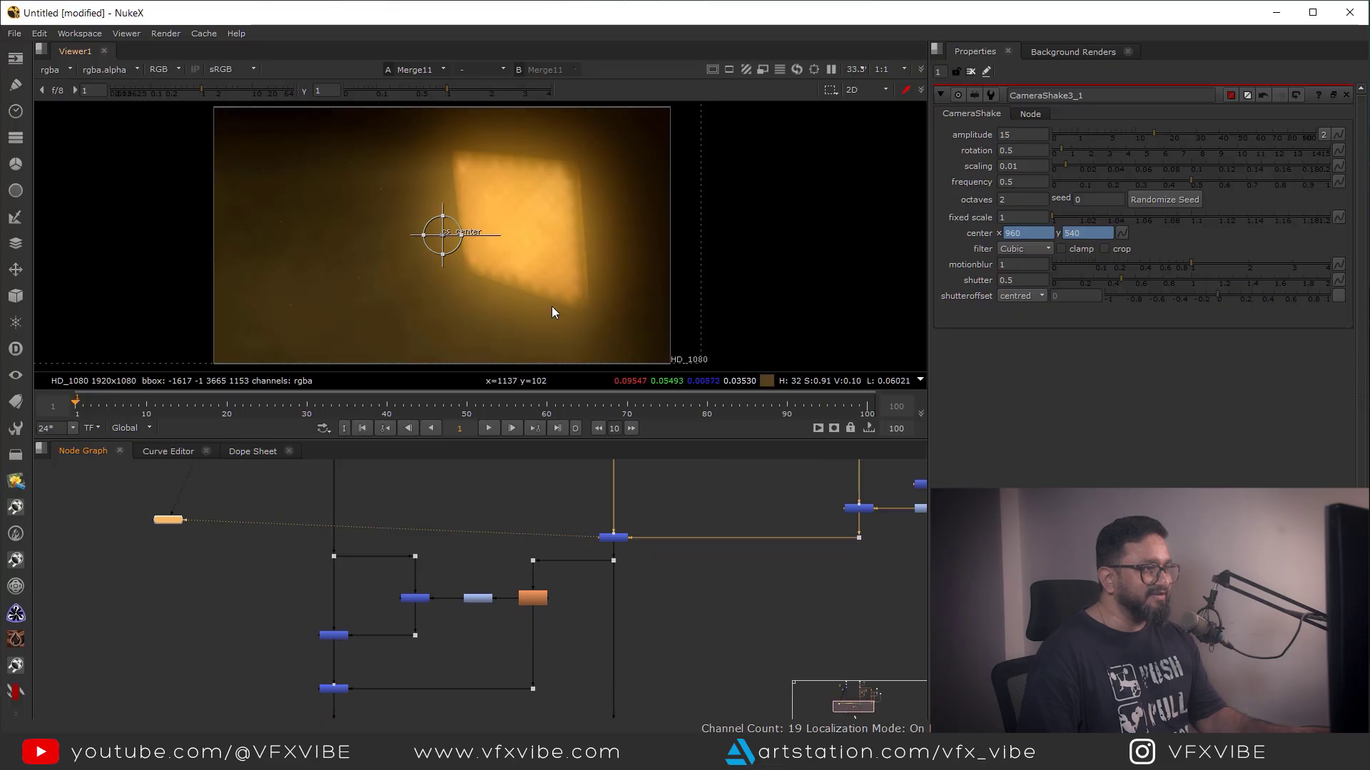
- Move the group of nodes below Merge11 further down to free space beneath it, and view Merge11 again
scroll(635, 562, down, 2)
middle_drag(635, 562, 655, 461)
drag(358, 669, 754, 472)
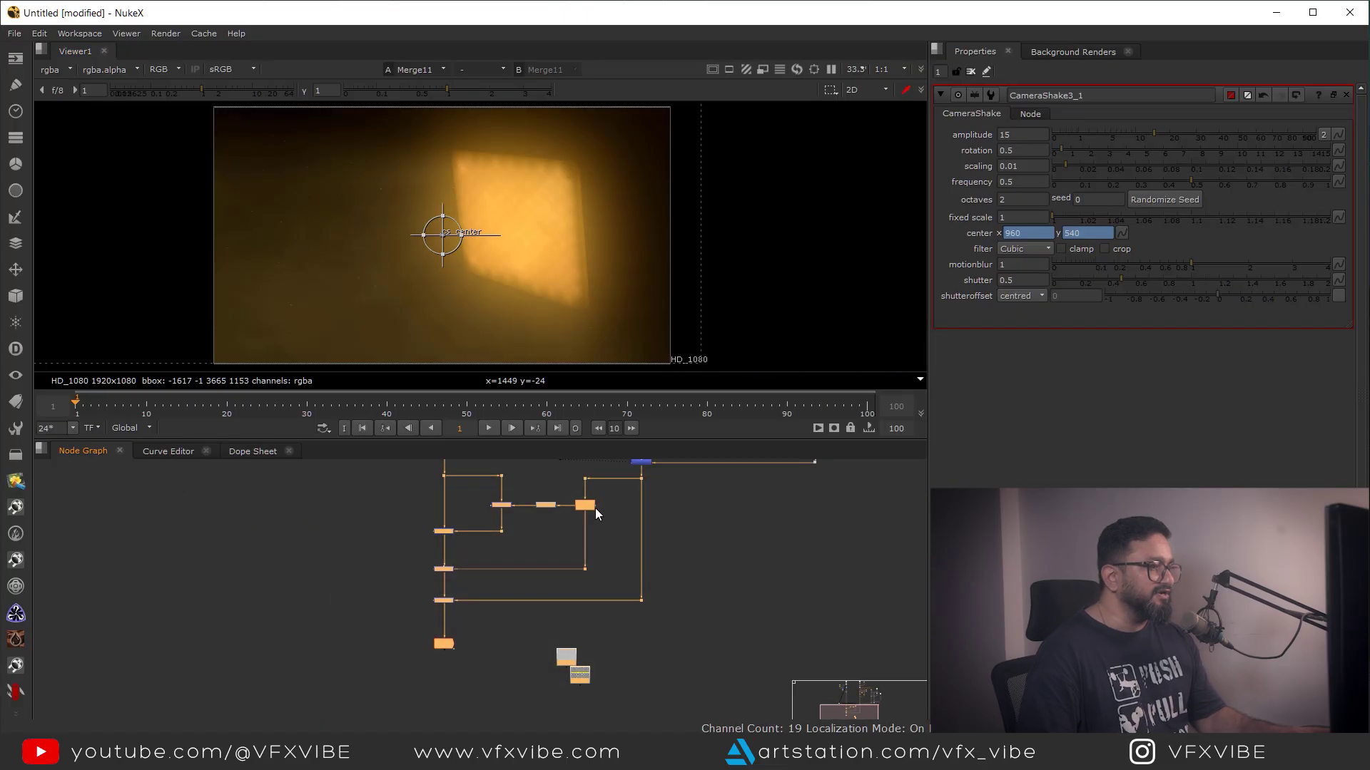
key(f)
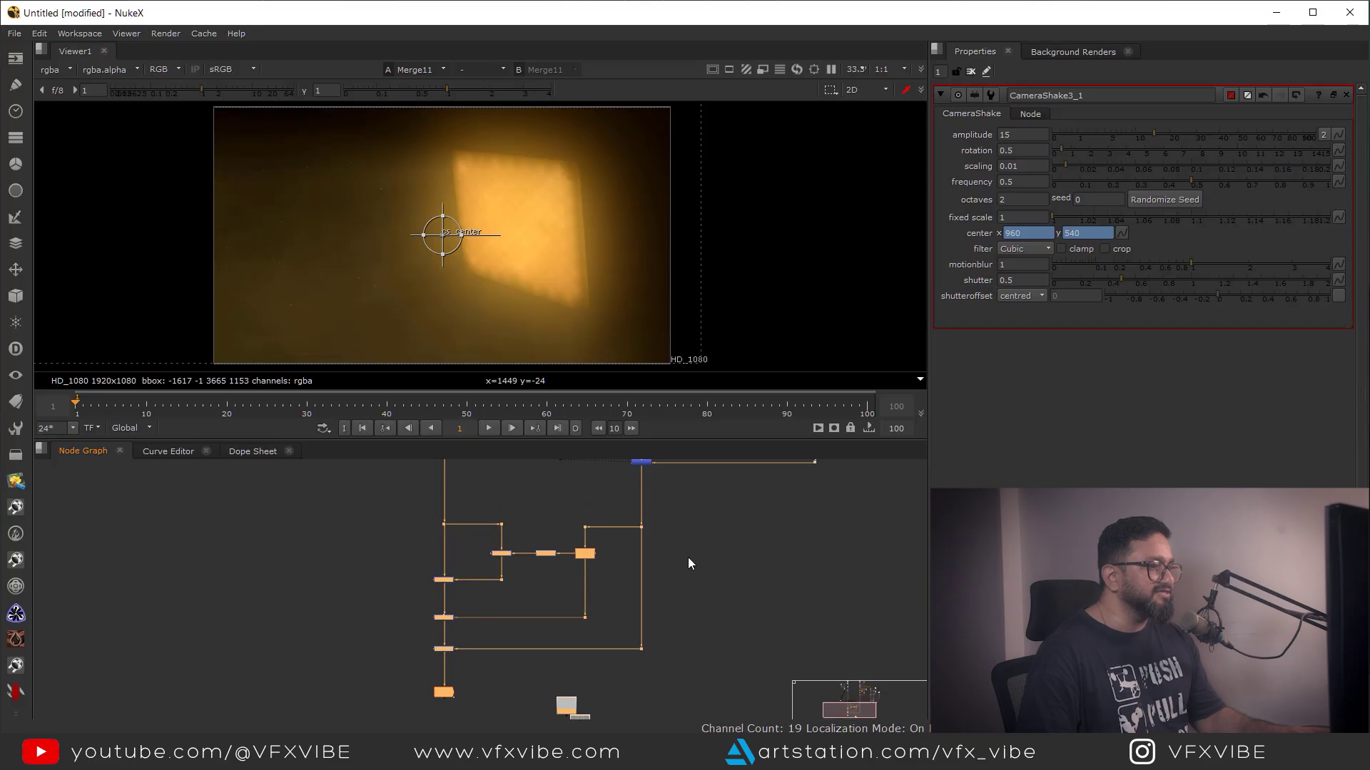
click(713, 564)
drag(686, 521, 572, 576)
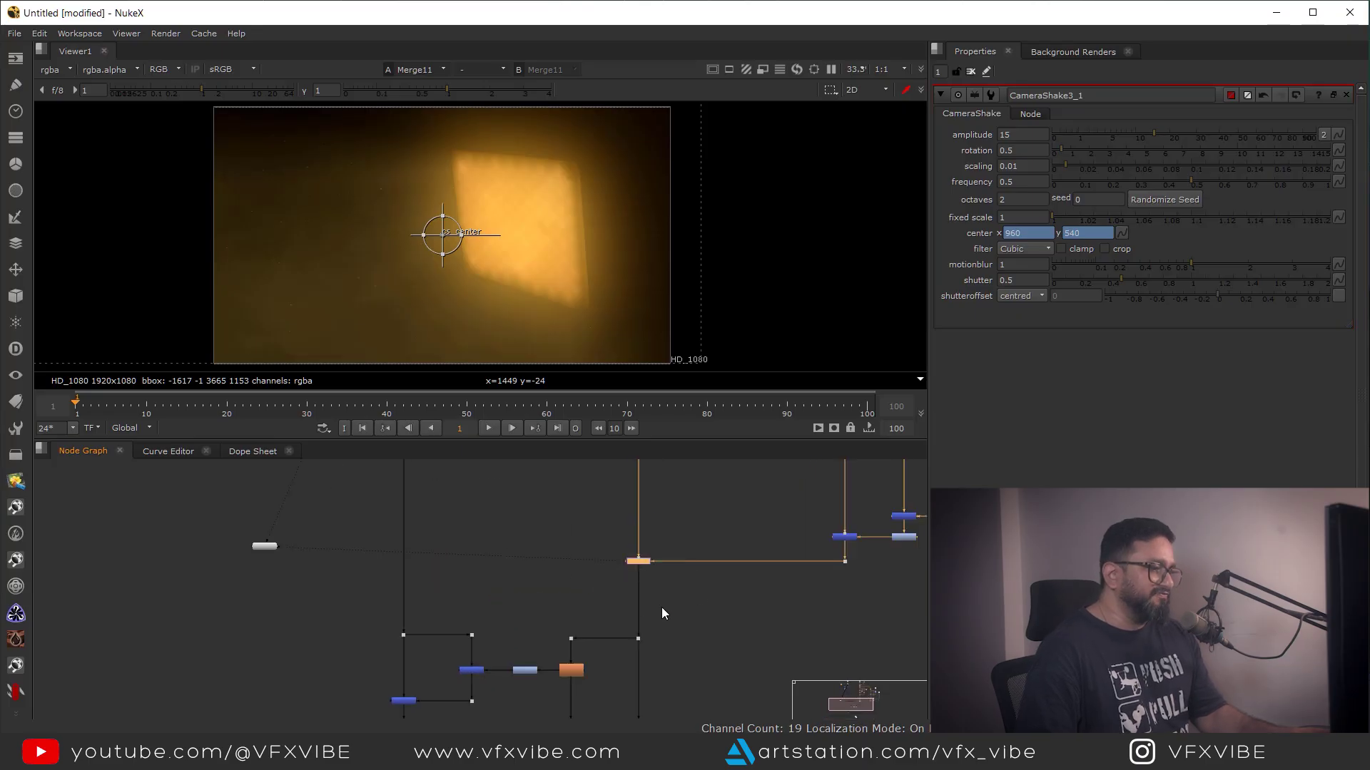
key(1)
scroll(625, 574, up, 2)
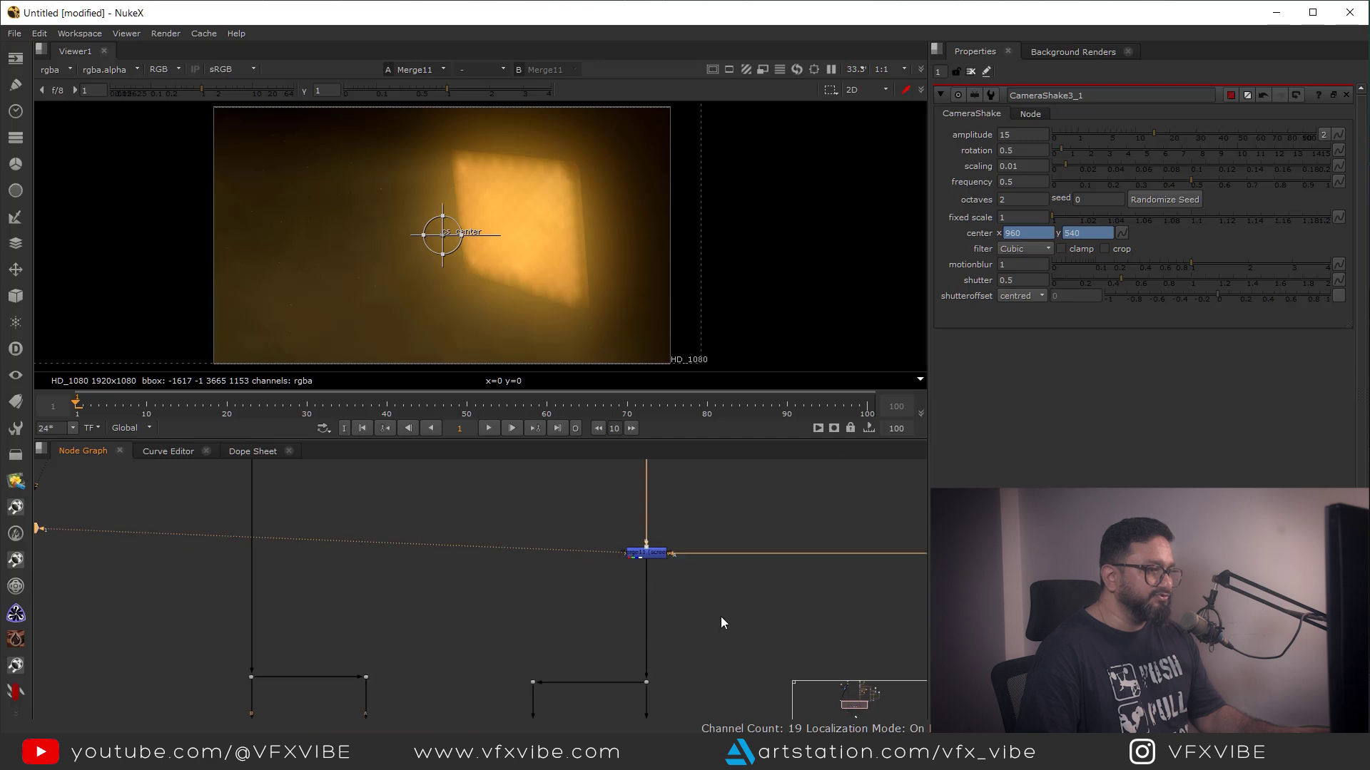
scroll(649, 624, down, 3)
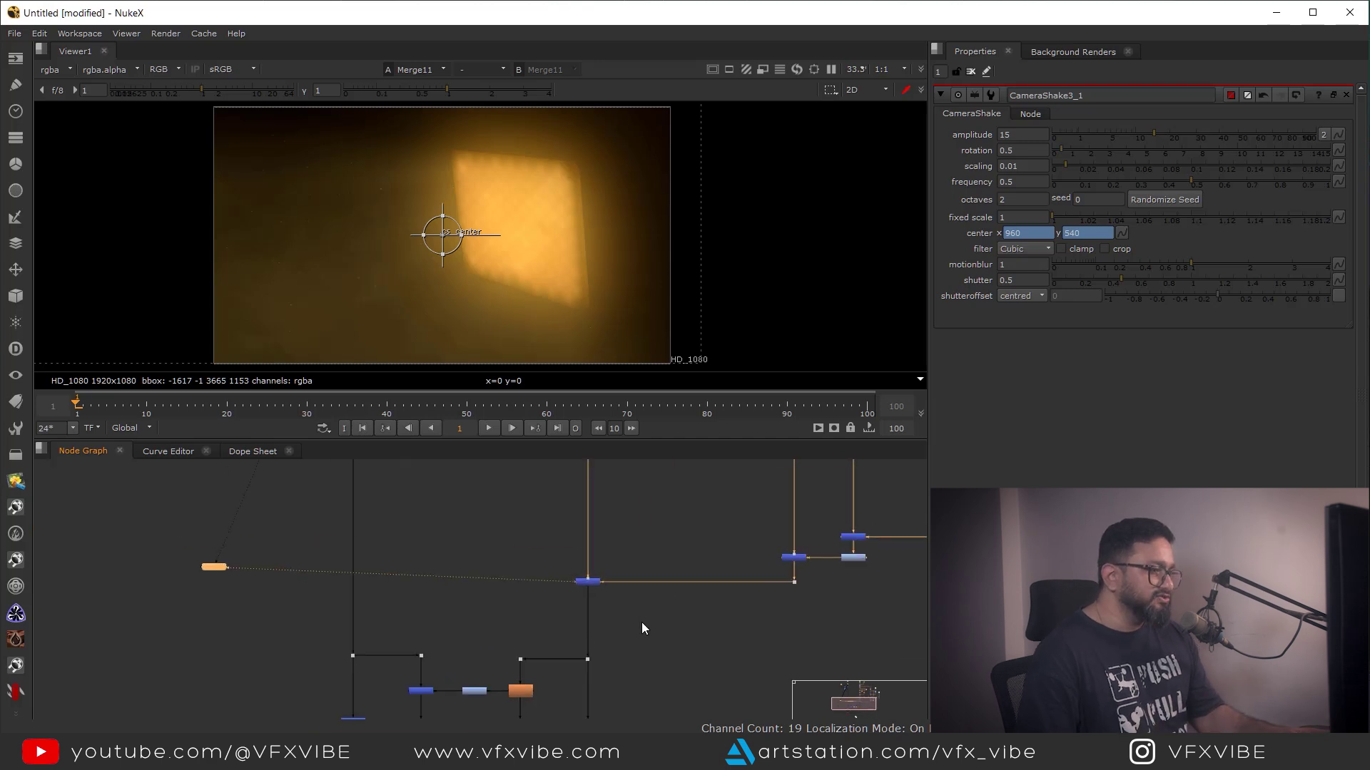
- Add a Grade node below Merge11 and apply Notepad's expression 1 + sin(frame/8)*0.1 + ((random(frame*2) > 0.95) ? 0.3 : 0) to its gain
key(g)
drag(611, 598, 571, 598)
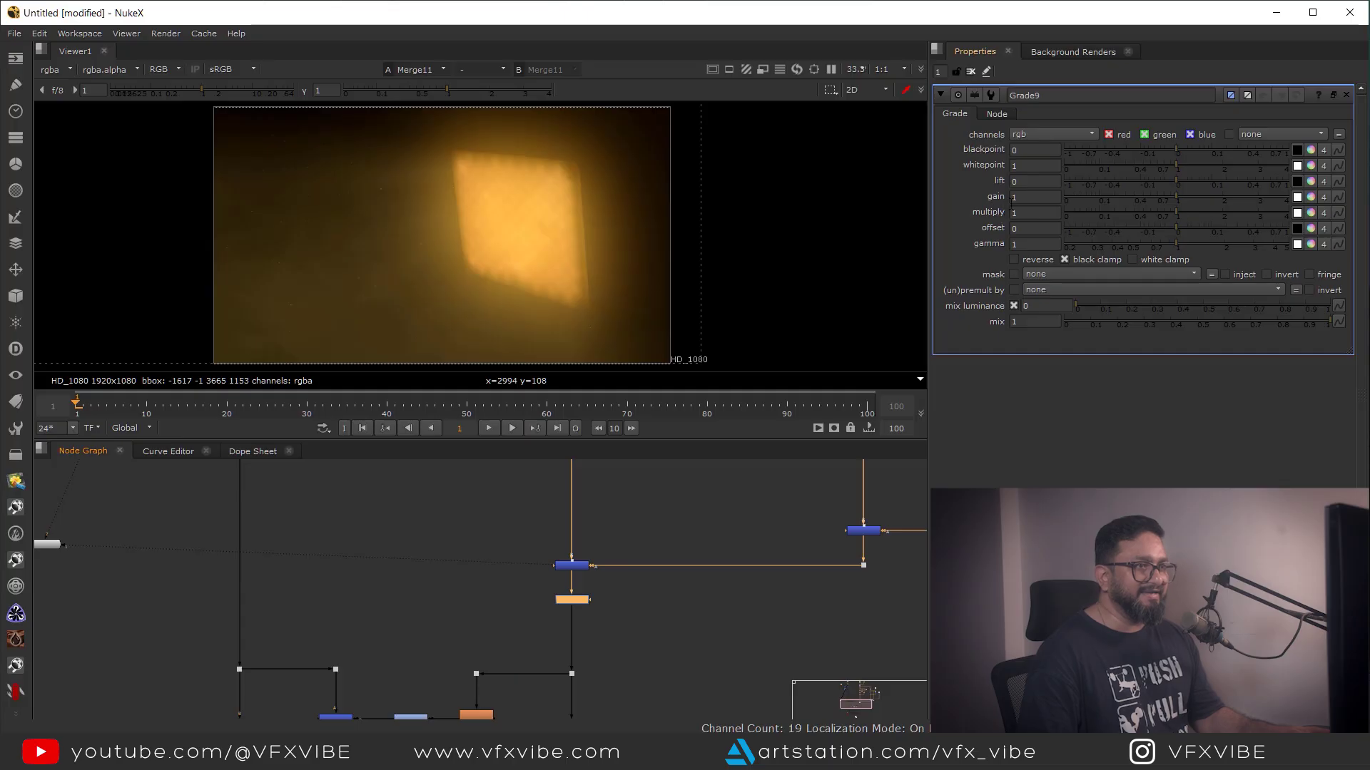
click(1338, 198)
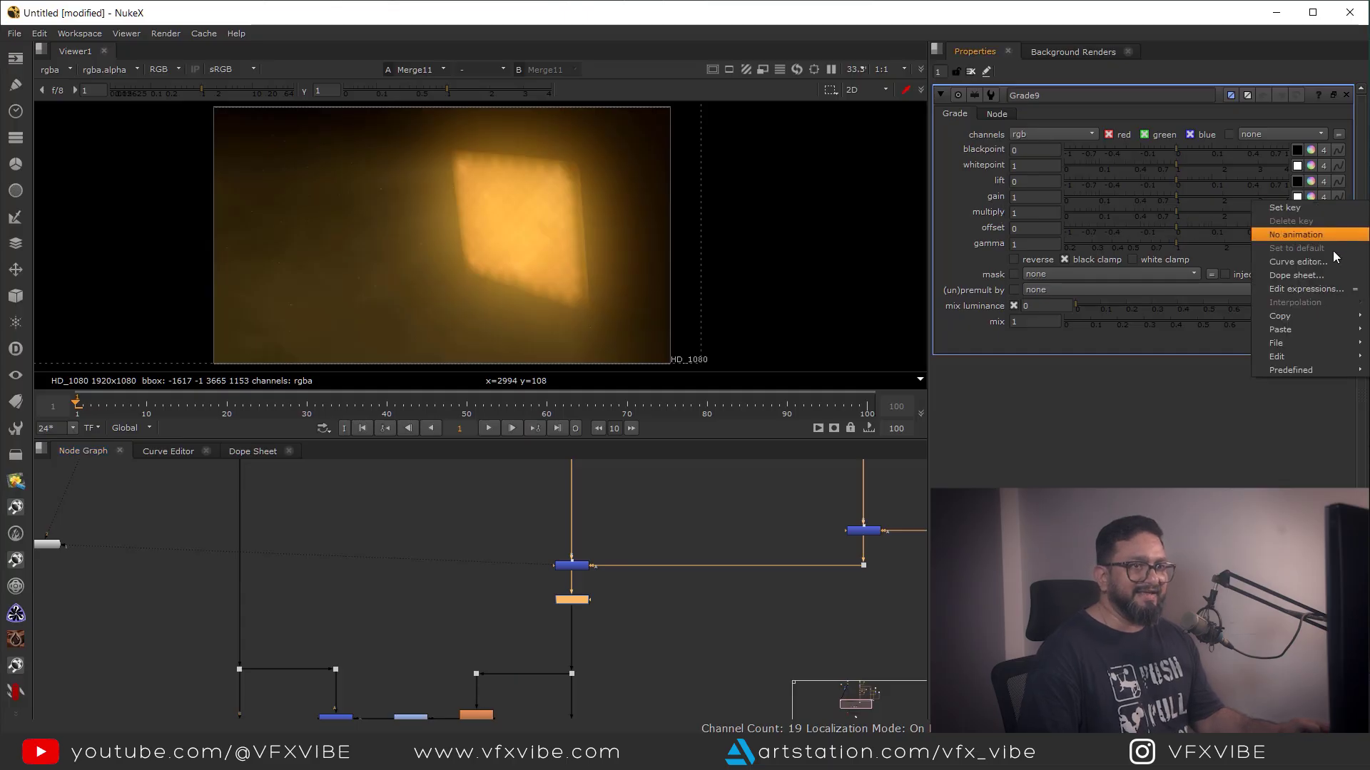
click(1305, 288)
drag(1095, 207, 583, 221)
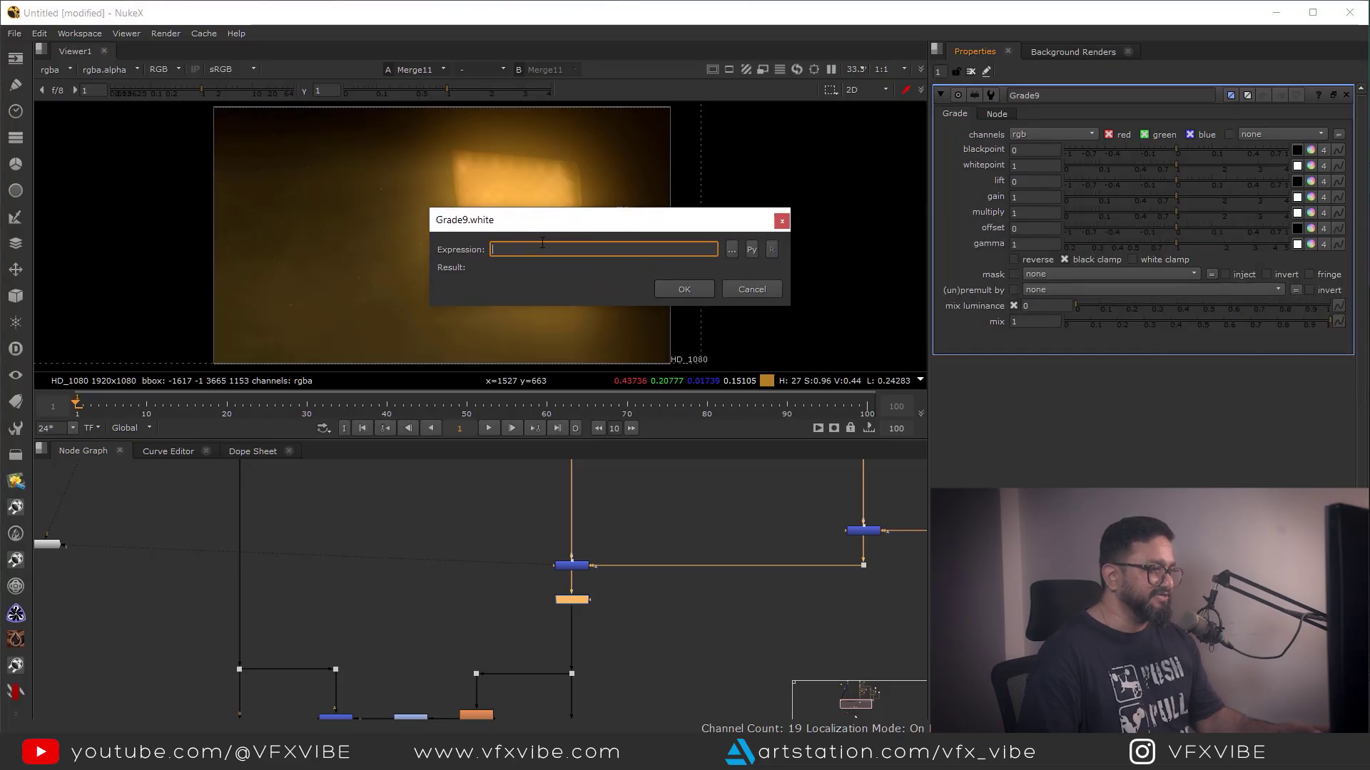
key(alt+Tab)
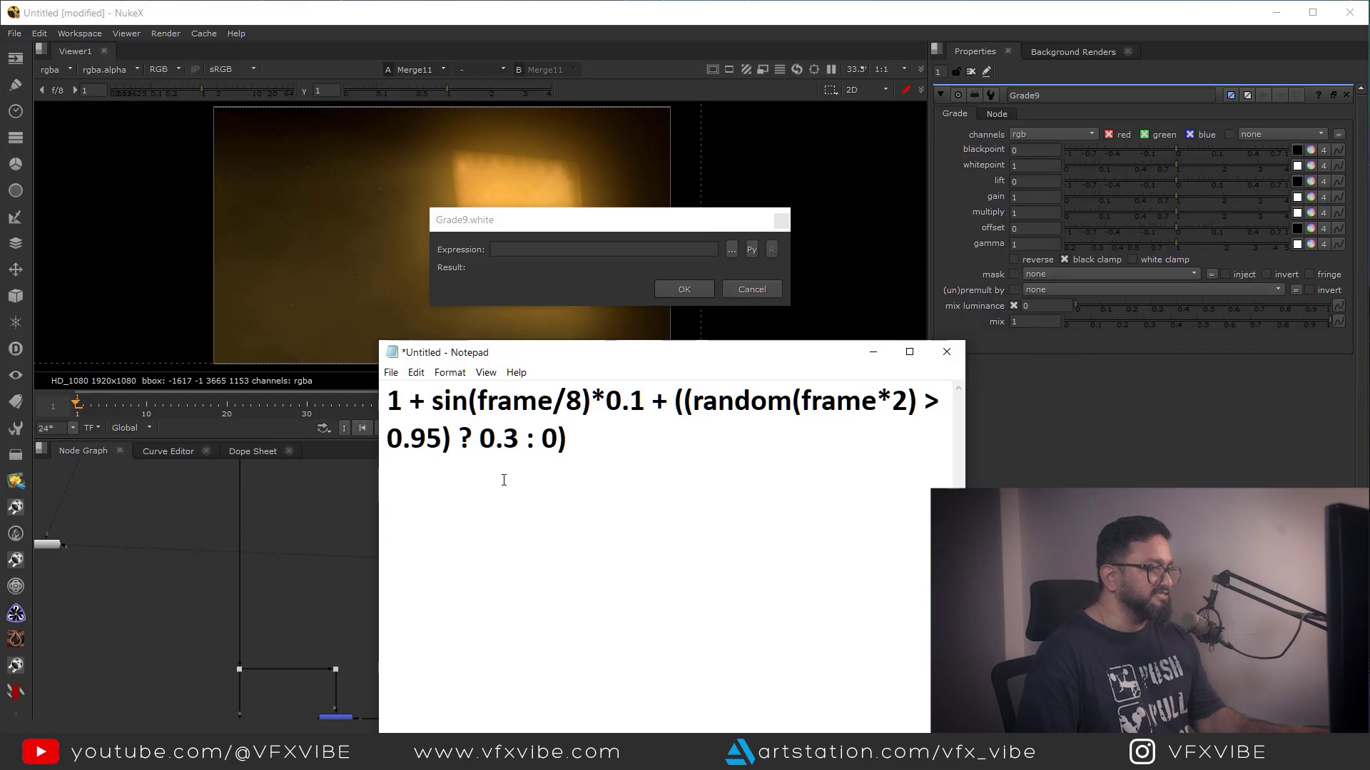
drag(597, 445, 380, 404)
key(ctrl+c)
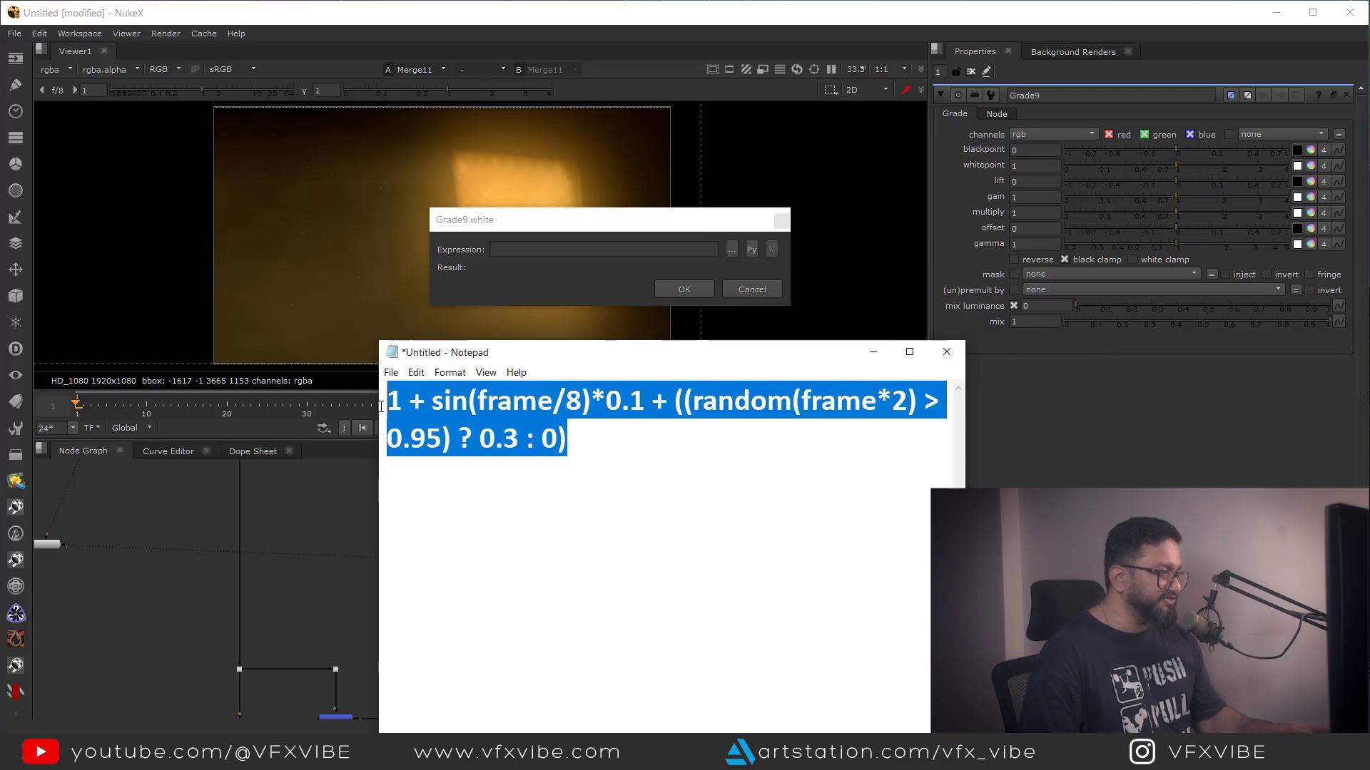
click(873, 351)
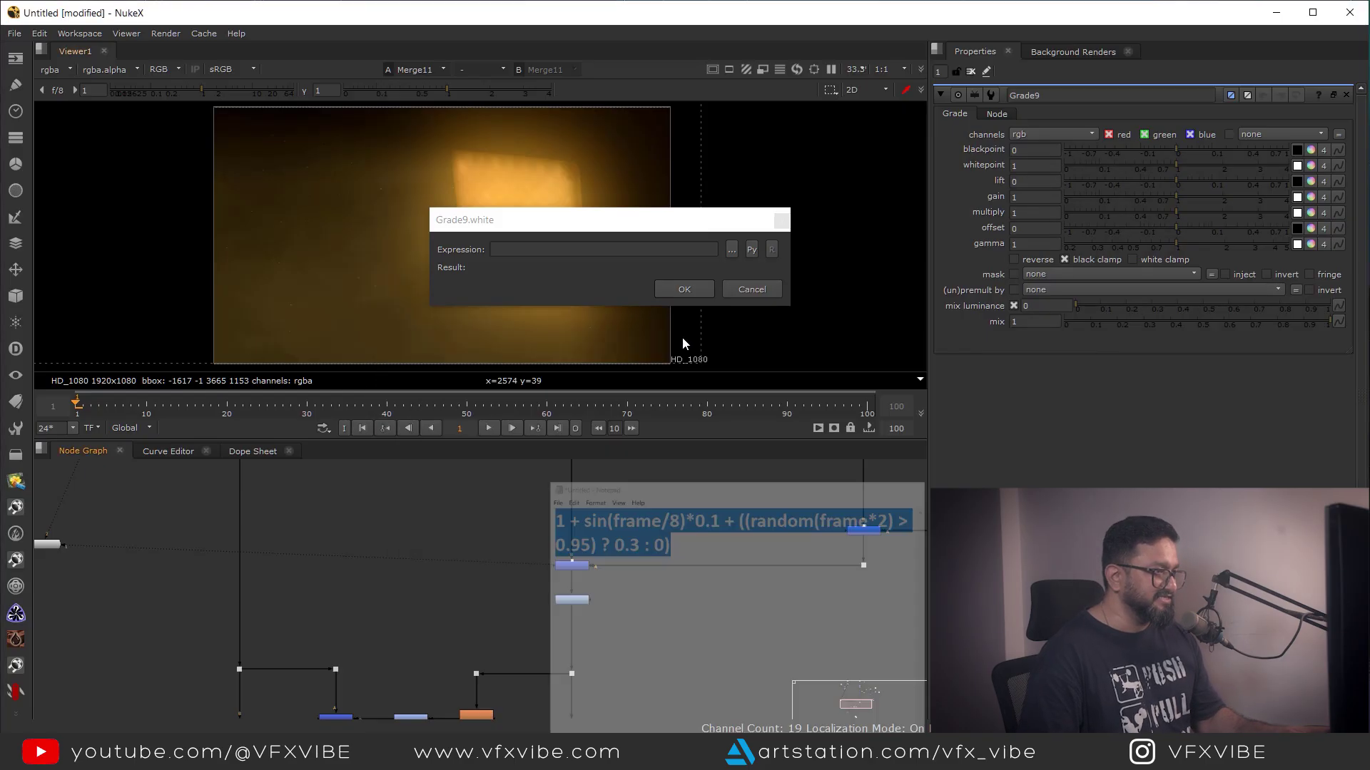
key(ctrl+v)
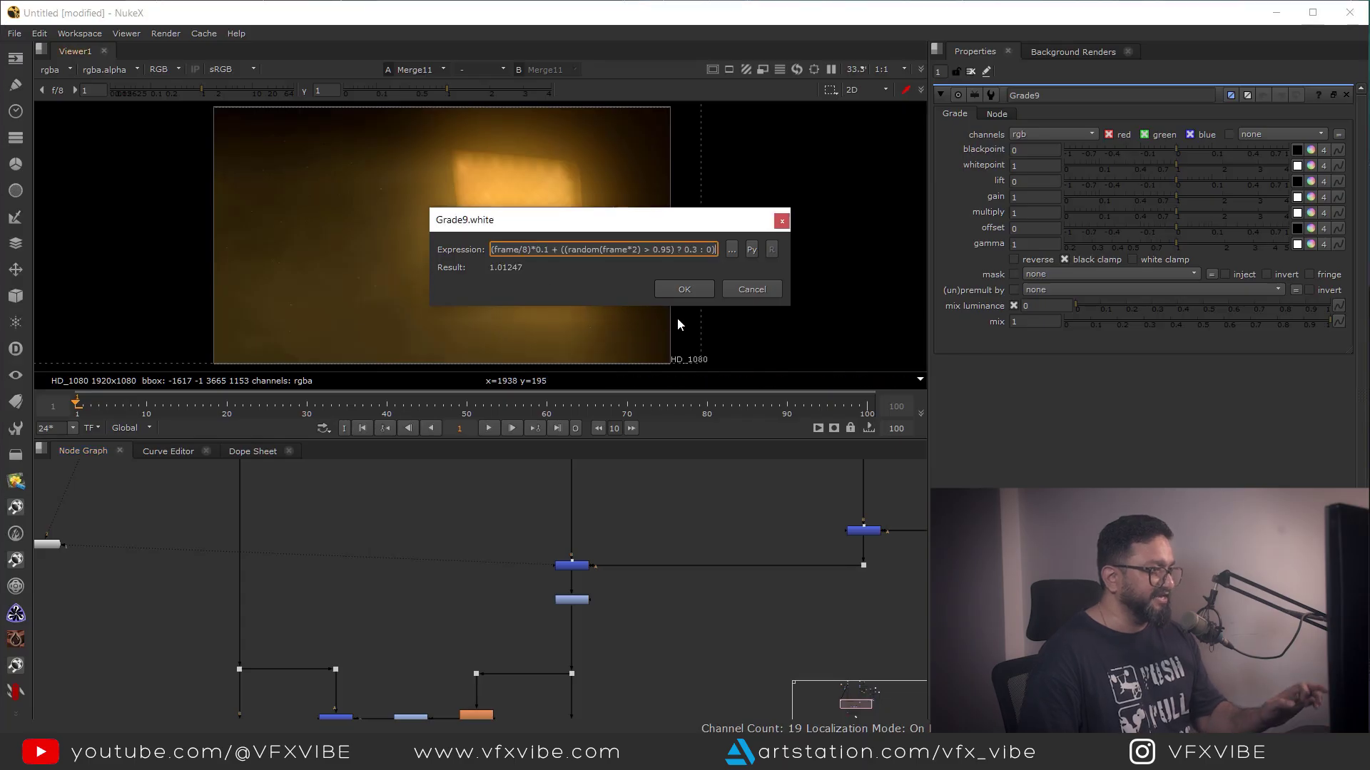
click(681, 293)
- Show Grade9 in the viewer and play the timeline to check the light flicker, stopping at frame 35
middle_drag(651, 611, 636, 560)
scroll(554, 556, up, 3)
double_click(572, 549)
key(1)
click(526, 348)
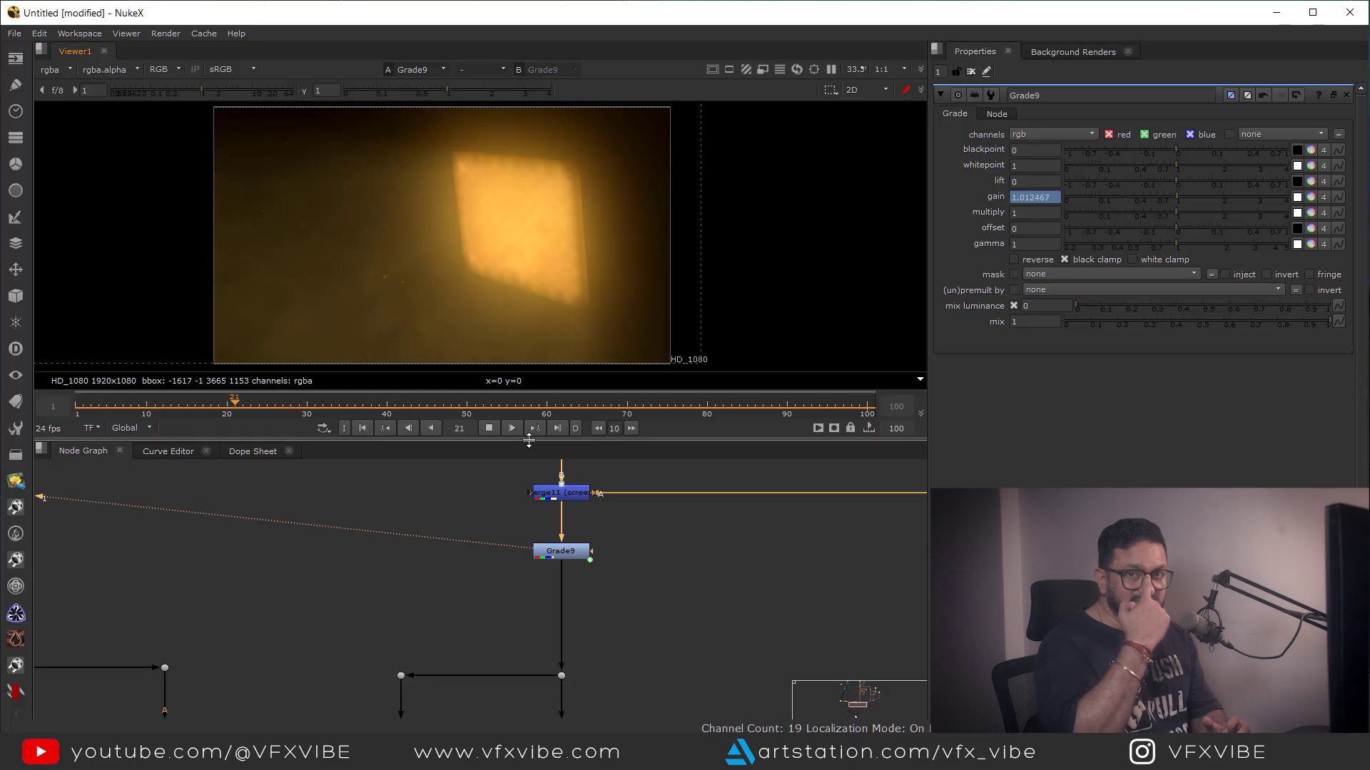
key(k)
- Try a copy of the final CameraShake node on Grade9's output and show it in the viewer
scroll(549, 618, down, 3)
middle_drag(488, 700, 555, 574)
middle_drag(460, 627, 538, 484)
drag(499, 579, 365, 646)
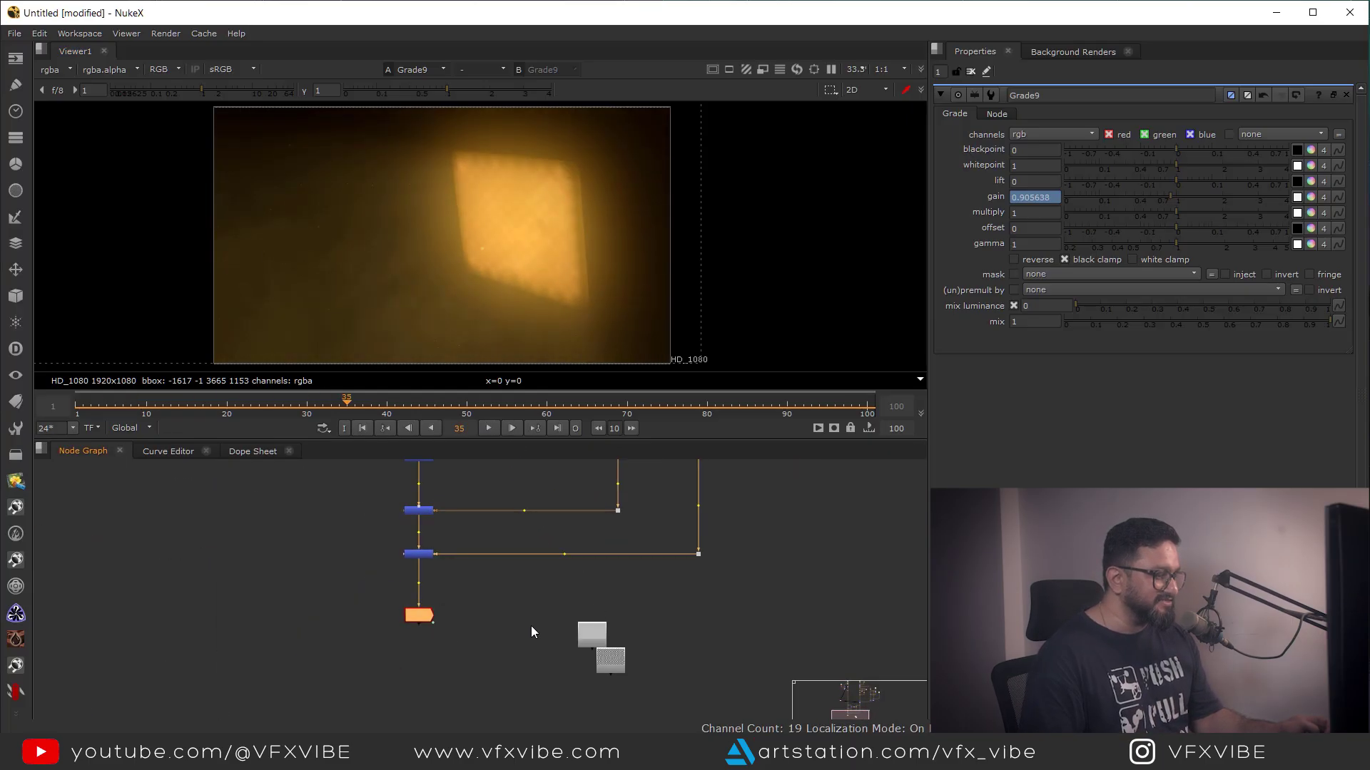
middle_drag(710, 584, 637, 670)
middle_drag(687, 476, 584, 669)
click(584, 606)
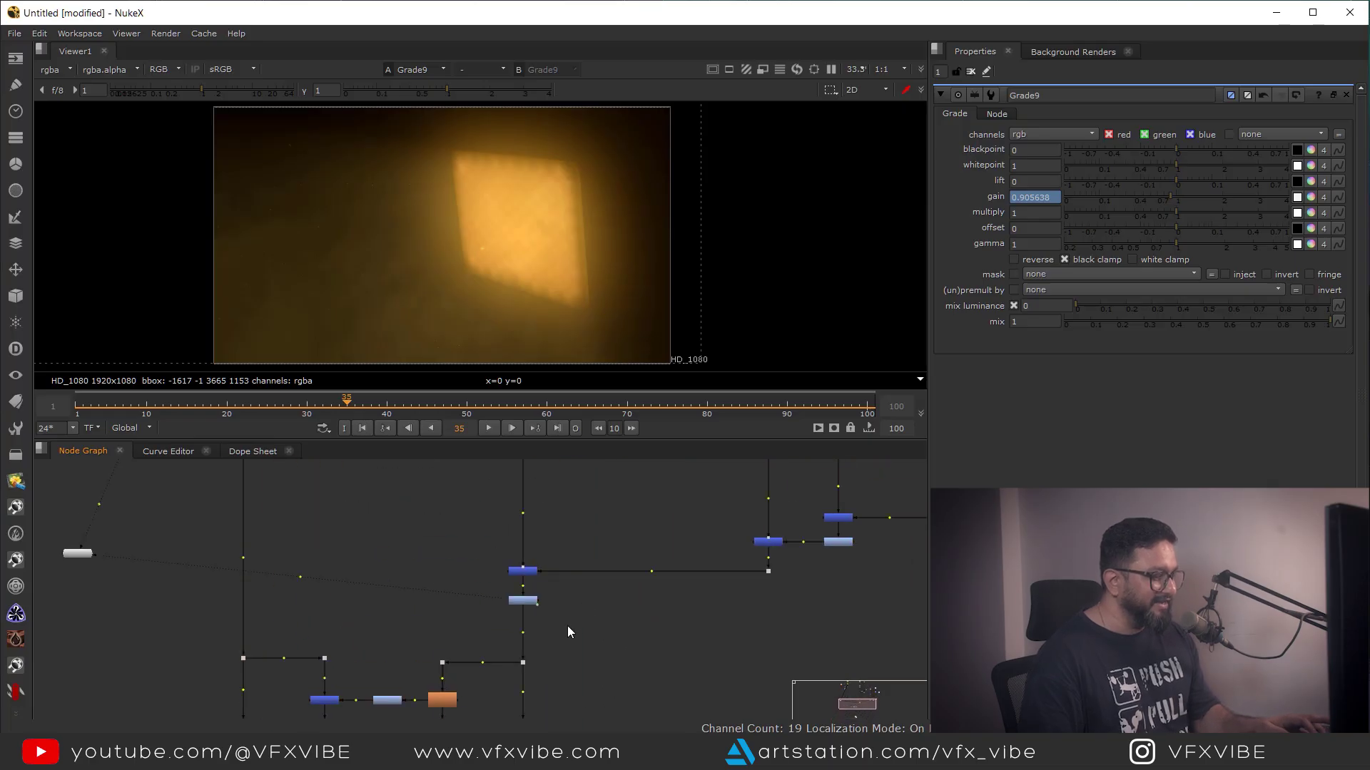
scroll(572, 627, up, 3)
key(ctrl+v)
drag(498, 581, 497, 582)
drag(599, 591, 602, 612)
key(1)
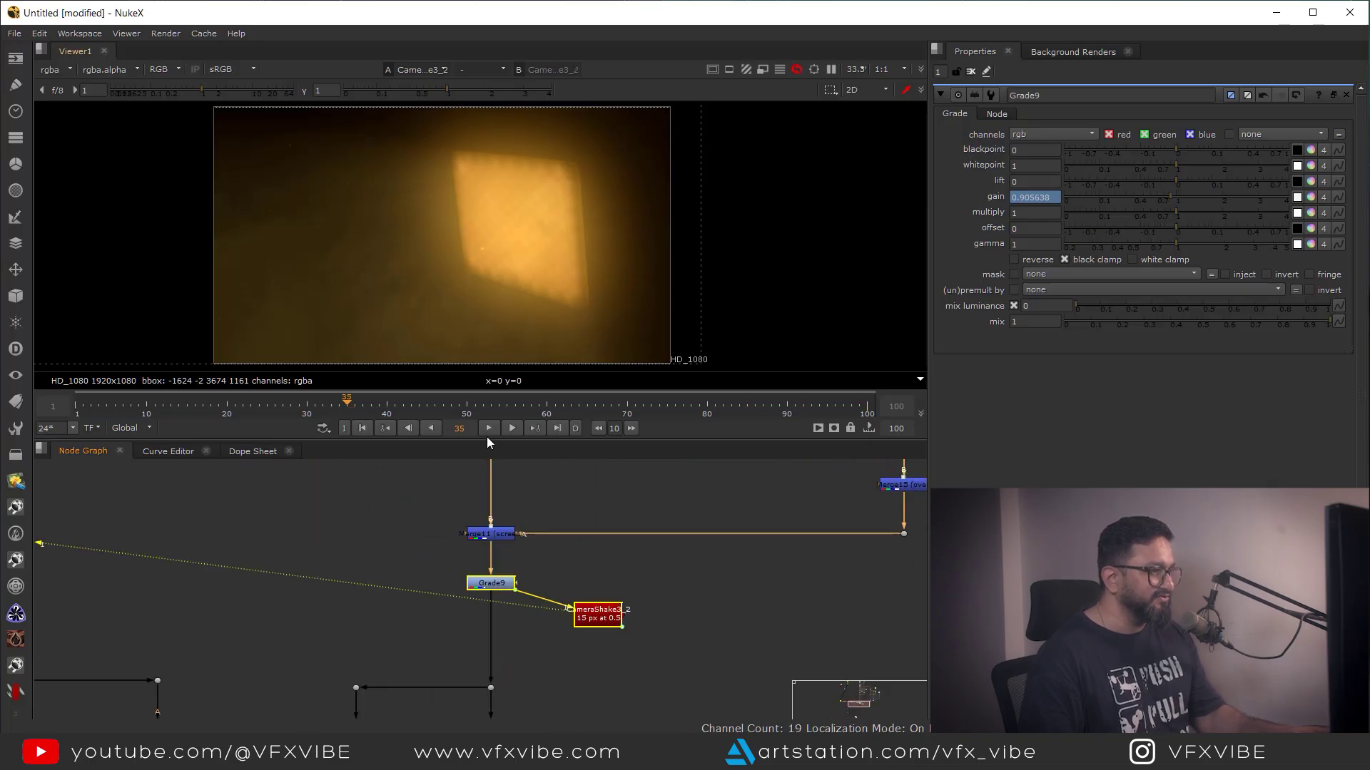
- Play back the flickering light with the shake applied, stop, and delete the CameraShake copy
key(l)
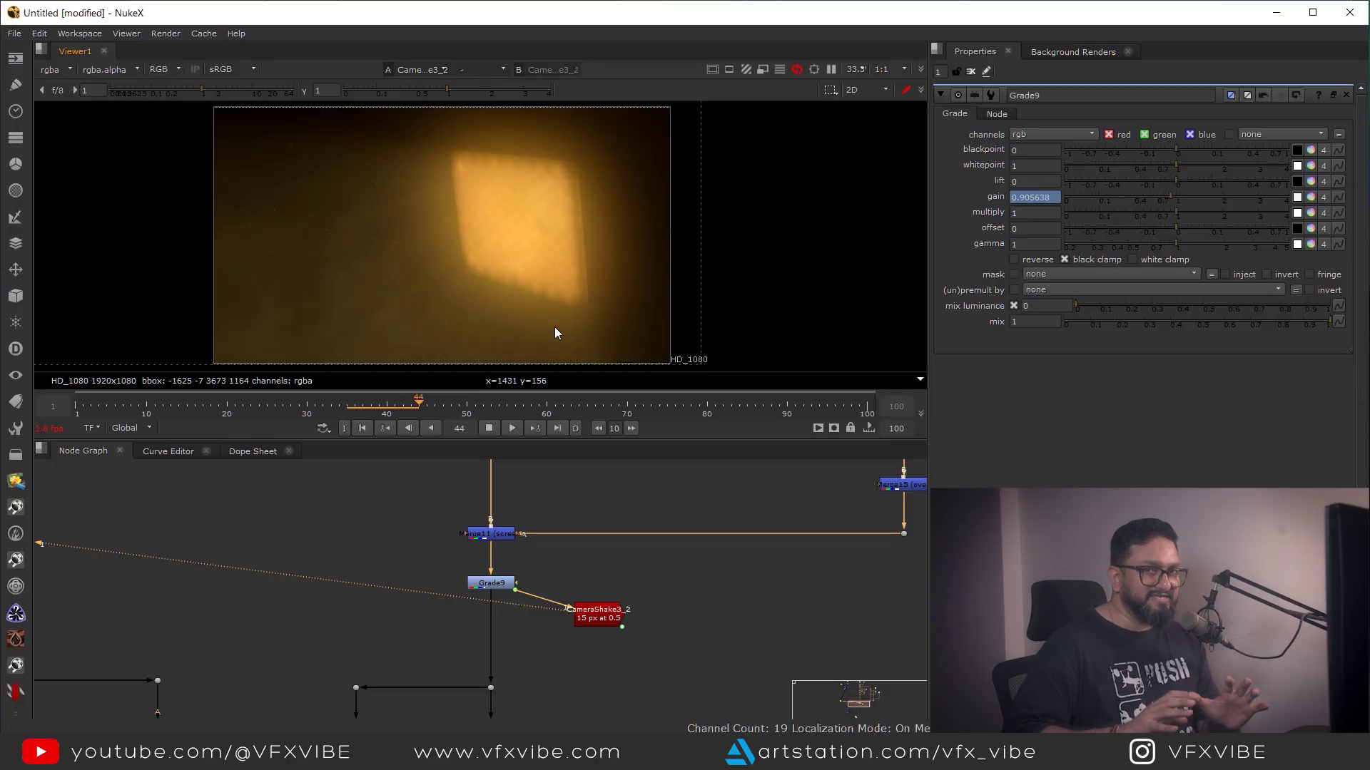
click(358, 408)
click(490, 428)
scroll(608, 628, down, 5)
drag(607, 620, 628, 628)
key(Delete)
- Find Merge7 in the background plate branch and show its output in the viewer
middle_drag(590, 636, 642, 655)
scroll(613, 627, up, 3)
scroll(612, 626, up, 2)
drag(668, 611, 547, 643)
scroll(520, 633, down, 3)
middle_drag(519, 633, 621, 706)
middle_drag(378, 471, 512, 592)
scroll(512, 592, up, 1)
scroll(511, 592, up, 1)
click(615, 630)
key(1)
drag(674, 566, 559, 662)
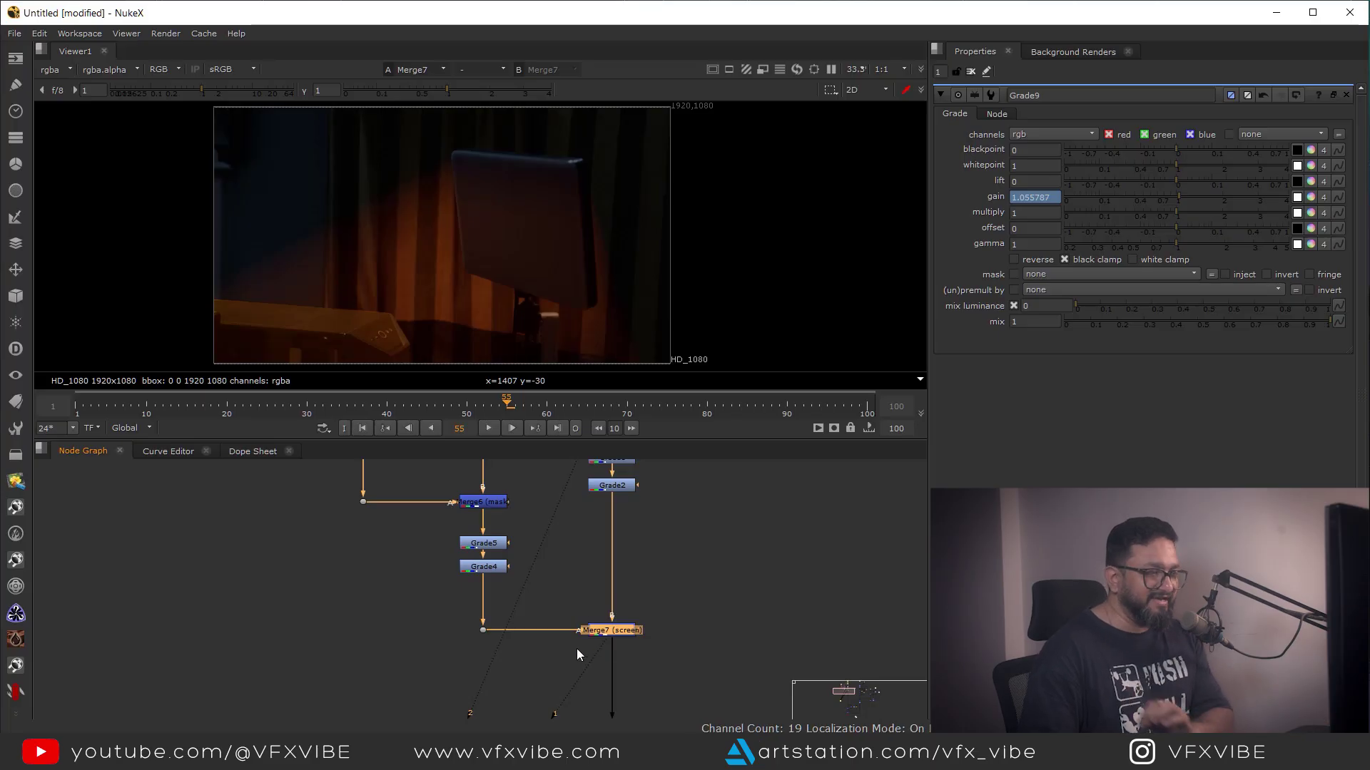
- Clone Grade9 and paste the clone near Merge7 in the background plate branch
scroll(577, 648, down, 3)
scroll(542, 617, up, 5)
drag(512, 602, 294, 649)
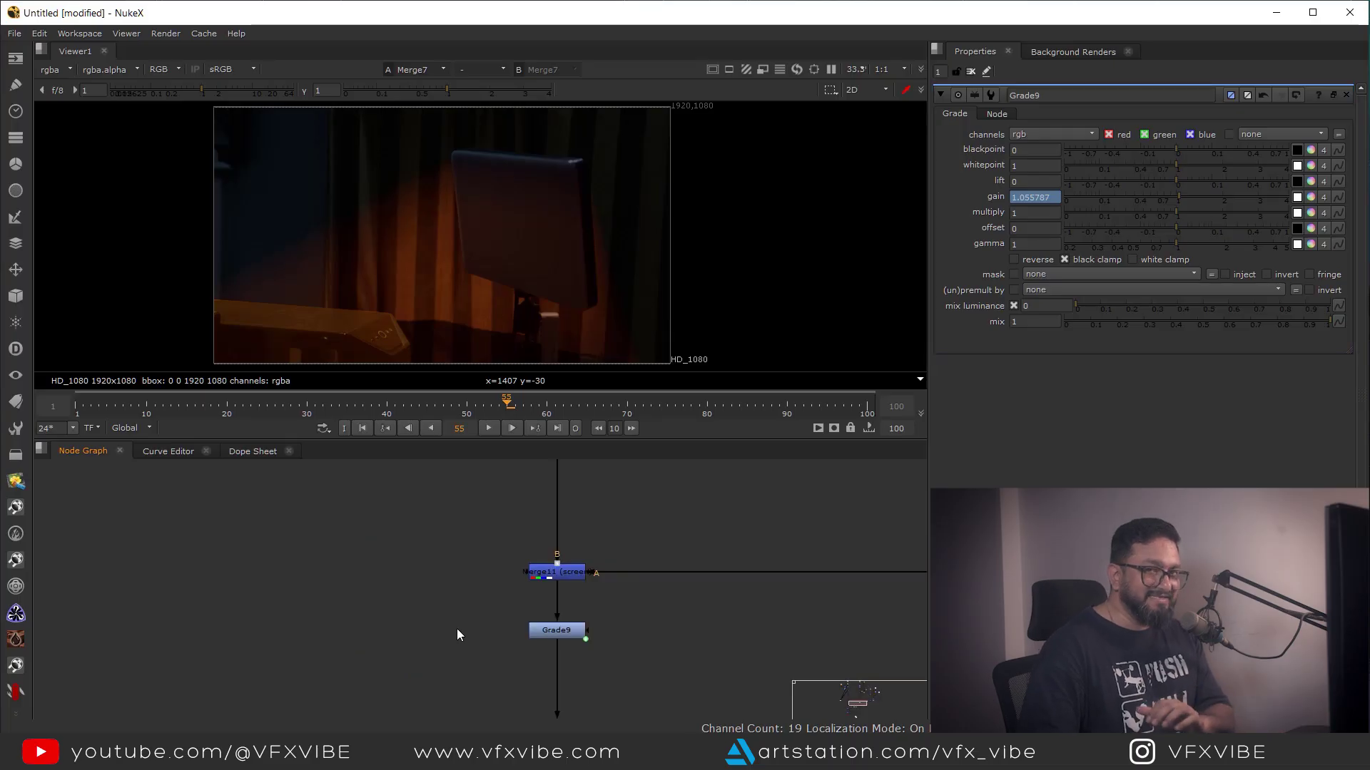
scroll(463, 635, down, 4)
middle_drag(314, 549, 565, 670)
middle_drag(540, 609, 554, 656)
scroll(485, 584, up, 2)
click(477, 583)
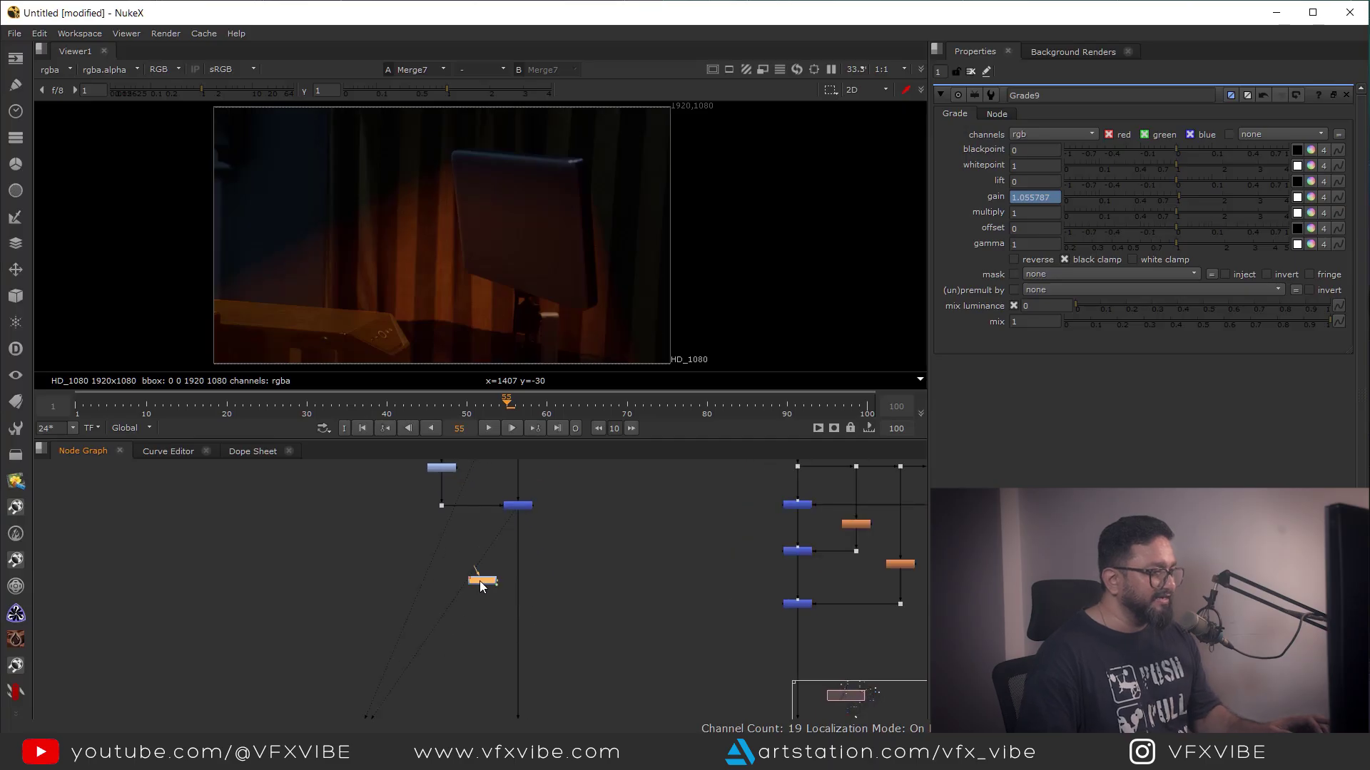
scroll(476, 579, up, 3)
scroll(474, 575, down, 1)
scroll(473, 579, up, 1)
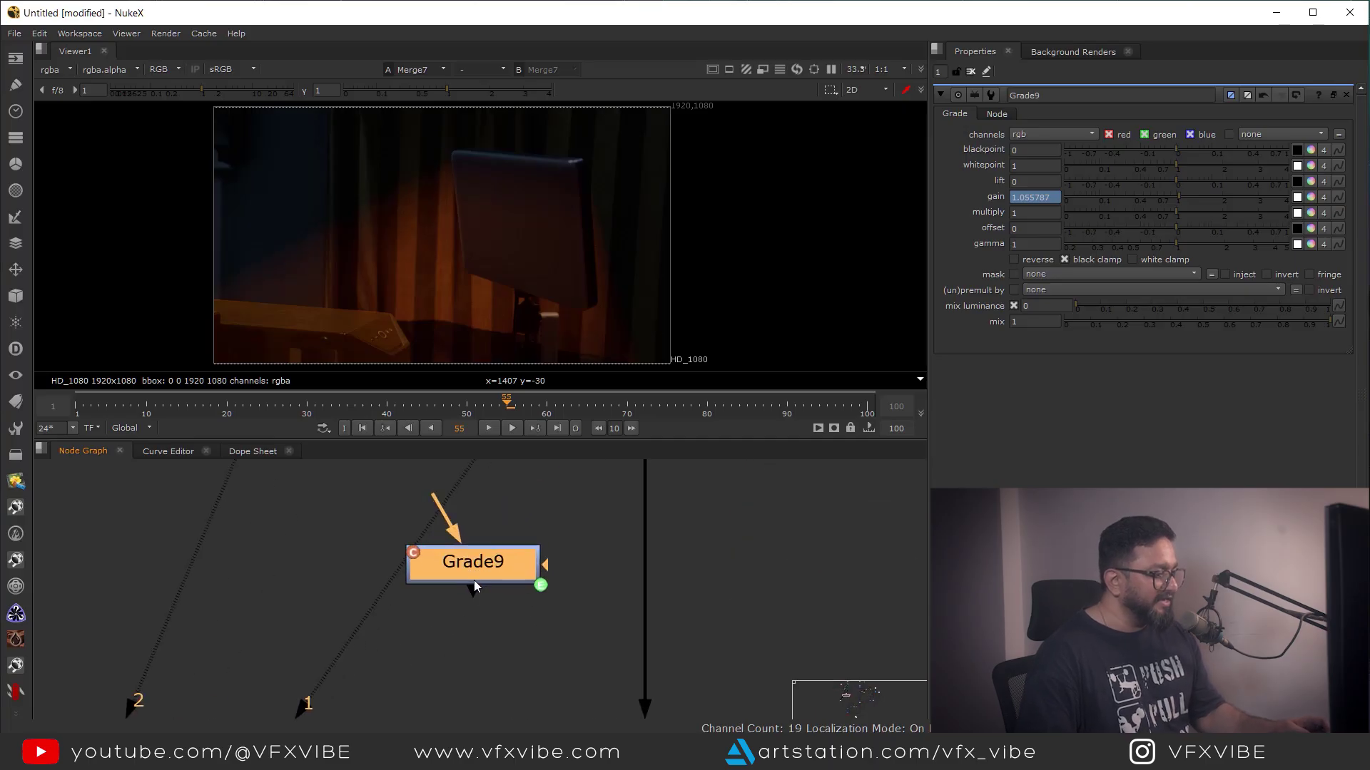
- Display the node link lines and trace the connection between the Grade9 clone and the original below Merge11
key(alt+e)
scroll(481, 587, down, 4)
middle_drag(469, 591, 389, 532)
scroll(547, 627, down, 2)
middle_drag(575, 650, 468, 568)
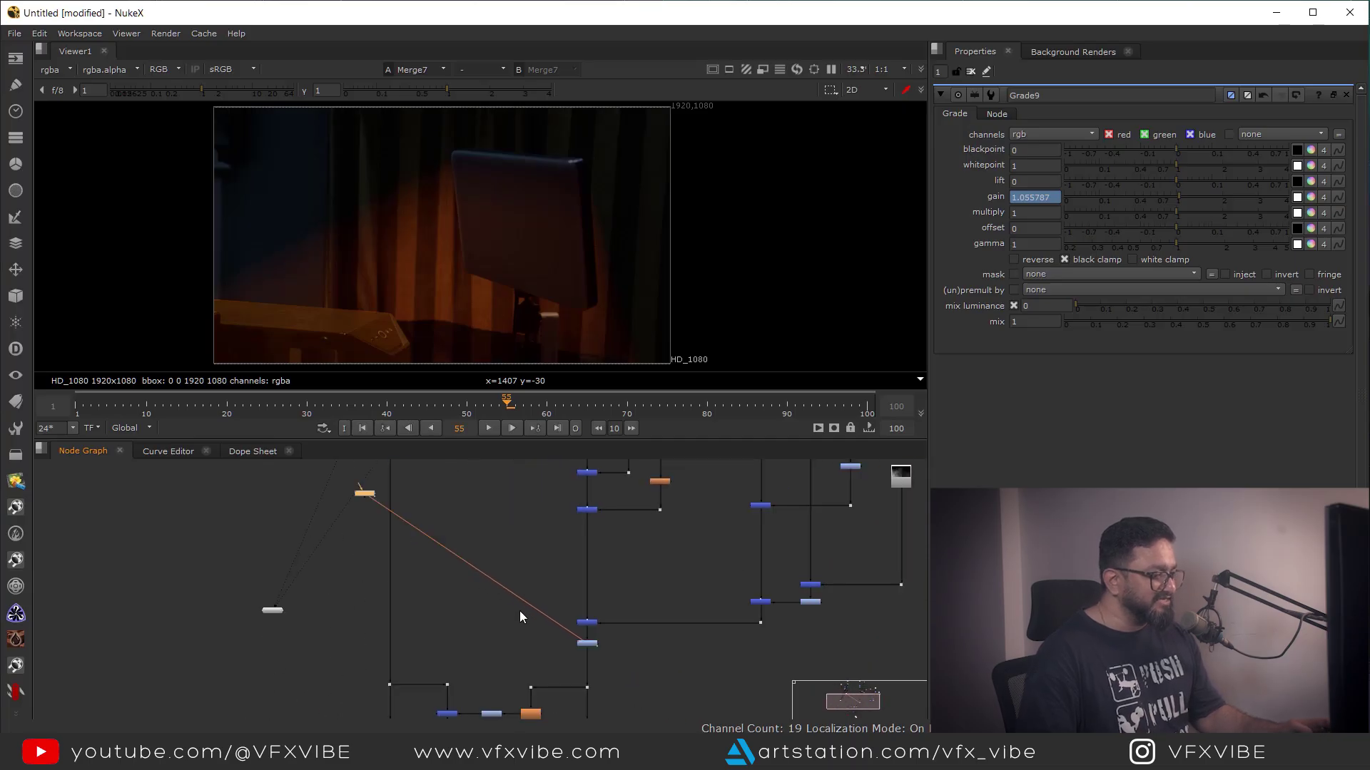
scroll(596, 645, up, 3)
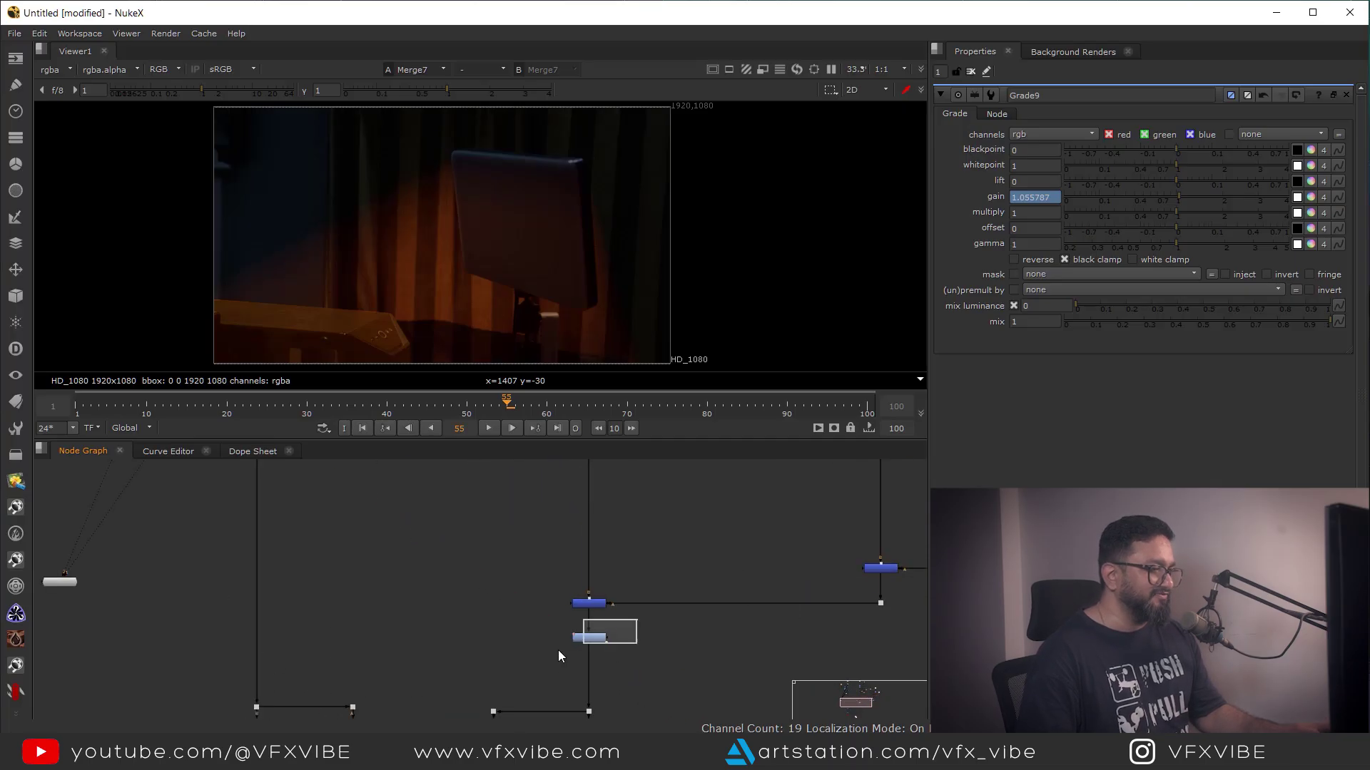
scroll(400, 553, down, 4)
scroll(402, 579, up, 3)
scroll(408, 619, down, 3)
scroll(386, 628, up, 3)
- Insert the Grade9 clone after Grade4 on the branch feeding Merge7, and play its output to check the flicker
drag(376, 632, 337, 535)
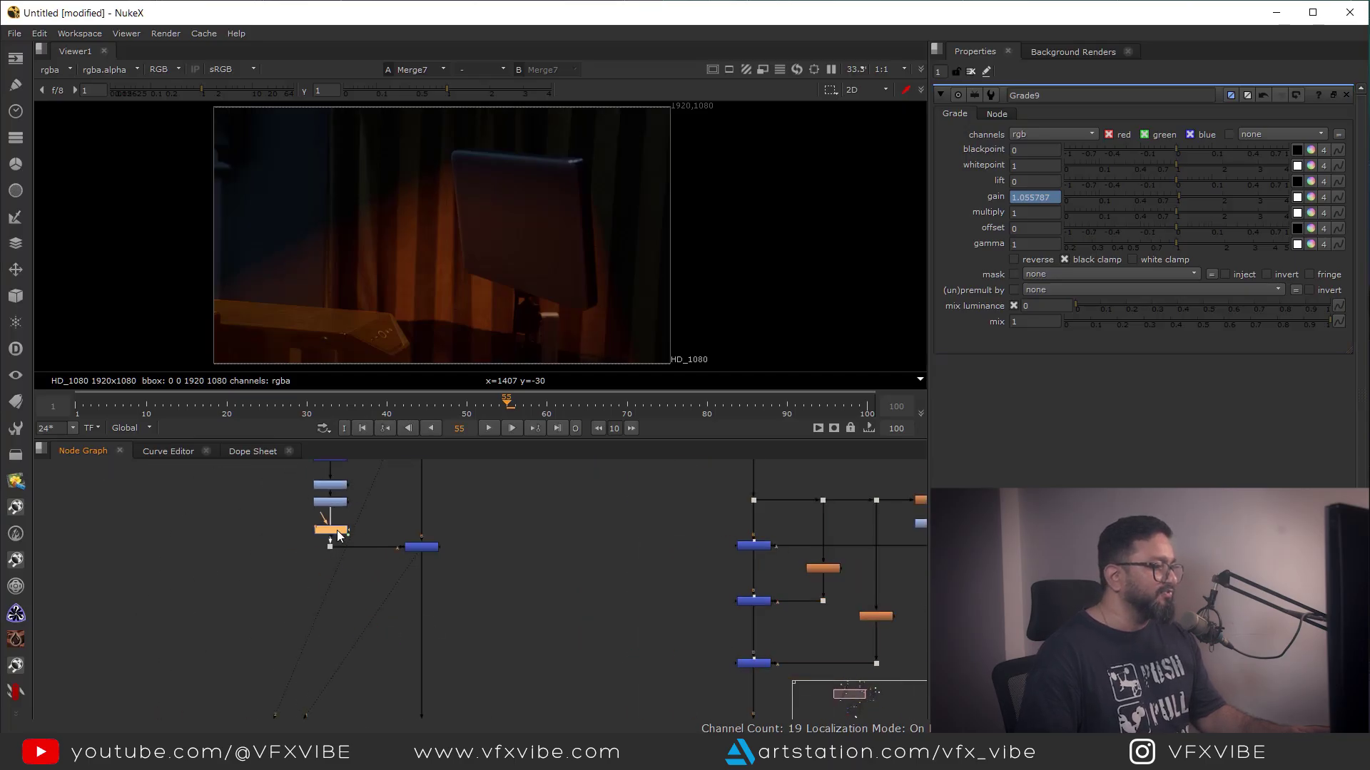
scroll(337, 535, up, 2)
key(1)
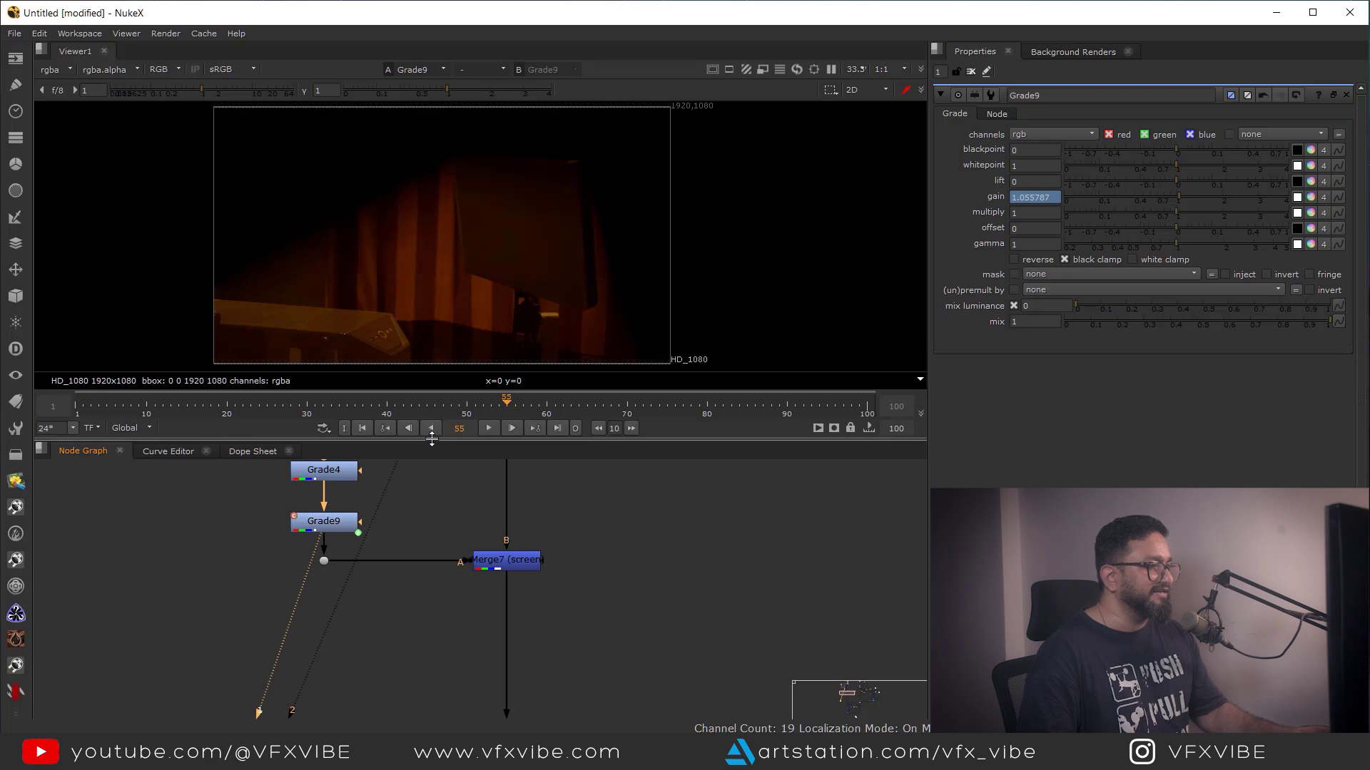
click(488, 428)
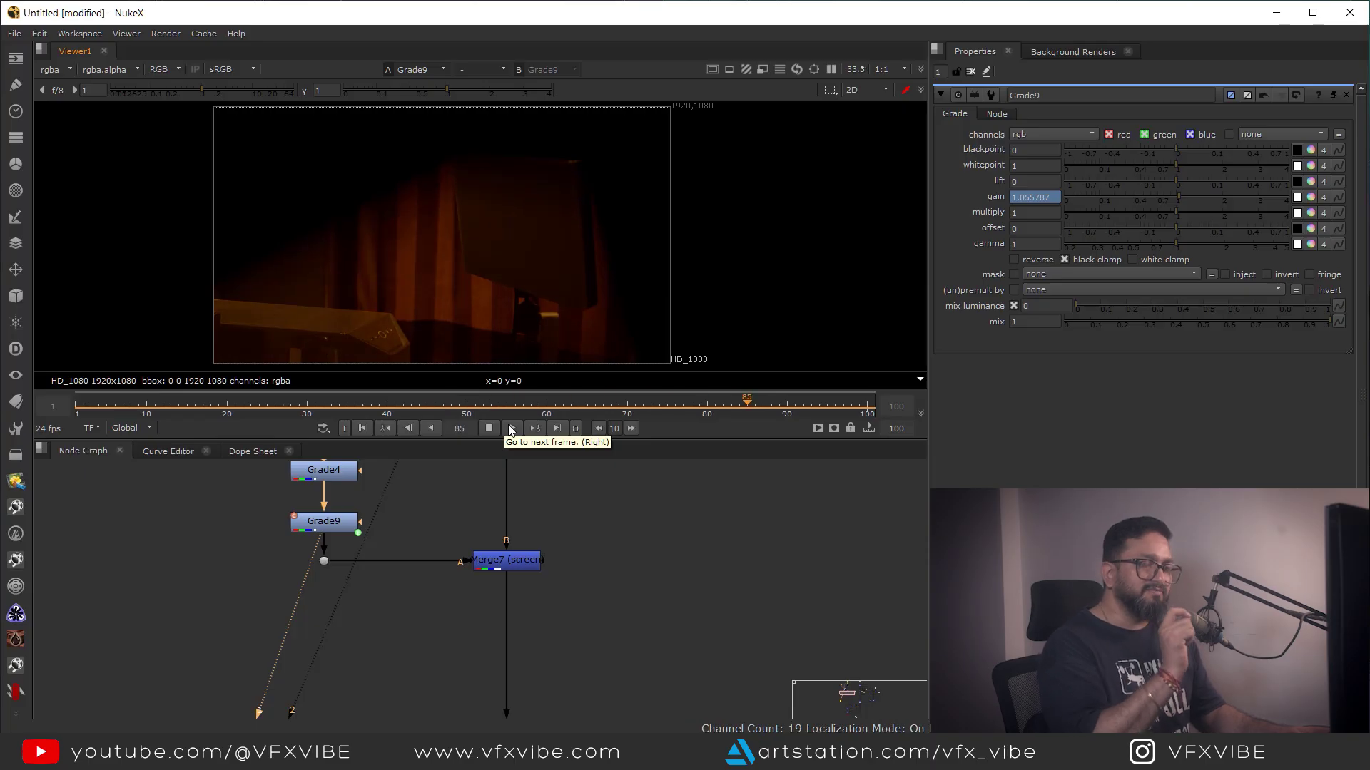
click(487, 430)
- Show the final CameraShake output and scrub around frames 44 to 49 to review the flicker on the composite
scroll(553, 607, down, 5)
middle_drag(610, 663, 529, 520)
scroll(400, 588, up, 2)
middle_drag(400, 589, 456, 615)
click(351, 545)
key(1)
click(428, 553)
drag(506, 409, 458, 410)
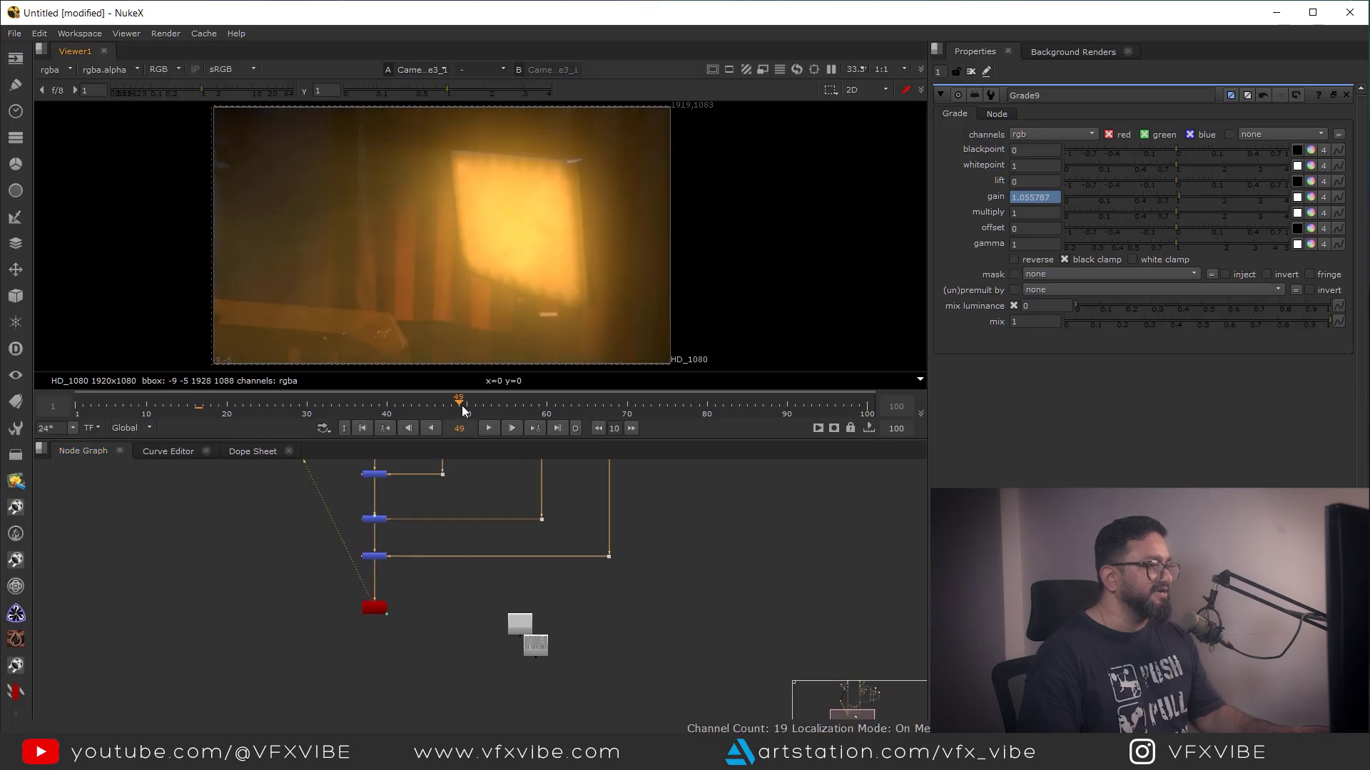
click(403, 403)
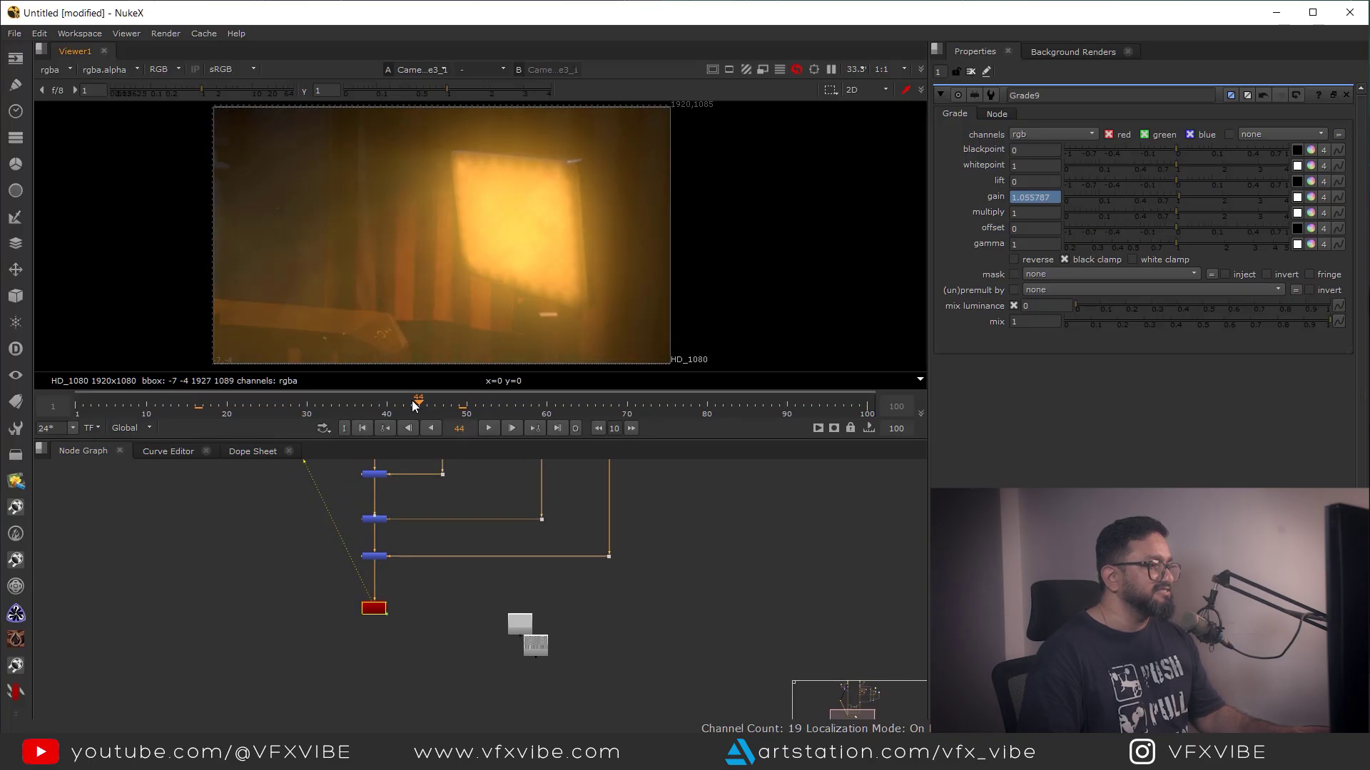
click(452, 404)
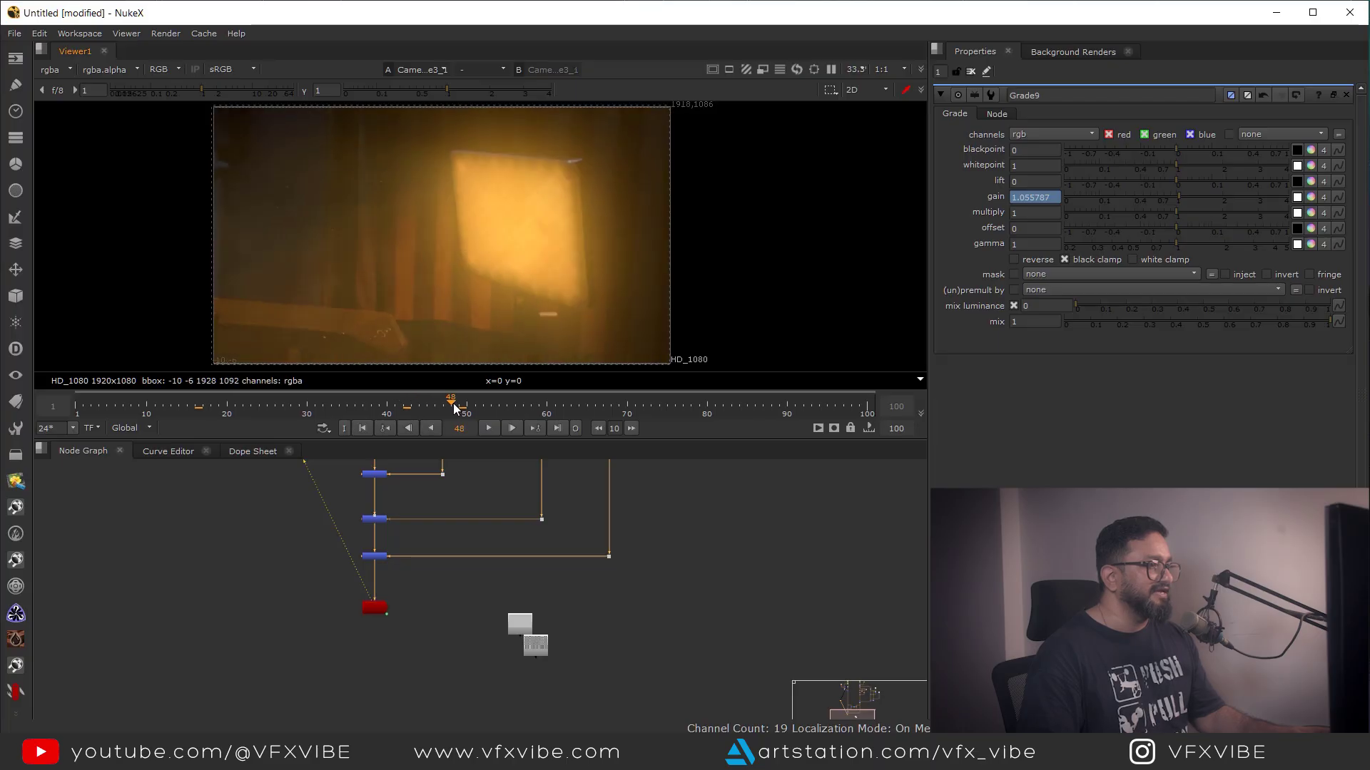
click(475, 405)
drag(476, 406, 531, 419)
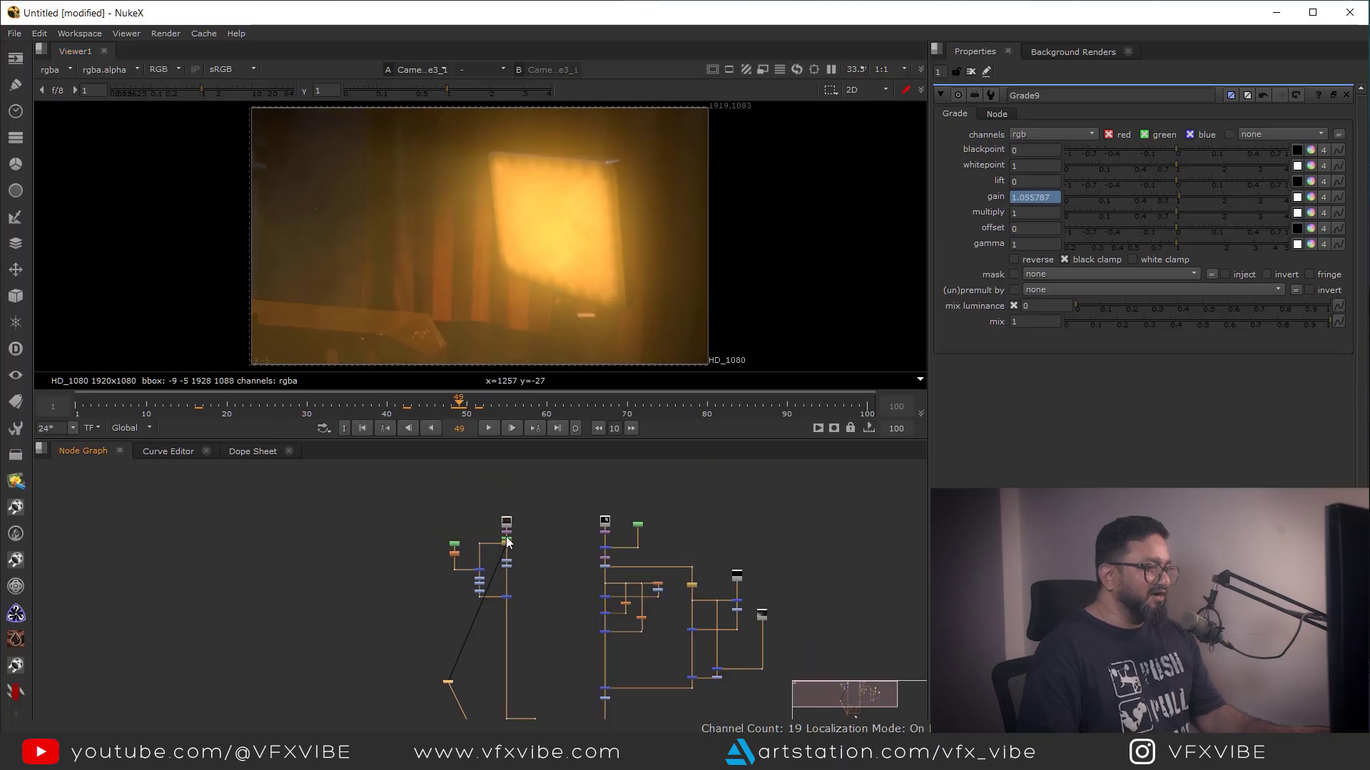
- Show the original plate in the viewer at Read1 and at FrameHold1
scroll(507, 543, up, 4)
click(511, 509)
key(1)
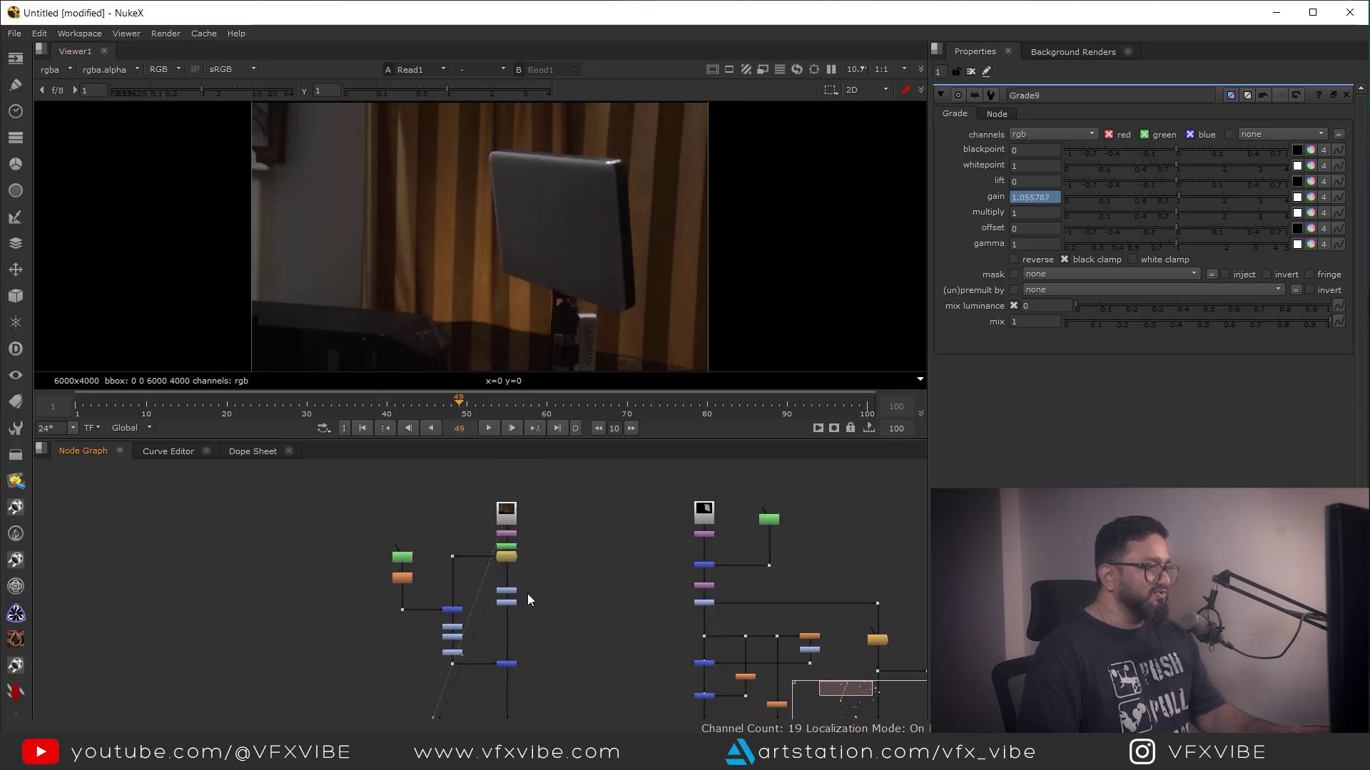
click(508, 557)
key(1)
scroll(489, 514, down, 4)
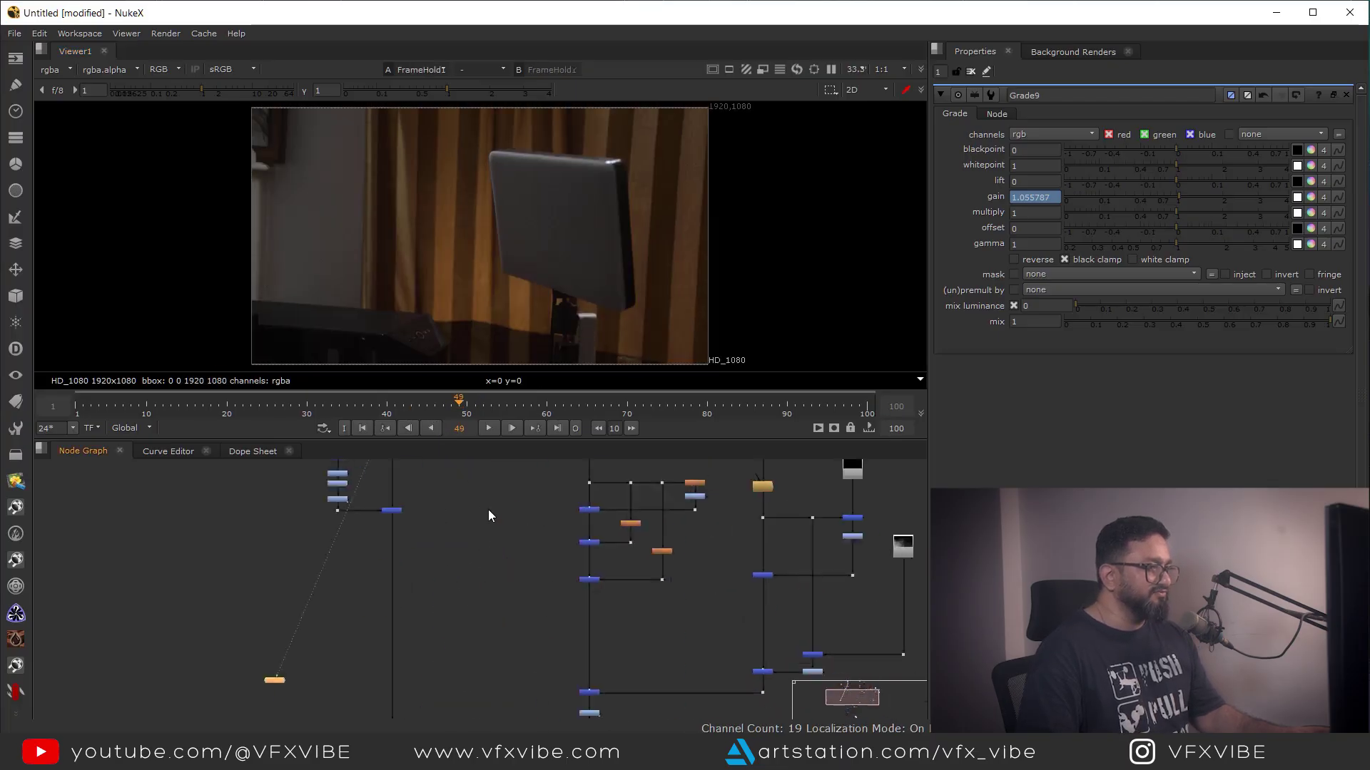
- Load the final CameraShake output into the viewer and switch repeatedly between it and the FrameHold1 plate to compare them
scroll(490, 630, up, 5)
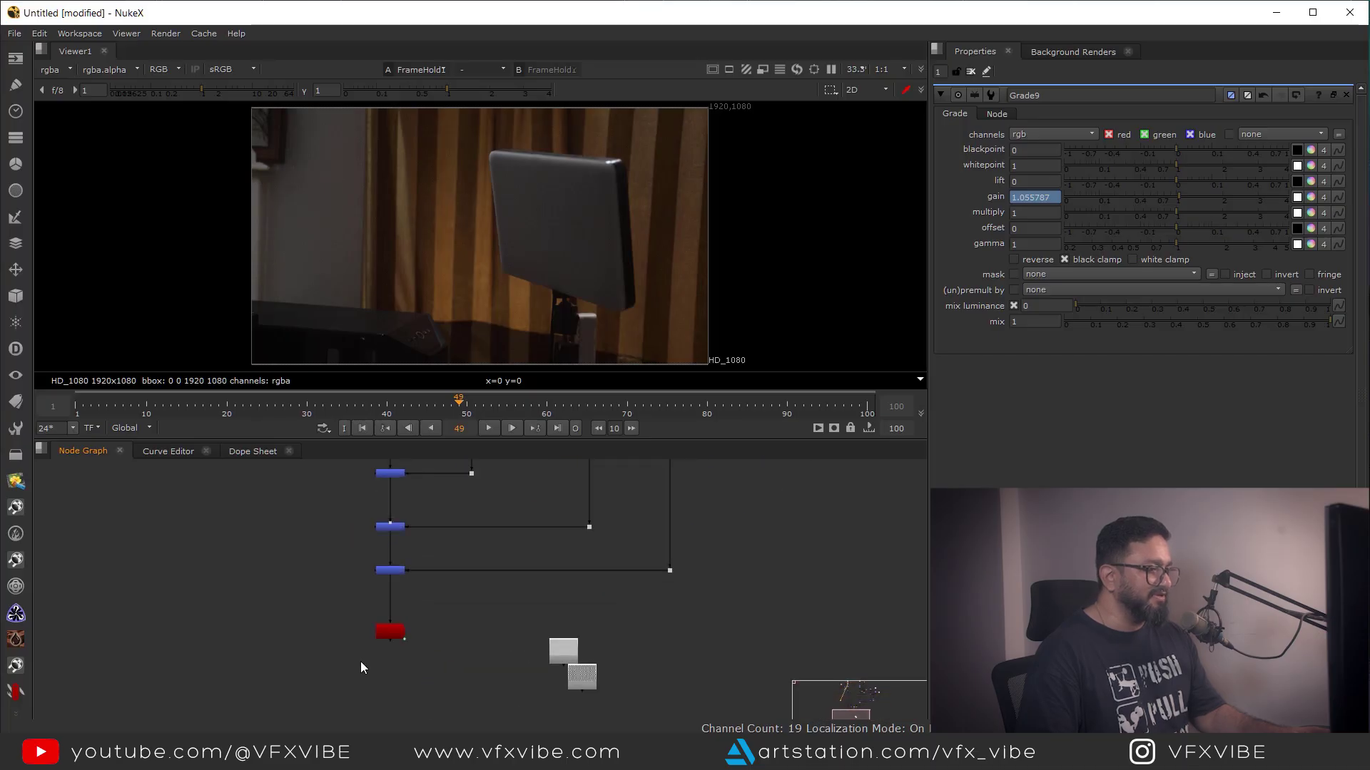
key(1)
key(2)
key(1)
key(2)
key(1)
key(2)
key(2)
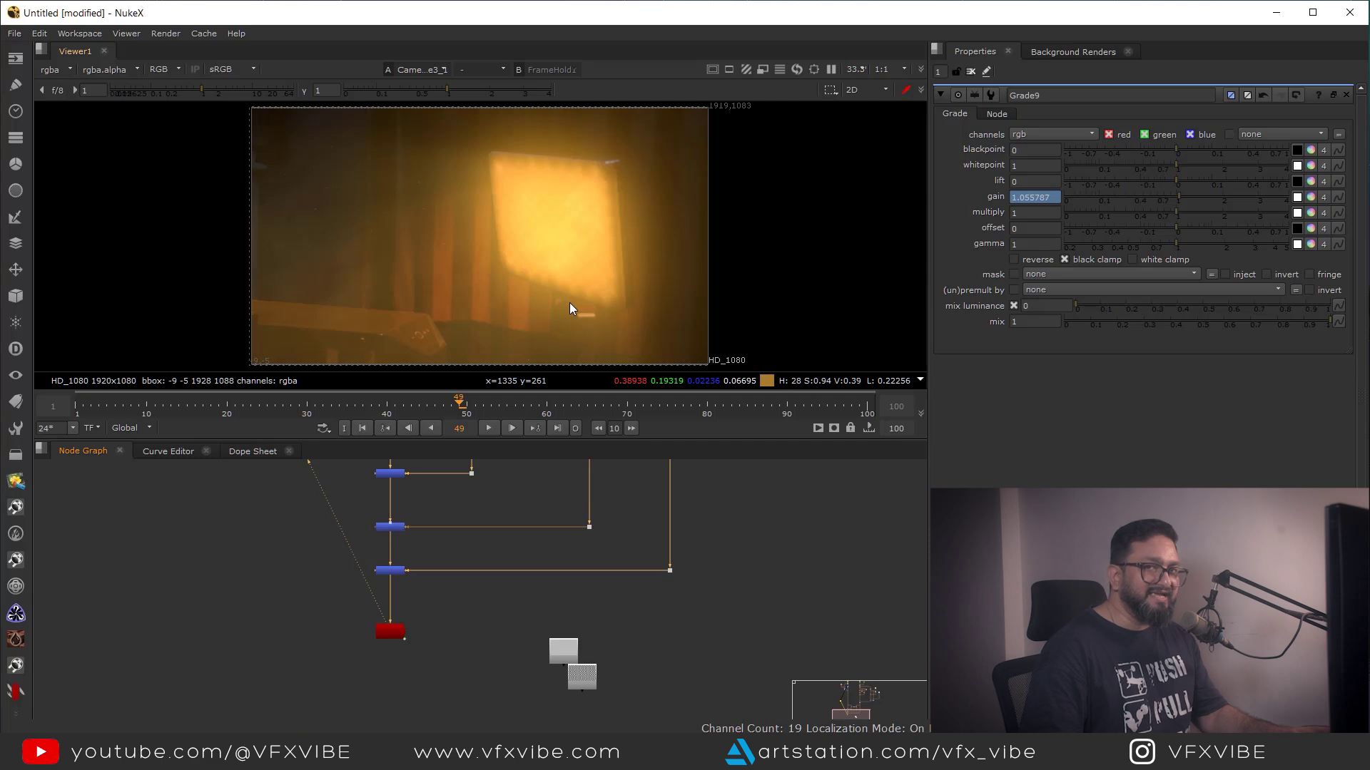
key(1)
key(2)
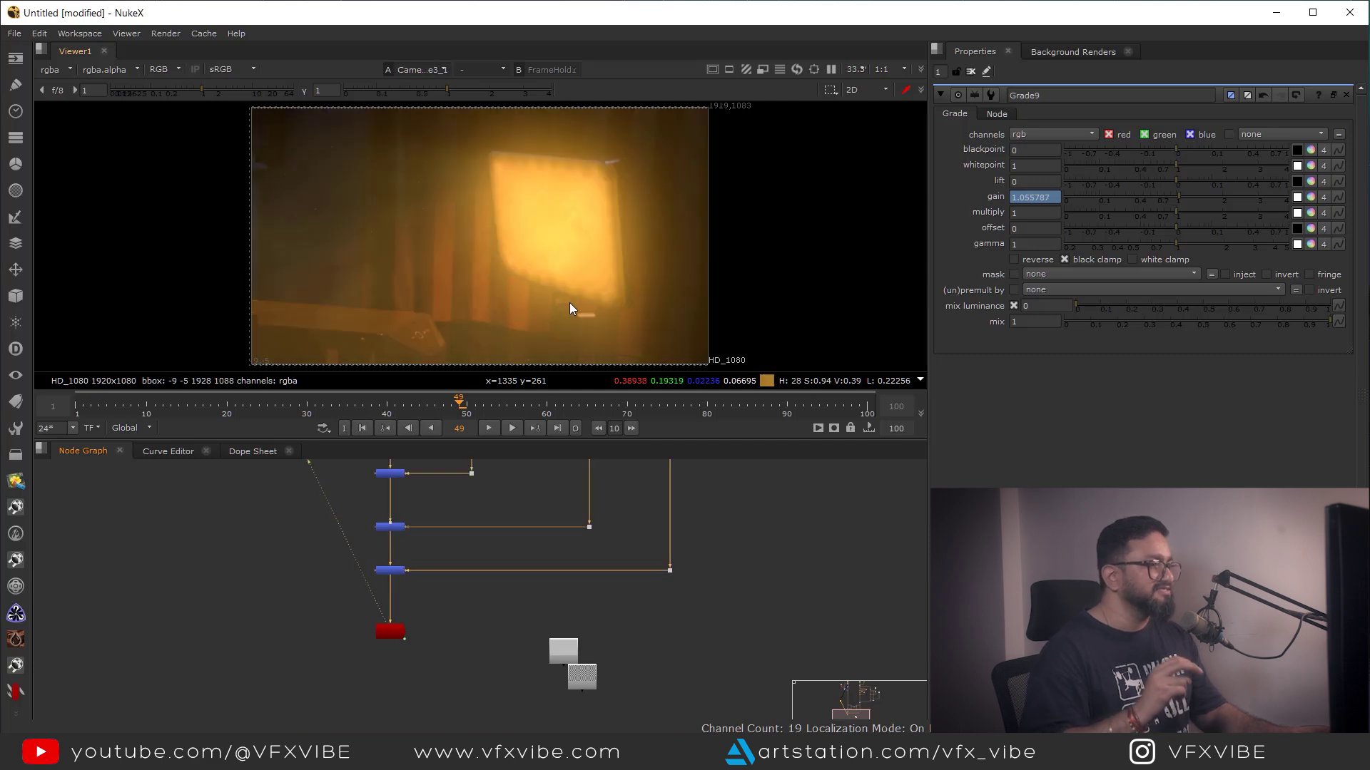
key(1)
key(2)
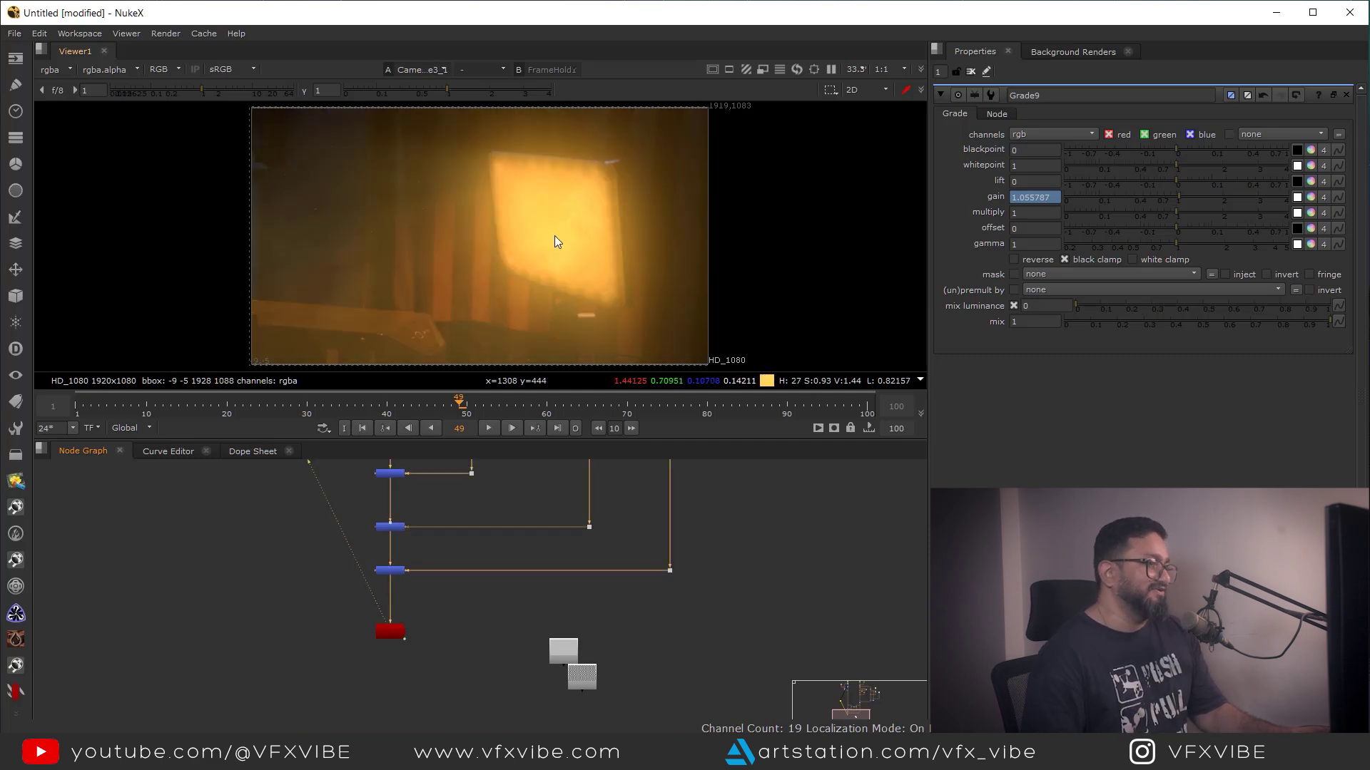
- Inspect the final composite up close, including the desk area at frame 51
scroll(554, 235, up, 4)
scroll(703, 235, down, 4)
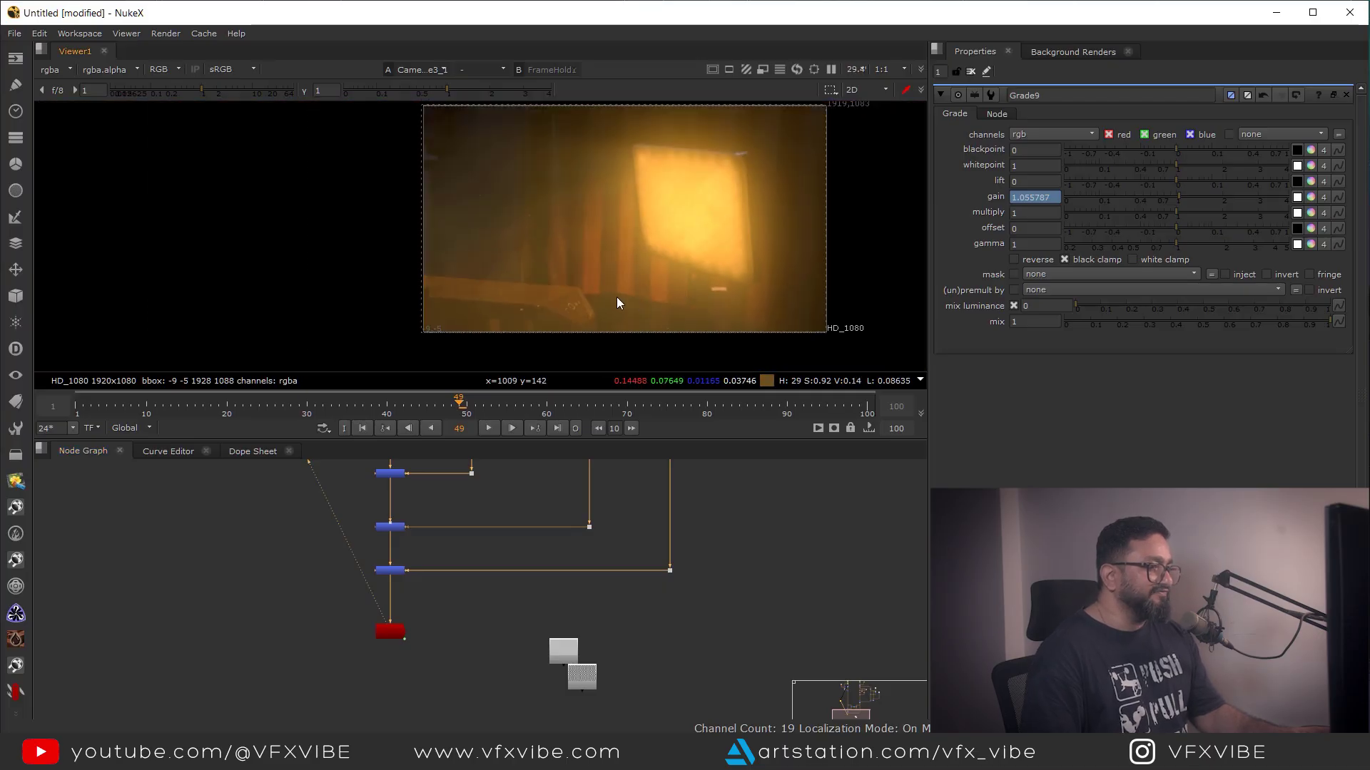
middle_drag(532, 485, 550, 622)
mouse_move(462, 408)
mouse_down()
mouse_move(421, 410)
mouse_move(476, 409)
mouse_up()
scroll(512, 323, up, 3)
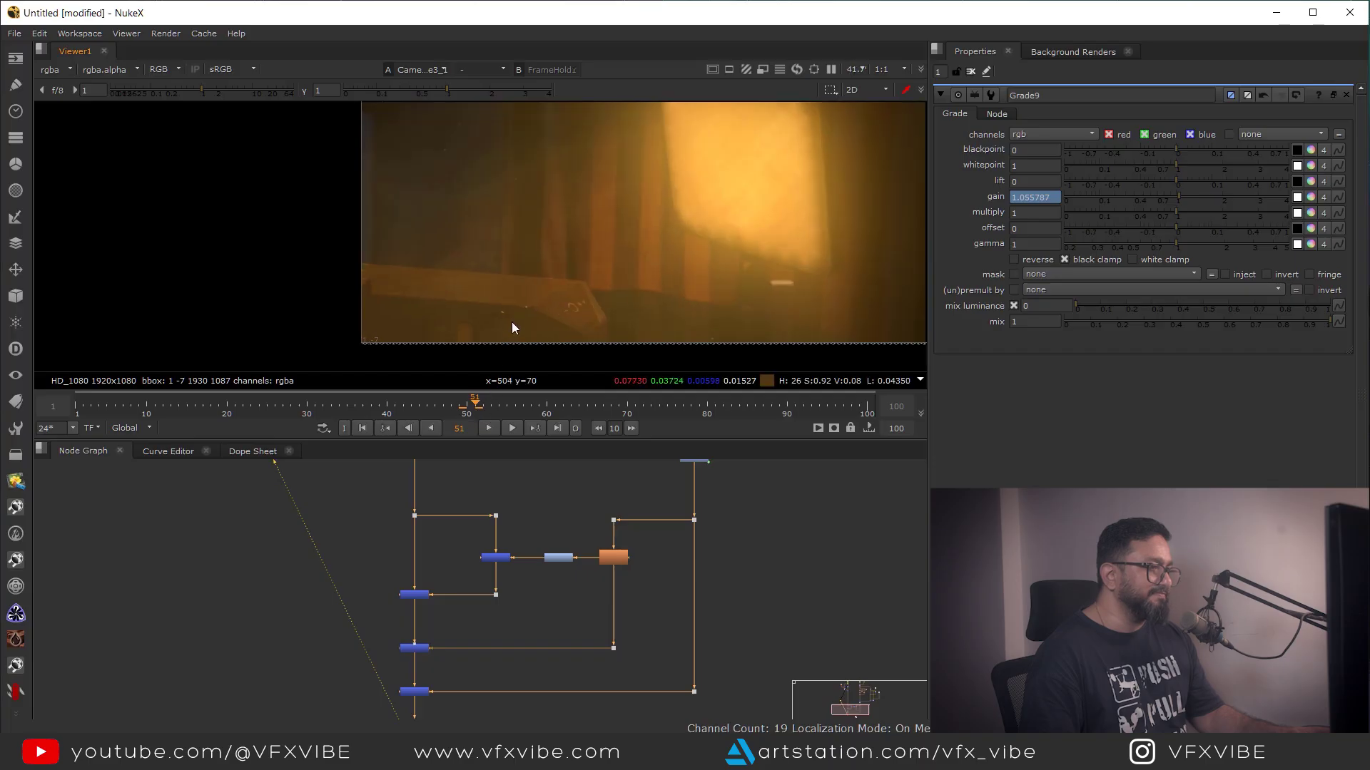
middle_drag(512, 322, 511, 350)
scroll(514, 346, down, 3)
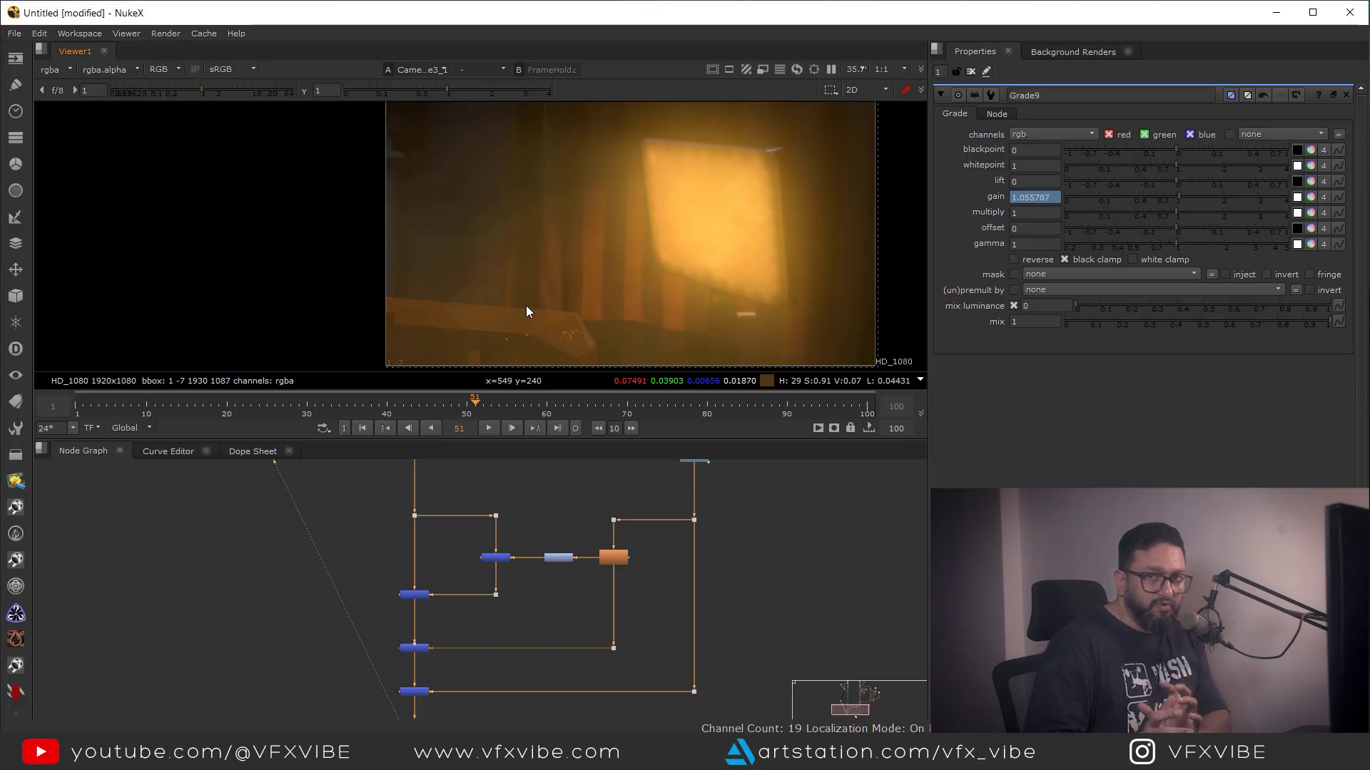
- Locate the flicker Grade9 node below Merge11 in the node graph and select it
scroll(629, 600, down, 3)
scroll(722, 556, up, 2)
middle_drag(722, 557, 629, 571)
drag(448, 595, 537, 551)
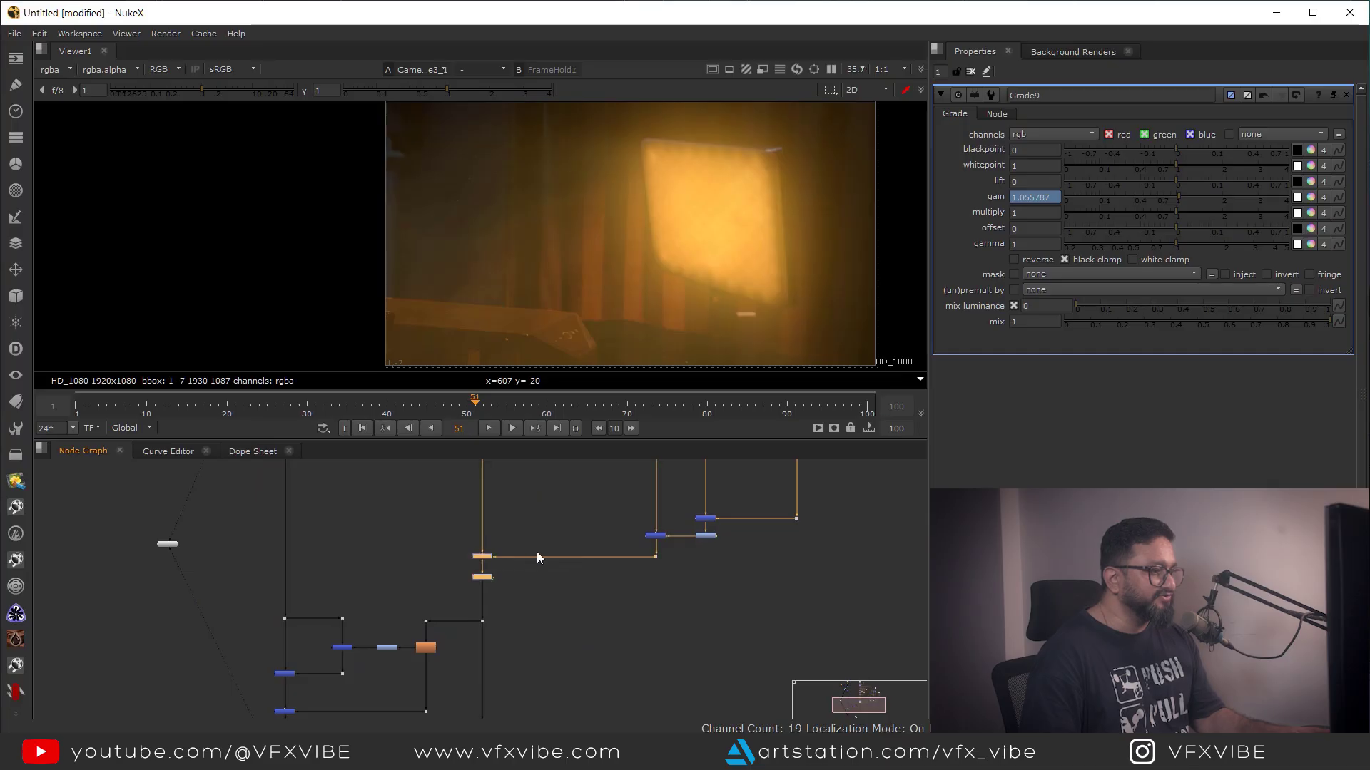
scroll(484, 579, up, 5)
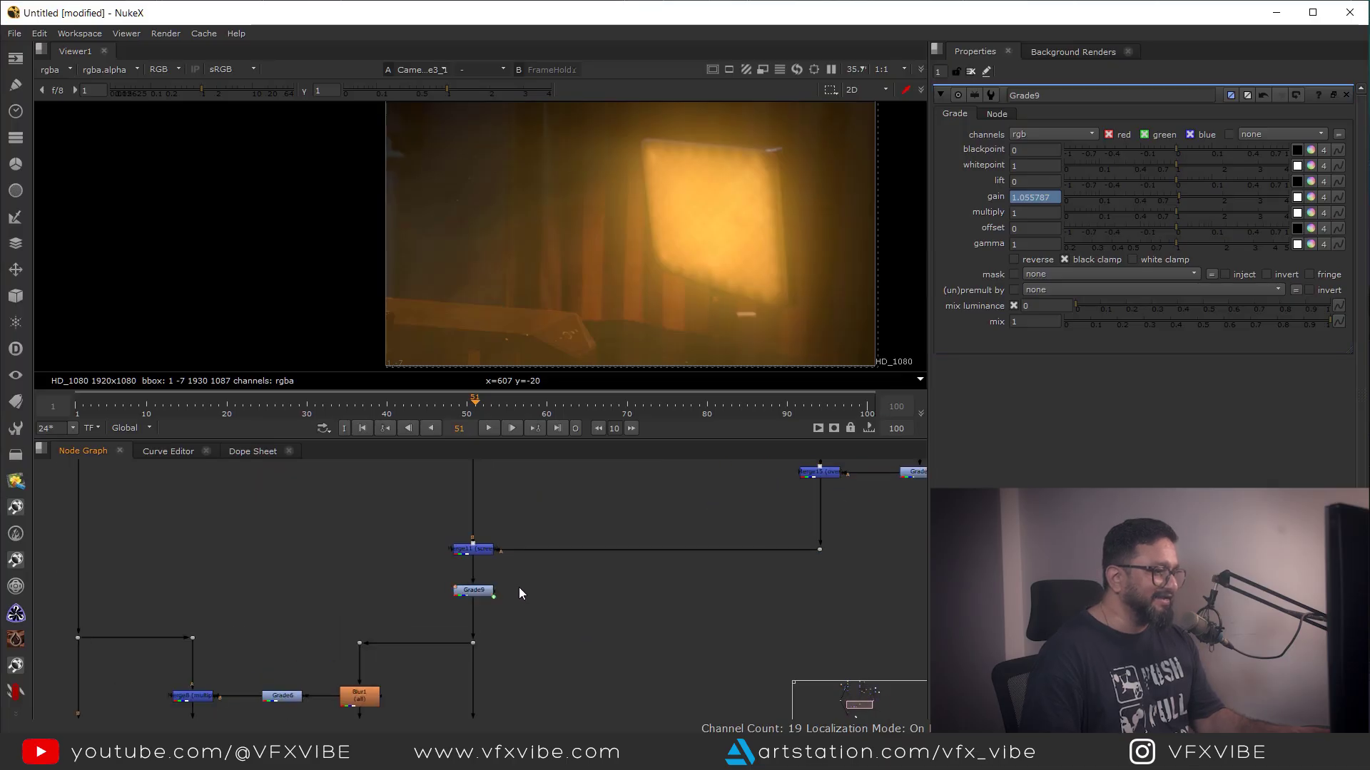
drag(535, 571, 336, 627)
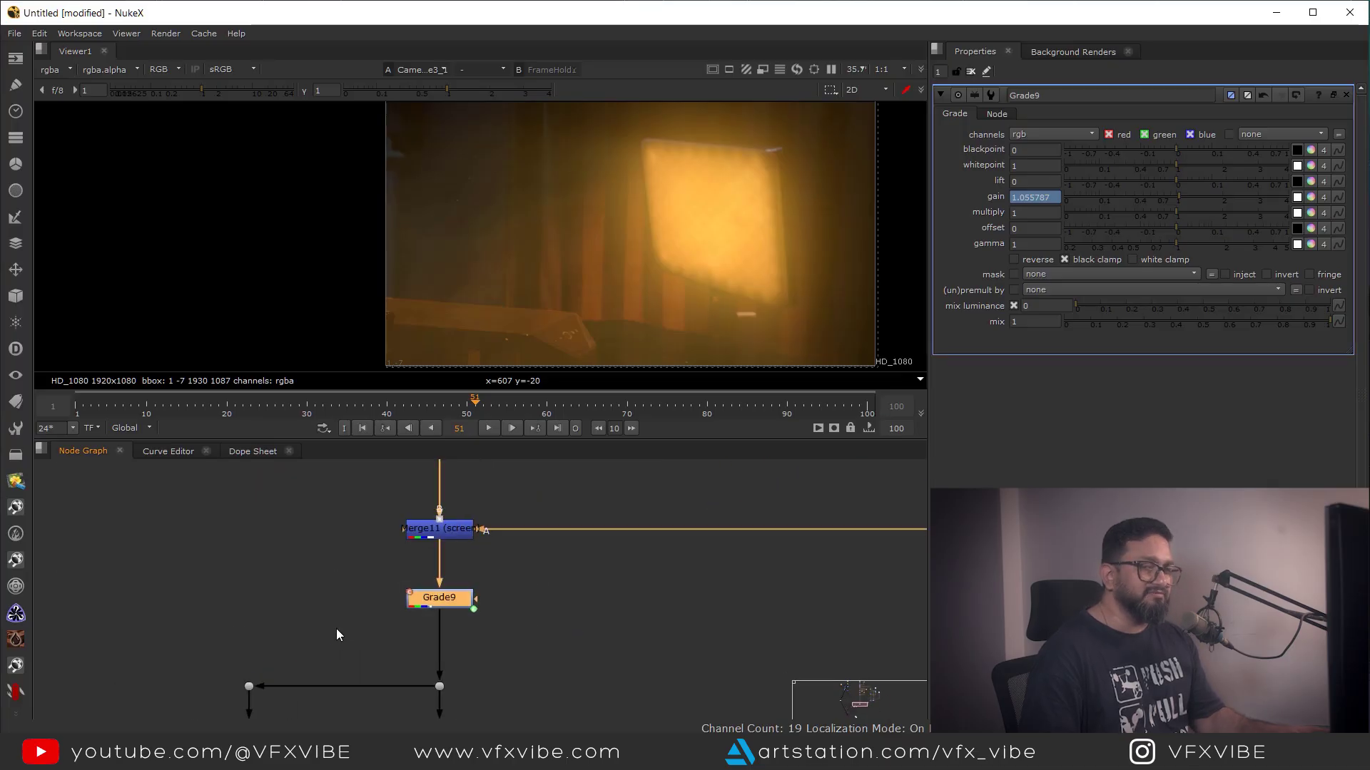
- Show the output of Grade8, the smoke branch's grade below Merge14, in the viewer
scroll(612, 610, down, 4)
scroll(694, 636, up, 3)
click(678, 628)
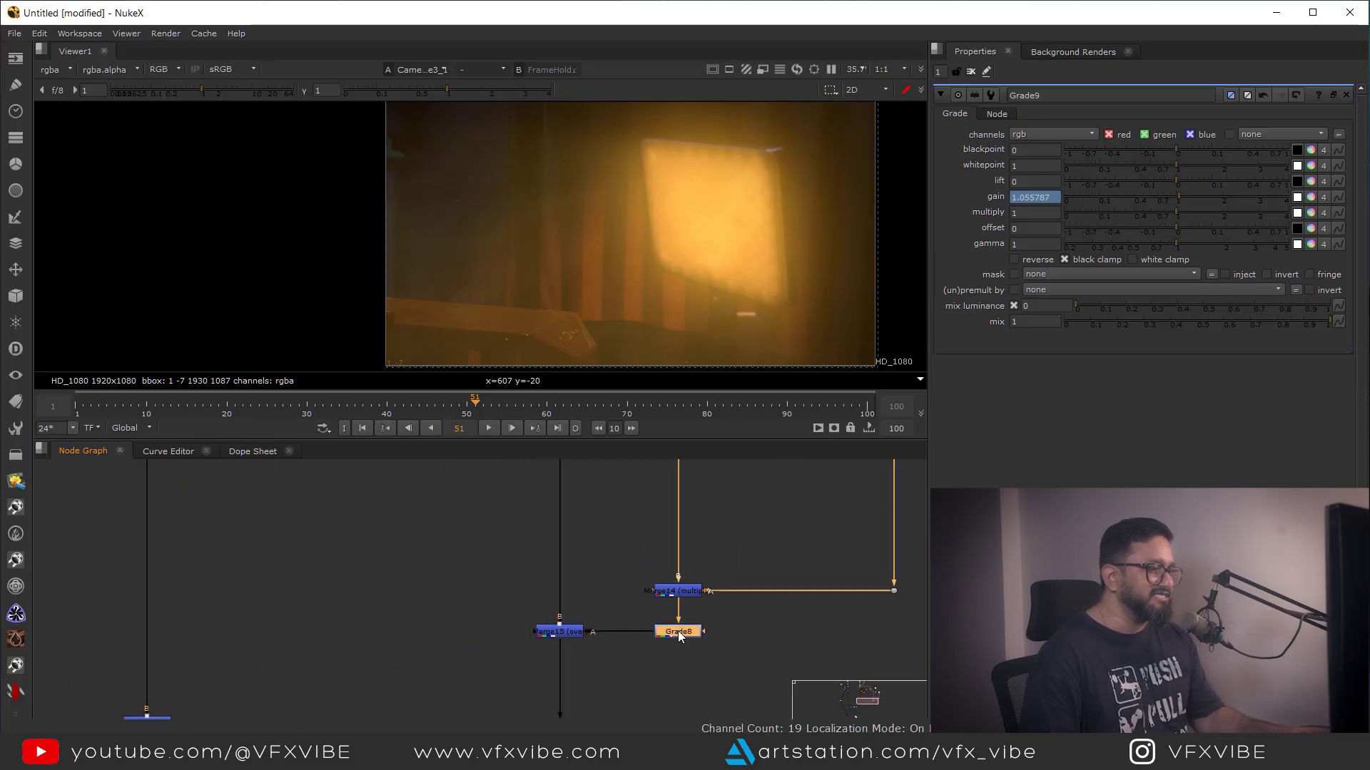
key(1)
middle_drag(633, 648, 627, 588)
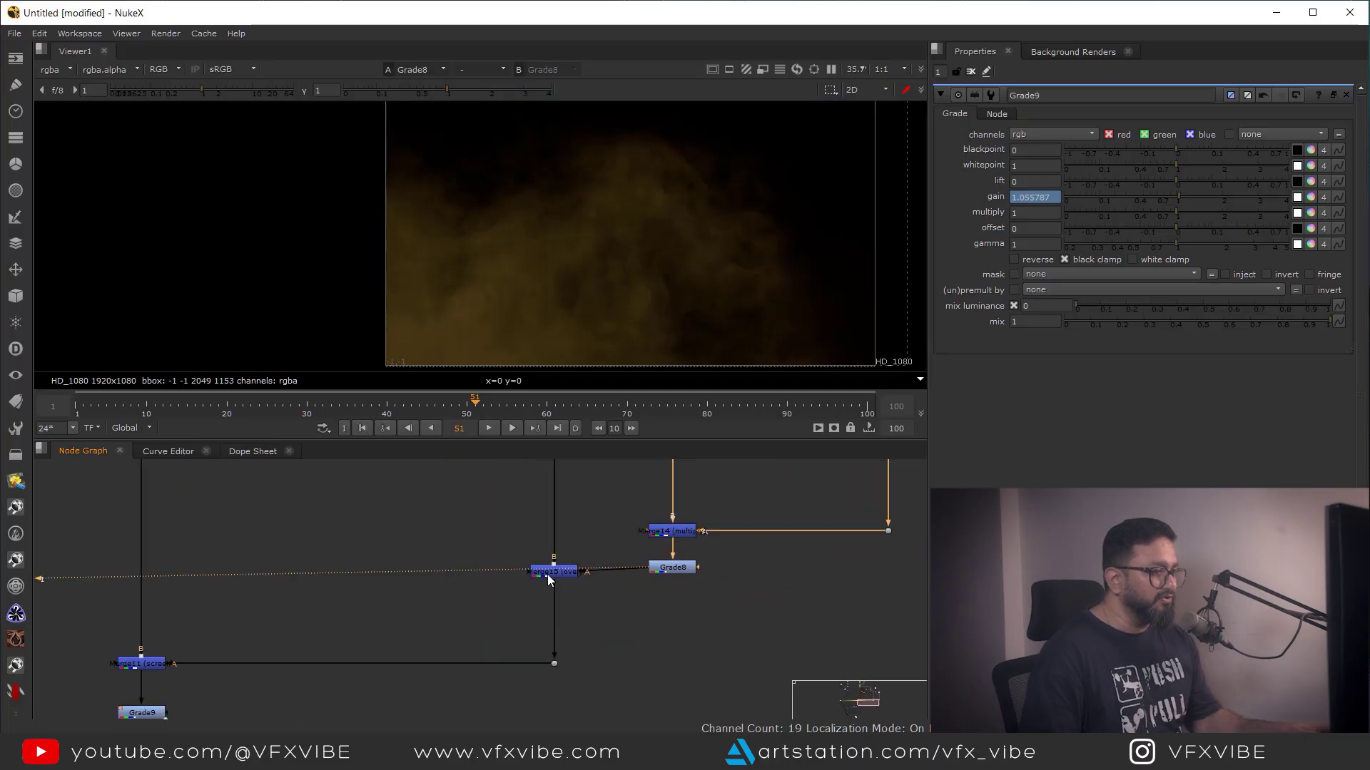
- Move Merge15 lower to make room and place a copy of the flicker Grade9 below Grade8
drag(546, 574, 546, 632)
middle_drag(374, 652, 540, 552)
click(319, 614)
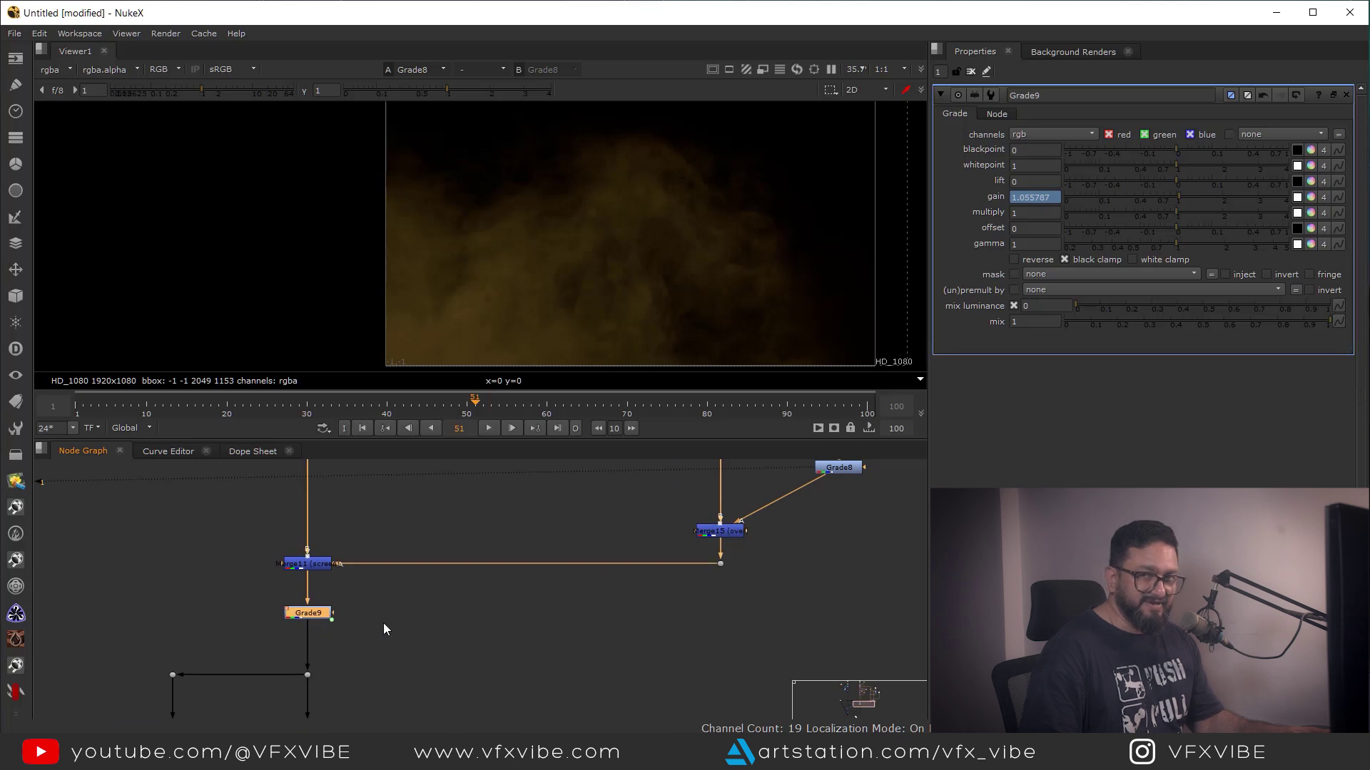
middle_drag(628, 584, 457, 654)
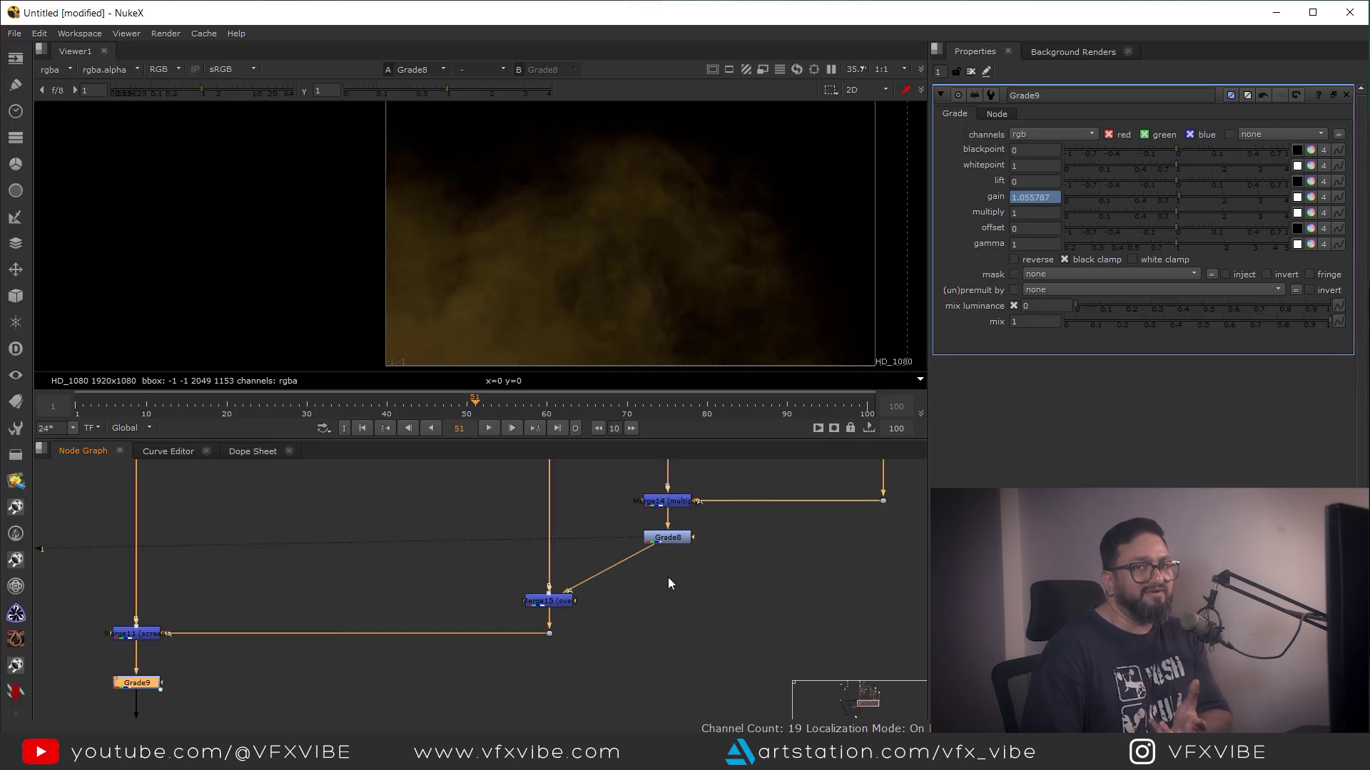
click(561, 675)
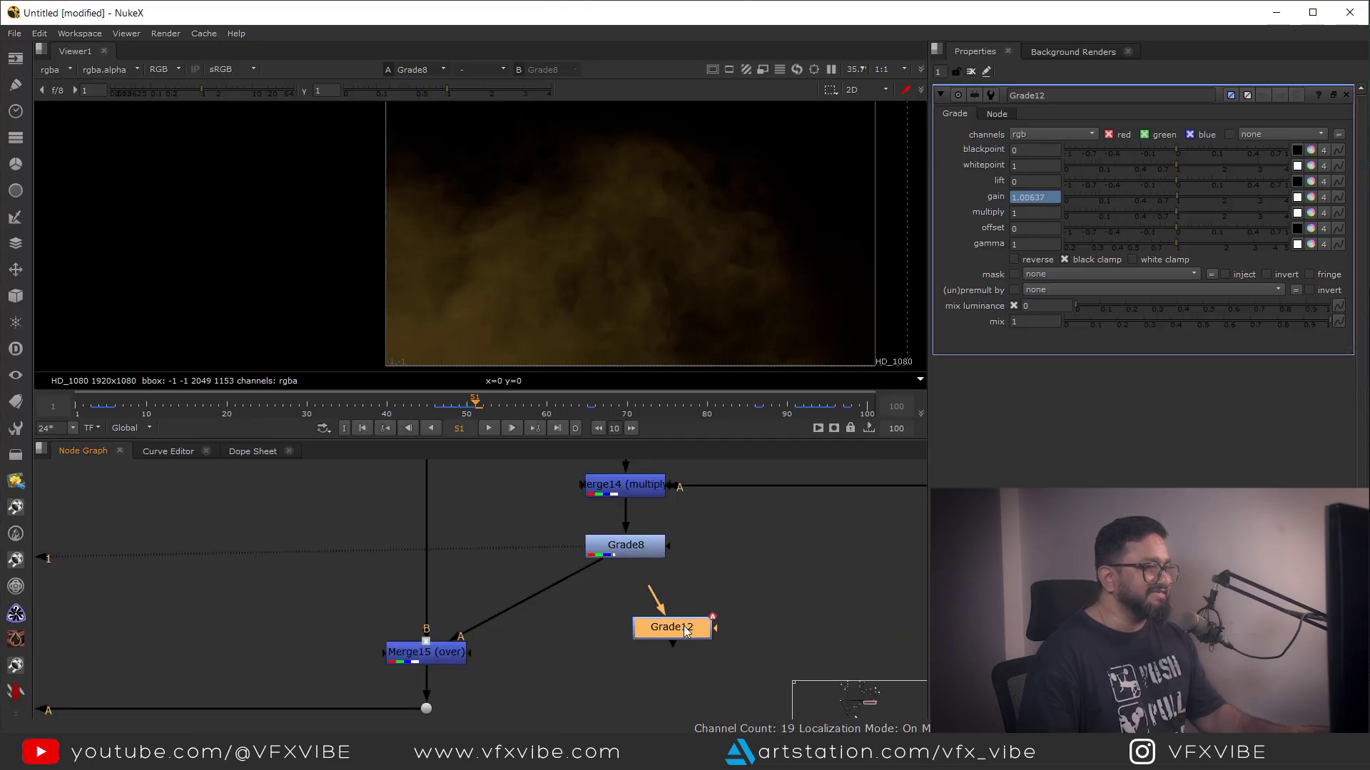
drag(683, 626, 627, 622)
- Play back the copied flicker grade on the smoke and route Merge15's A input through it
click(648, 604)
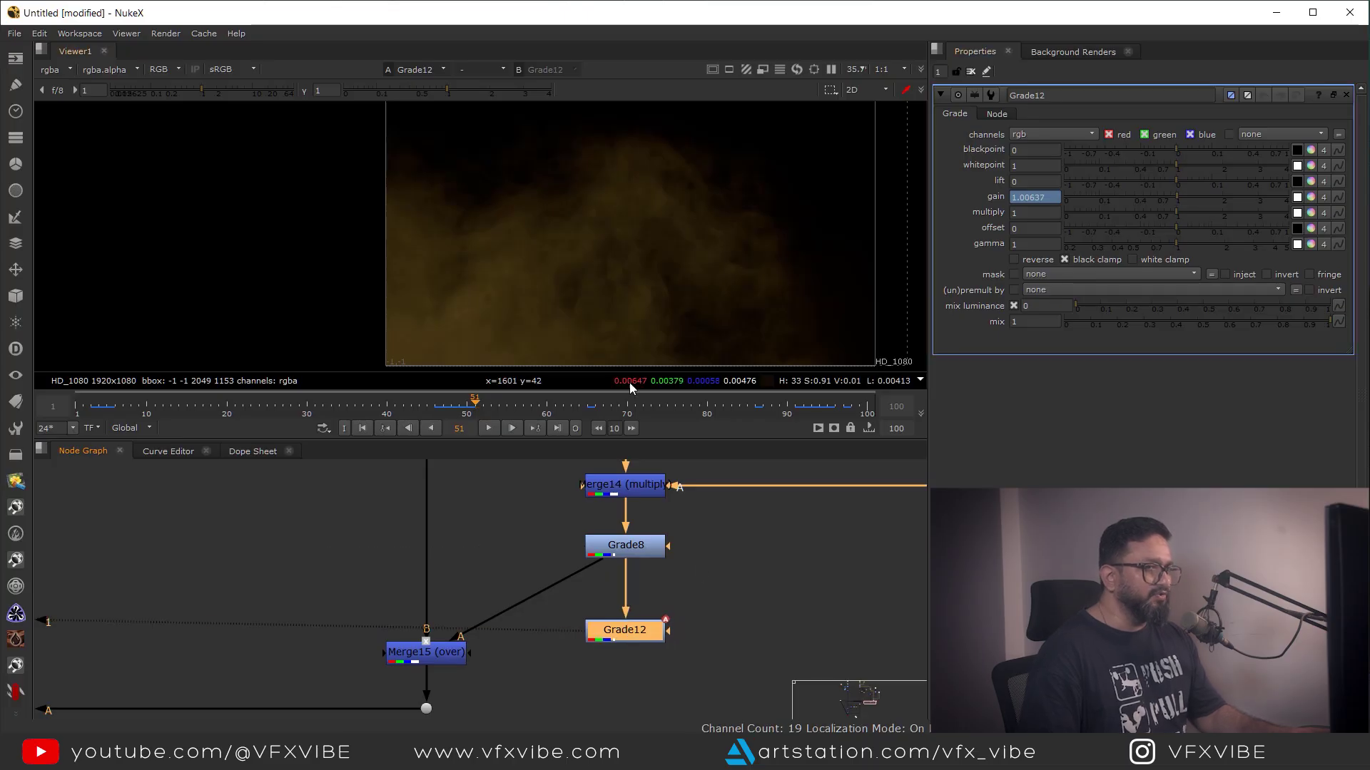
click(488, 428)
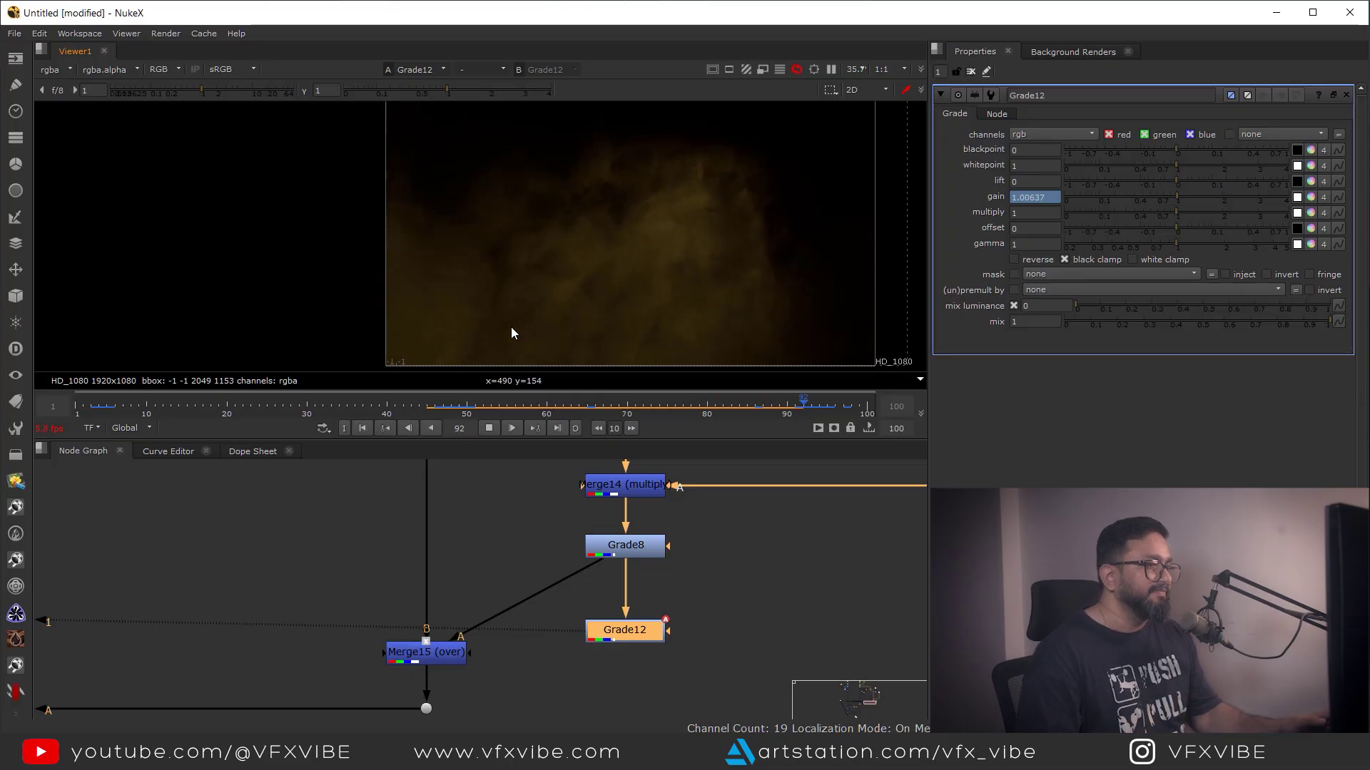
scroll(598, 570, down, 3)
drag(588, 569, 609, 609)
drag(619, 605, 598, 635)
- Place another copy of the flicker grade directly below Grade7 in the dust particle branch and view its output
scroll(639, 617, down, 3)
scroll(583, 560, down, 1)
middle_drag(625, 464, 622, 600)
scroll(642, 610, up, 2)
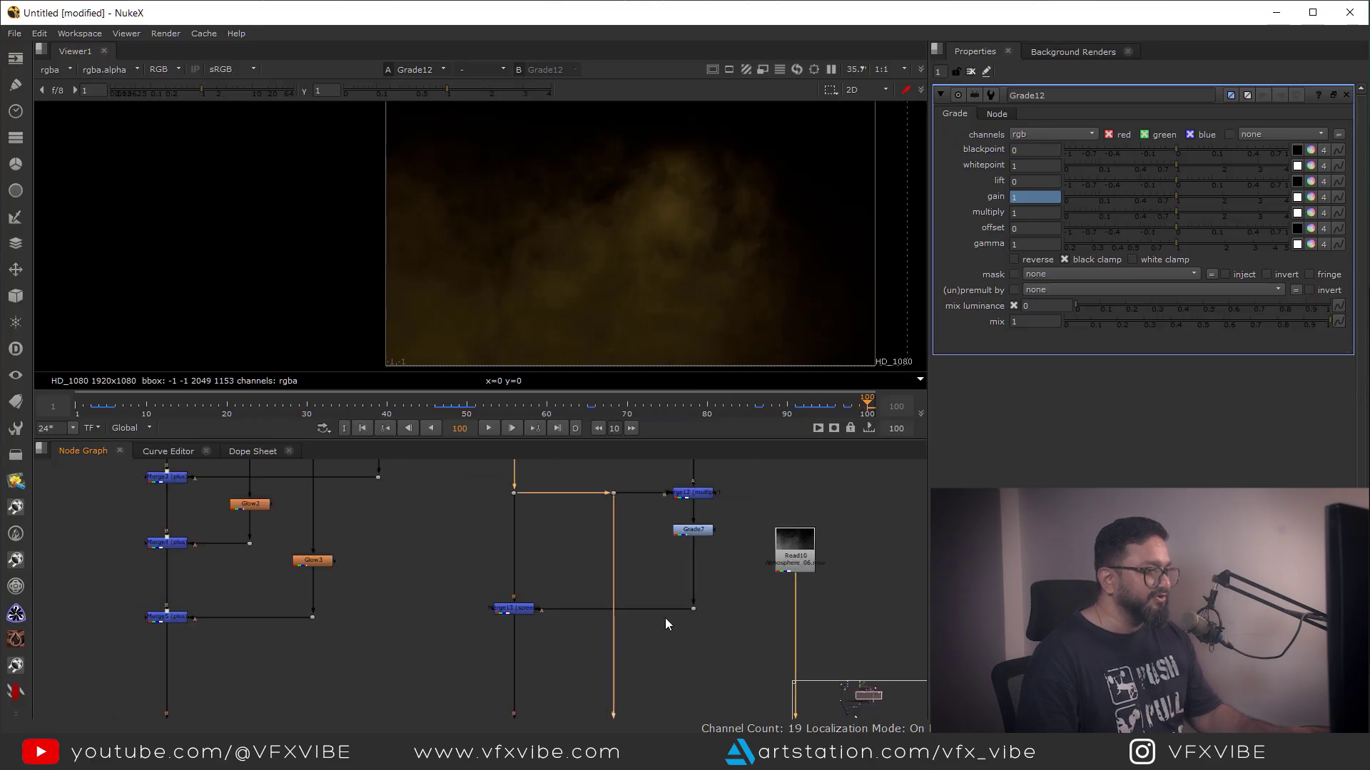
click(697, 532)
key(1)
key(g)
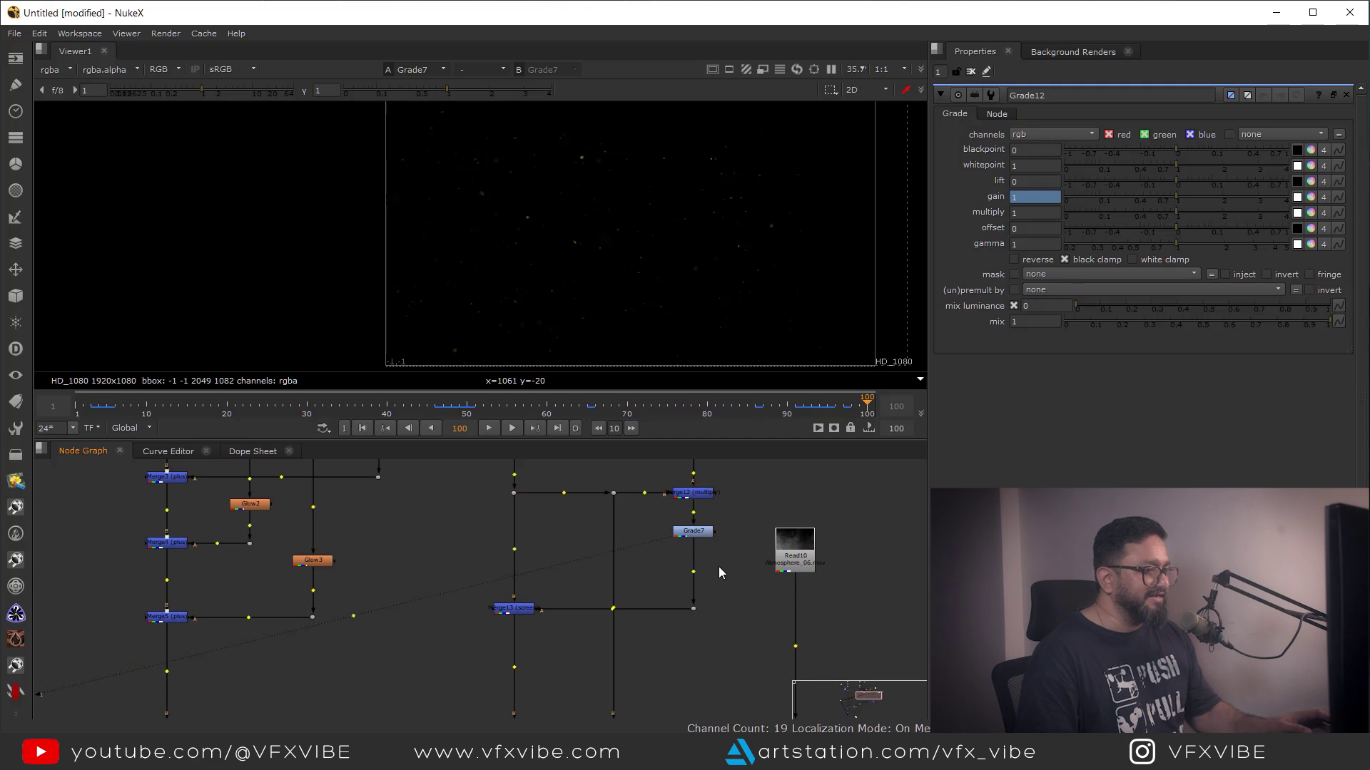
drag(714, 565, 693, 568)
key(1)
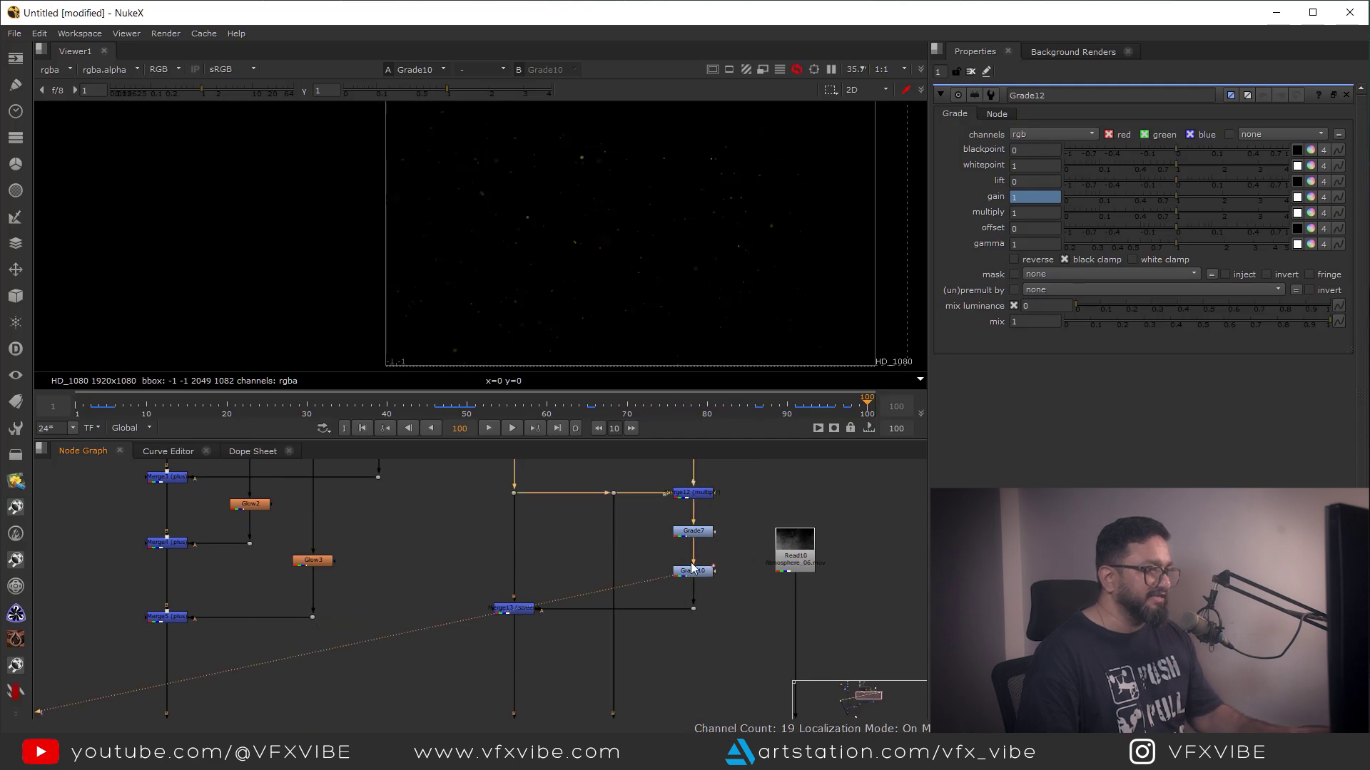
- Show the final CameraShake output in a maximized viewer
scroll(636, 610, down, 5)
middle_drag(572, 713, 717, 463)
click(479, 596)
key(1)
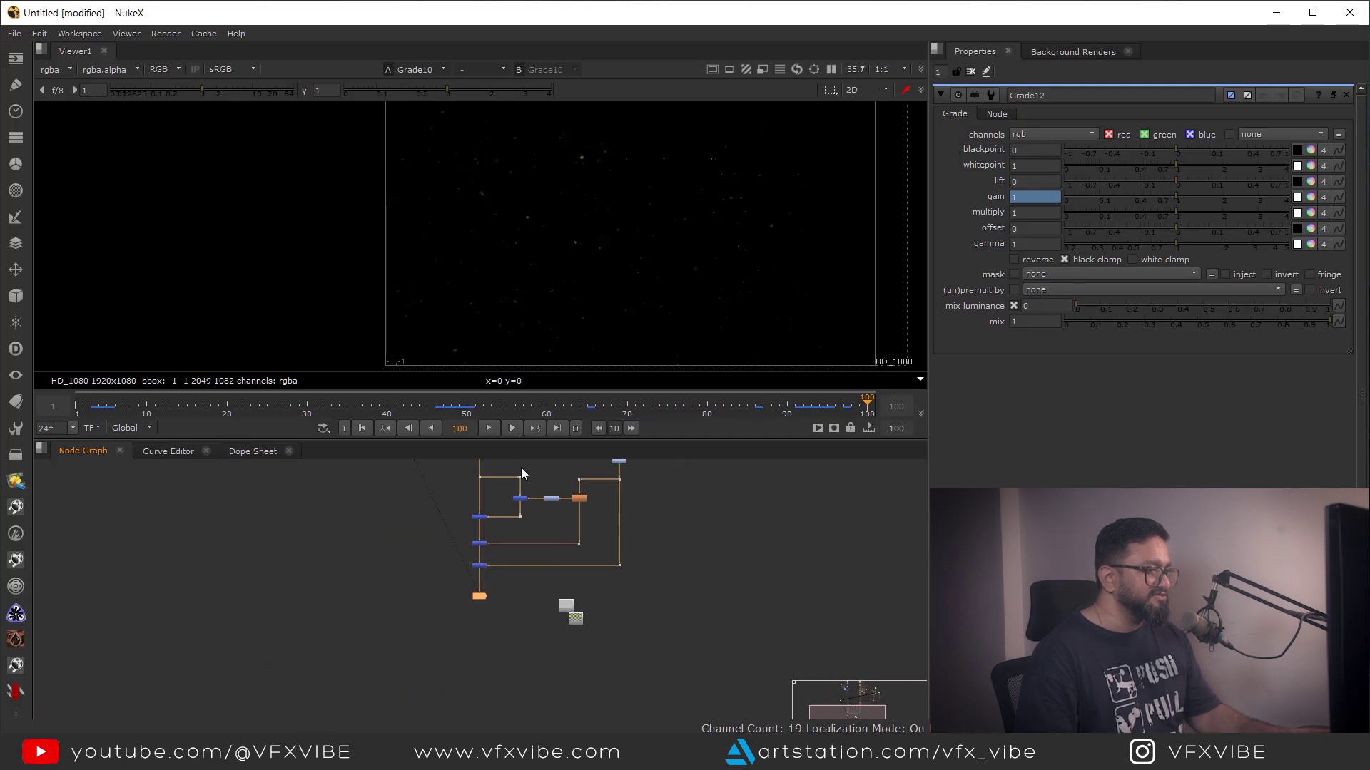
key(space)
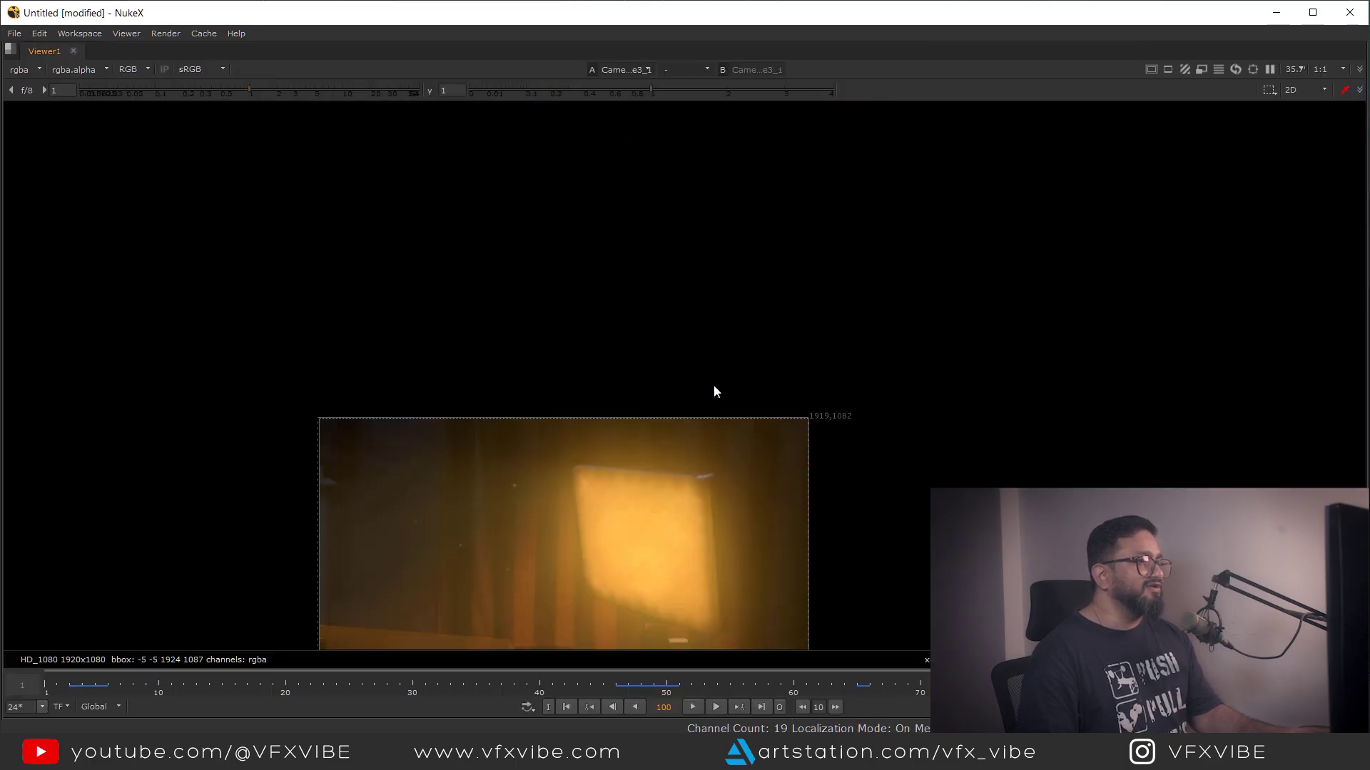
scroll(713, 383, up, 2)
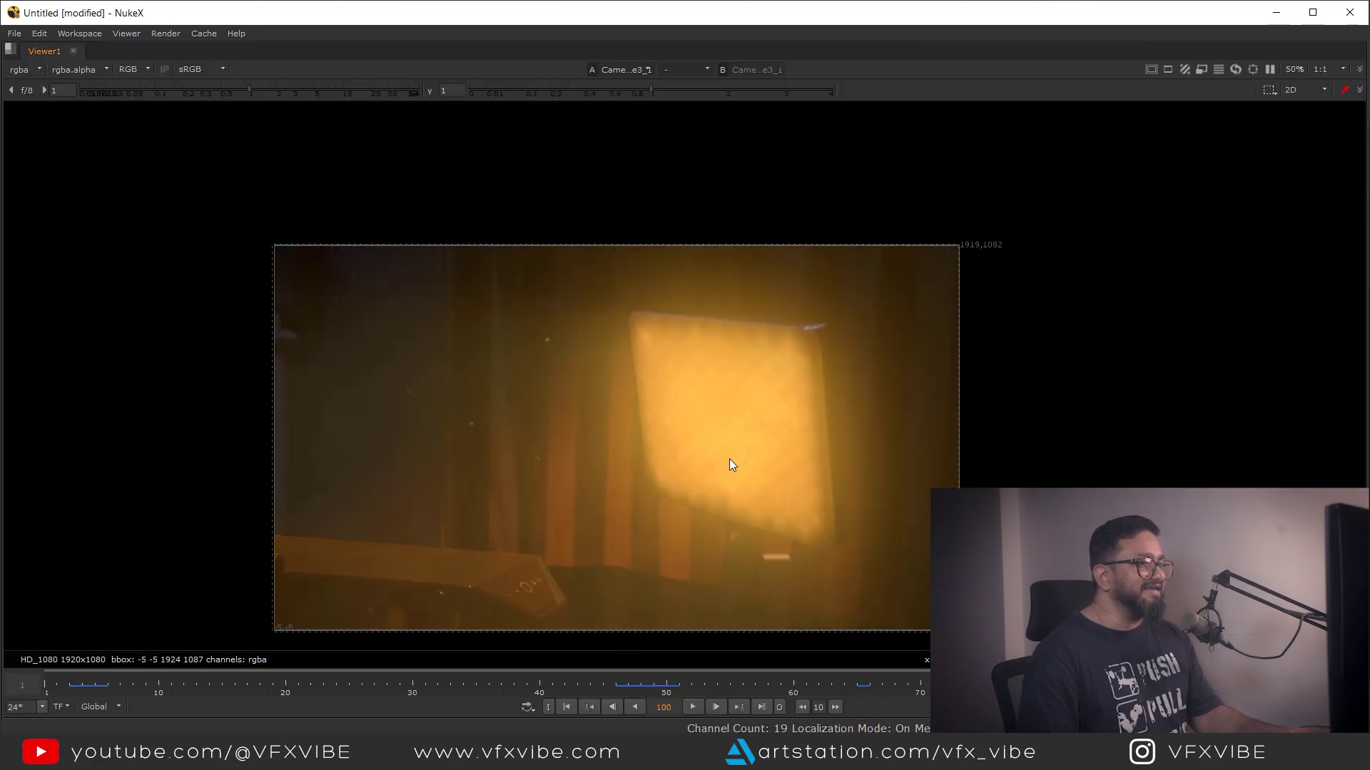
- Play back the full composite, restart it from the first frame, and stop to return to the node graph
click(692, 708)
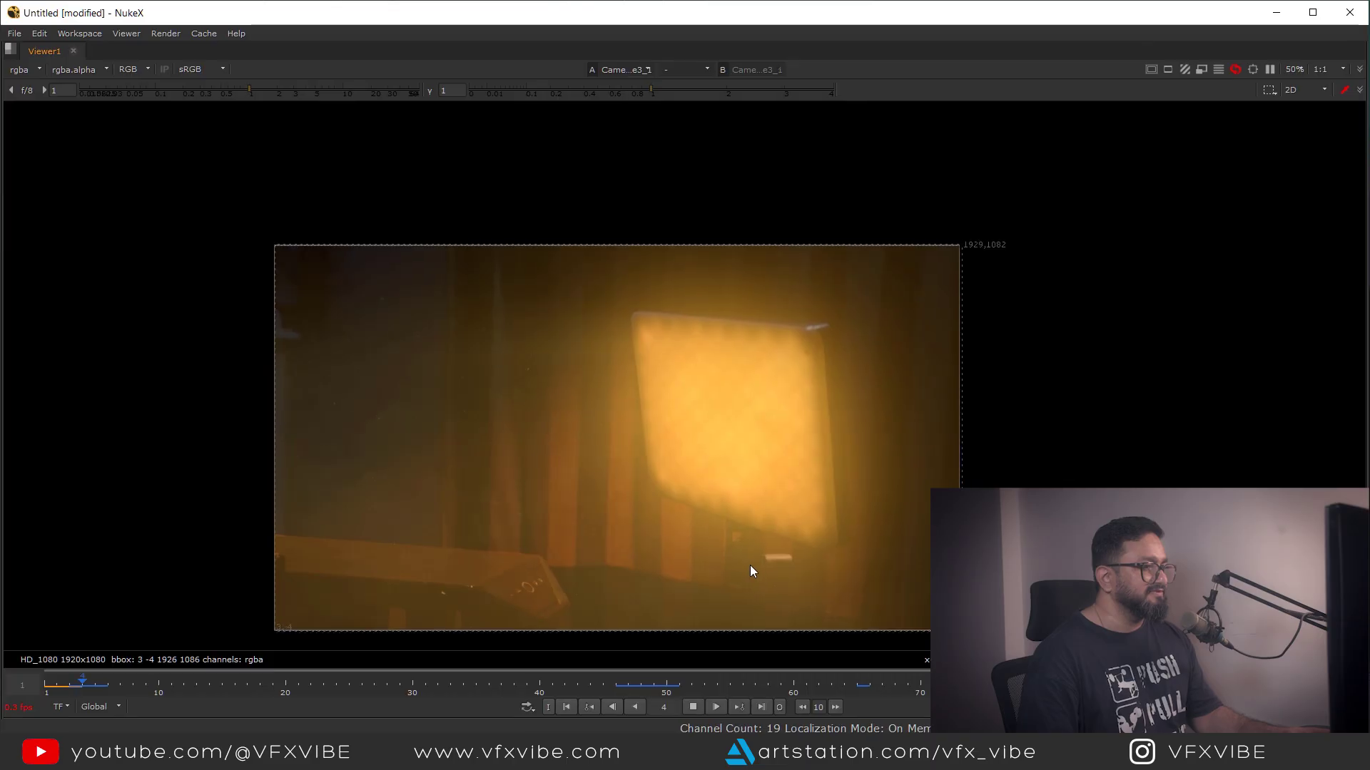
middle_drag(751, 565, 788, 524)
scroll(772, 501, up, 1)
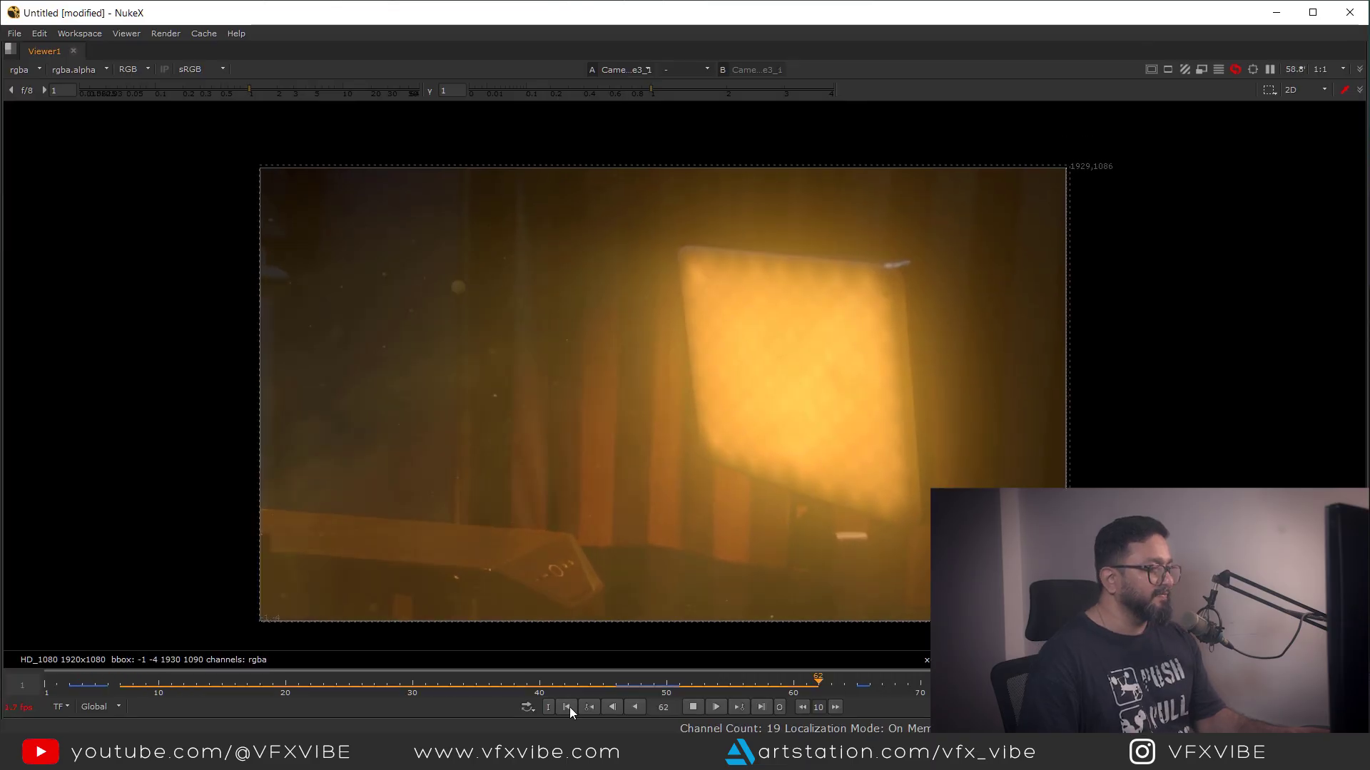
click(567, 706)
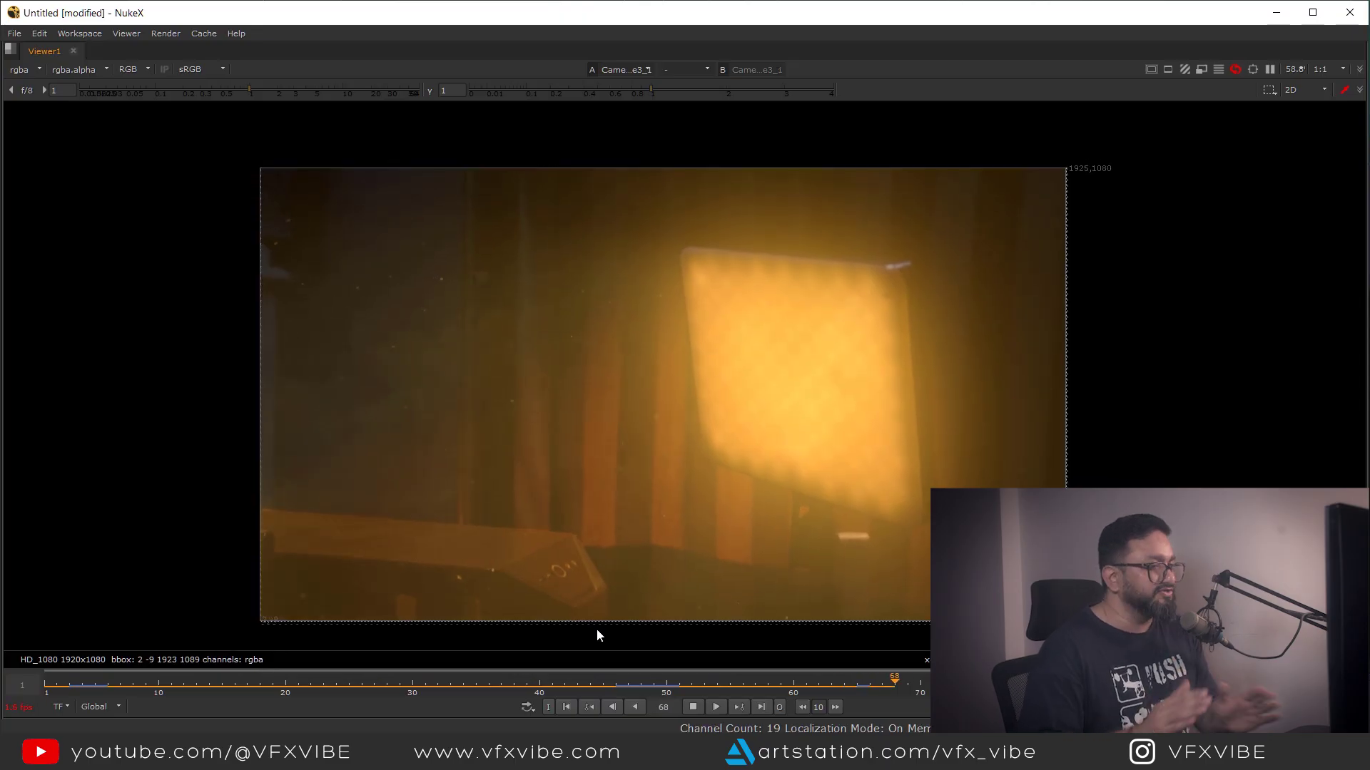
click(692, 706)
key(space)
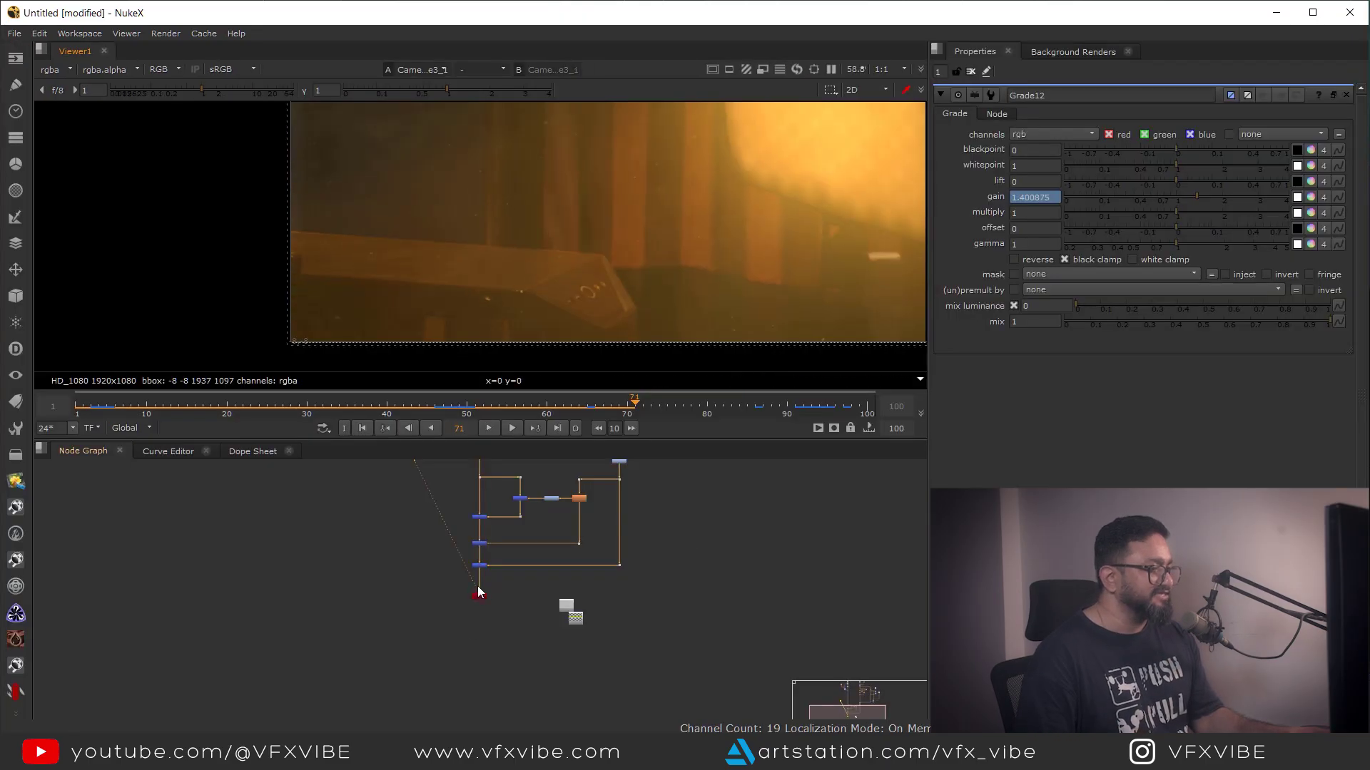
- Open the CameraShake3_1 properties and review its shake settings against the composite
scroll(478, 591, up, 6)
double_click(495, 616)
scroll(594, 593, down, 3)
middle_drag(594, 593, 390, 660)
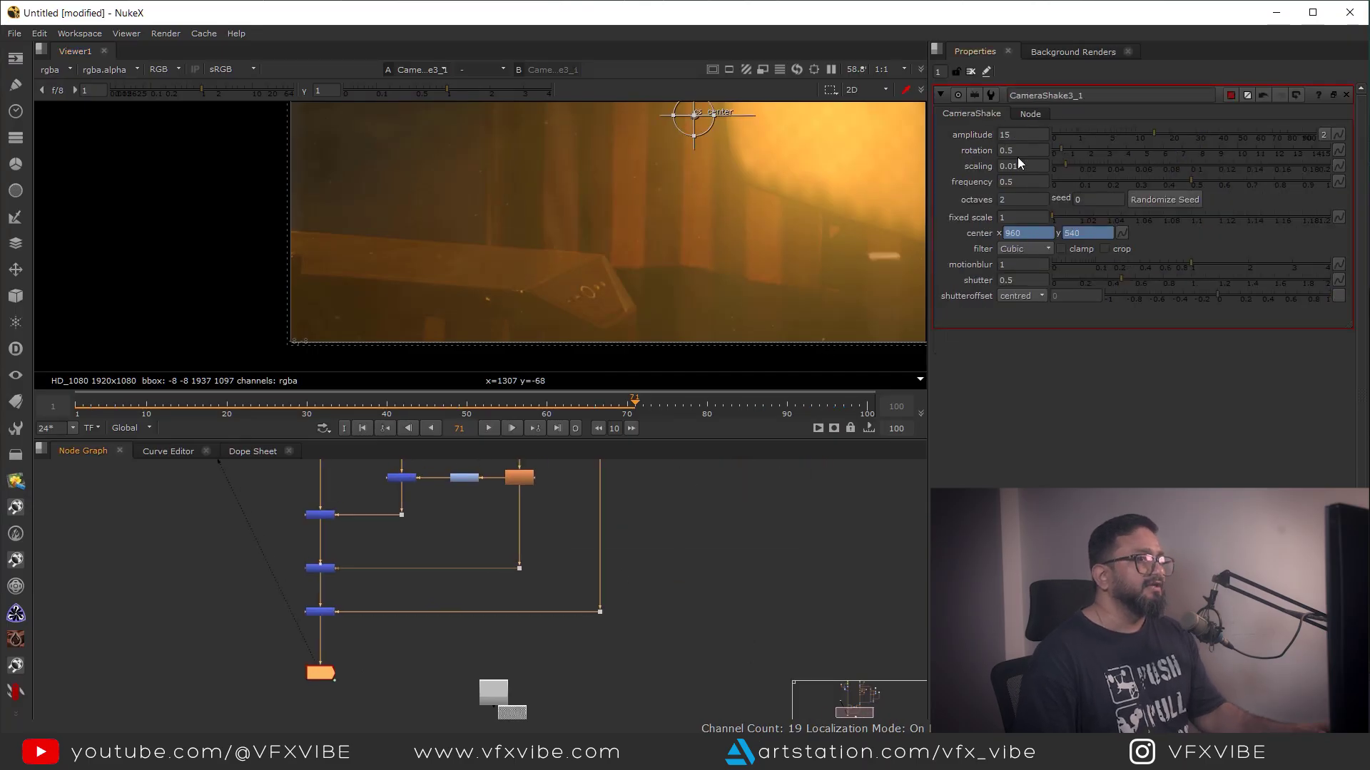
middle_drag(503, 608, 626, 554)
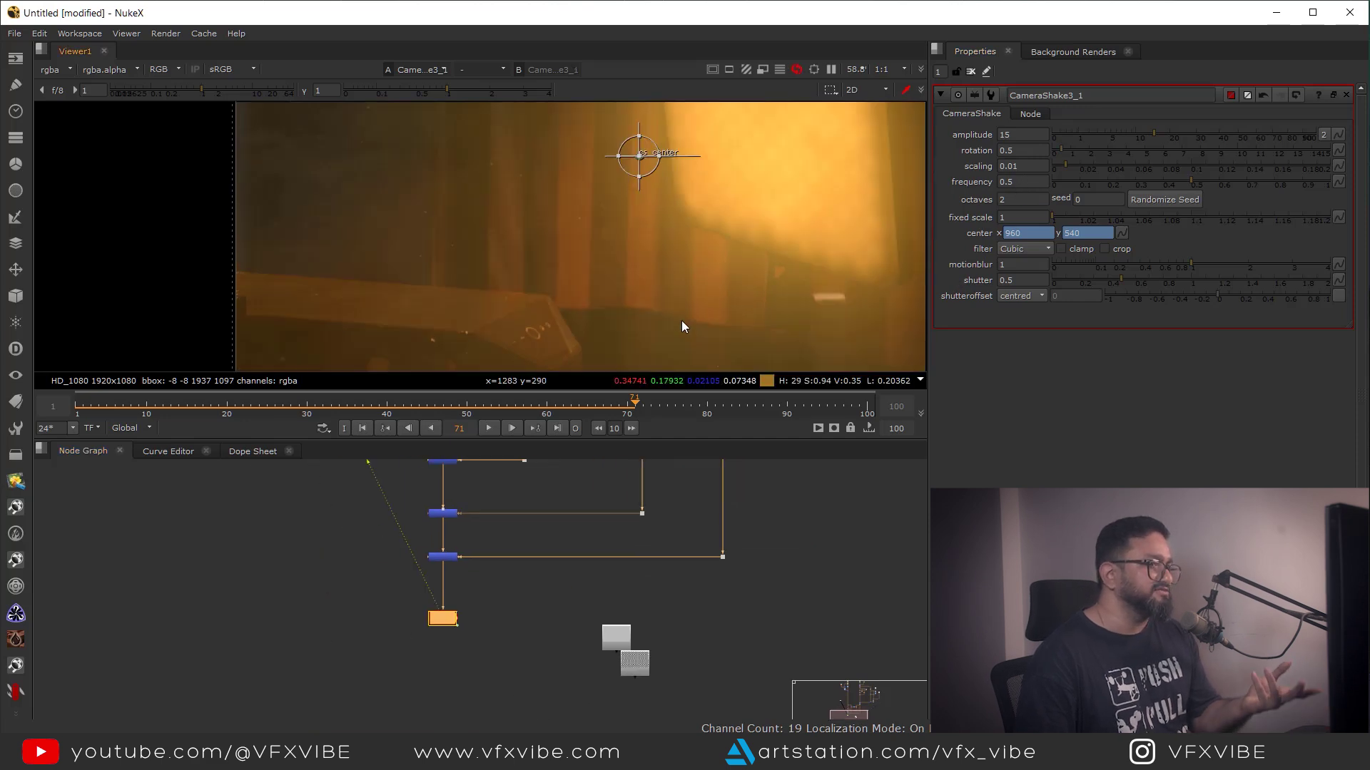
scroll(739, 285, down, 3)
scroll(456, 621, up, 4)
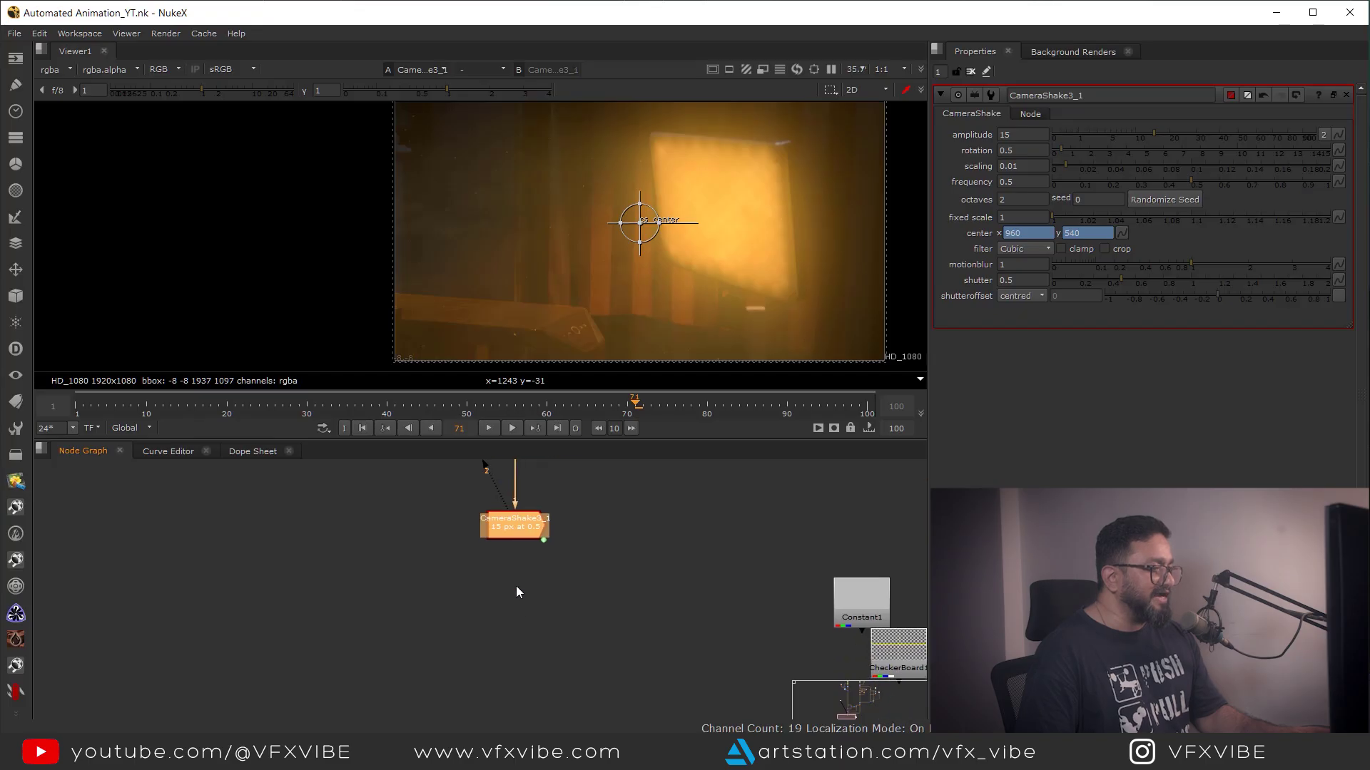
- Add an apVignette node below CameraShake3_1 and view its result fitted in the viewer
key(Tab)
text(vigne)
click(421, 617)
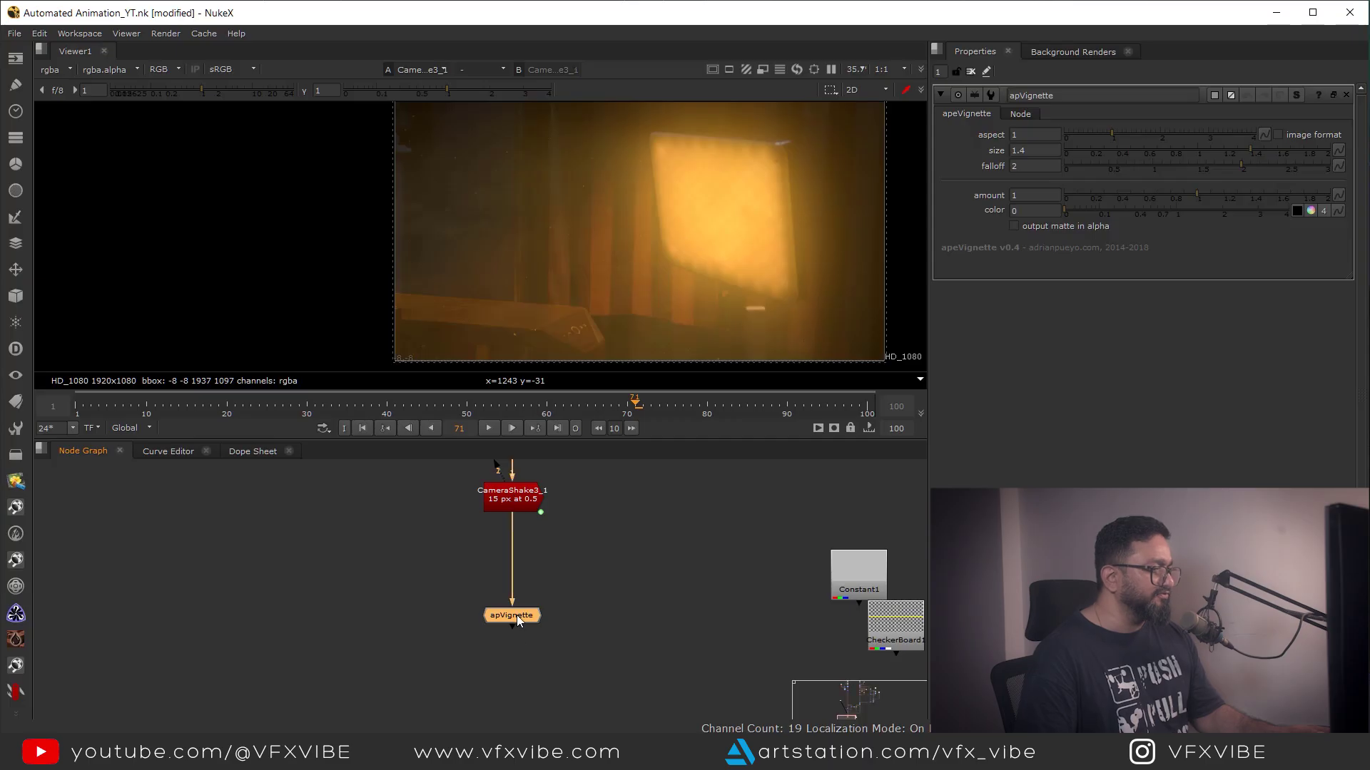
key(1)
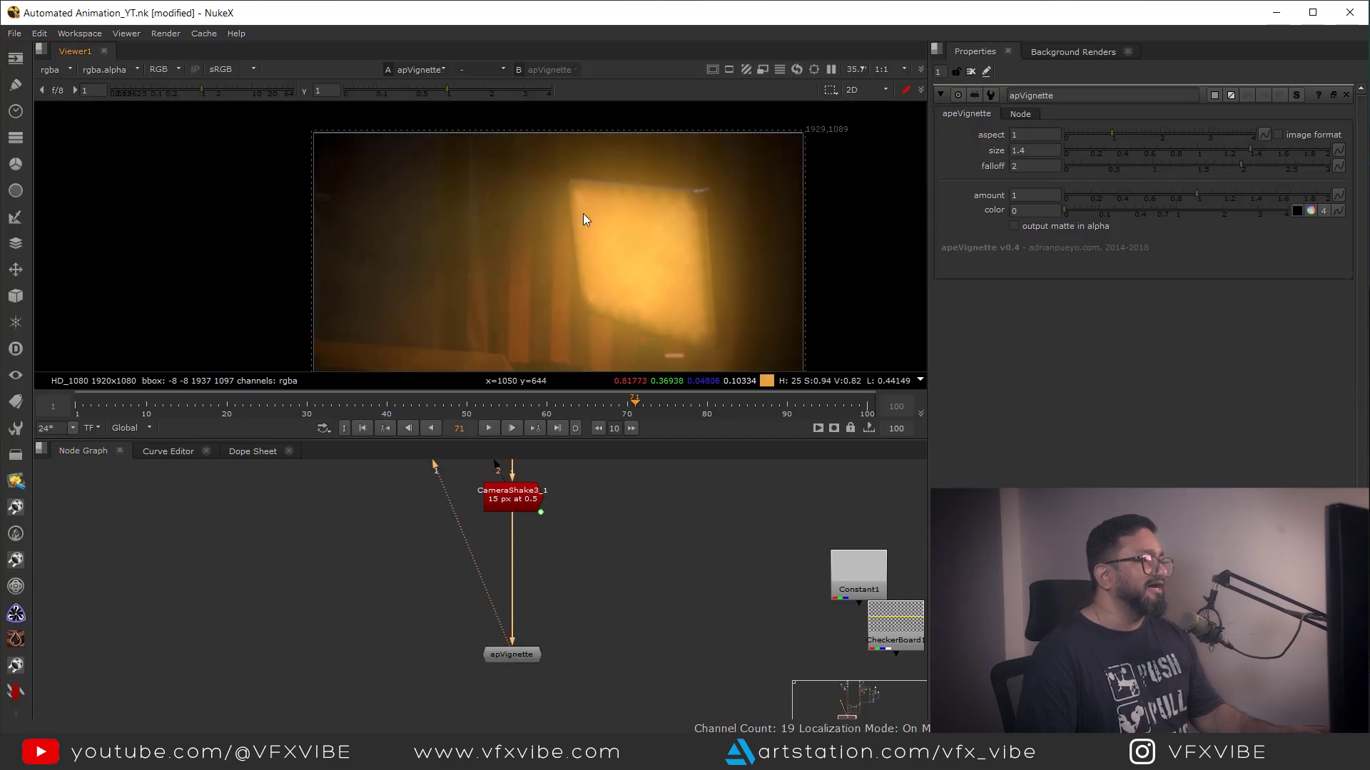
key(f)
click(515, 652)
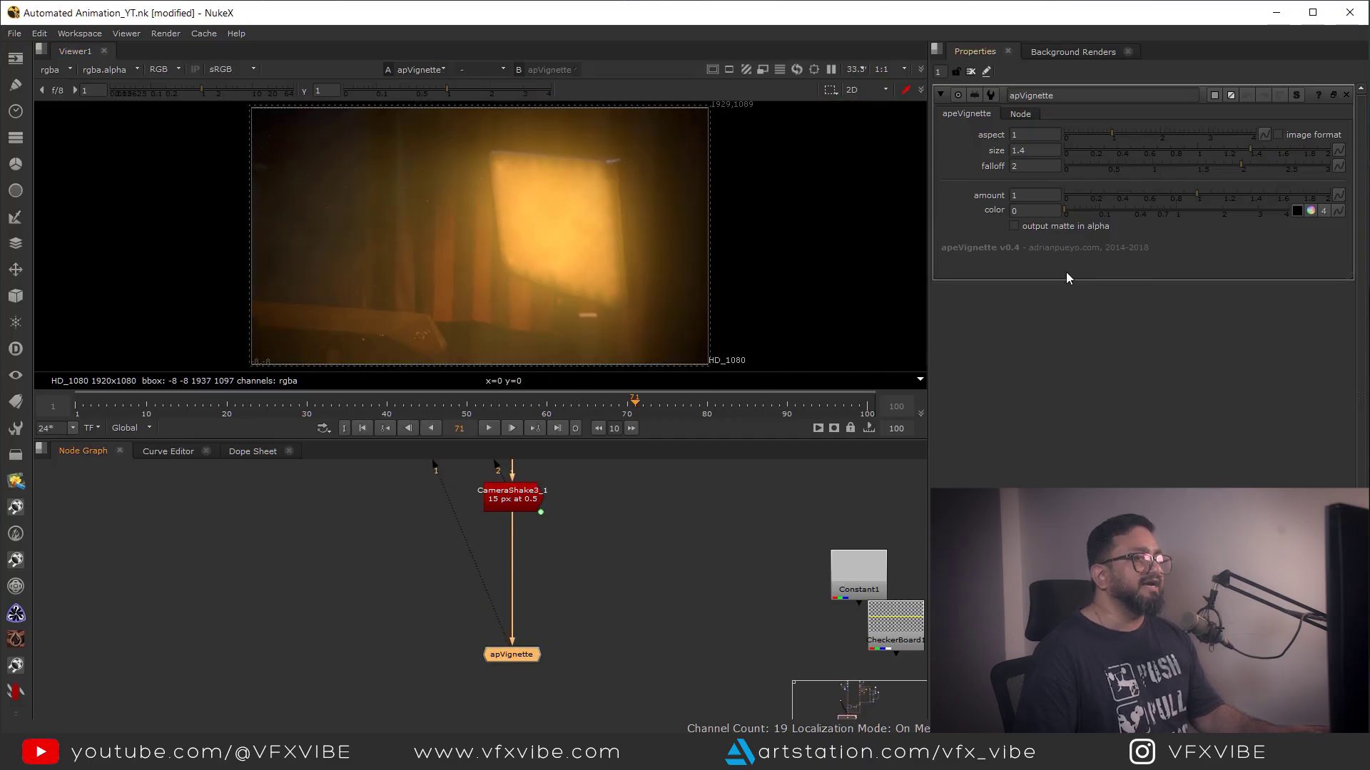
- Set the apVignette amount to 0.71 and compare the vignetted image with the CameraShake output
drag(1193, 194, 1157, 200)
middle_drag(581, 585, 593, 640)
click(523, 553)
key(1)
middle_drag(442, 674, 421, 605)
drag(384, 615, 520, 676)
key(2)
key(1)
key(2)
- Move apVignette further down to leave space between it and CameraShake3_1
middle_drag(590, 662, 600, 621)
drag(513, 604, 515, 690)
scroll(545, 588, down, 3)
middle_drag(531, 502, 532, 559)
scroll(535, 549, up, 2)
scroll(605, 568, up, 1)
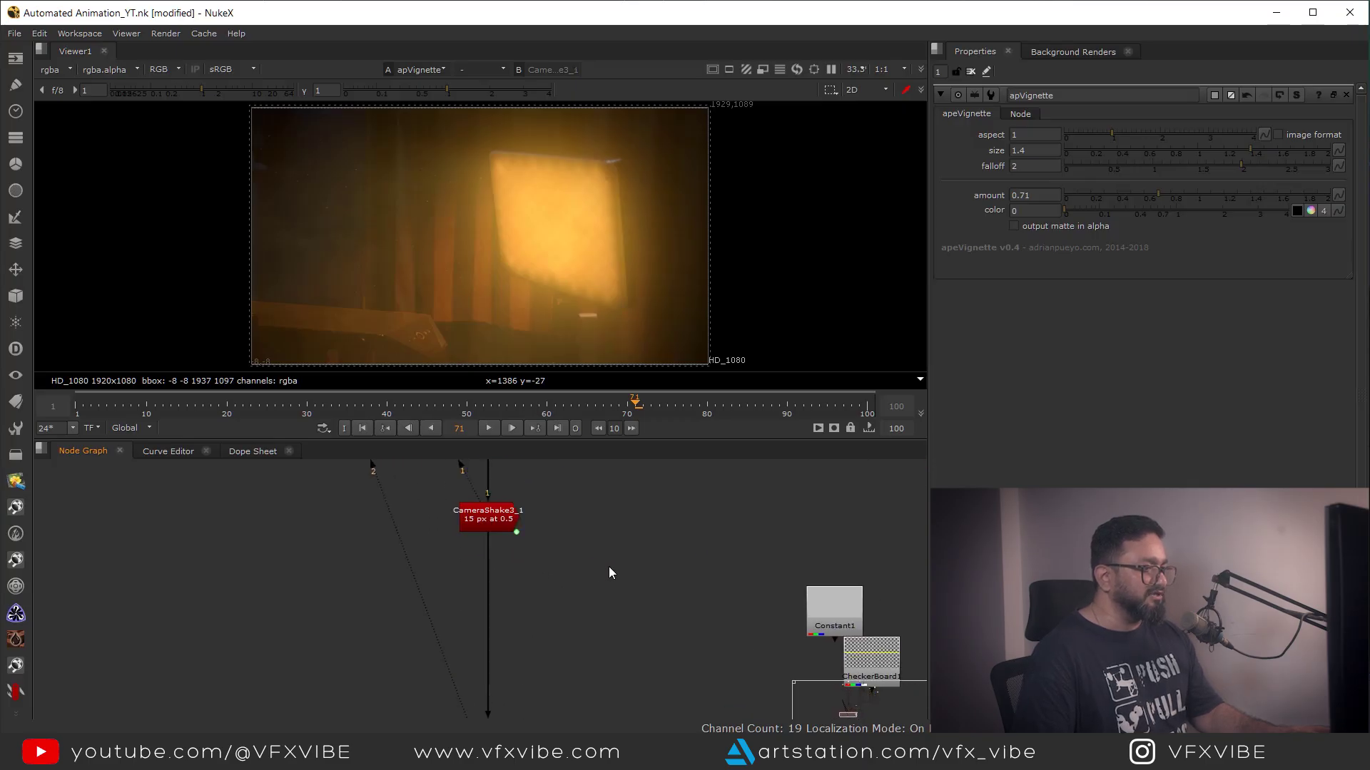
key(Tab)
text(chrom)
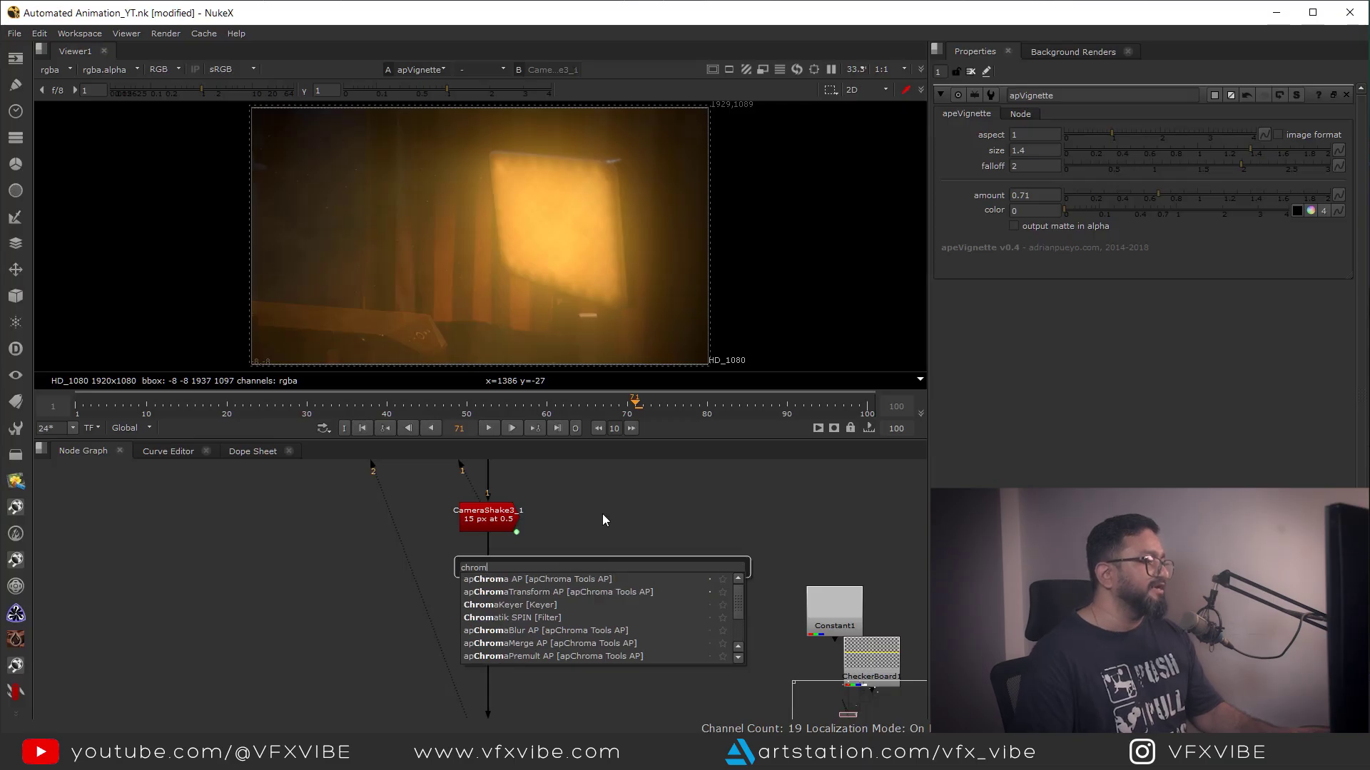
click(632, 527)
right_click(627, 538)
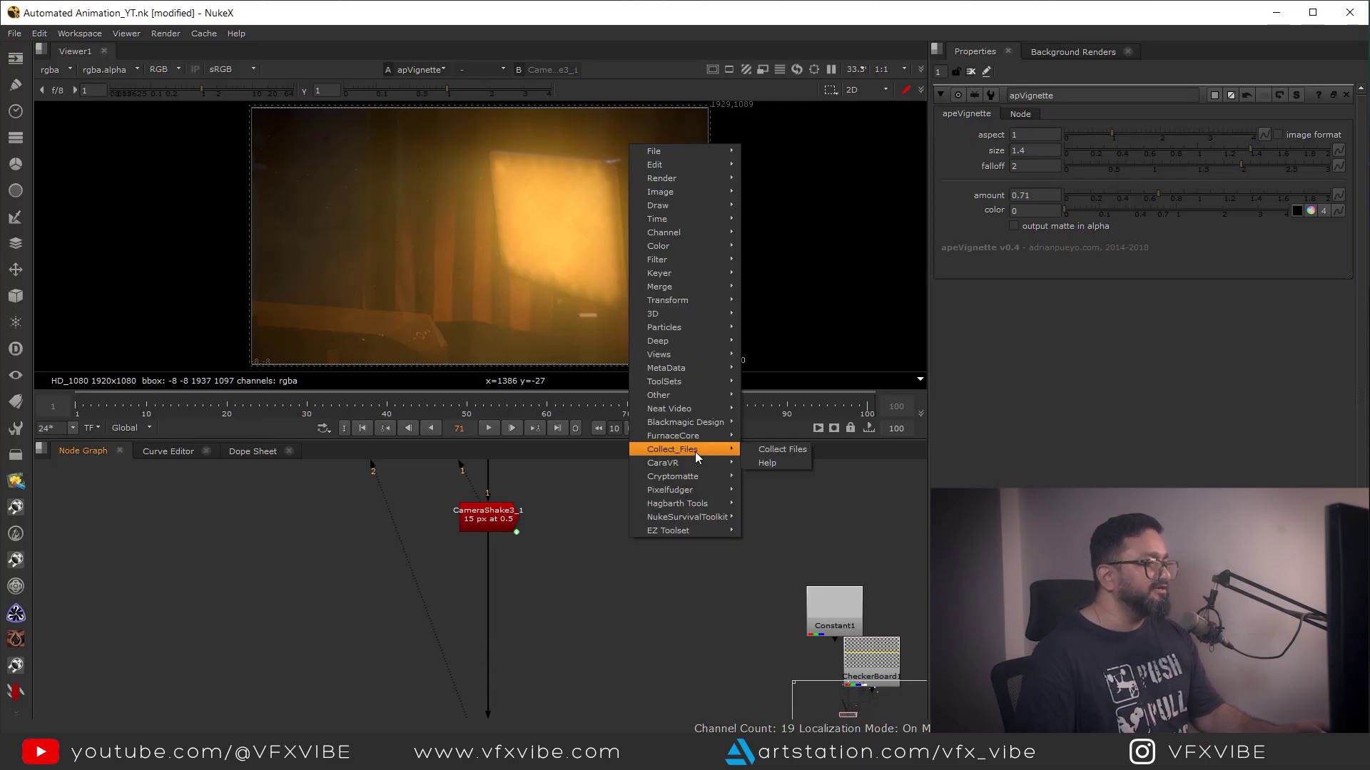
mouse_move(696, 391)
mouse_move(815, 598)
click(900, 599)
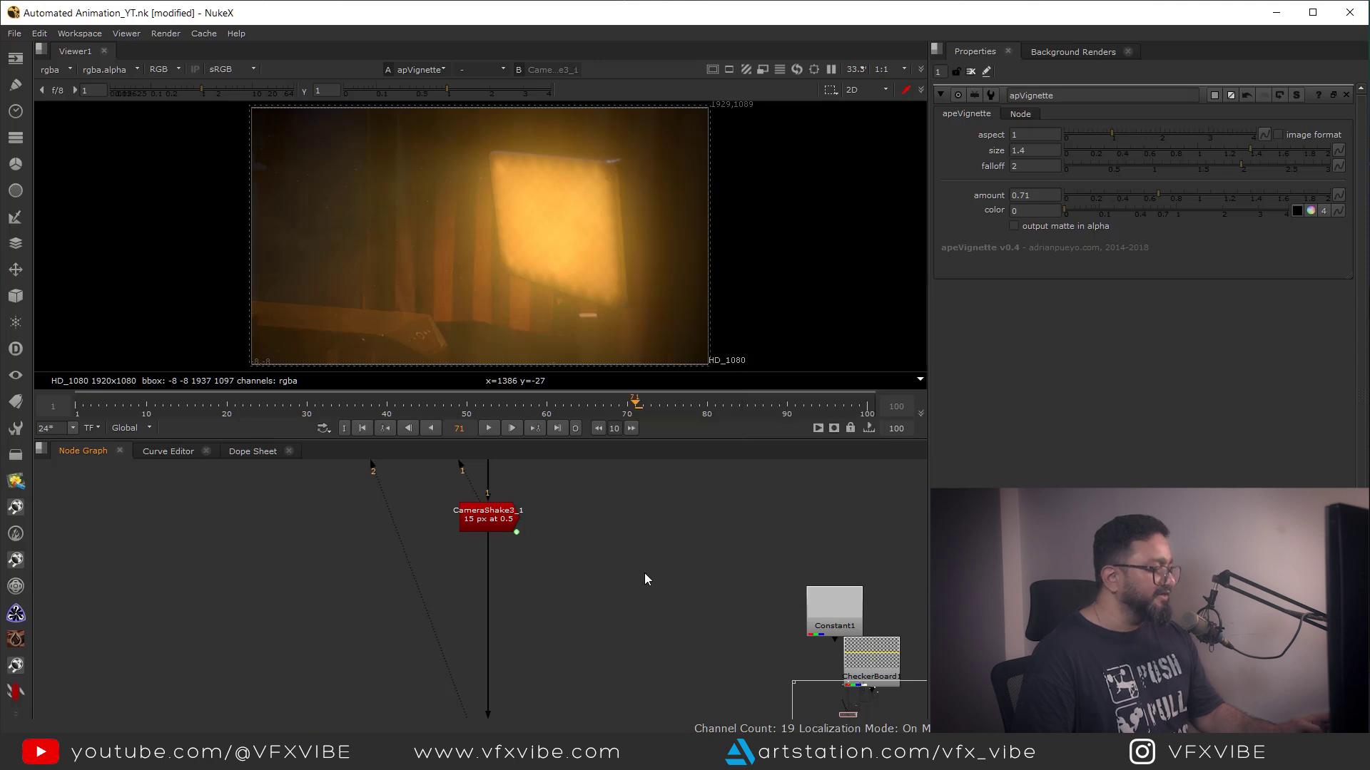
- Add an M_ChromaticAberration node and insert it between CameraShake3_1 and apVignette
key(m)
key(Tab)
text(chroma)
click(615, 587)
drag(681, 579, 522, 669)
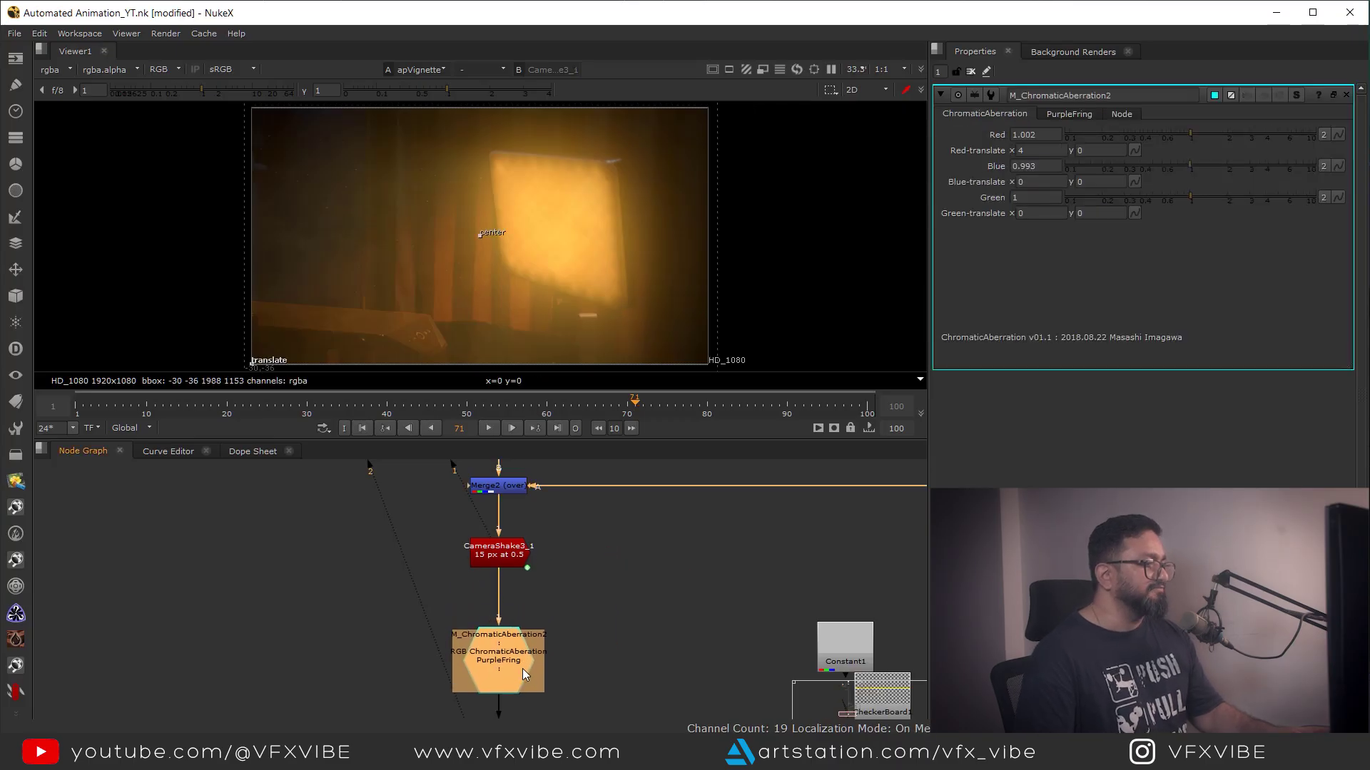
- View the chromatic aberration output and examine the colour fringing on the light's edge and the dust particles up close
key(1)
scroll(622, 194, up, 10)
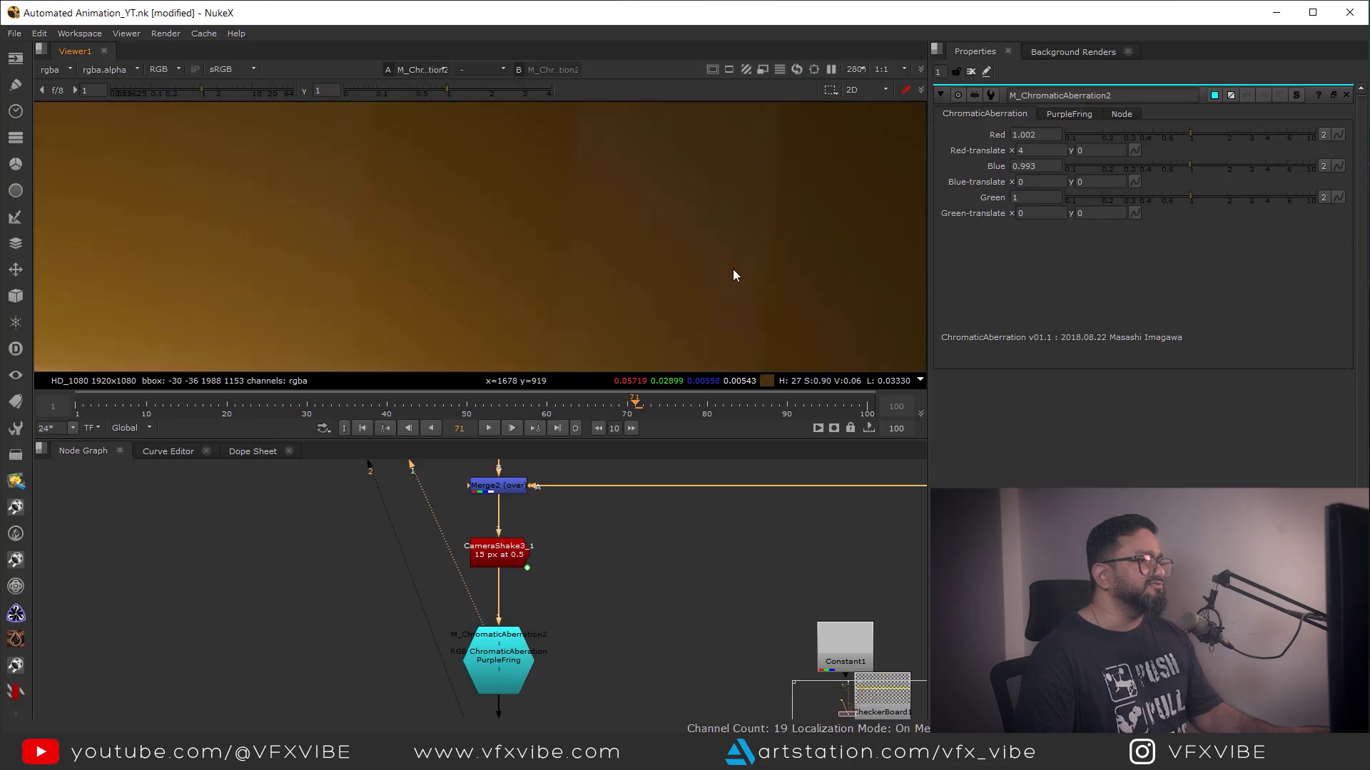
middle_drag(733, 269, 608, 130)
scroll(502, 287, down, 2)
scroll(374, 288, up, 3)
middle_drag(375, 288, 520, 271)
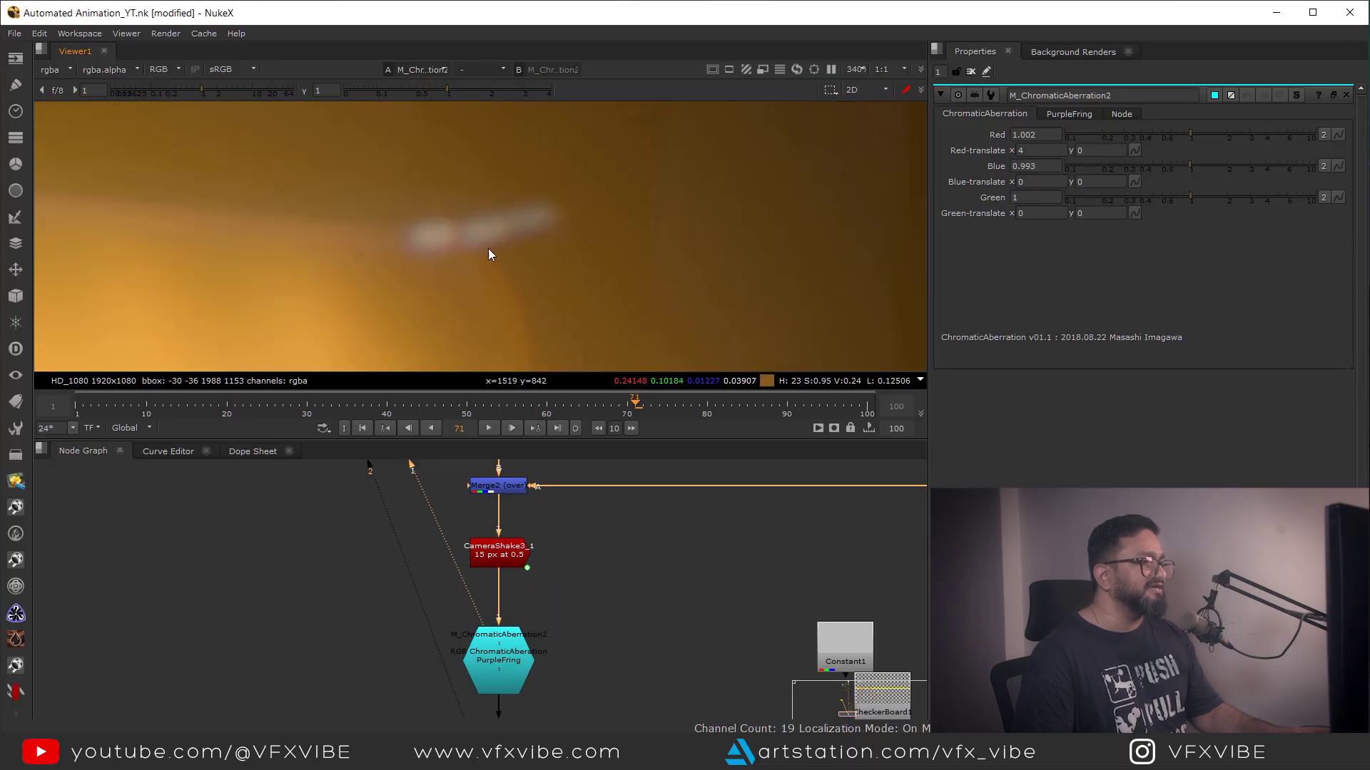
scroll(488, 255, down, 5)
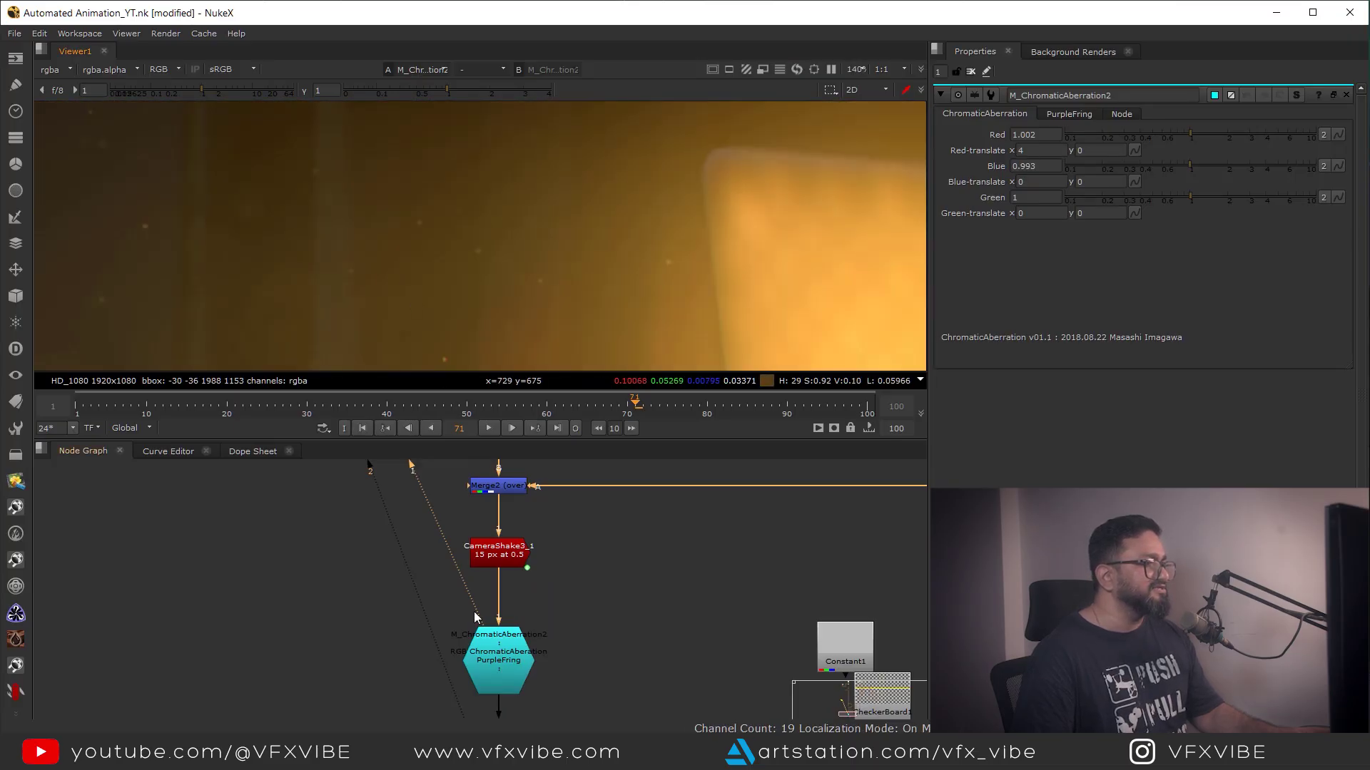
click(506, 658)
scroll(469, 254, up, 8)
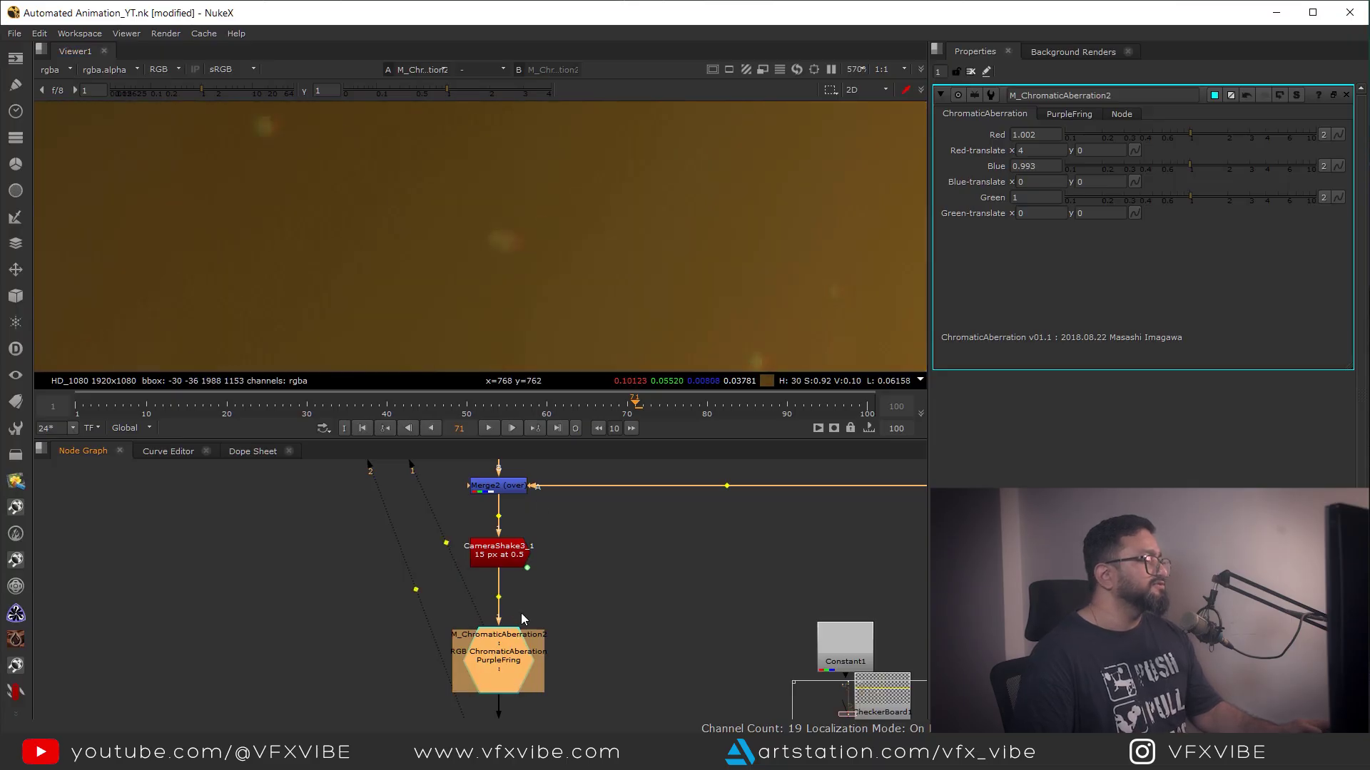
- Fit the full frame in the viewer and close the open M_ChromaticAberration2 properties
scroll(608, 639, down, 6)
click(571, 589)
key(f)
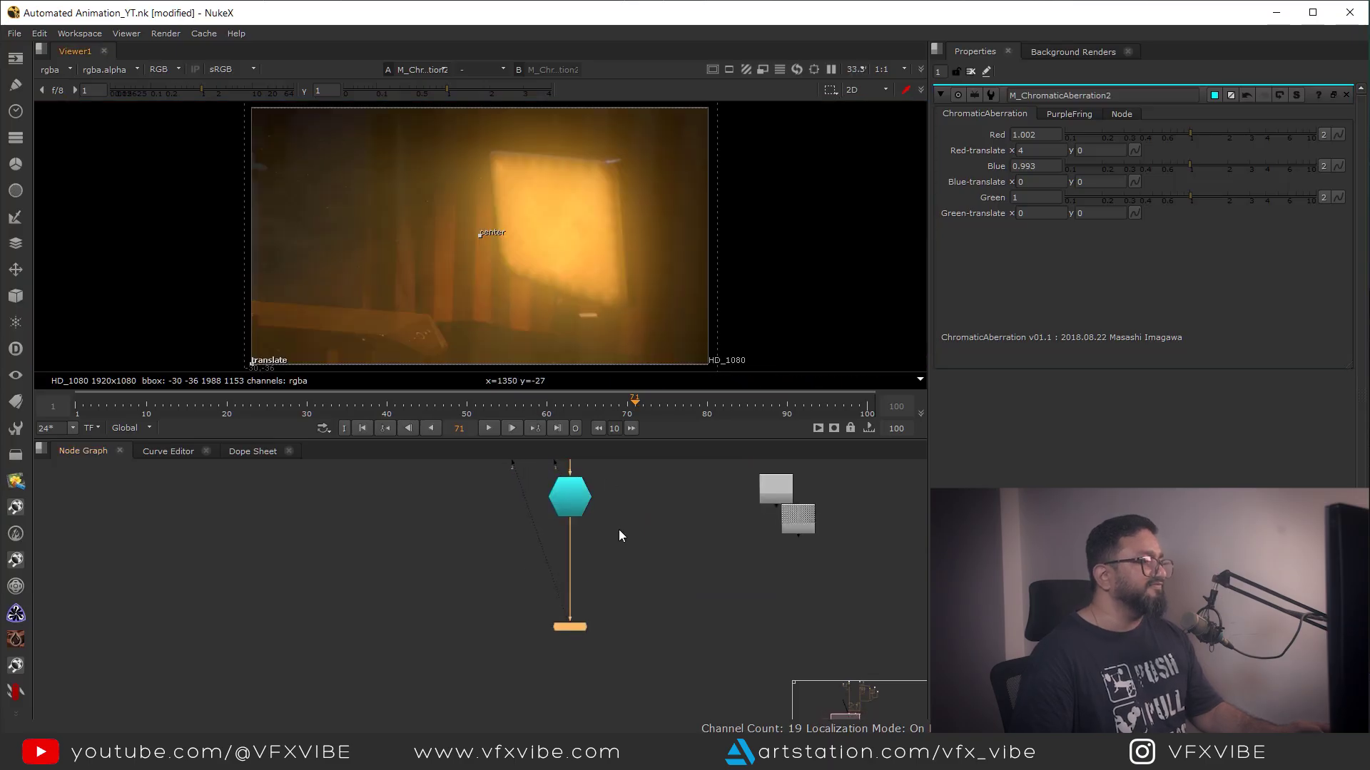
scroll(629, 546, up, 2)
click(971, 72)
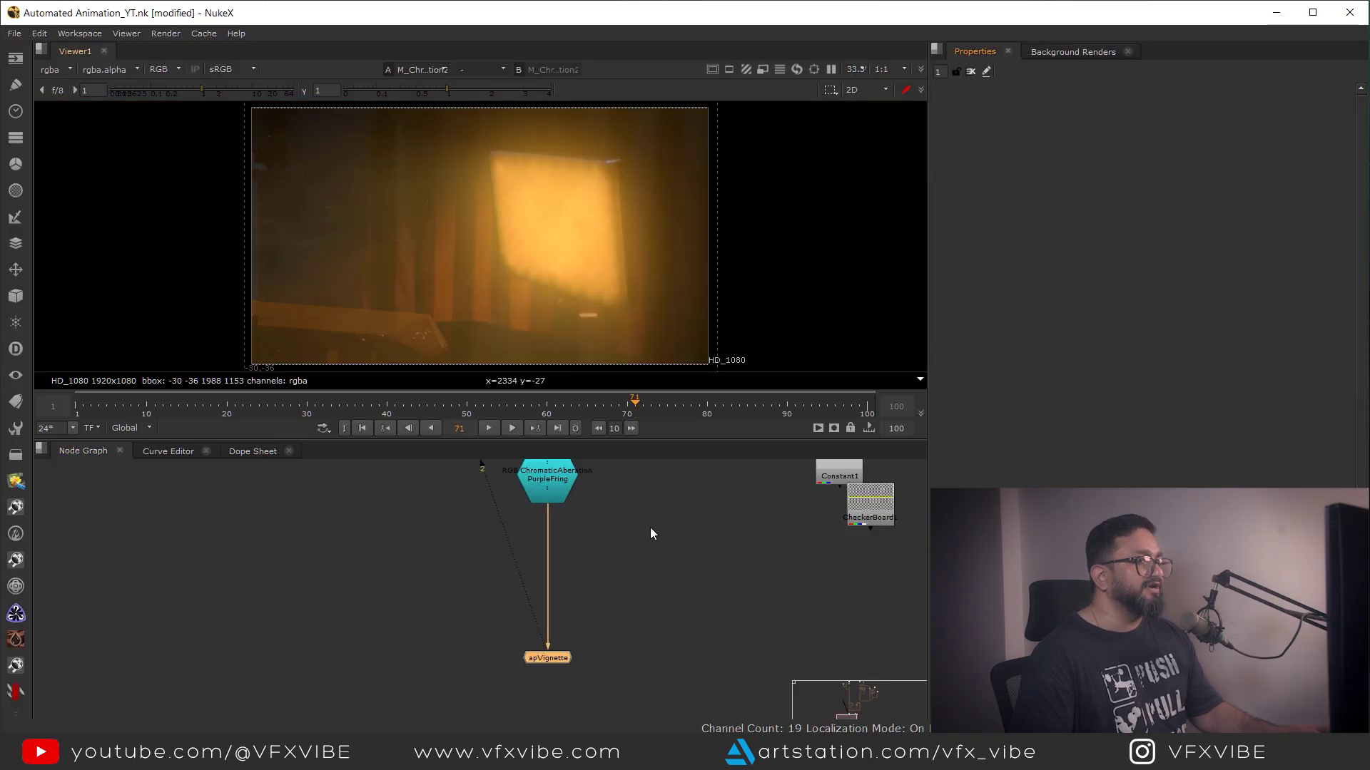
- Add a Grain node and insert it between M_ChromaticAberration2 and apVignette
middle_drag(649, 528, 623, 562)
scroll(623, 561, up, 1)
click(599, 557)
key(Tab)
text(grain)
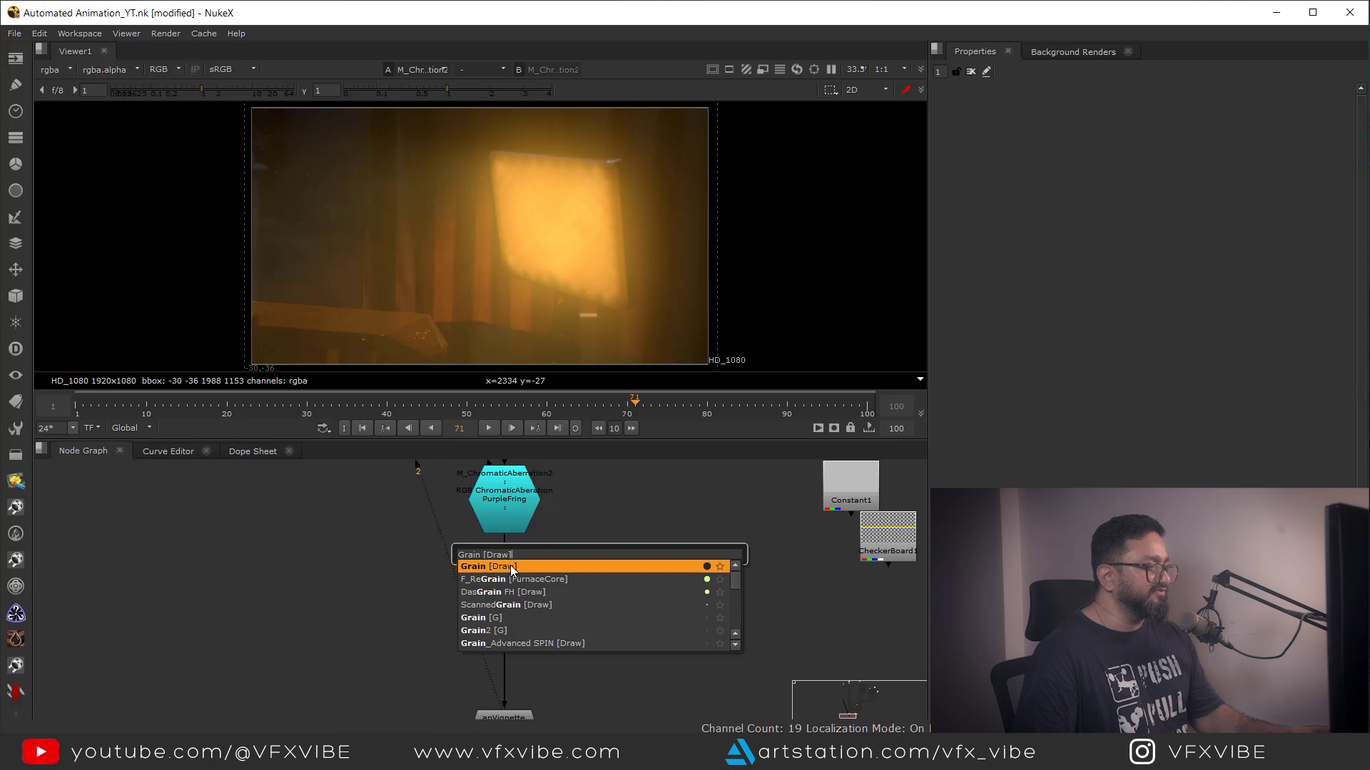
click(511, 566)
scroll(598, 571, up, 2)
mouse_move(598, 571)
mouse_down()
mouse_move(448, 576)
mouse_move(443, 608)
mouse_up()
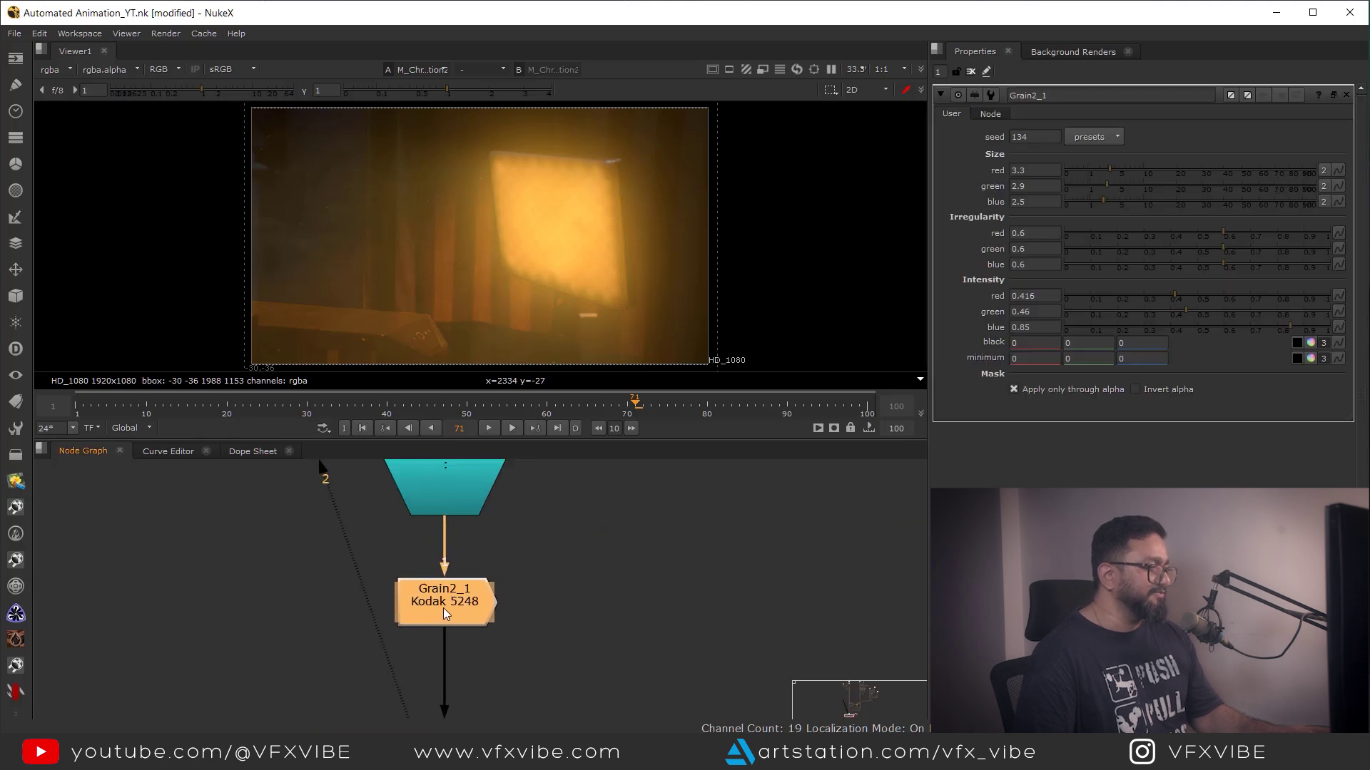
- Inspect the grain output up close and apply the Kodak 5218 preset
key(1)
scroll(526, 225, up, 5)
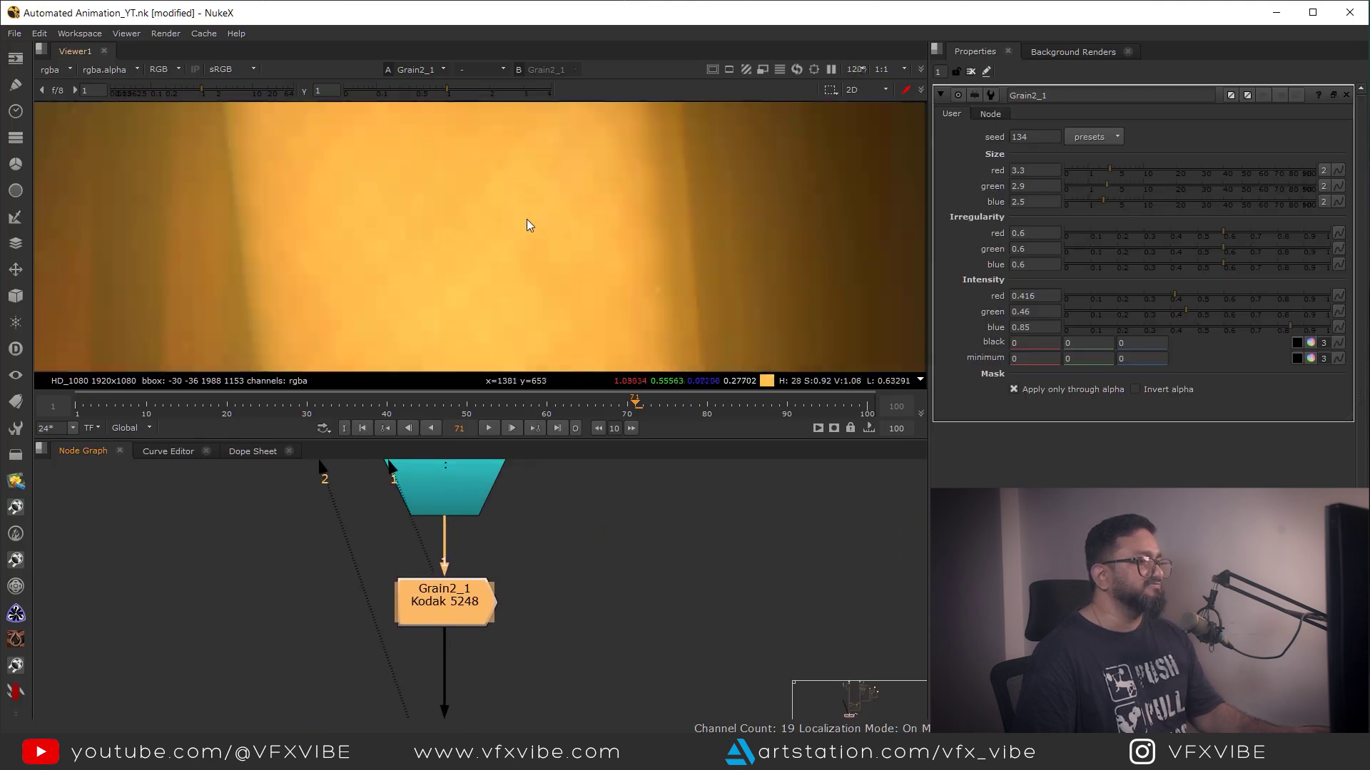
click(508, 540)
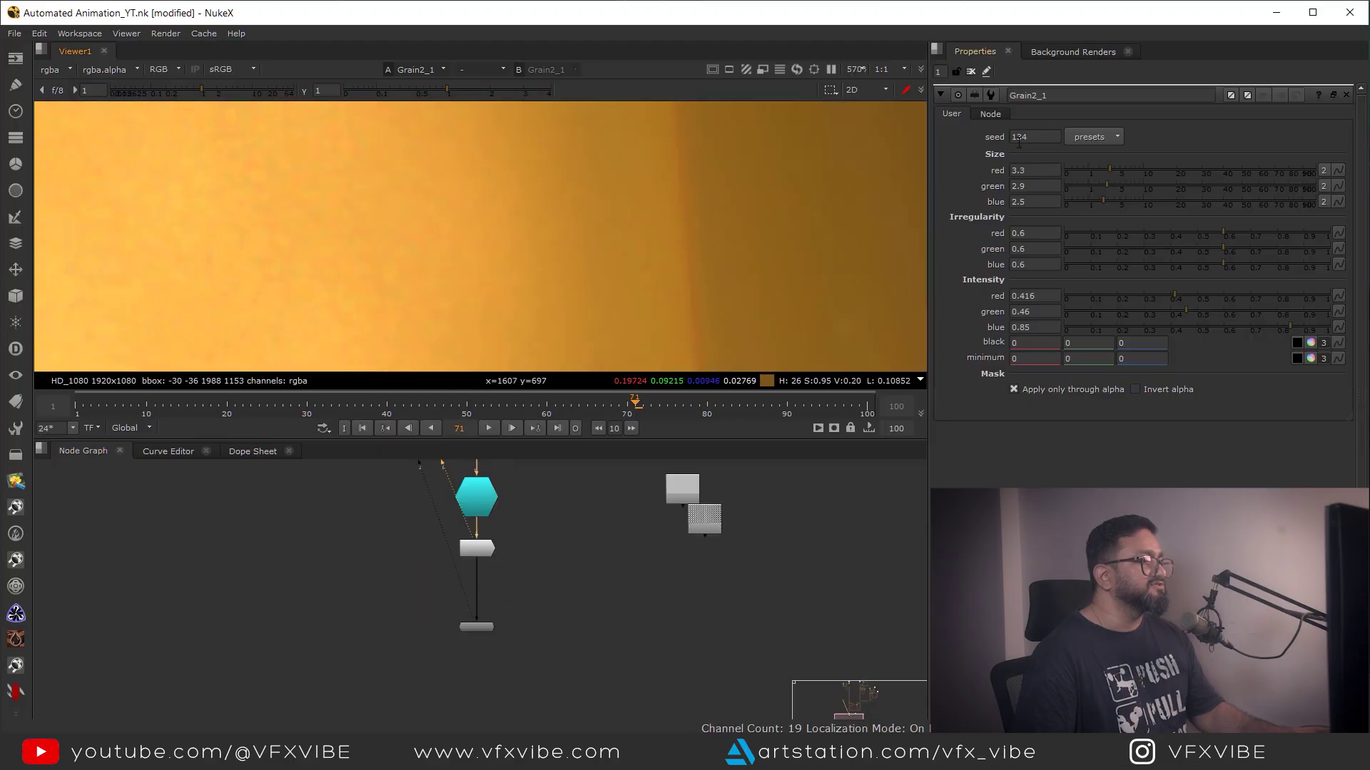
click(1101, 139)
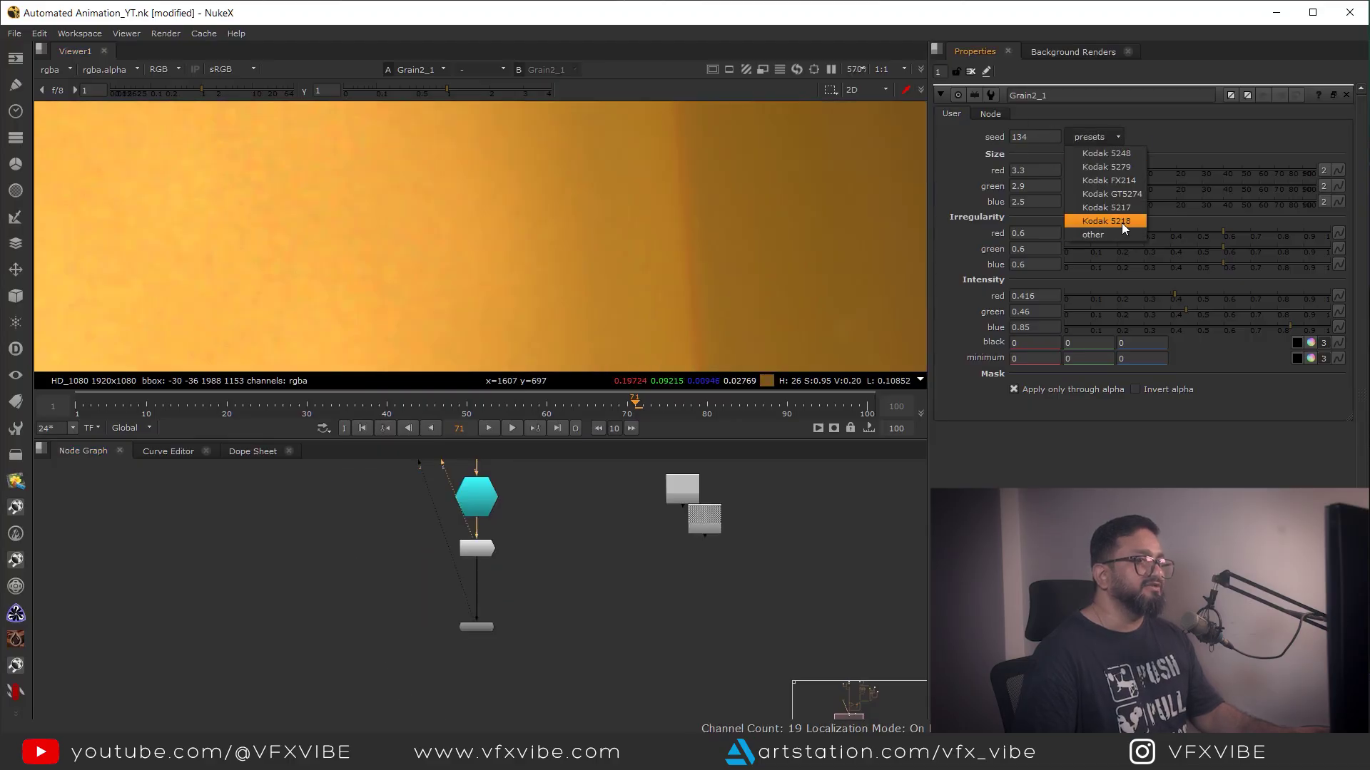
click(1122, 221)
- View the apVignette output fitted to the frame and examine the grained image in an enlarged viewer
key(f)
key(1)
key(space)
scroll(575, 421, up, 3)
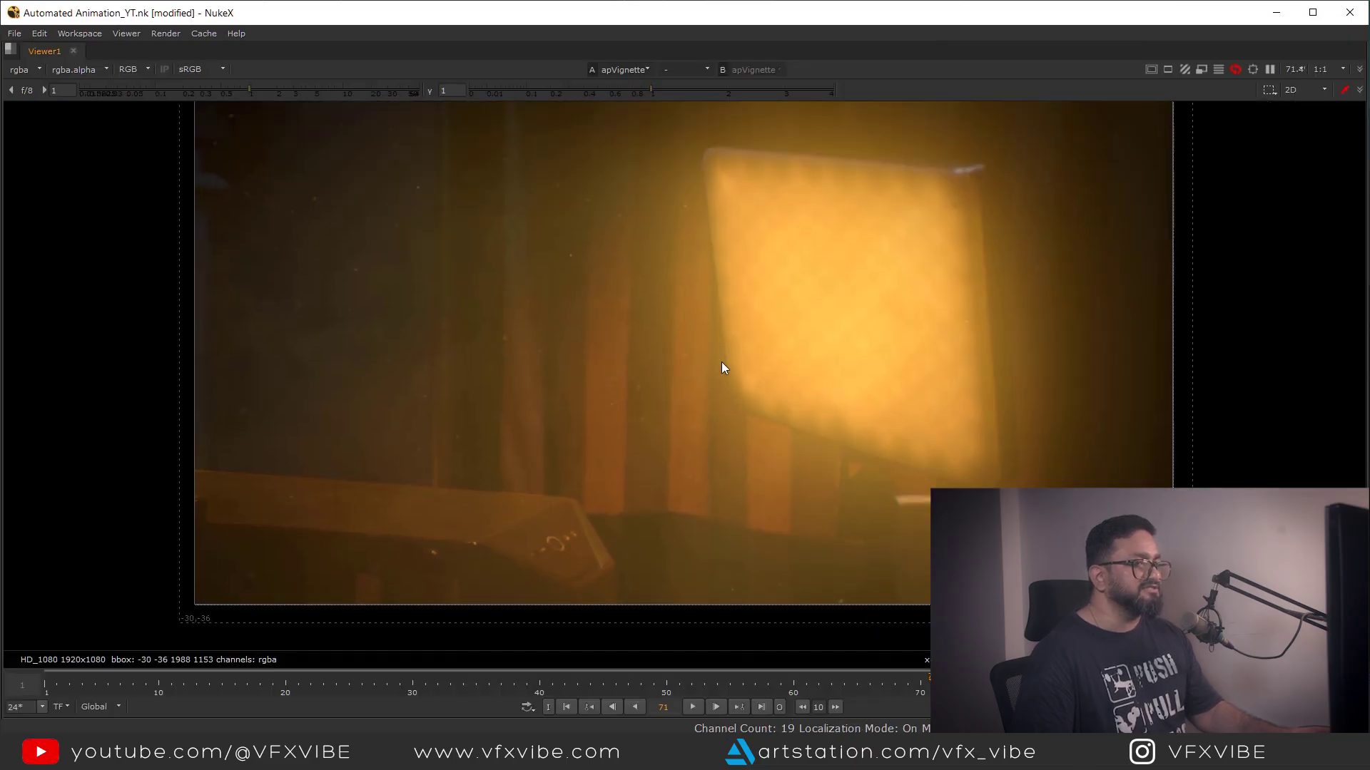
middle_drag(721, 362, 712, 374)
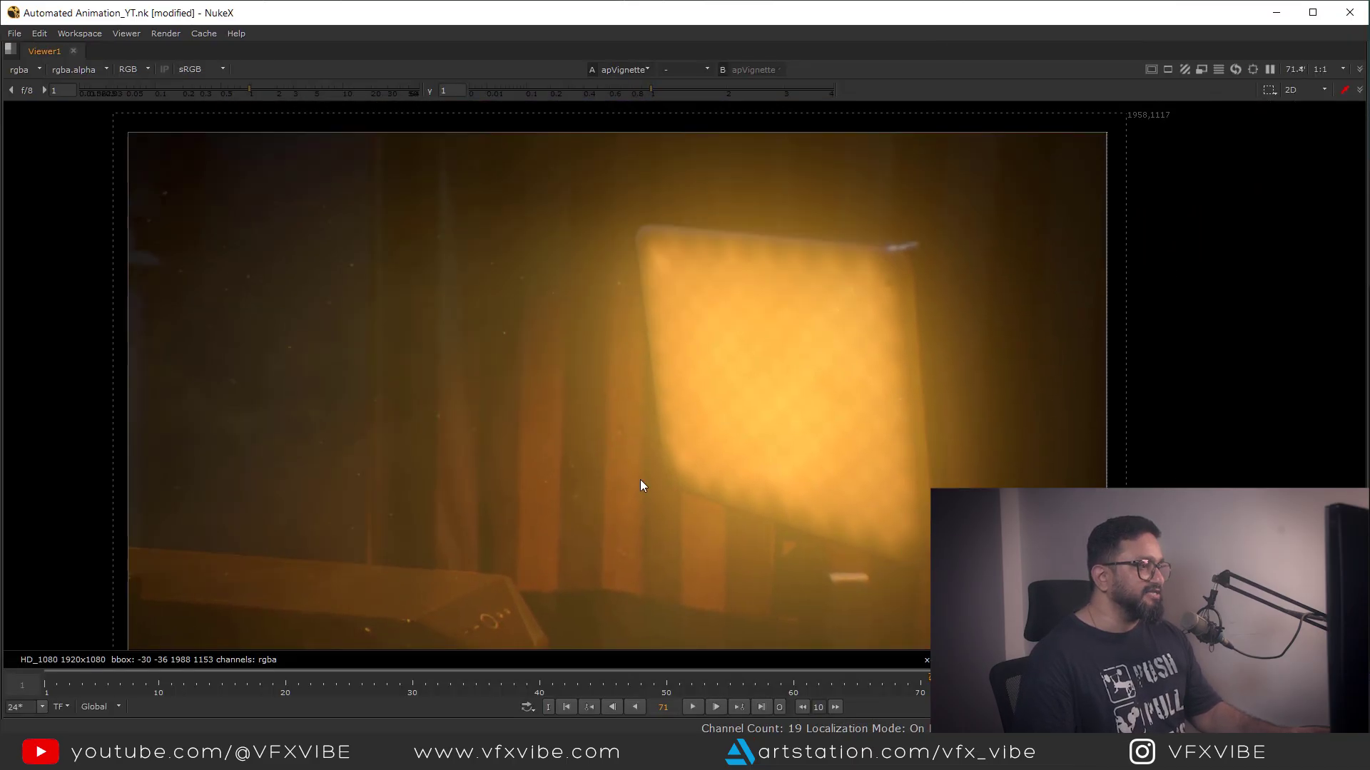
- Compare the final apVignette composite with the original plate at FrameHold1, switching repeatedly between the two in the enlarged viewer
key(space)
scroll(523, 619, down, 2)
middle_drag(542, 500, 554, 738)
mouse_move(540, 472)
middle_down()
mouse_move(558, 719)
mouse_move(570, 603)
middle_up()
scroll(571, 604, up, 2)
click(570, 600)
click(559, 671)
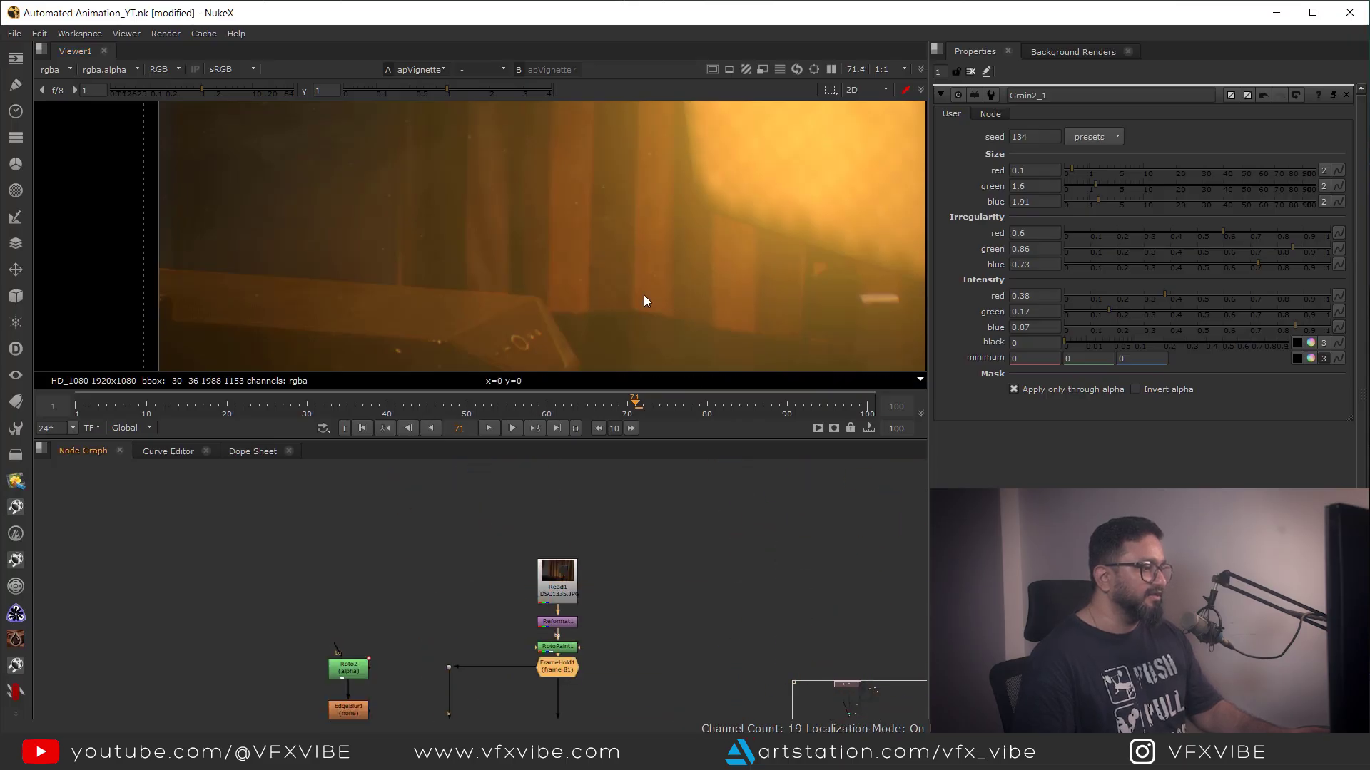
key(1)
key(space)
middle_drag(697, 378, 648, 305)
key(f)
key(2)
key(1)
key(2)
key(1)
key(2)
key(1)
key(2)
key(1)
key(2)
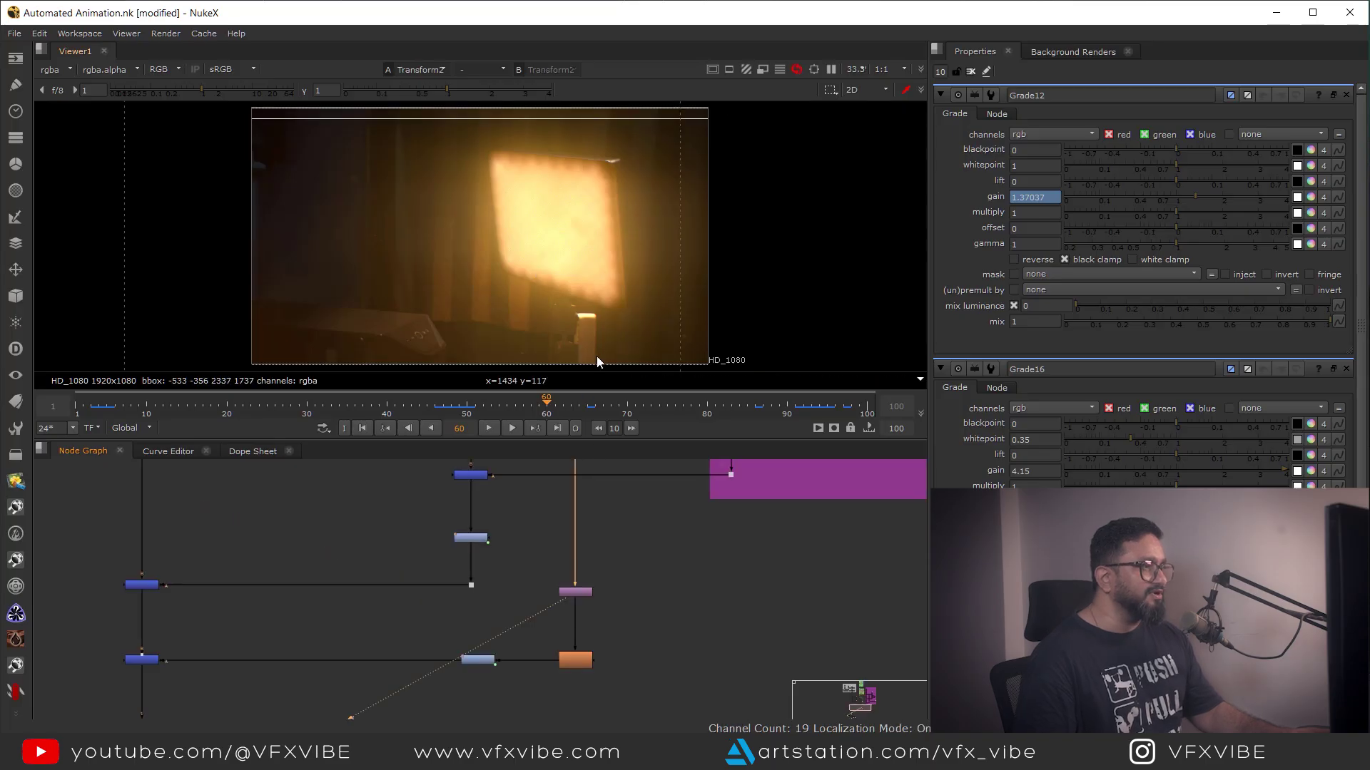
- In the finished Automated Animation.nk script, view the output of the Dilate2 node above Transform2
scroll(579, 587, up, 5)
scroll(622, 543, down, 4)
middle_drag(627, 478, 624, 616)
scroll(608, 580, up, 2)
click(606, 575)
click(606, 578)
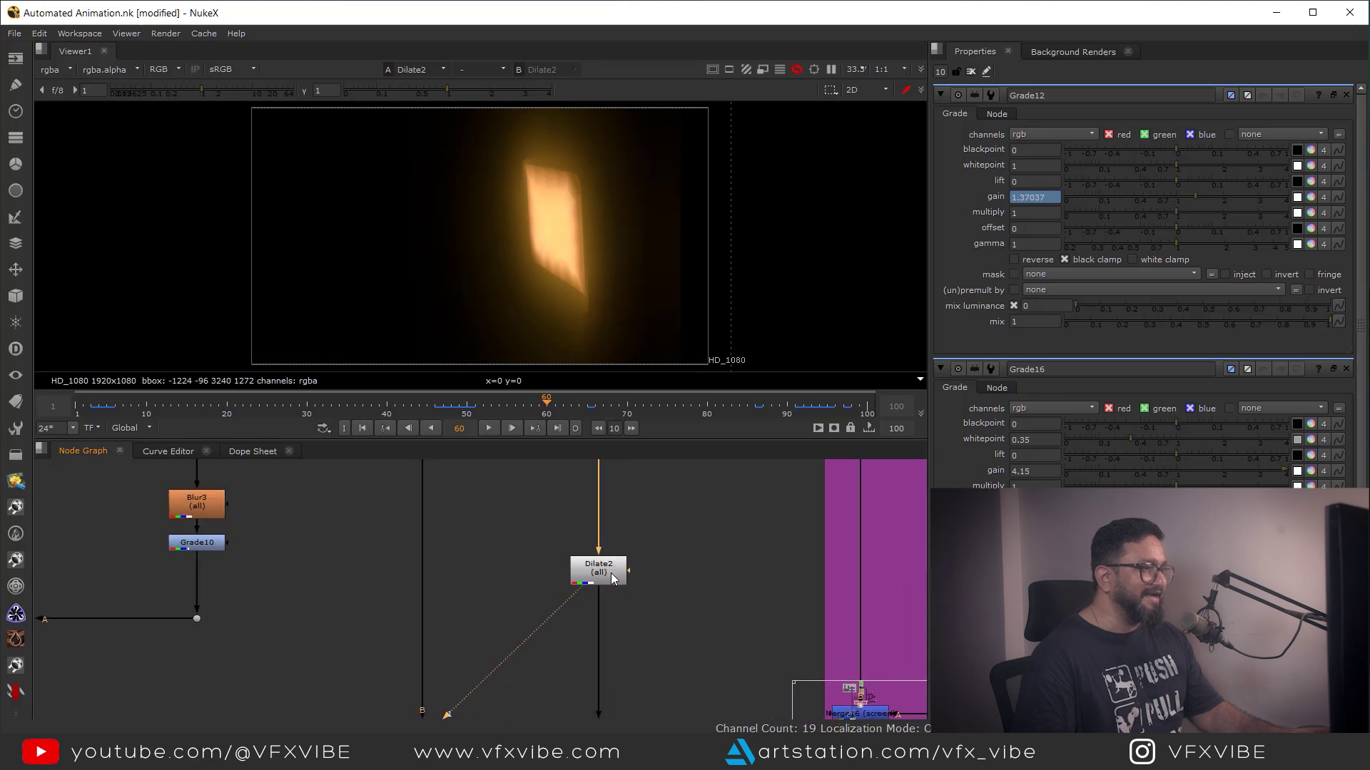
key(1)
- Follow the branch down from Dilate2 and view the Transform2 output
scroll(631, 628, down, 5)
drag(558, 675, 556, 678)
key(1)
middle_drag(621, 631, 598, 503)
middle_drag(609, 612, 573, 471)
scroll(571, 559, up, 3)
key(1)
middle_drag(562, 632, 617, 553)
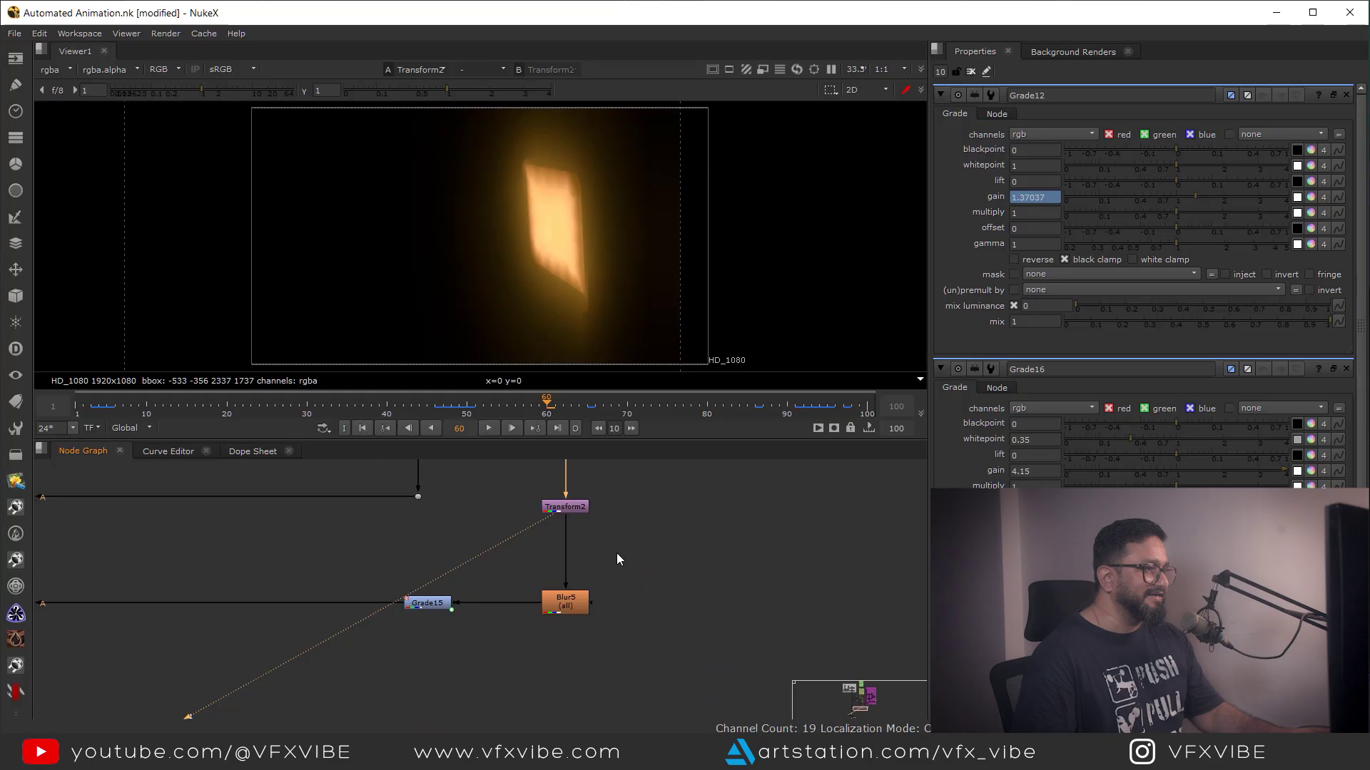
- View the Blur5 output with its properties open, and check the Grade15 output at frame 50
drag(656, 557, 506, 644)
key(1)
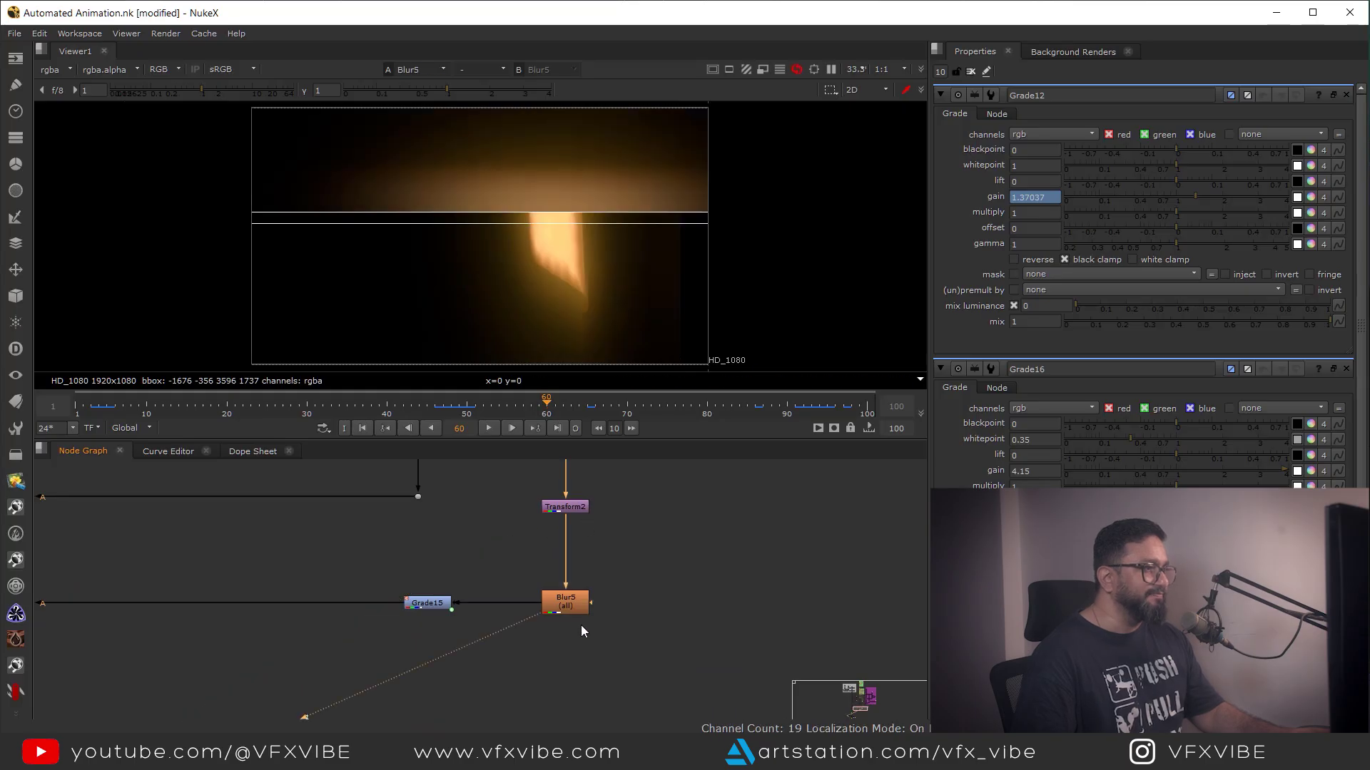
double_click(569, 606)
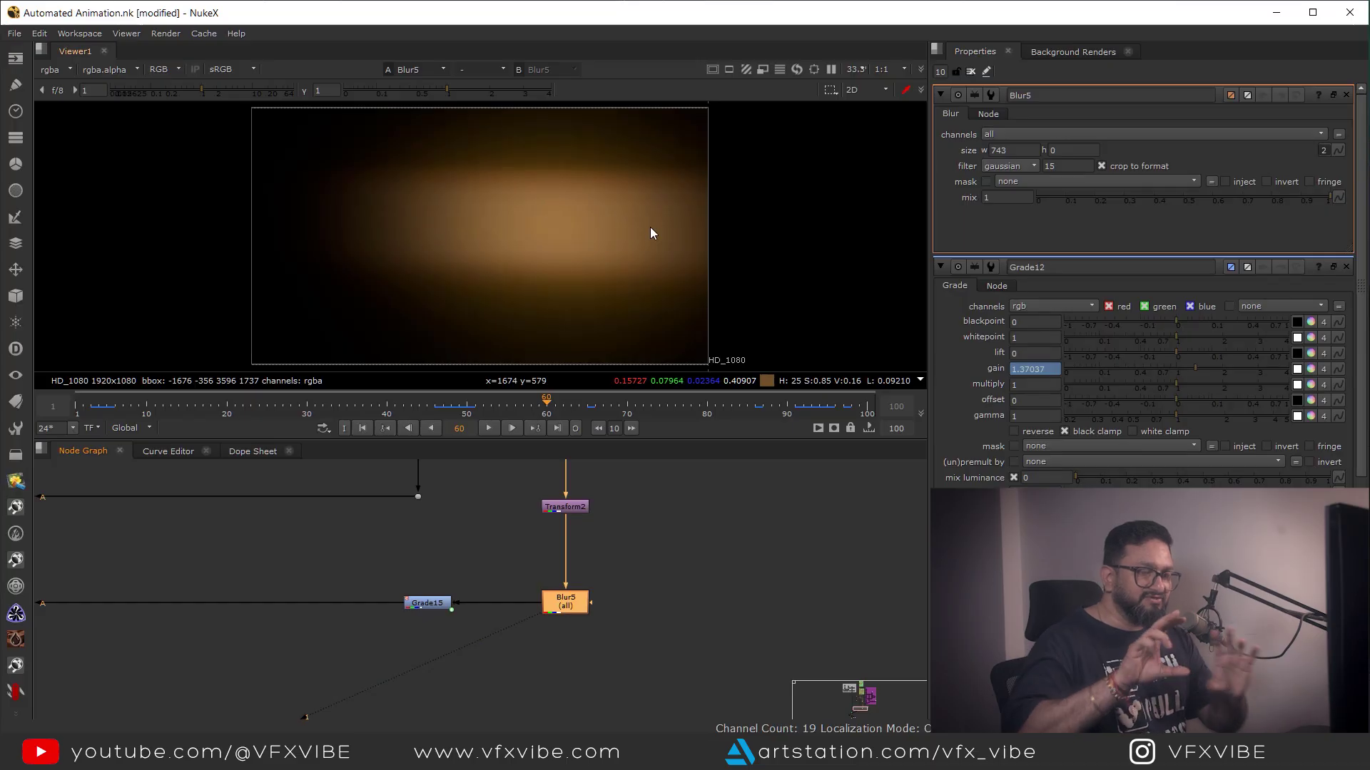
drag(494, 563, 343, 658)
key(1)
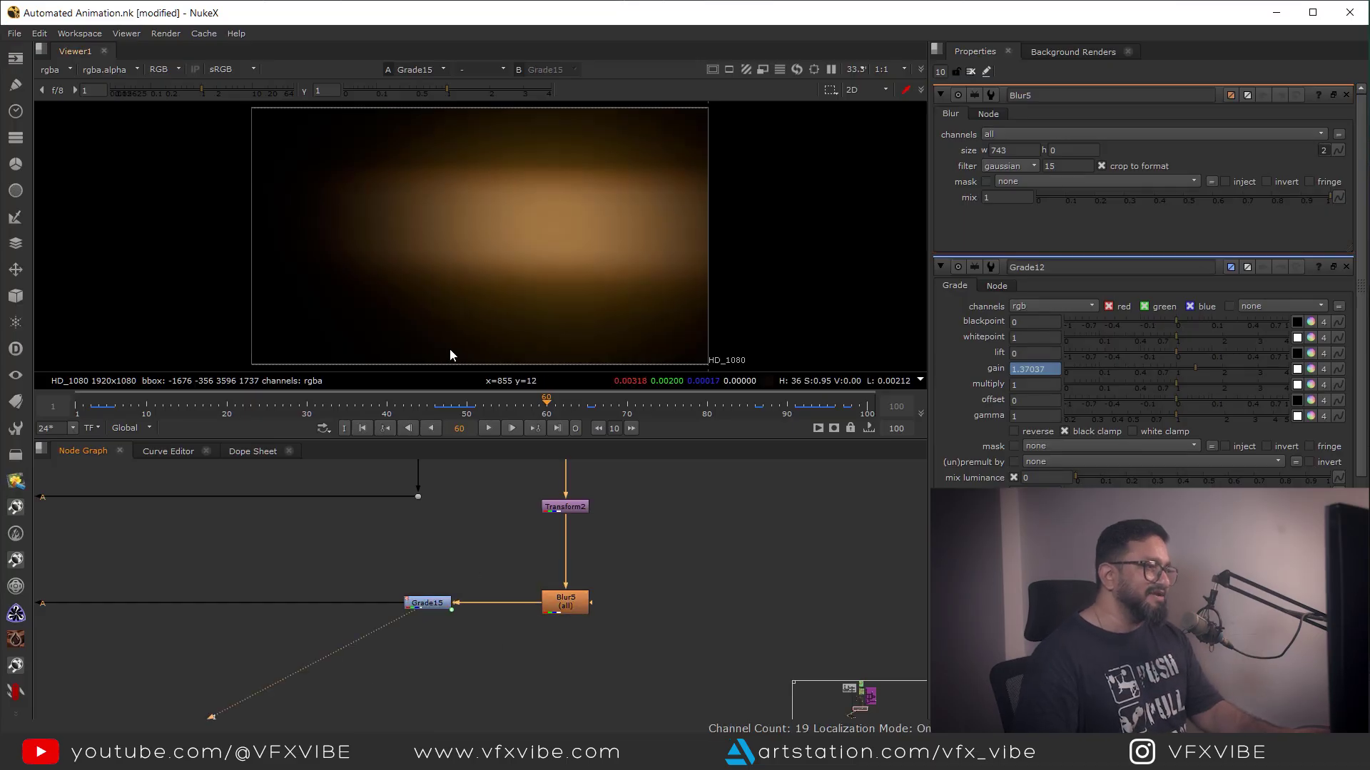
key(shift+Left)
- Compare the main composite before and after Merge18 adds the blurred light branch
scroll(342, 657, down, 5)
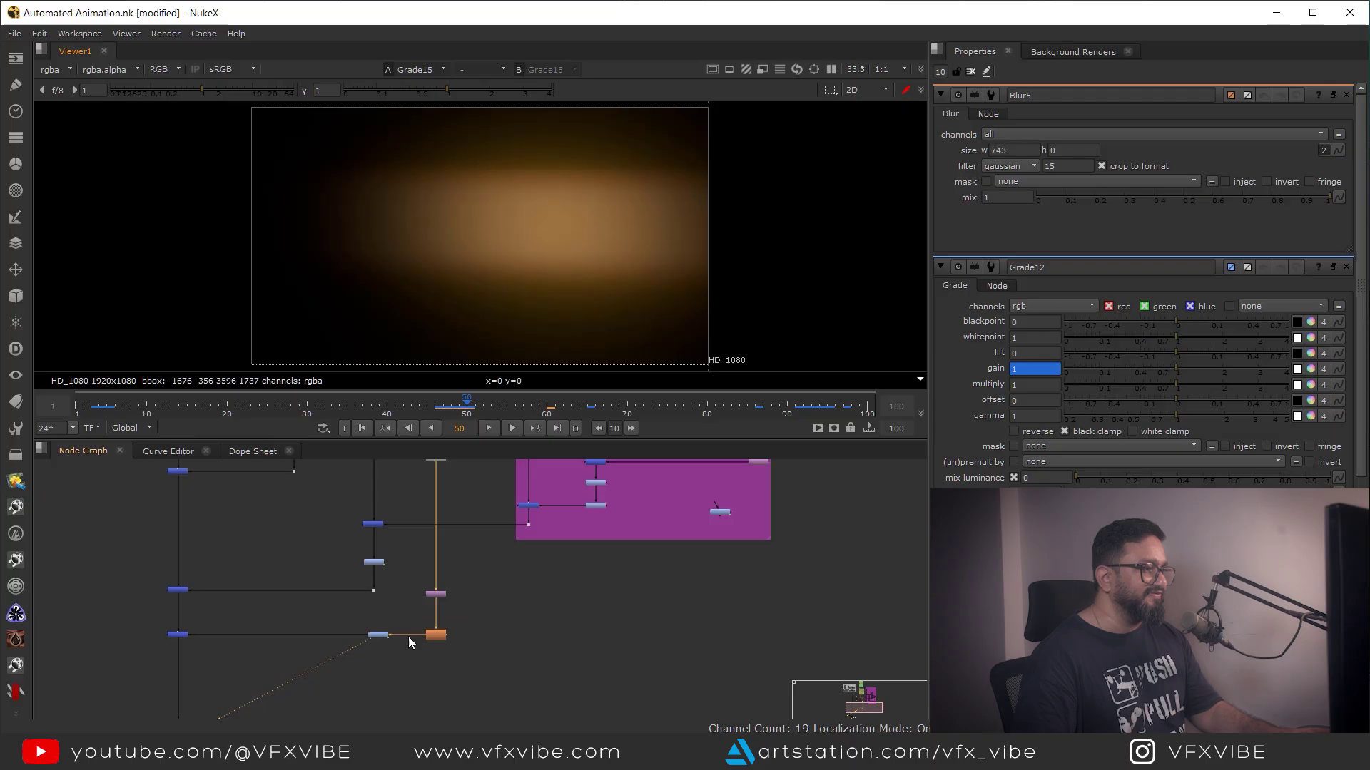
middle_drag(408, 636, 671, 639)
drag(340, 618, 492, 567)
key(1)
drag(503, 613, 397, 660)
key(1)
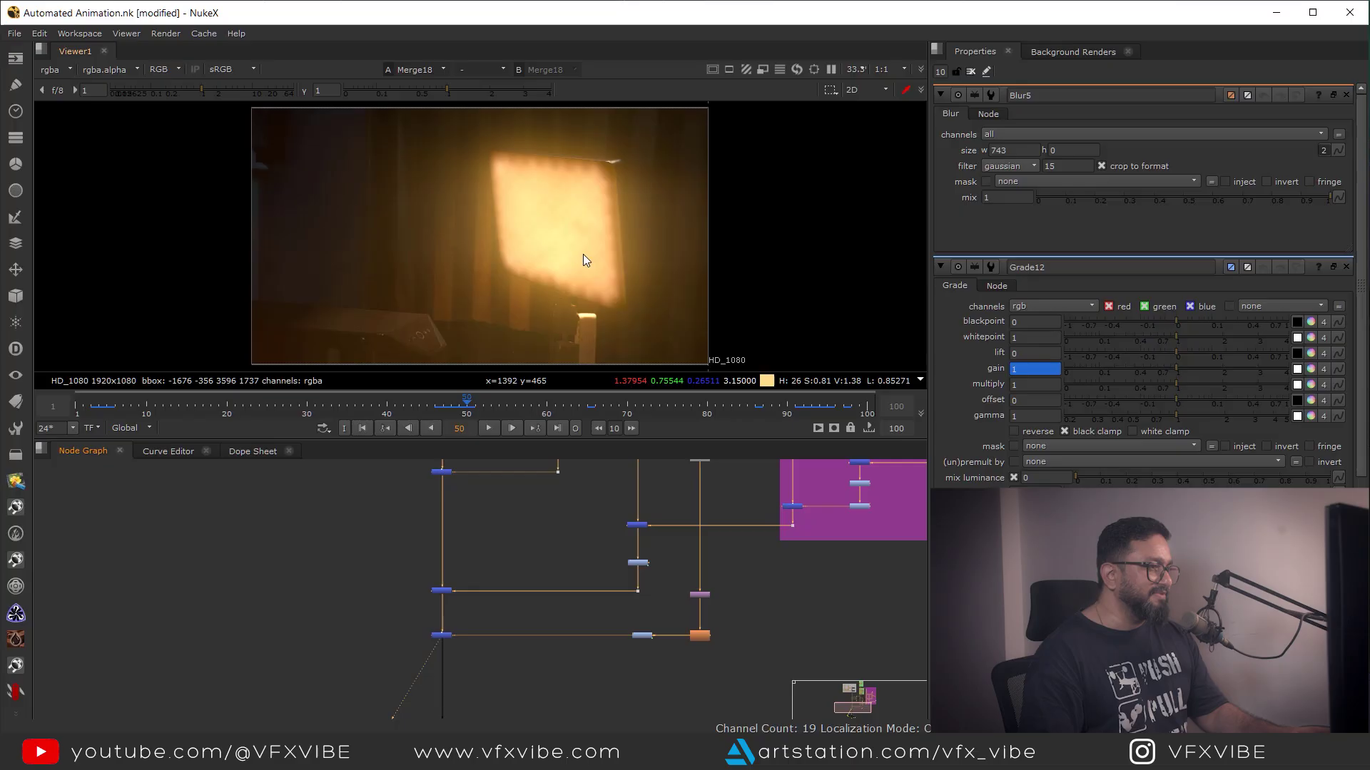
- Move down the main composite and view the M_ChromaticAberration2 and Grain2_1 outputs in turn
scroll(502, 579, down, 5)
scroll(516, 571, up, 3)
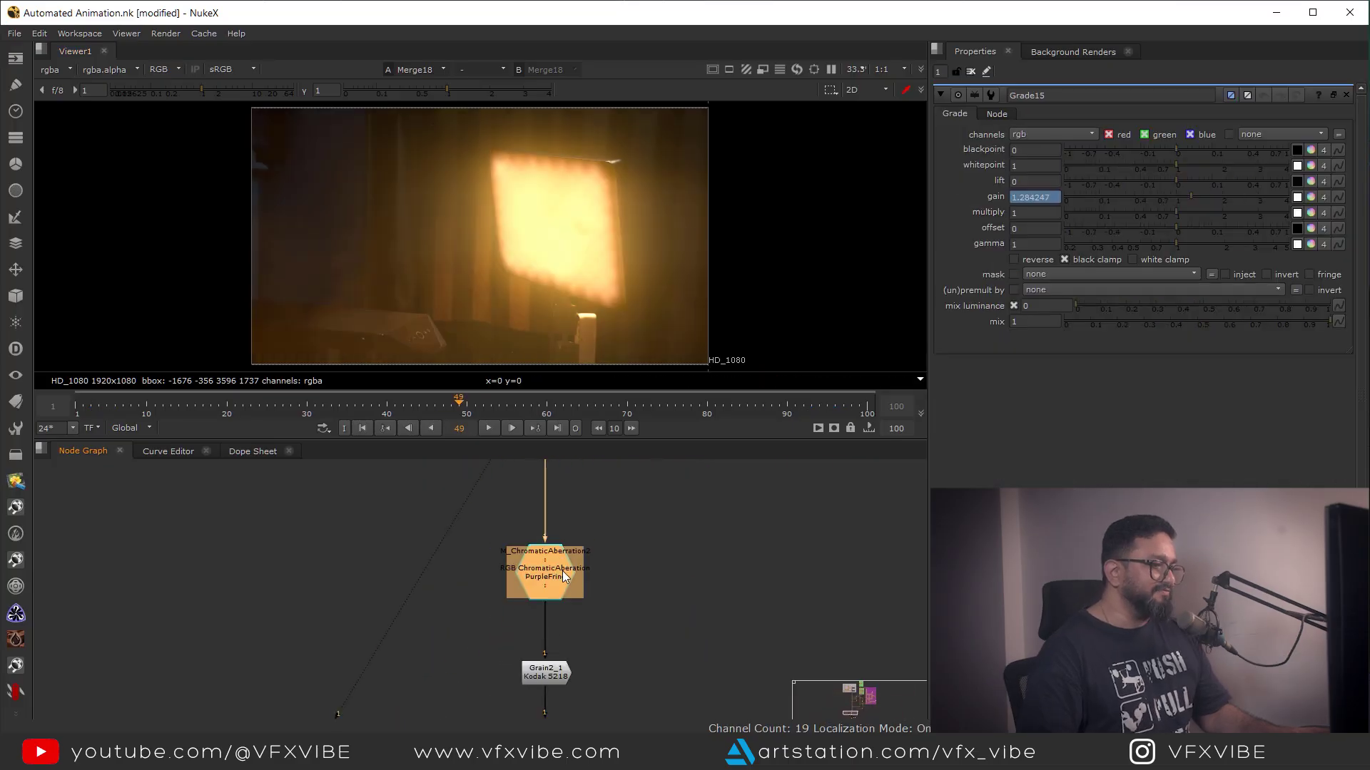
key(1)
click(606, 614)
middle_drag(600, 660, 610, 563)
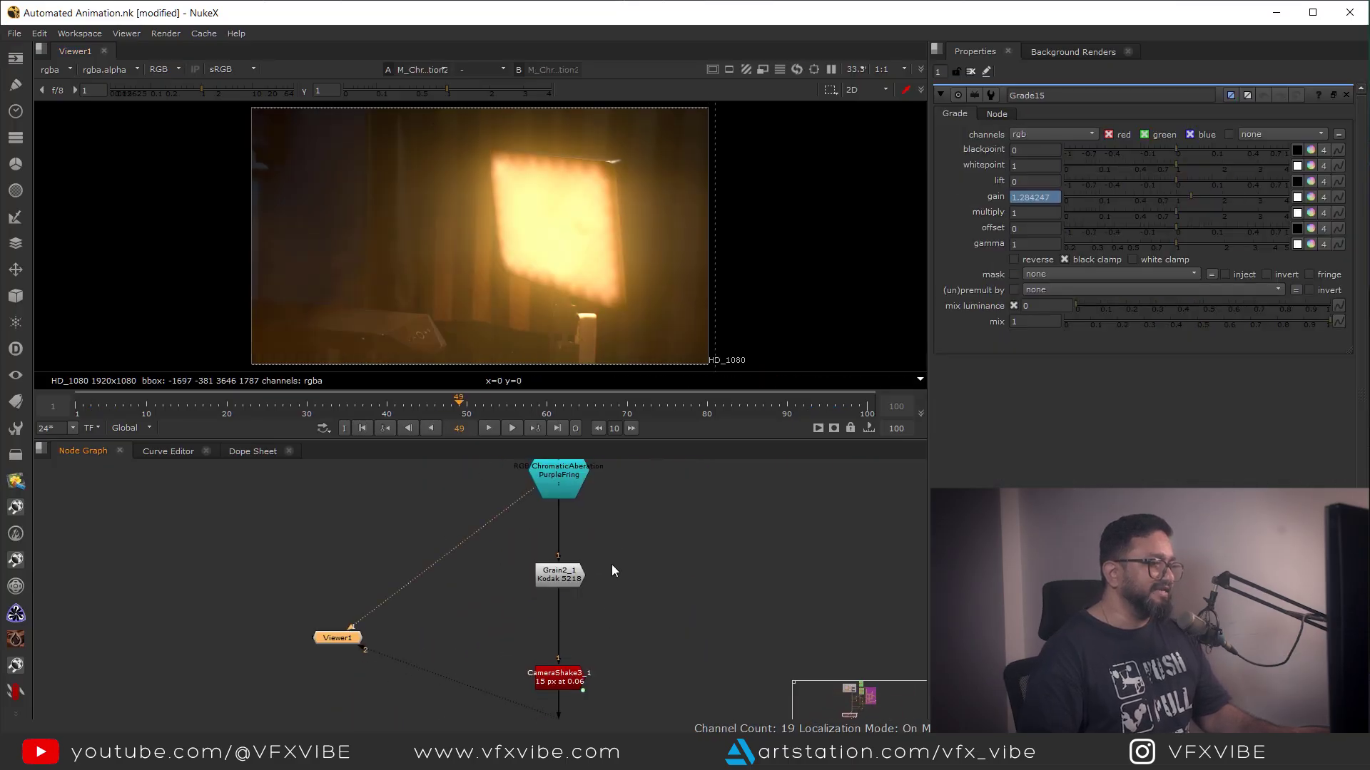
scroll(610, 564, up, 3)
drag(628, 546, 426, 617)
key(1)
- View the CameraShake3_1 output followed by the apVignette output
middle_drag(575, 640, 625, 544)
drag(674, 560, 483, 649)
key(1)
middle_drag(630, 601, 574, 581)
scroll(573, 571, up, 3)
click(572, 563)
key(1)
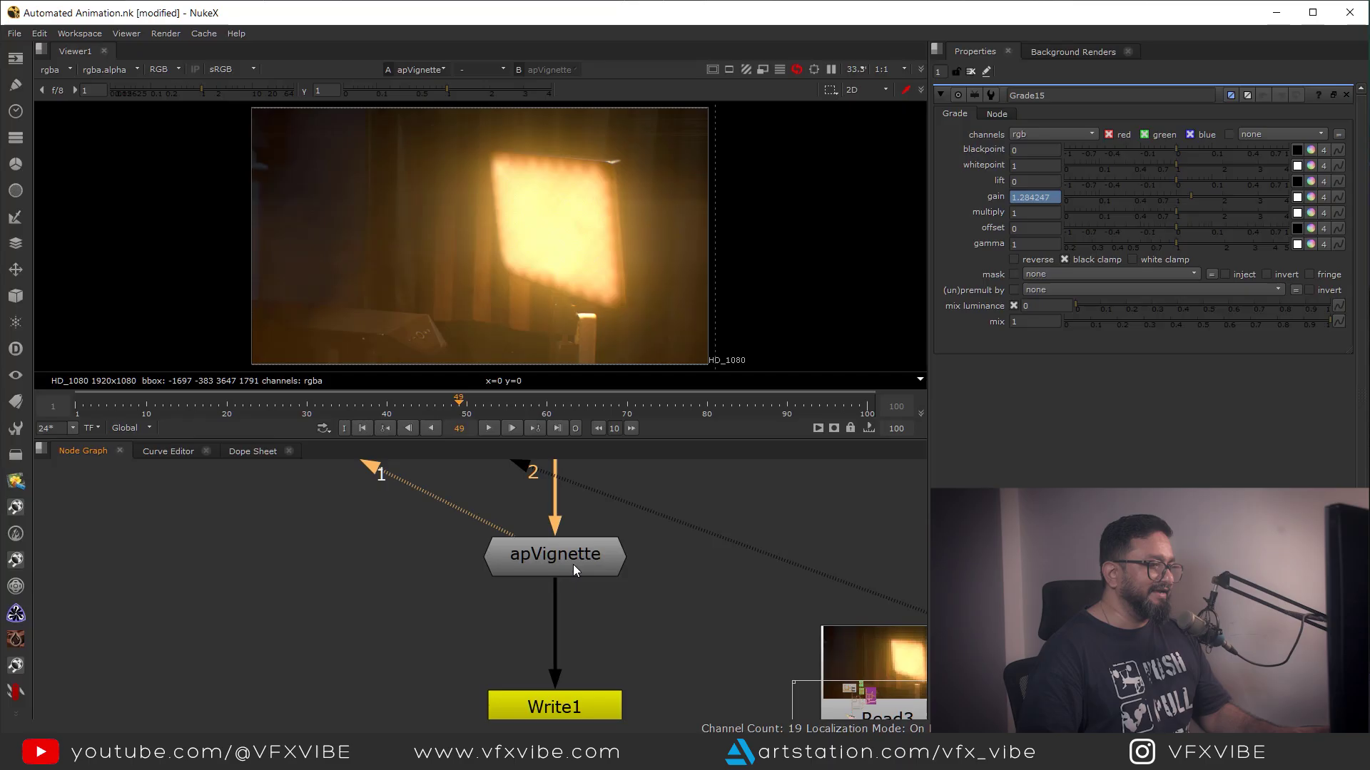
- Locate the Read5 node beside the final composite and view its sequence
middle_drag(759, 612, 553, 610)
scroll(554, 609, down, 5)
middle_drag(582, 320, 536, 291)
scroll(540, 584, down, 4)
scroll(568, 615, up, 3)
click(594, 604)
key(1)
- Enlarge the viewer, frame the whole Read5 image and play the sequence
key(space)
middle_drag(629, 540, 588, 548)
scroll(766, 528, up, 3)
middle_drag(779, 503, 804, 541)
scroll(800, 567, down, 2)
click(691, 706)
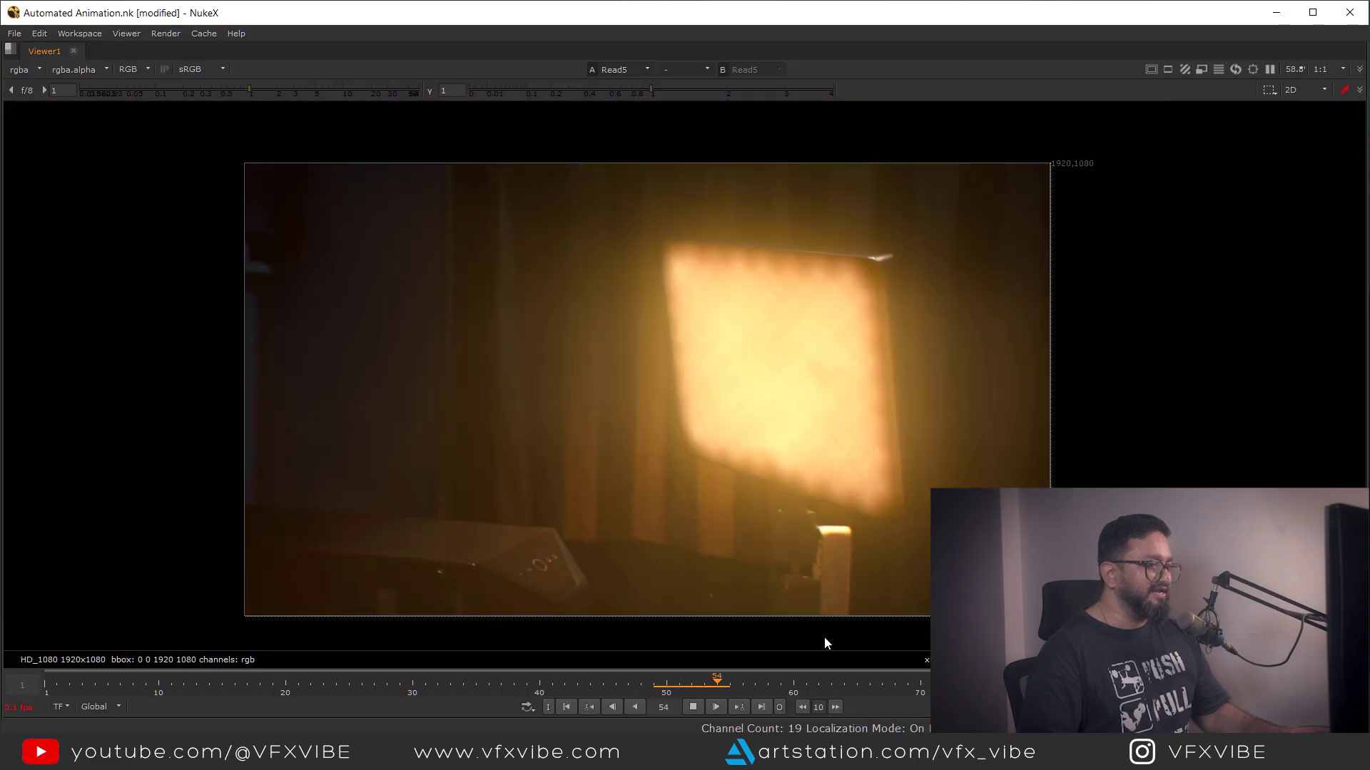